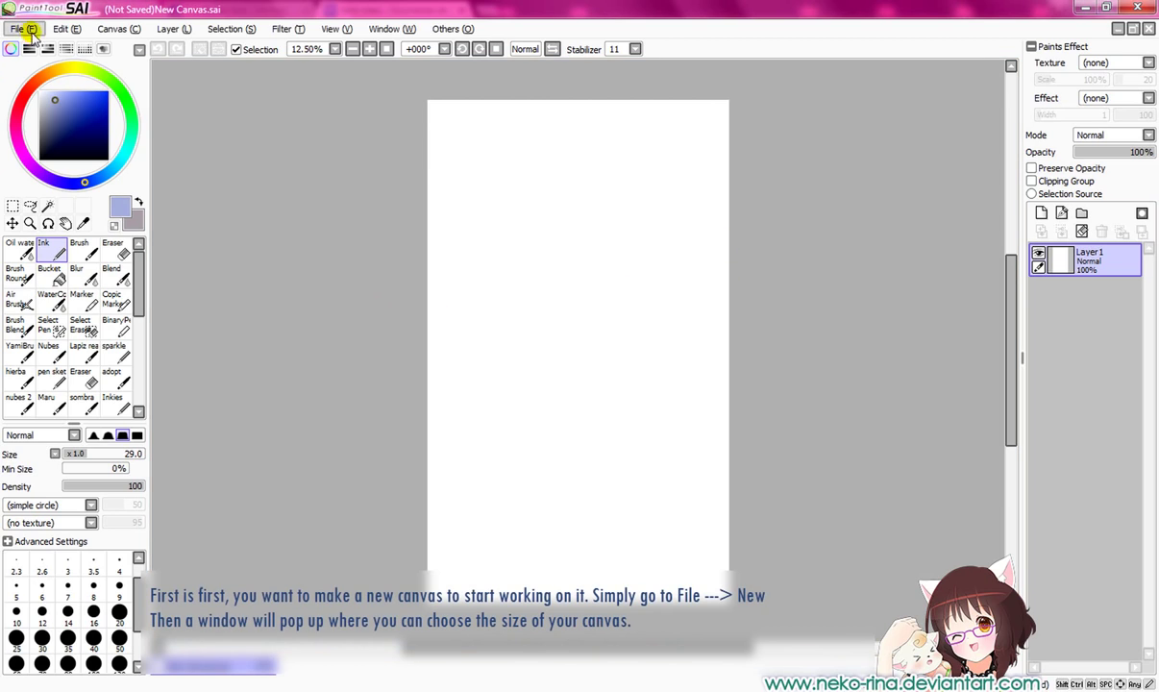
# Open the new canvas settings, check the 5000 height, then cancel without creating a canvas.
pyautogui.click(29, 29)
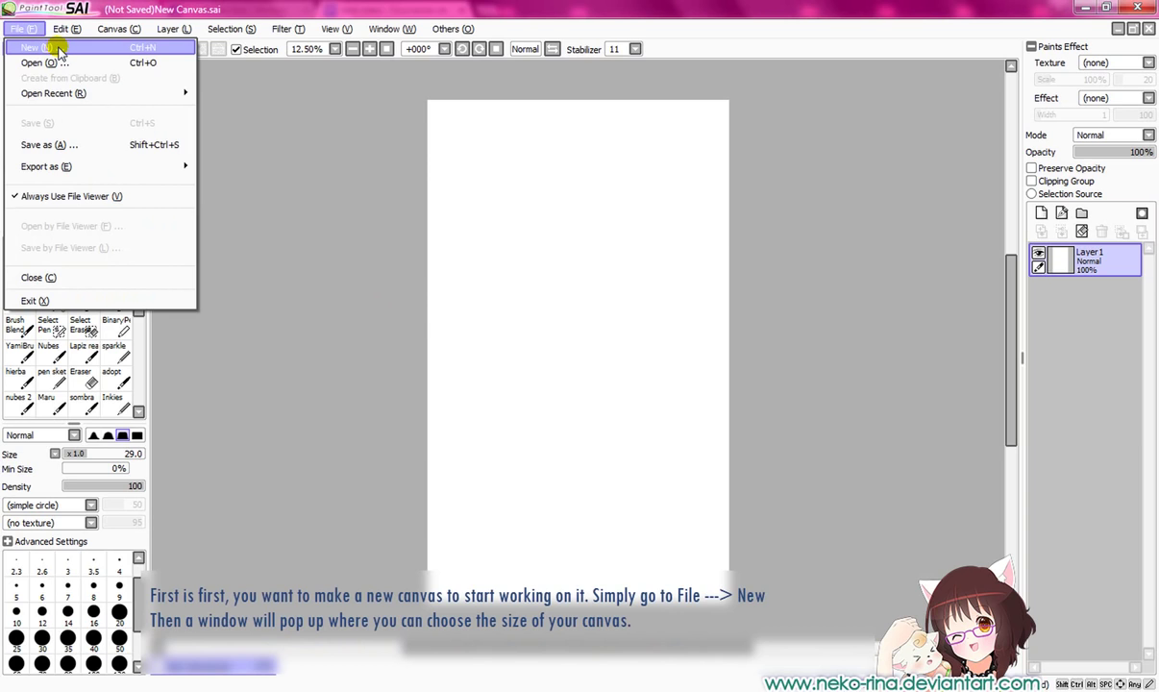
pyautogui.click(59, 48)
pyautogui.moveTo(251, 15); pyautogui.dragTo(384, 142)
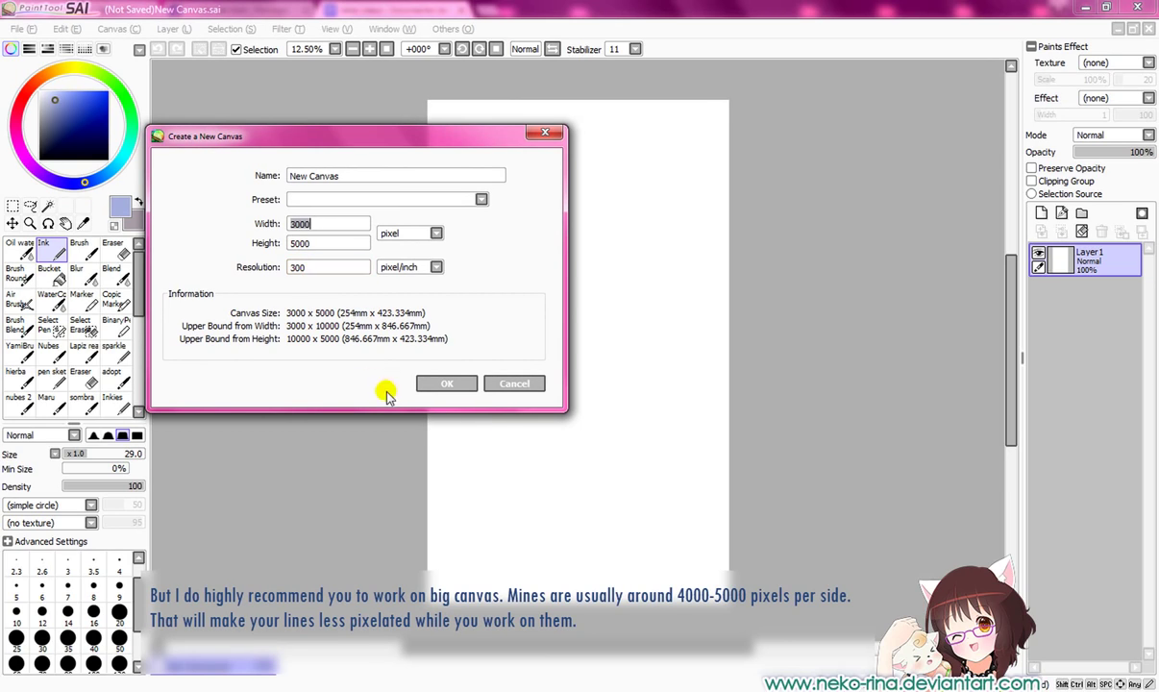
pyautogui.click(308, 243)
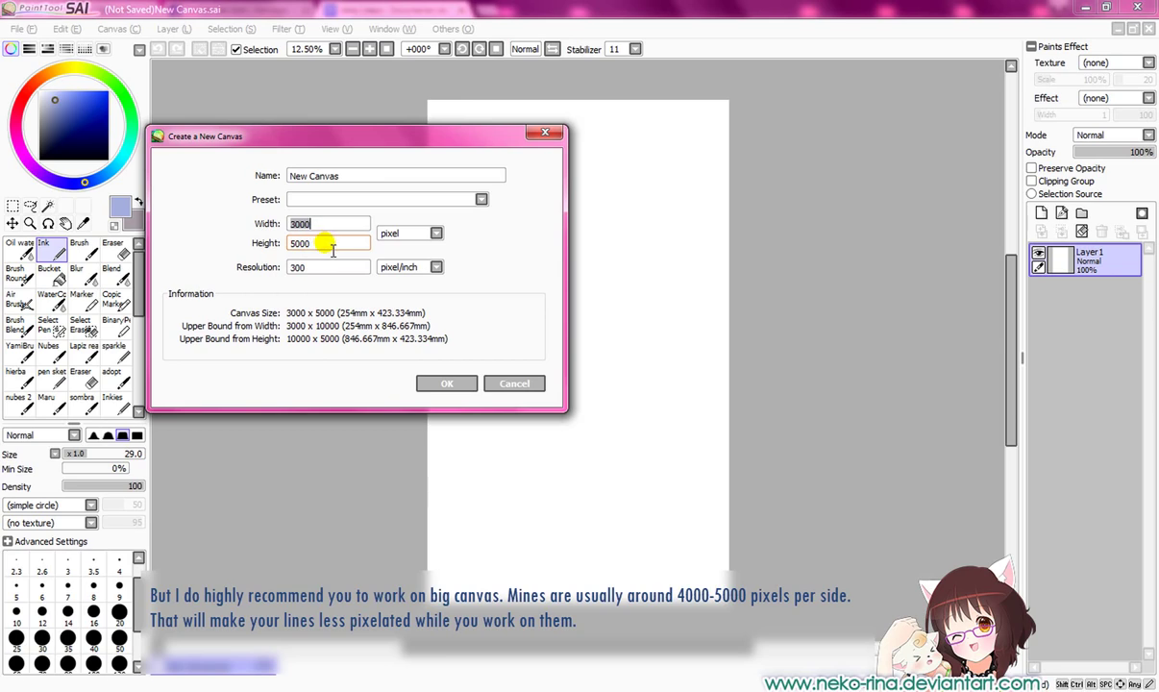
pyautogui.doubleClick(336, 248)
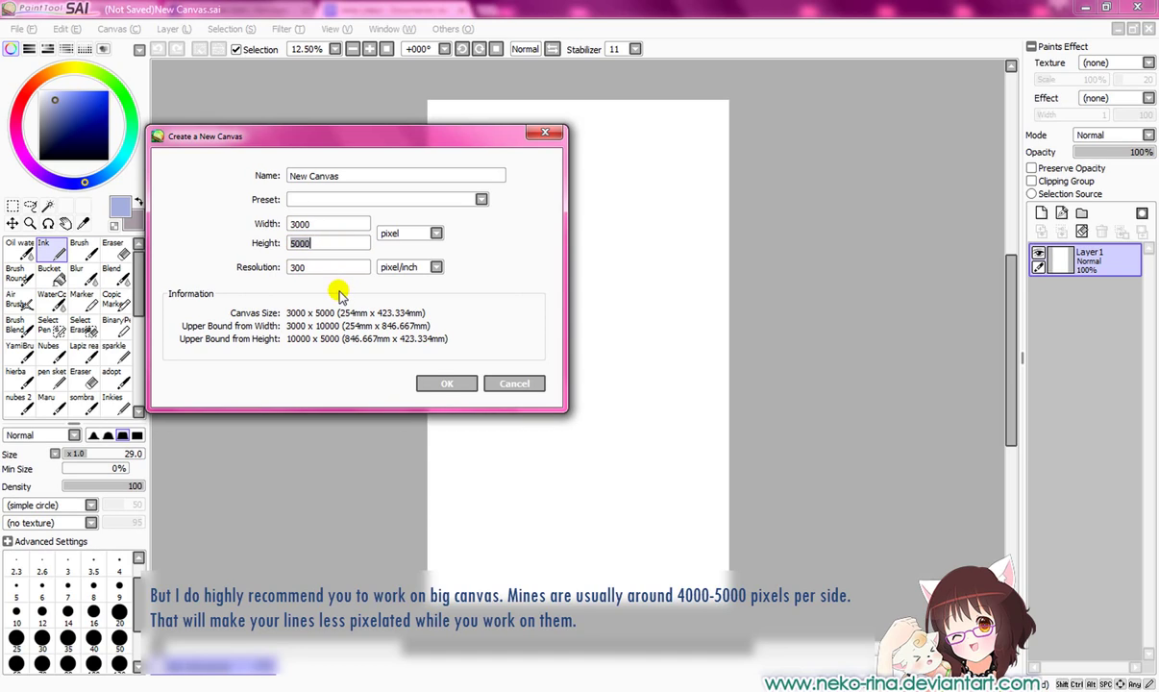
pyautogui.click(515, 383)
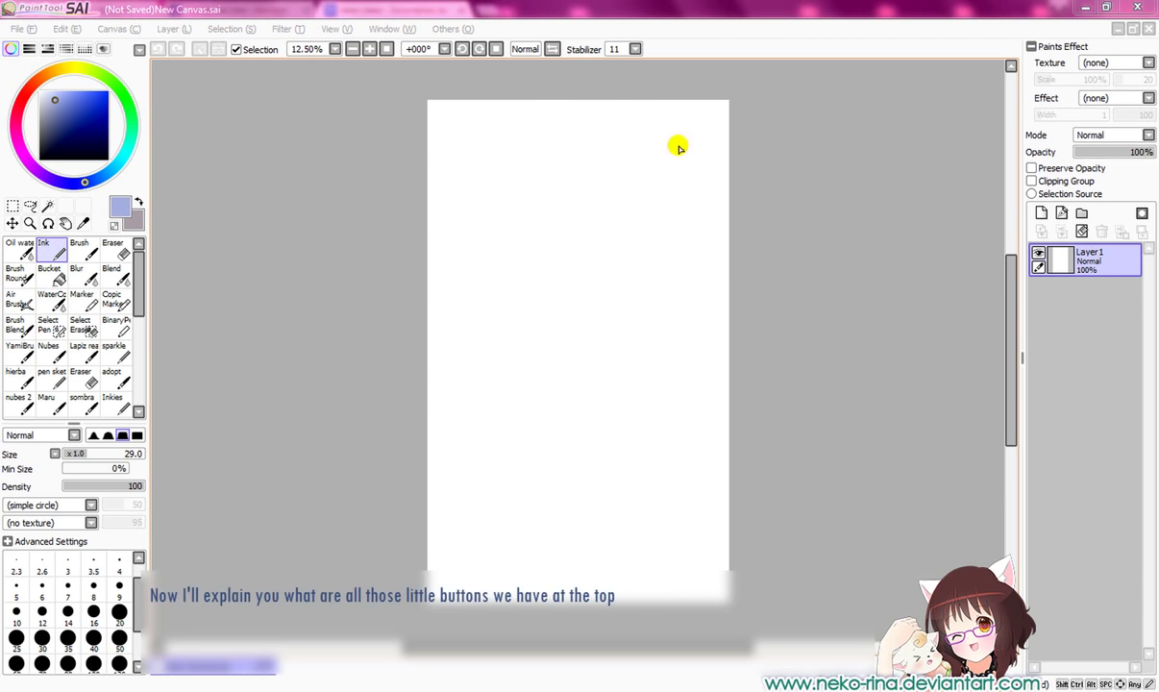
# Zoom the canvas view through 25%, 33.33% and 50%, then reset to show the whole canvas.
pyautogui.click(679, 48)
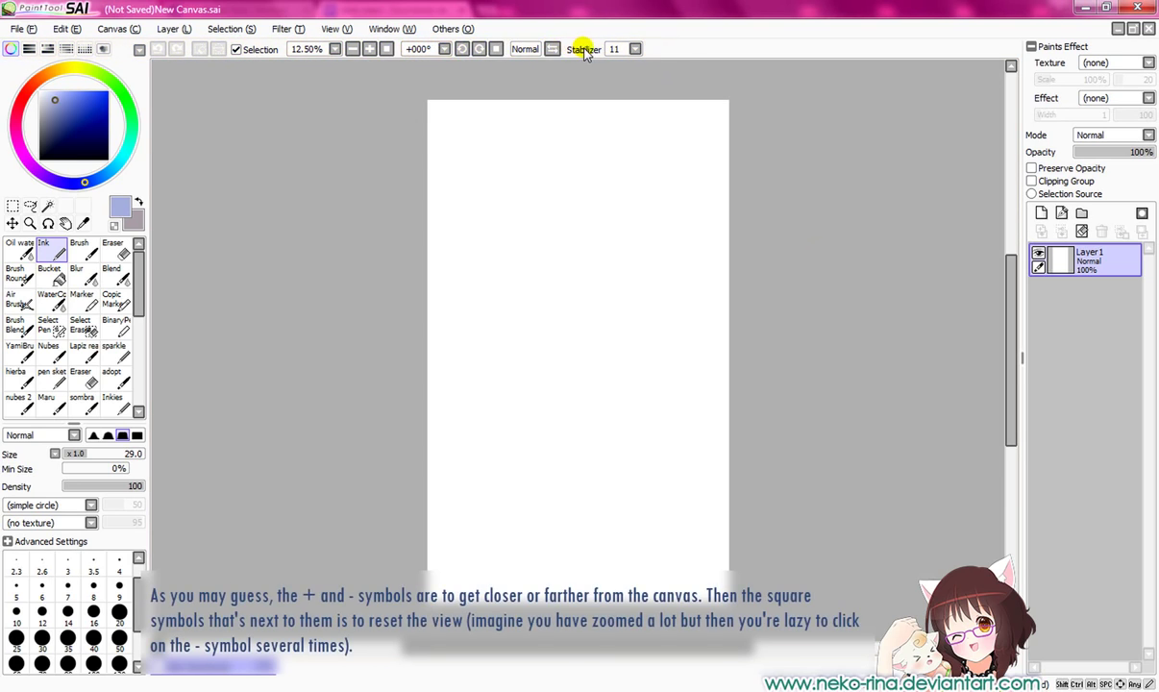
pyautogui.click(370, 50)
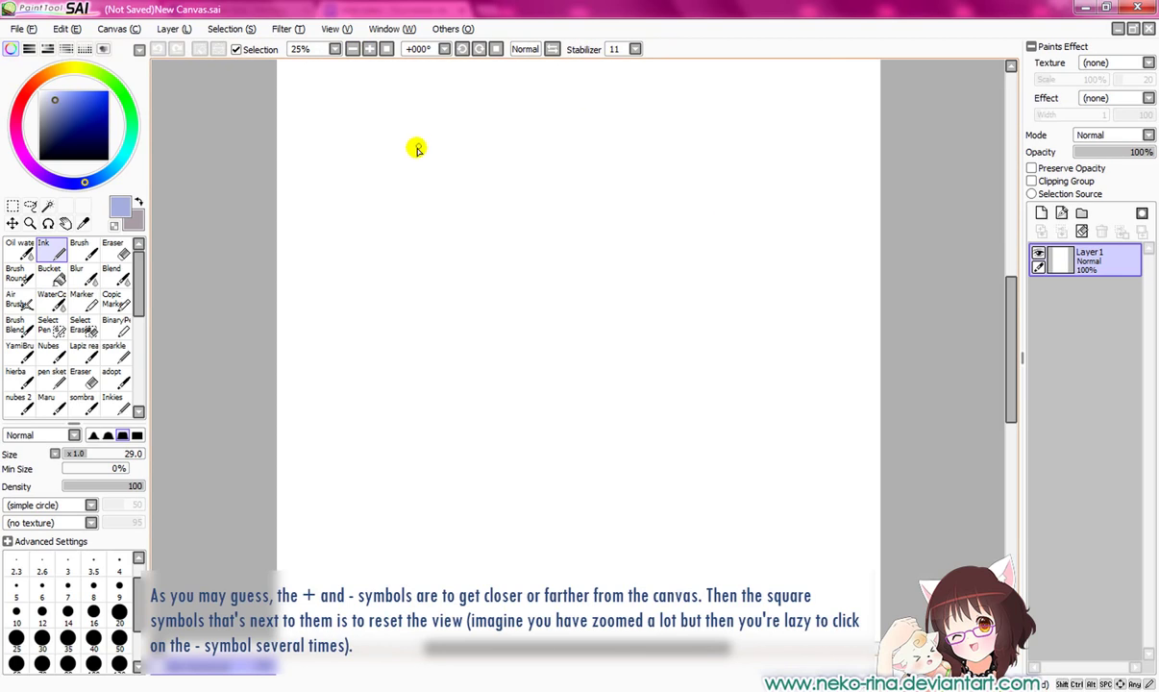
pyautogui.click(369, 50)
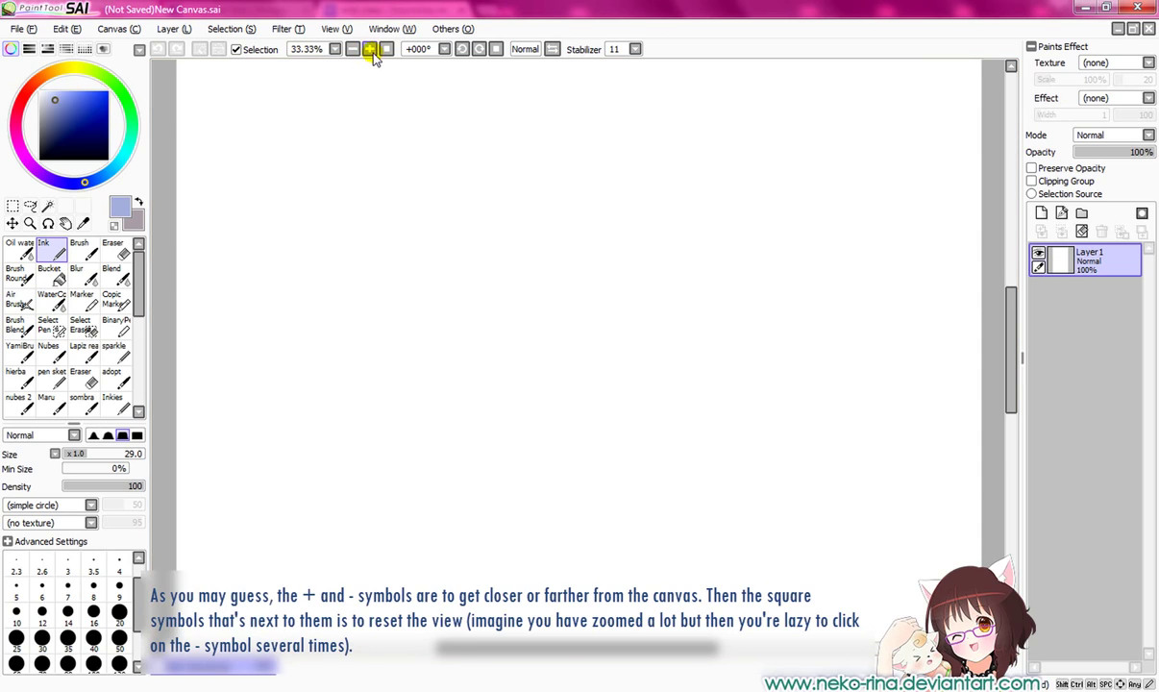
pyautogui.click(370, 51)
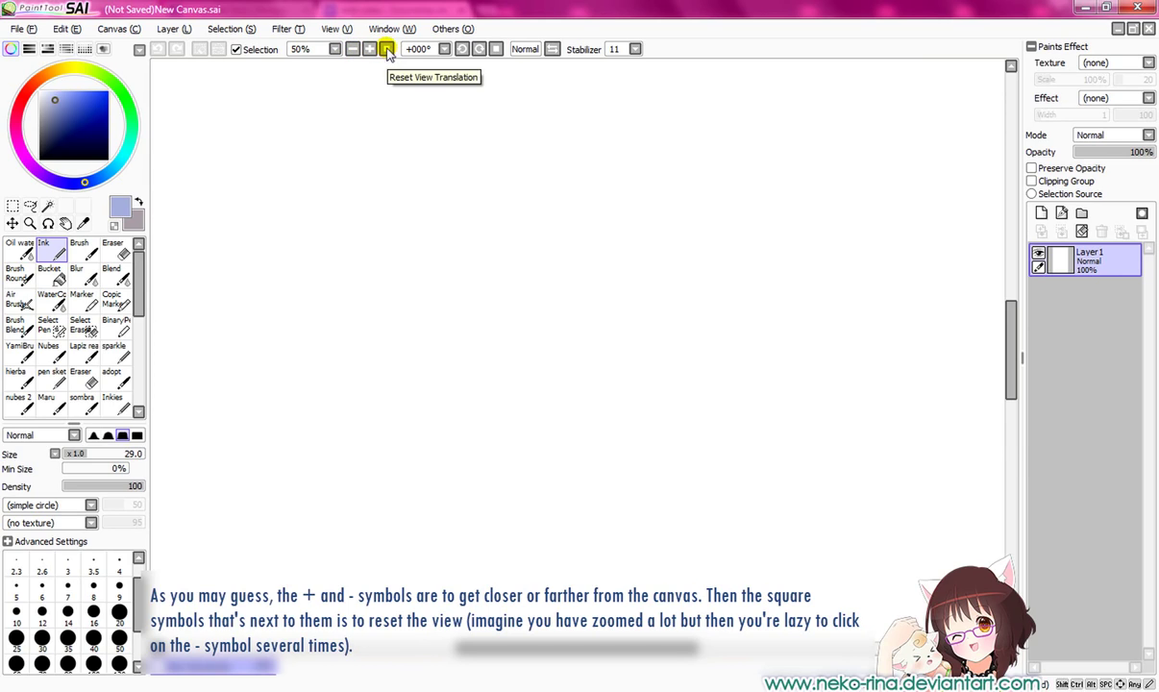
pyautogui.click(386, 49)
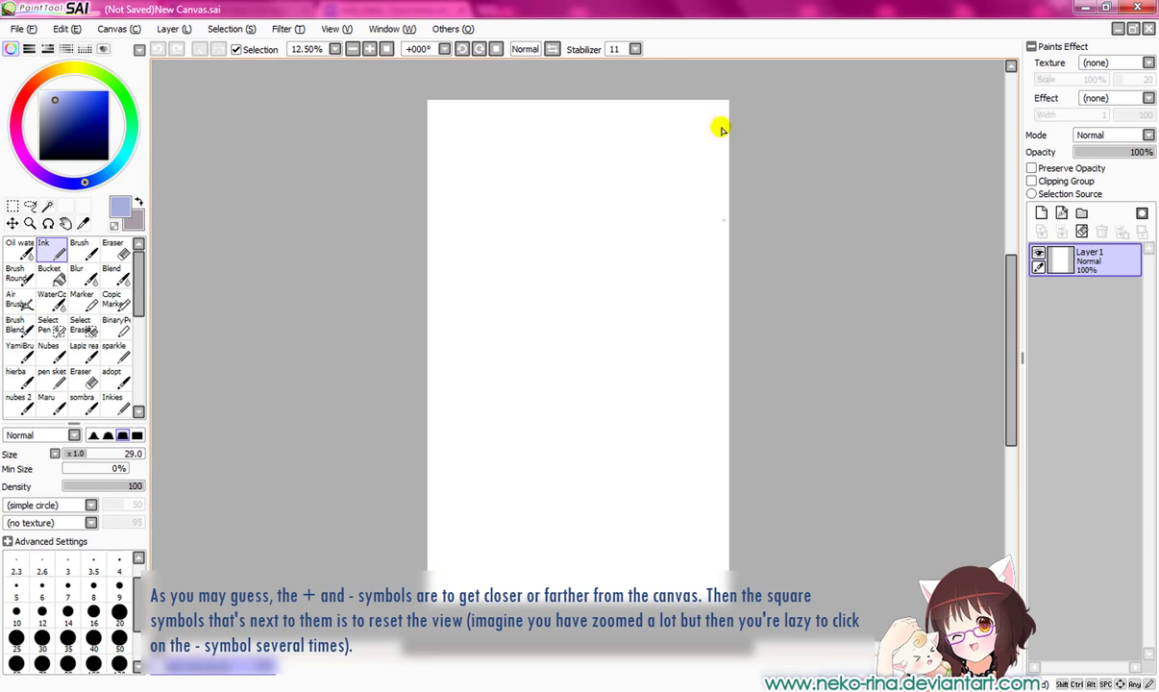
# Rotate the canvas view clockwise to 90°, back counter-clockwise, then straighten it to 0°.
pyautogui.click(480, 49)
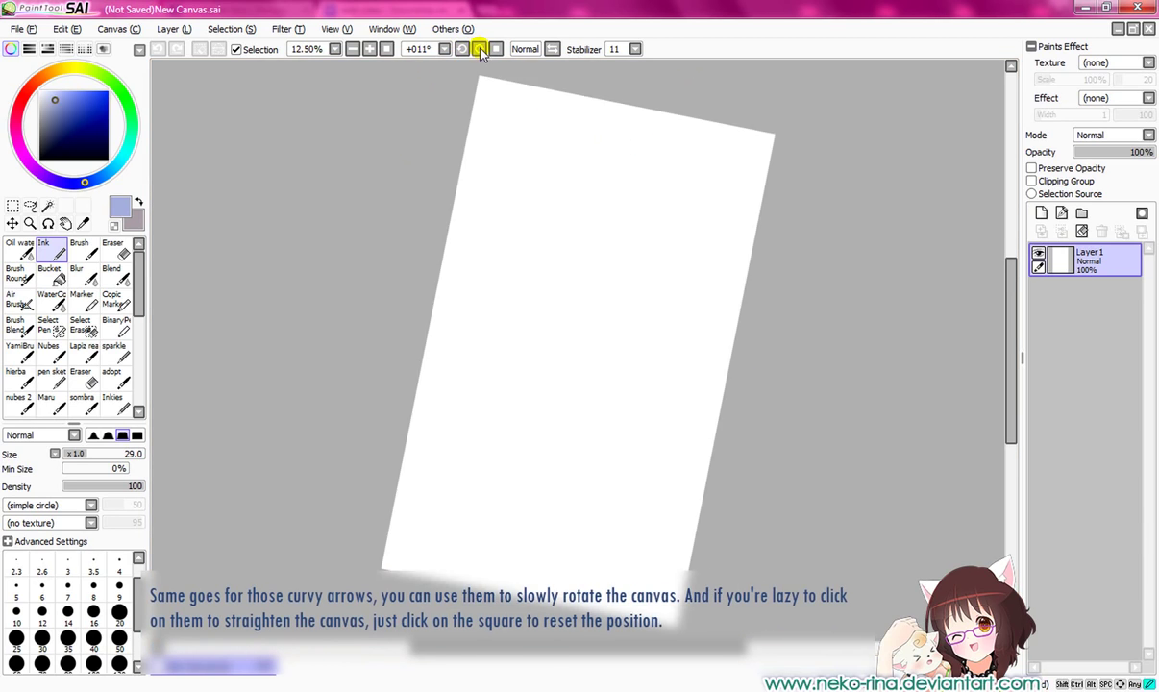
pyautogui.click(480, 49)
pyautogui.click(479, 49)
pyautogui.click(480, 49)
pyautogui.click(479, 49)
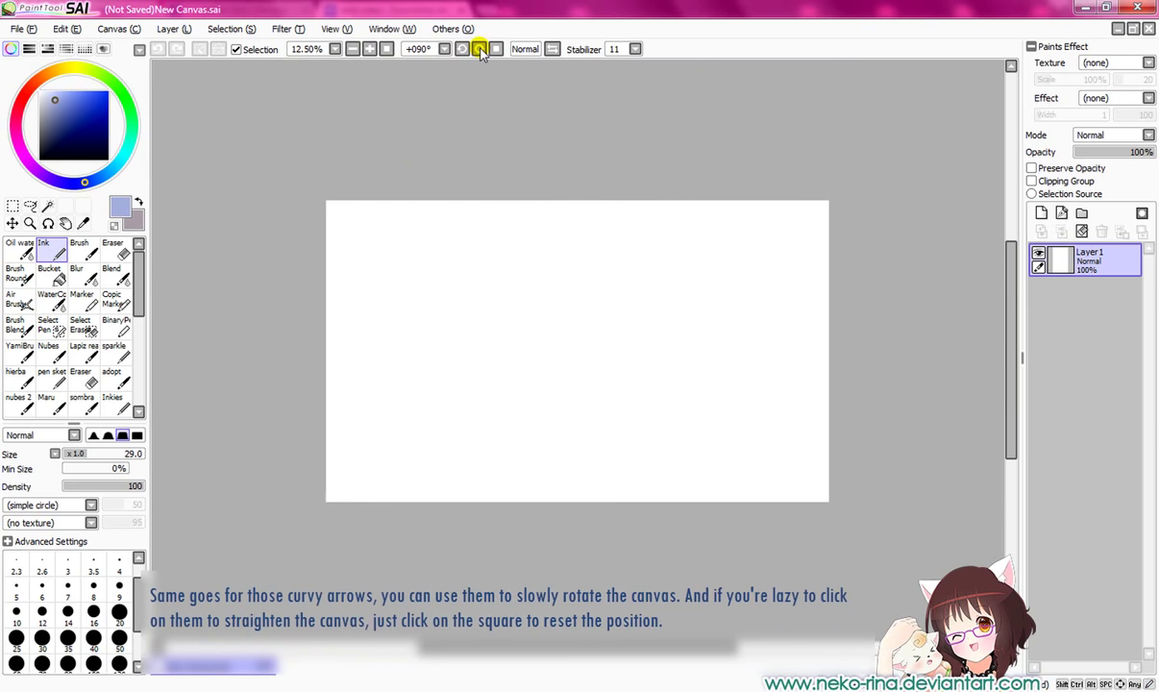
pyautogui.doubleClick(479, 49)
pyautogui.click(480, 49)
pyautogui.doubleClick(462, 49)
pyautogui.doubleClick(462, 49)
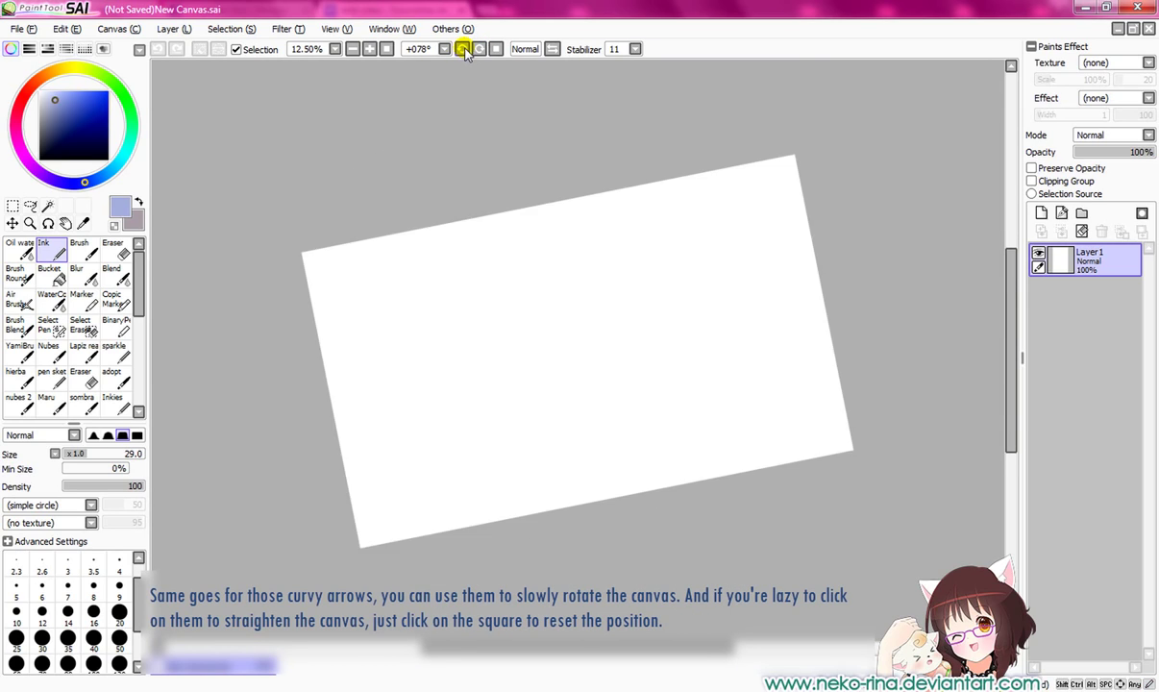
pyautogui.doubleClick(463, 49)
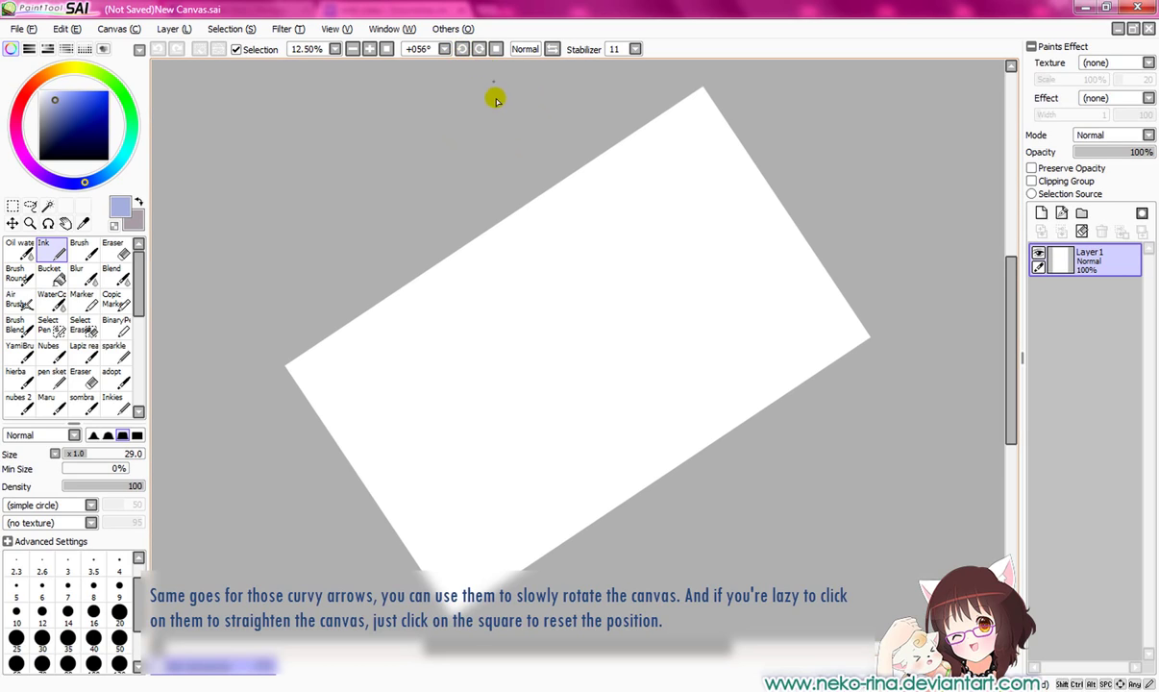
pyautogui.click(497, 49)
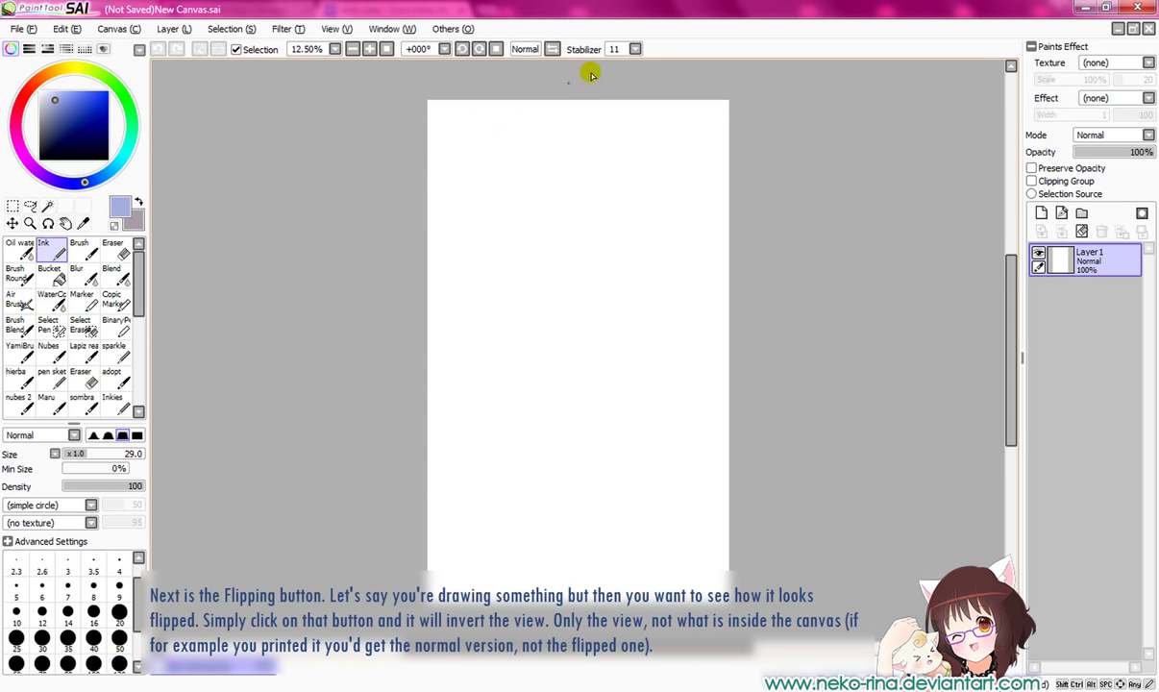
# Set brush size 63, draw a test spiral, flip the view horizontally and back, then clear the layer.
pyautogui.moveTo(87, 457); pyautogui.dragTo(128, 455)
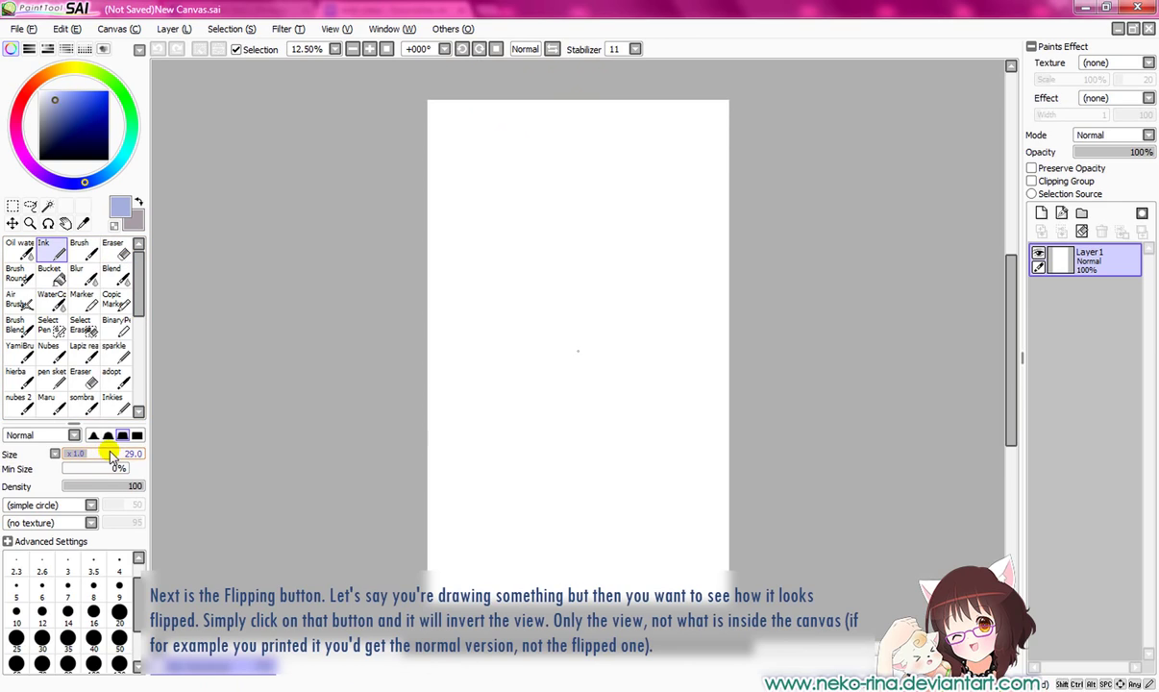
pyautogui.moveTo(531, 164)
pyautogui.mouseDown()
pyautogui.moveTo(487, 277)
pyautogui.moveTo(555, 448)
pyautogui.mouseUp()
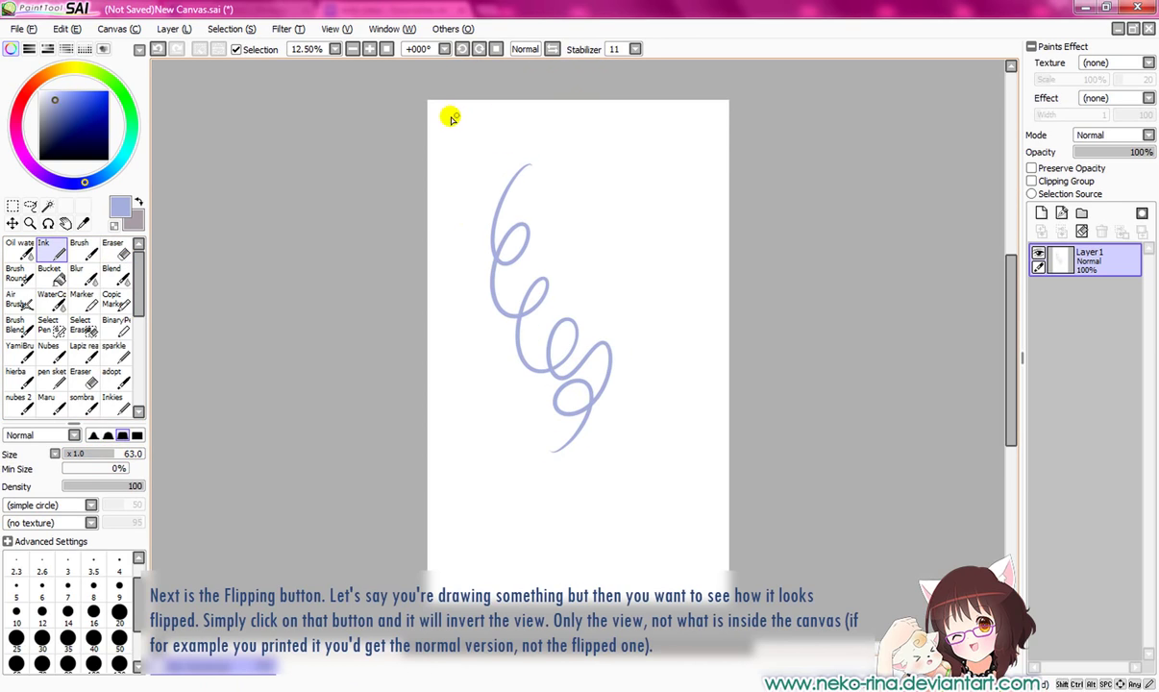
pyautogui.click(553, 50)
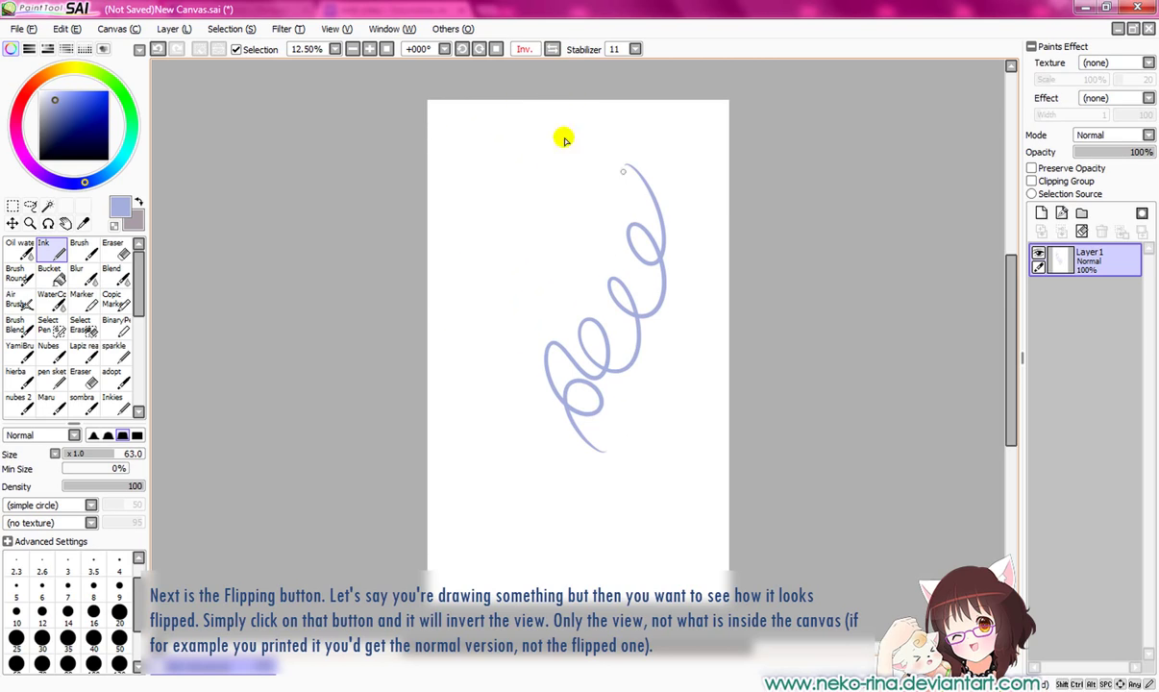
pyautogui.click(553, 50)
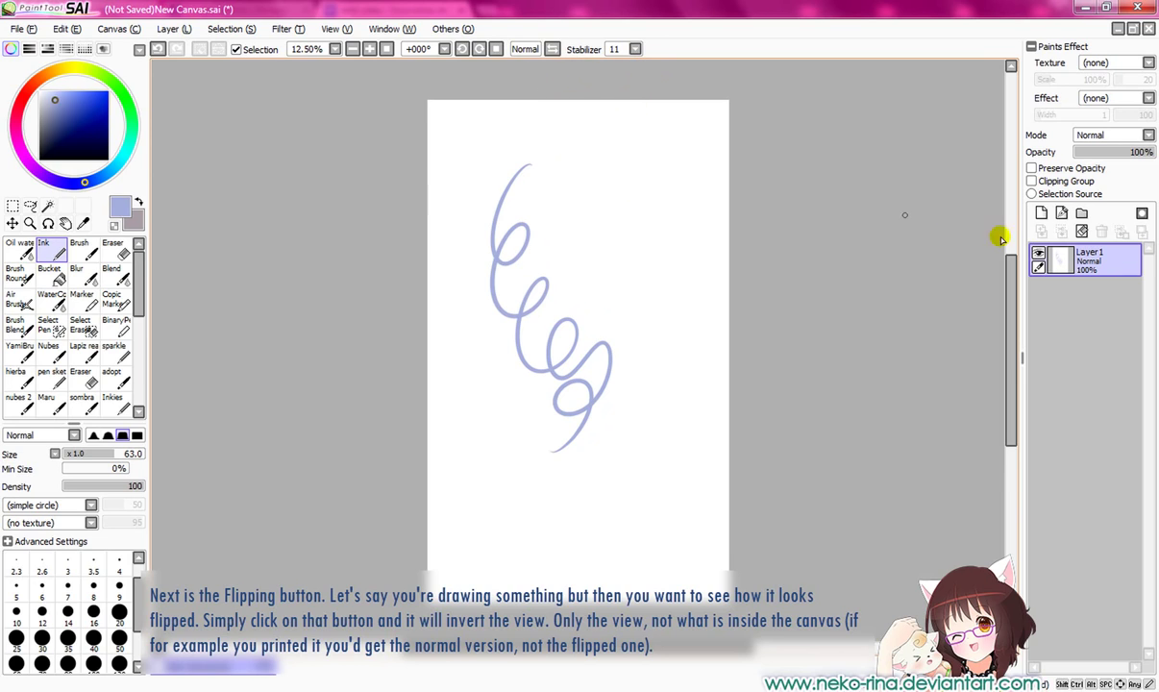
pyautogui.click(1081, 231)
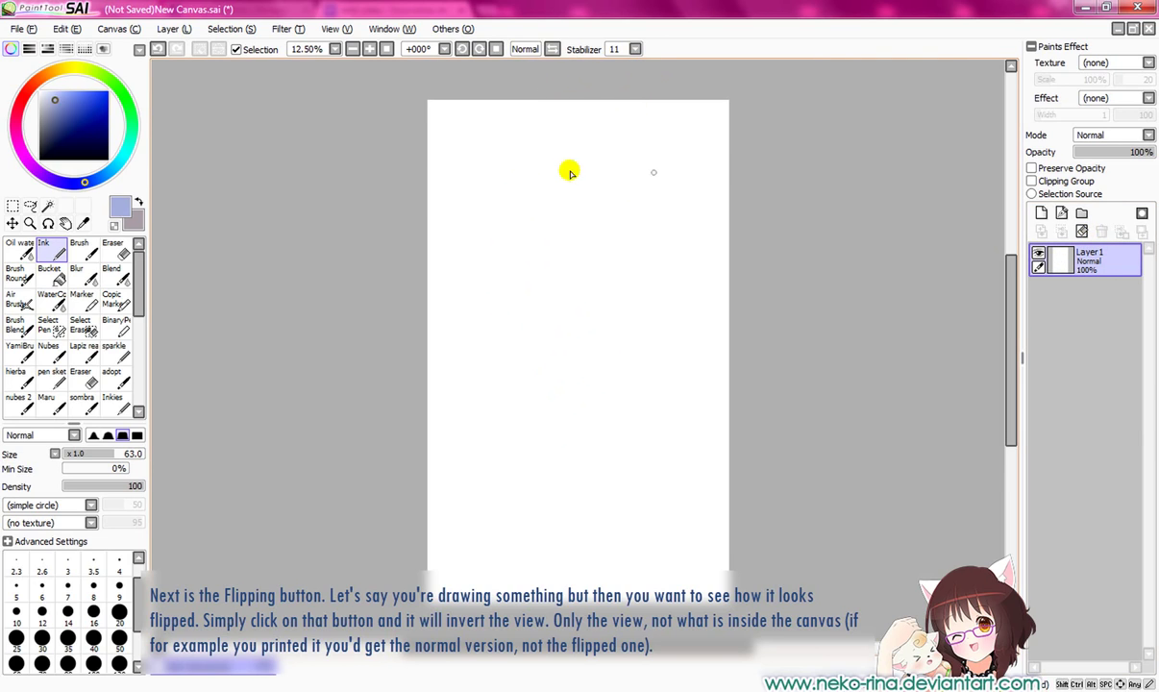
pyautogui.click(635, 49)
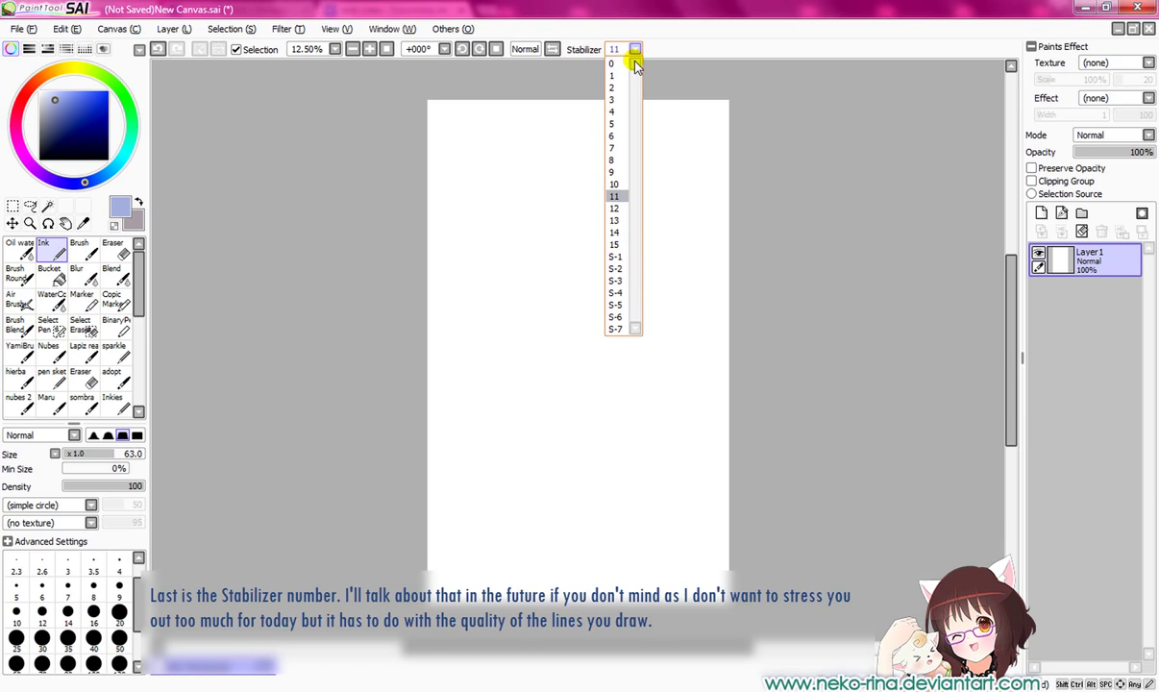
pyautogui.click(636, 50)
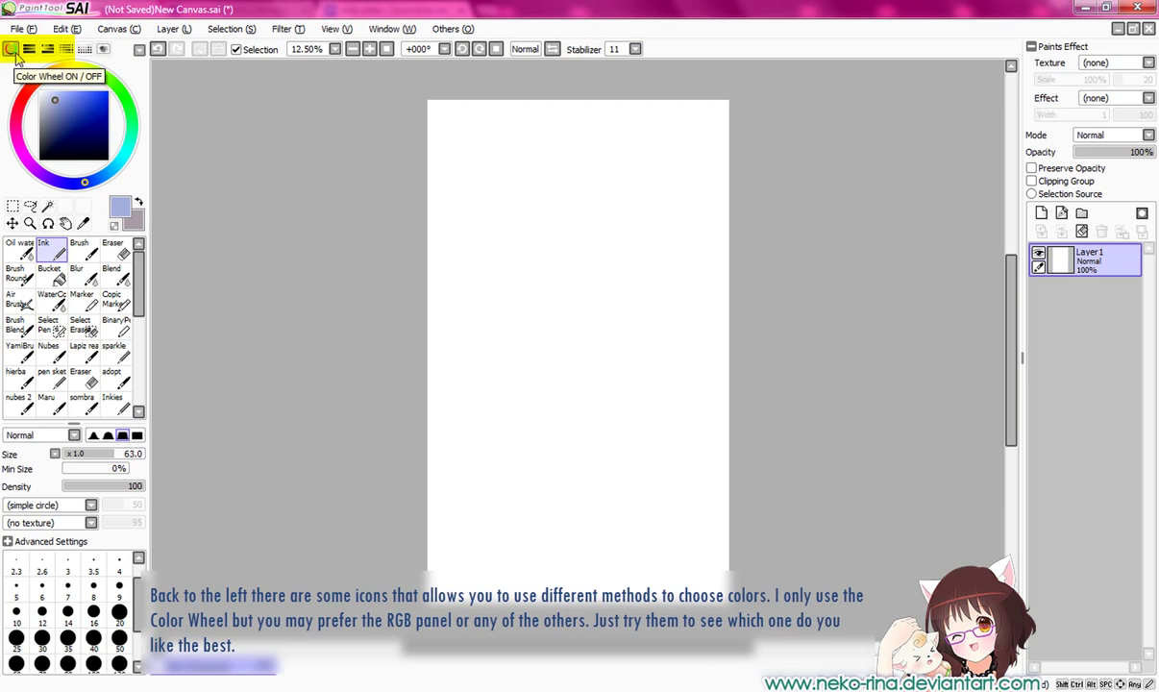
# Toggle the colour wheel, turn on RGB, HSV and grayscale sliders, and pick a purple.
pyautogui.click(11, 50)
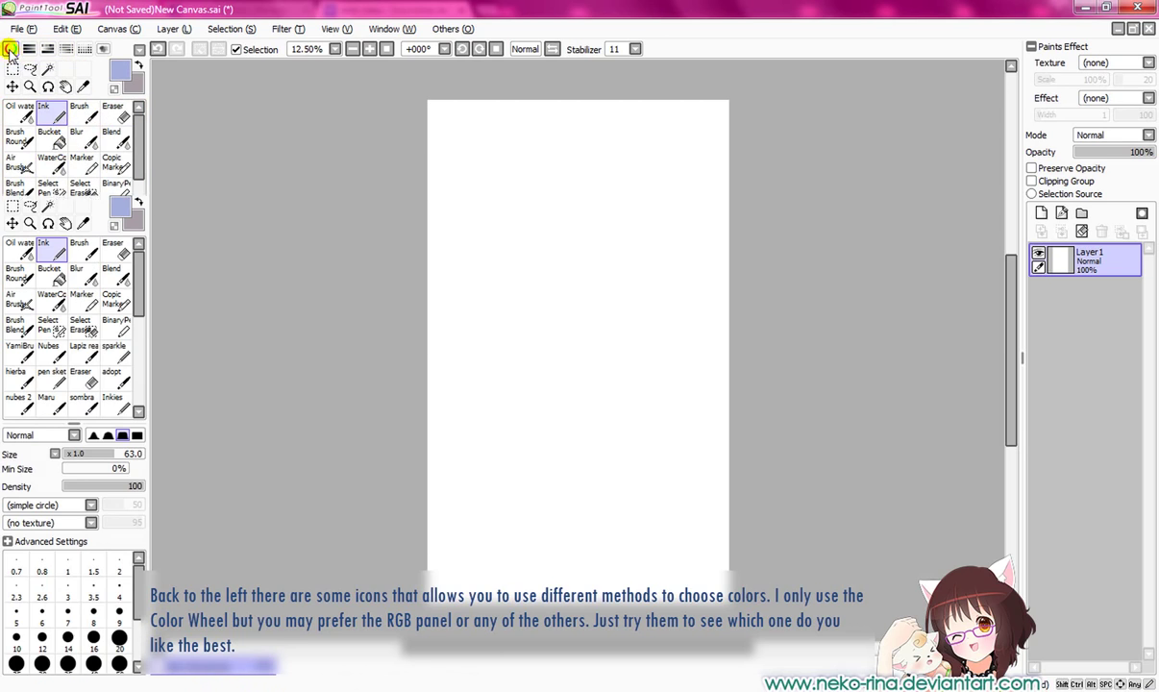
pyautogui.click(12, 49)
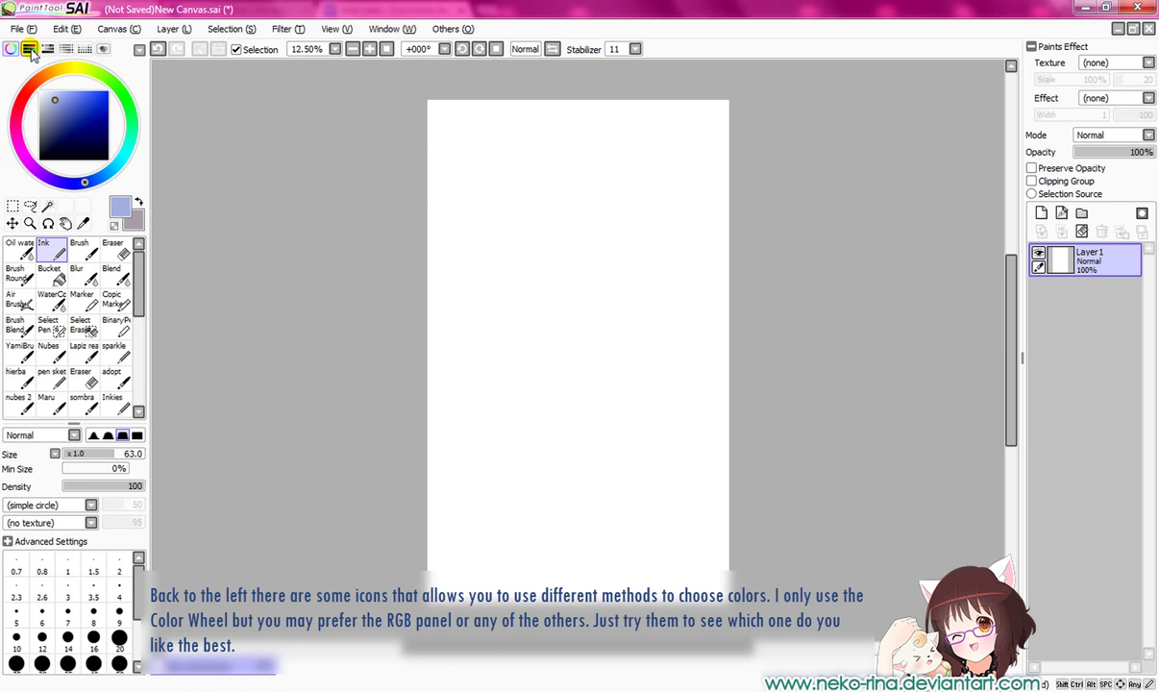
pyautogui.click(30, 50)
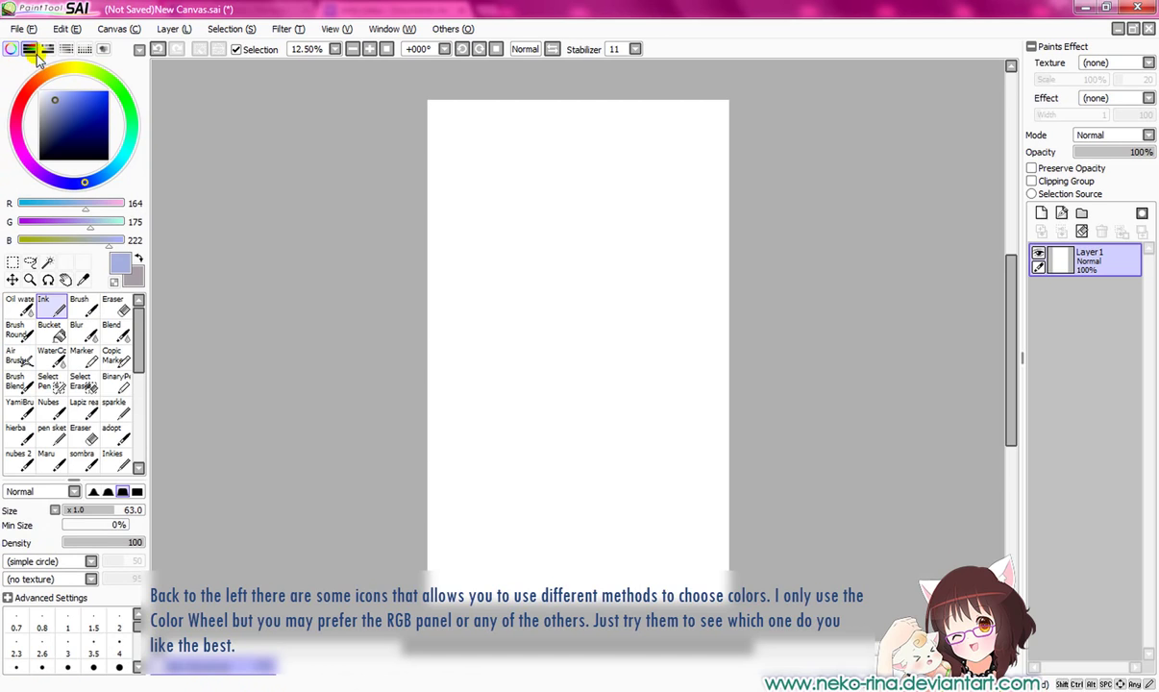
pyautogui.click(48, 50)
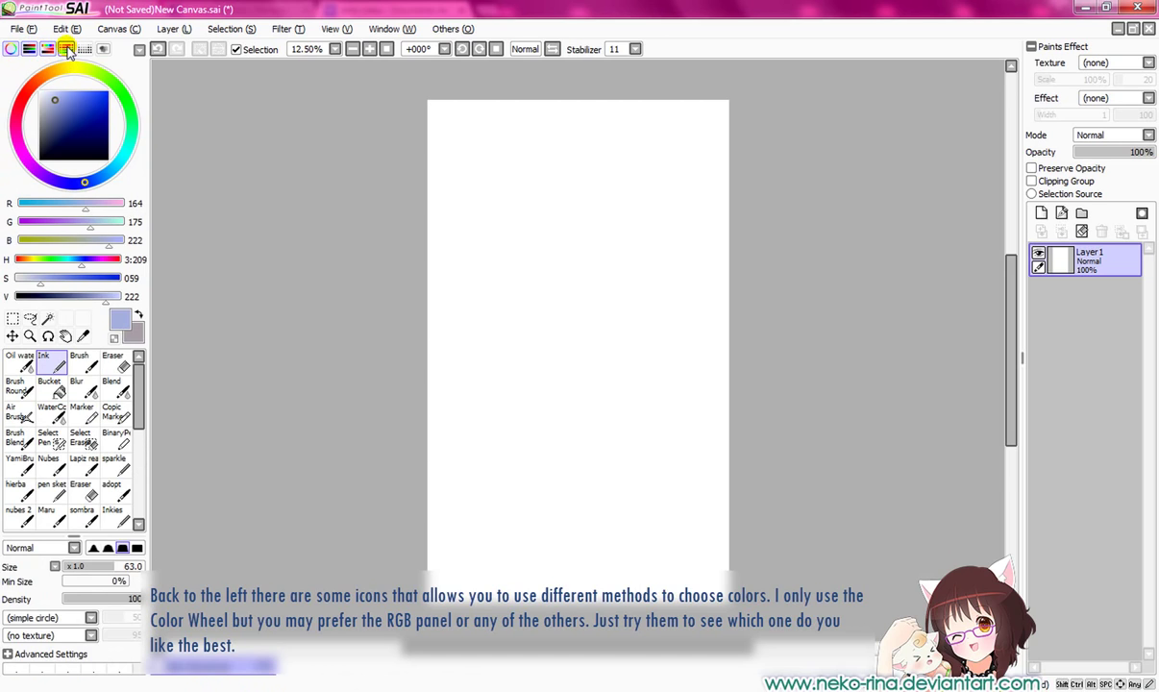
pyautogui.click(66, 50)
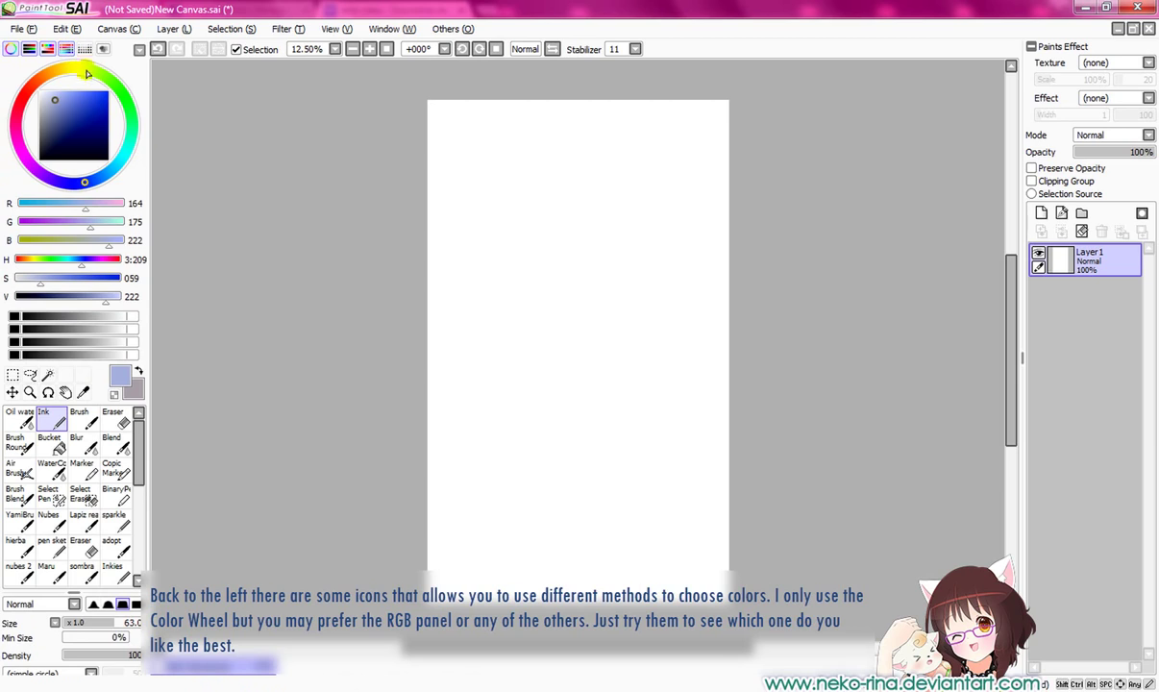
pyautogui.moveTo(75, 210)
pyautogui.mouseDown()
pyautogui.moveTo(62, 208)
pyautogui.moveTo(95, 204)
pyautogui.moveTo(45, 224)
pyautogui.mouseUp()
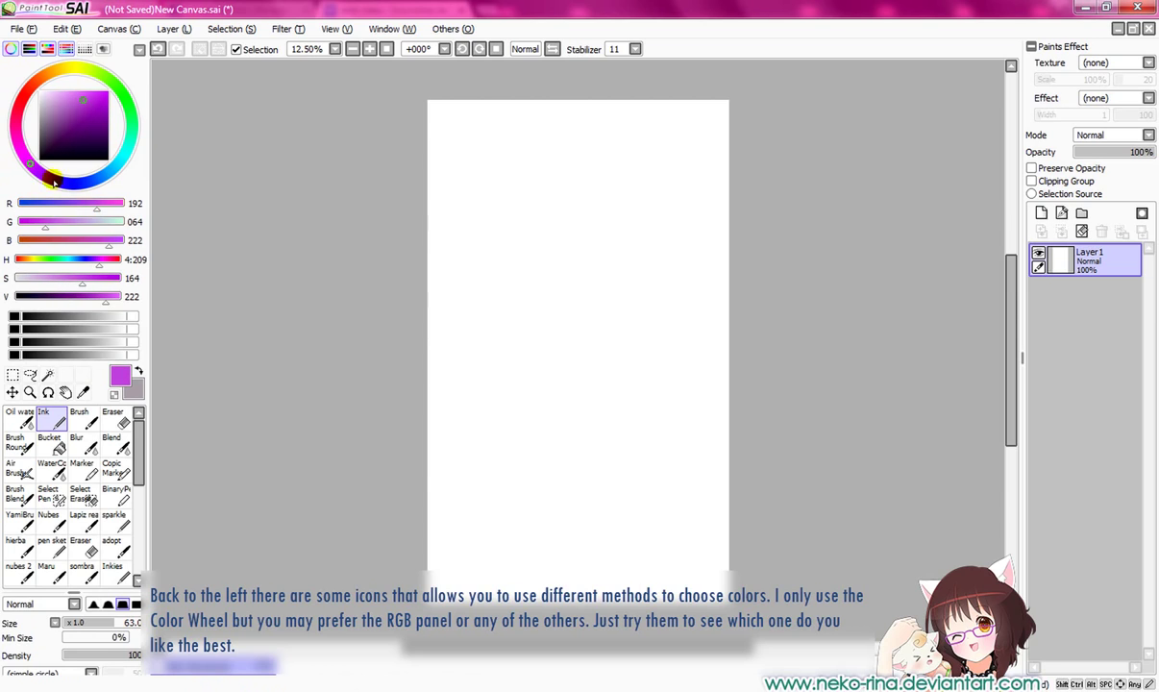
# Hide the wheel and sliders, briefly reopen HSV to shift the hue, then restore the wheel.
pyautogui.click(11, 49)
pyautogui.click(48, 50)
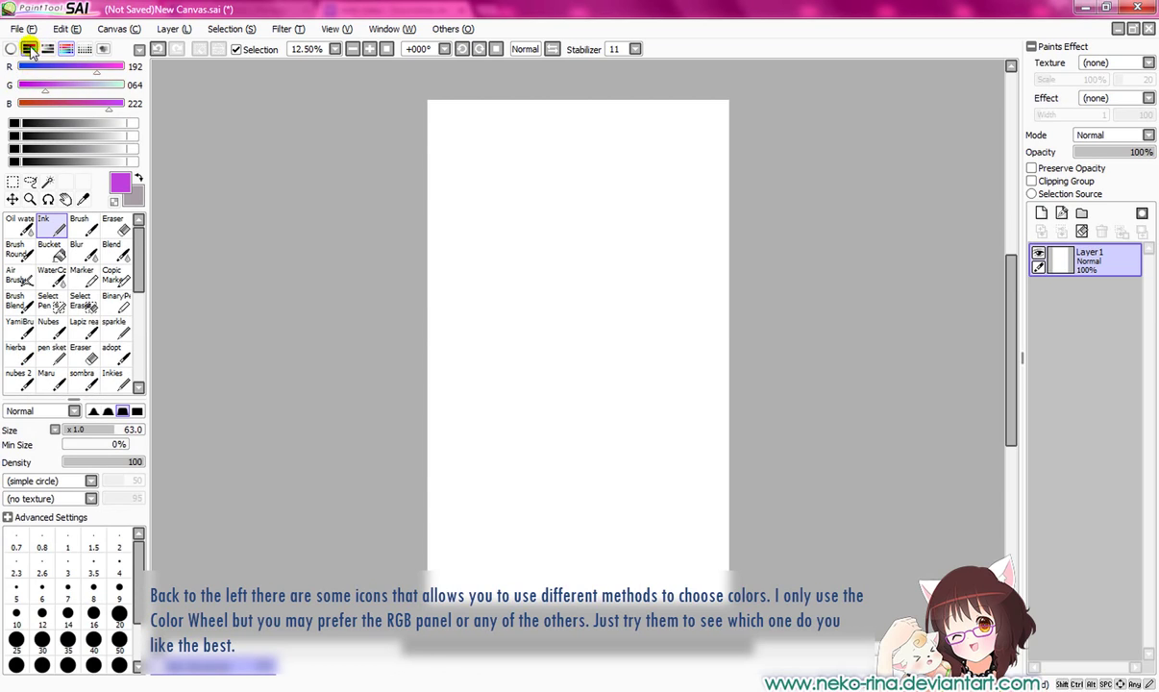
pyautogui.click(30, 49)
pyautogui.click(48, 50)
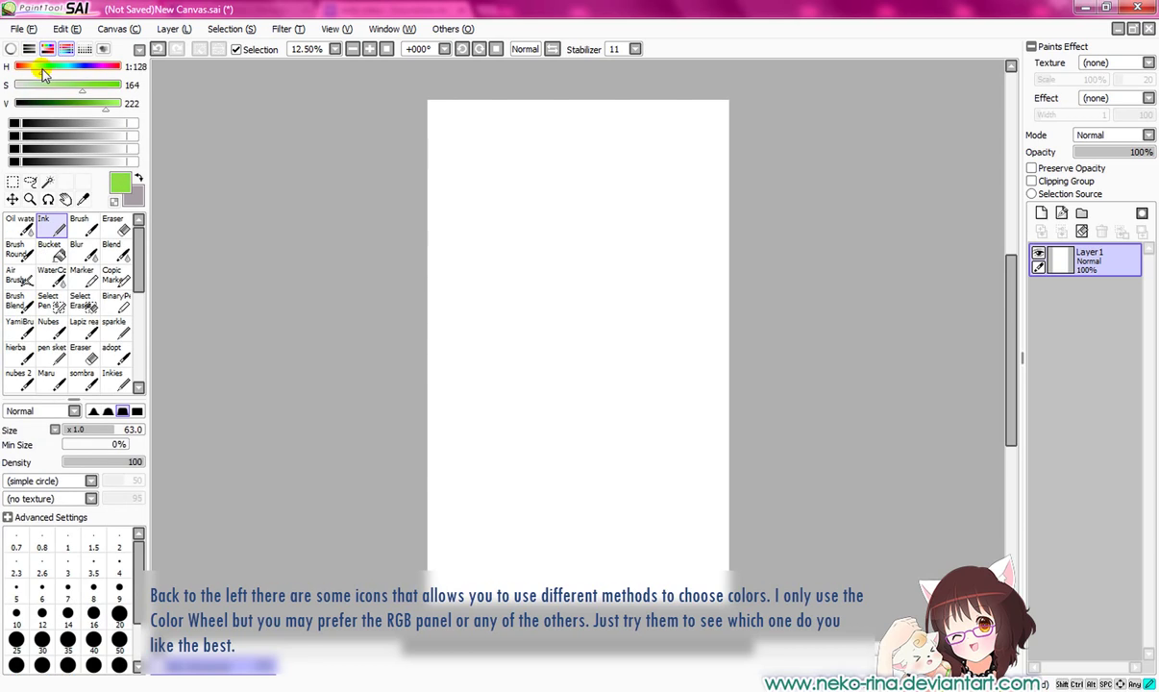
pyautogui.moveTo(75, 73); pyautogui.dragTo(71, 69)
pyautogui.click(48, 50)
pyautogui.click(10, 49)
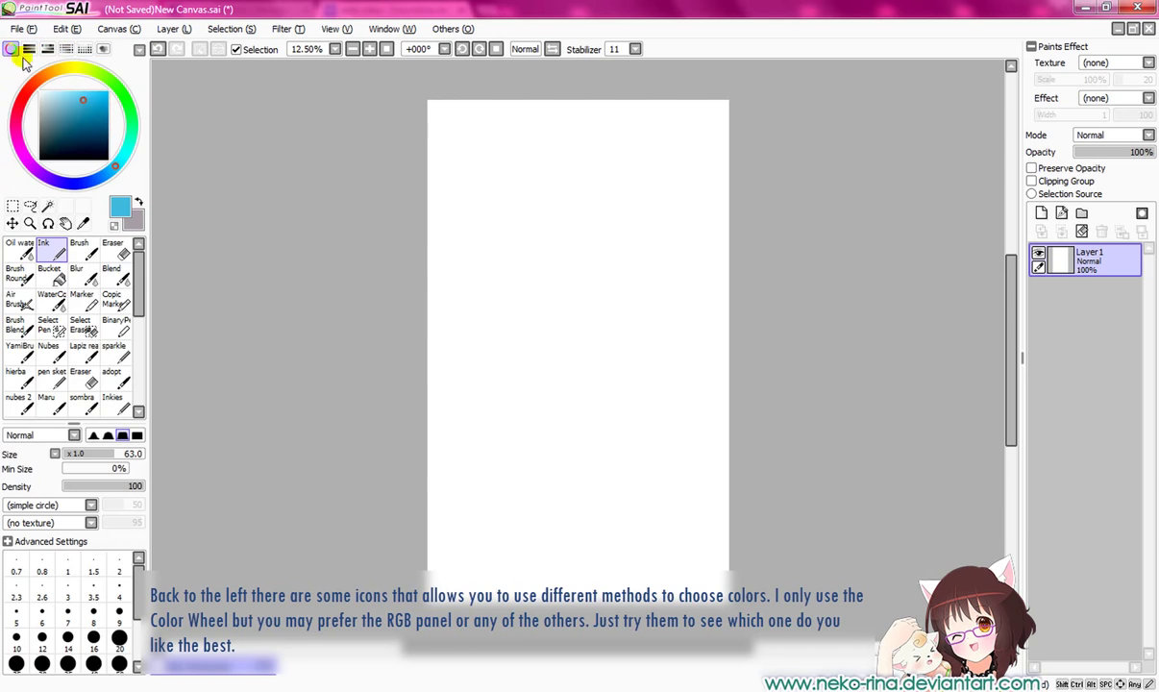
# Show the RGB, HSV and shade panels, hide them all, then turn on the swatches box.
pyautogui.click(30, 49)
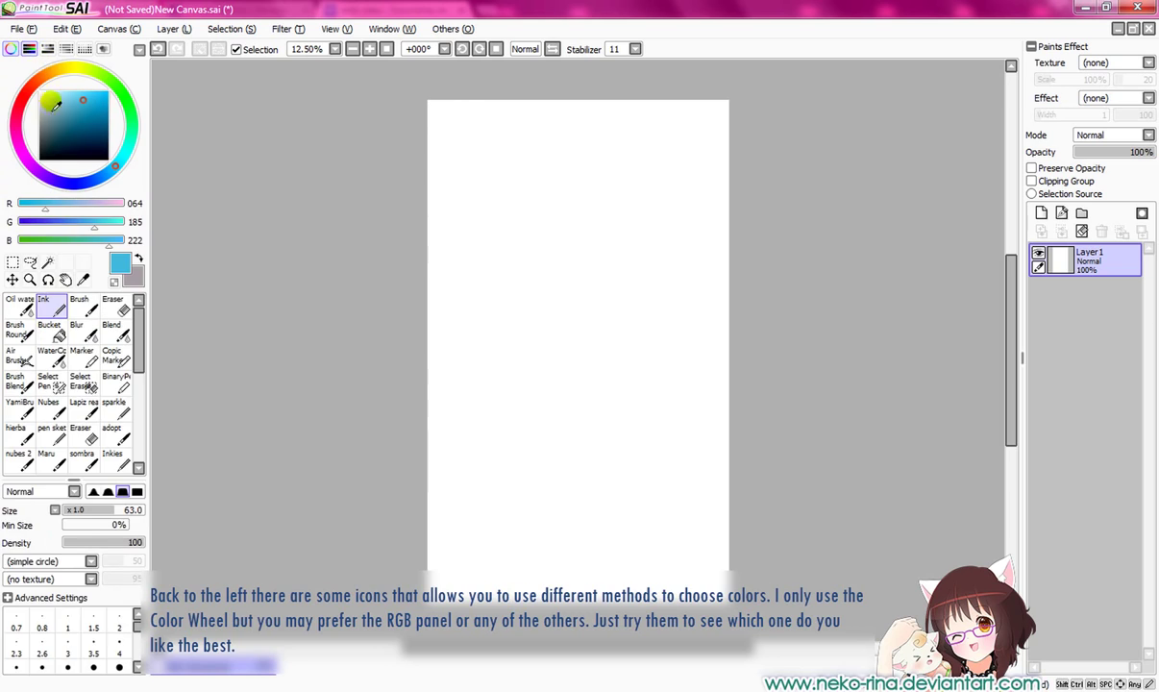
pyautogui.click(48, 49)
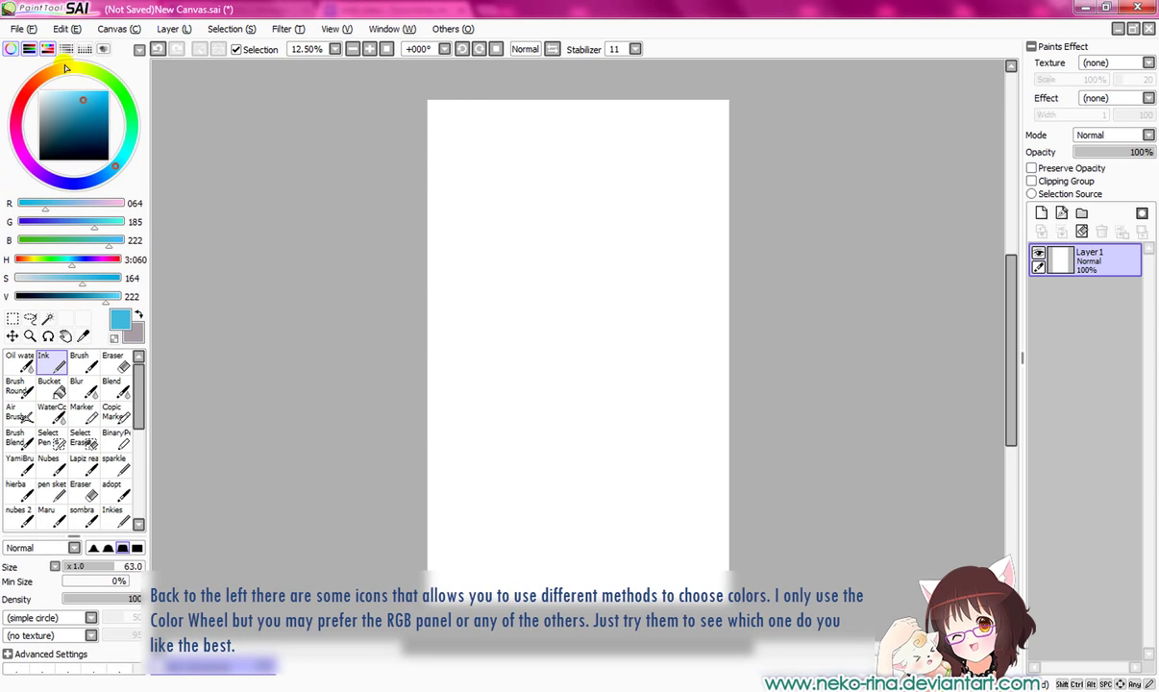
pyautogui.click(66, 49)
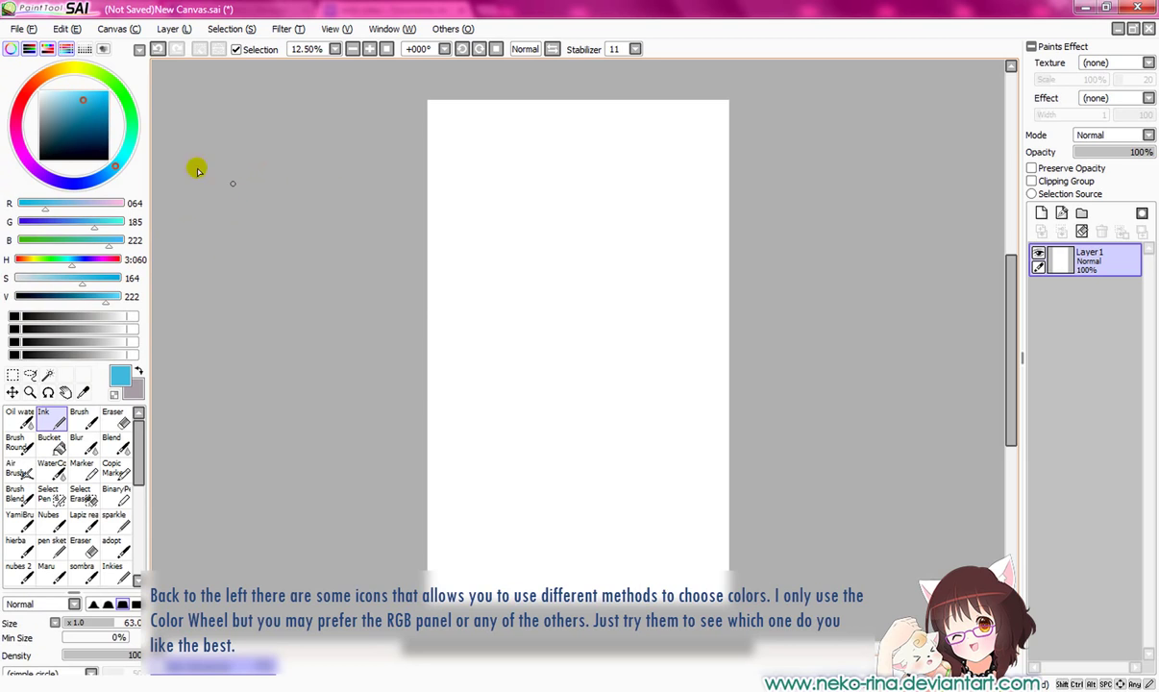
pyautogui.click(65, 50)
pyautogui.click(47, 49)
pyautogui.click(29, 49)
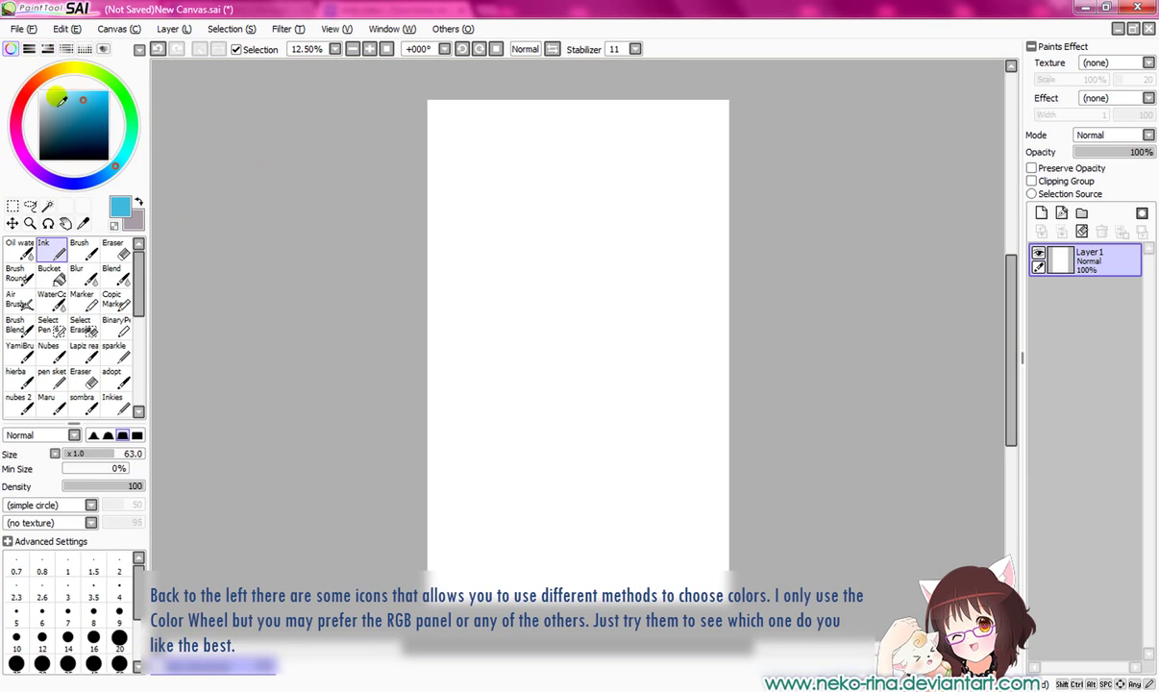
pyautogui.click(85, 49)
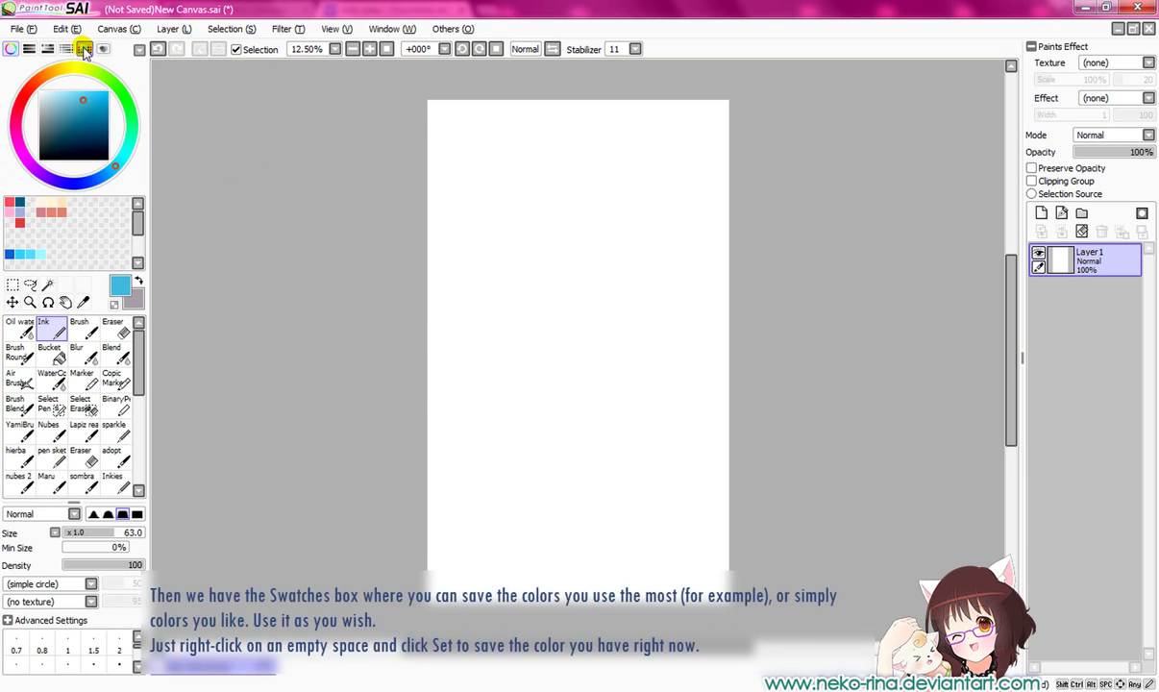
# Scroll through the saved colours in the swatches box.
pyautogui.moveTo(137, 219)
pyautogui.mouseDown()
pyautogui.moveTo(141, 243)
pyautogui.moveTo(139, 202)
pyautogui.mouseUp()
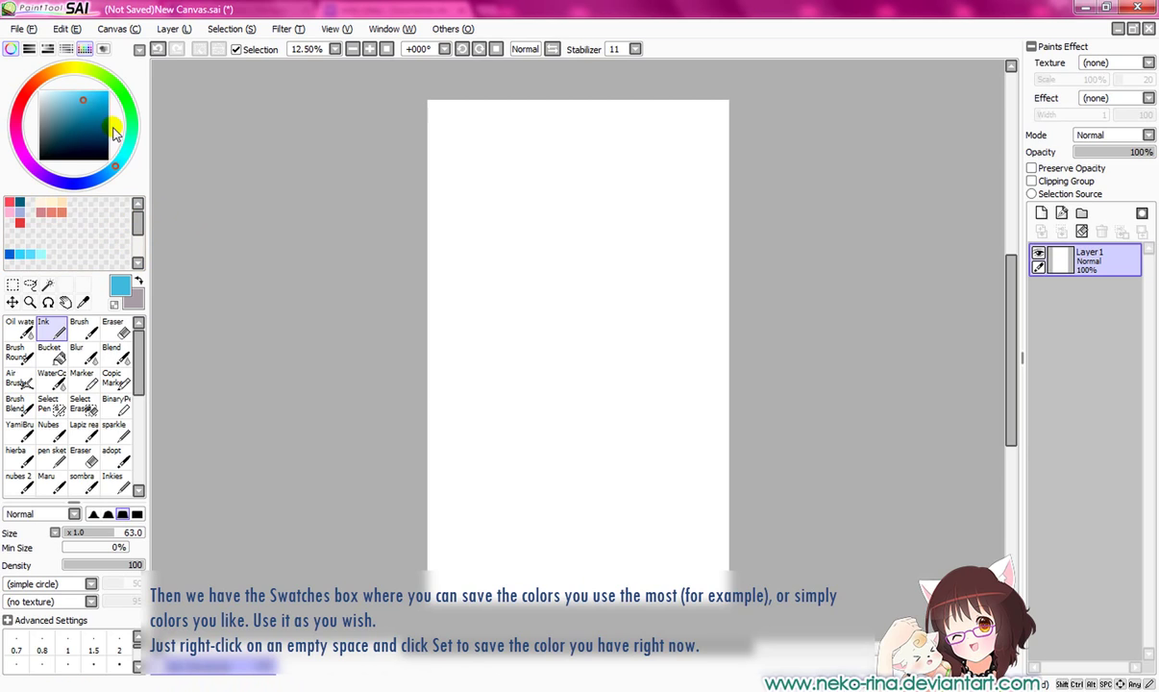
# Swap the swatches for the scratchpad and paint overlapping light and dark blue blobs on it.
pyautogui.click(84, 48)
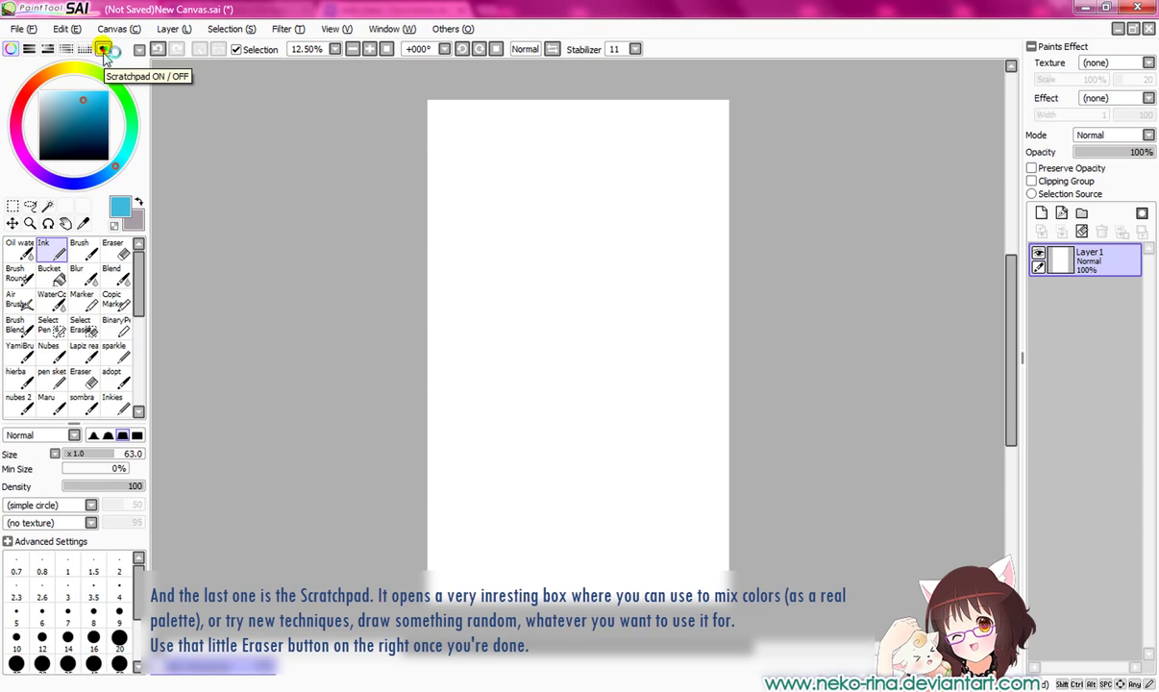
pyautogui.click(103, 49)
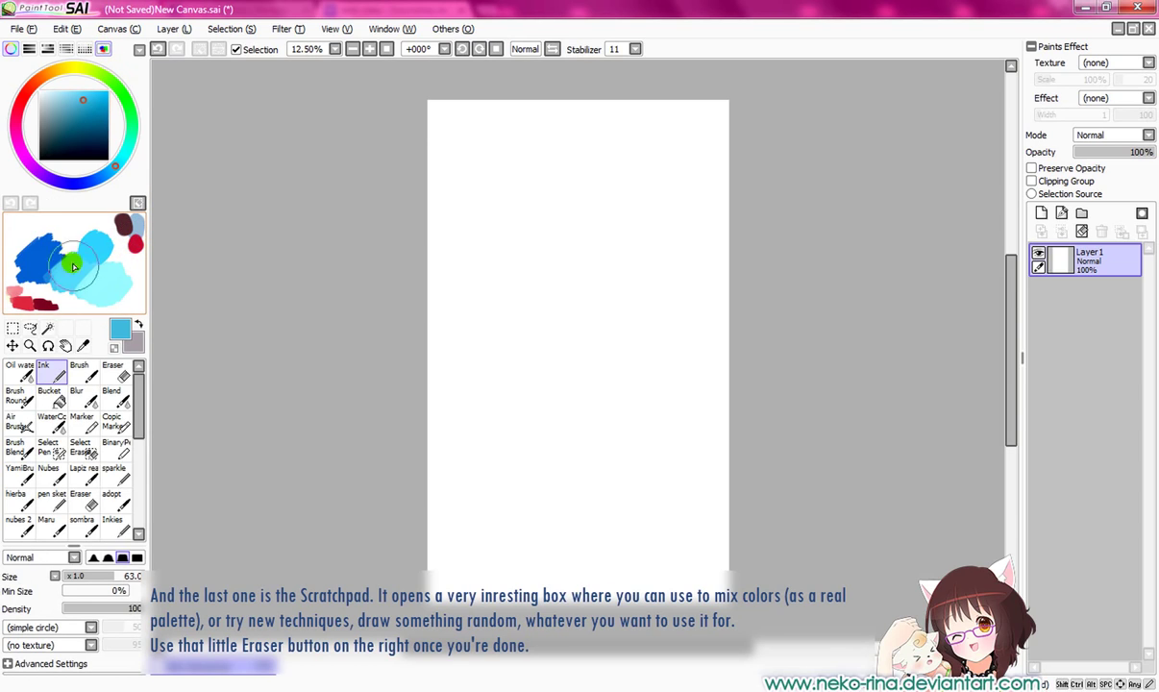
pyautogui.moveTo(57, 240)
pyautogui.mouseDown()
pyautogui.moveTo(93, 268)
pyautogui.moveTo(88, 284)
pyautogui.moveTo(48, 250)
pyautogui.moveTo(66, 299)
pyautogui.moveTo(77, 283)
pyautogui.mouseUp()
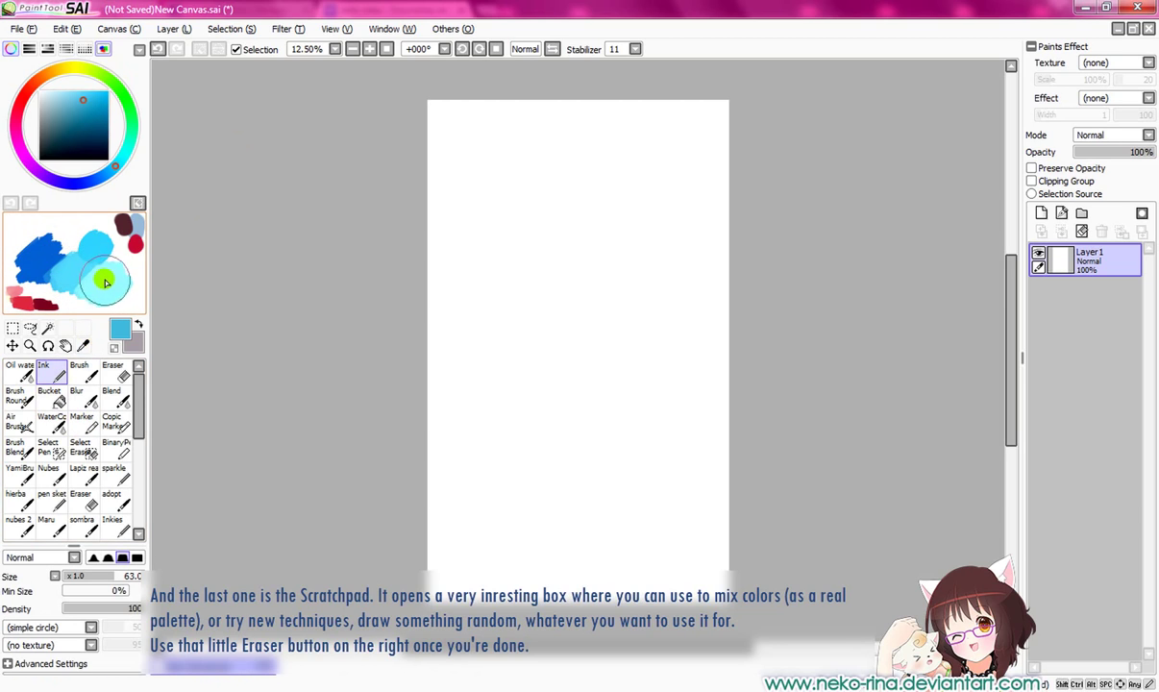
pyautogui.click(137, 202)
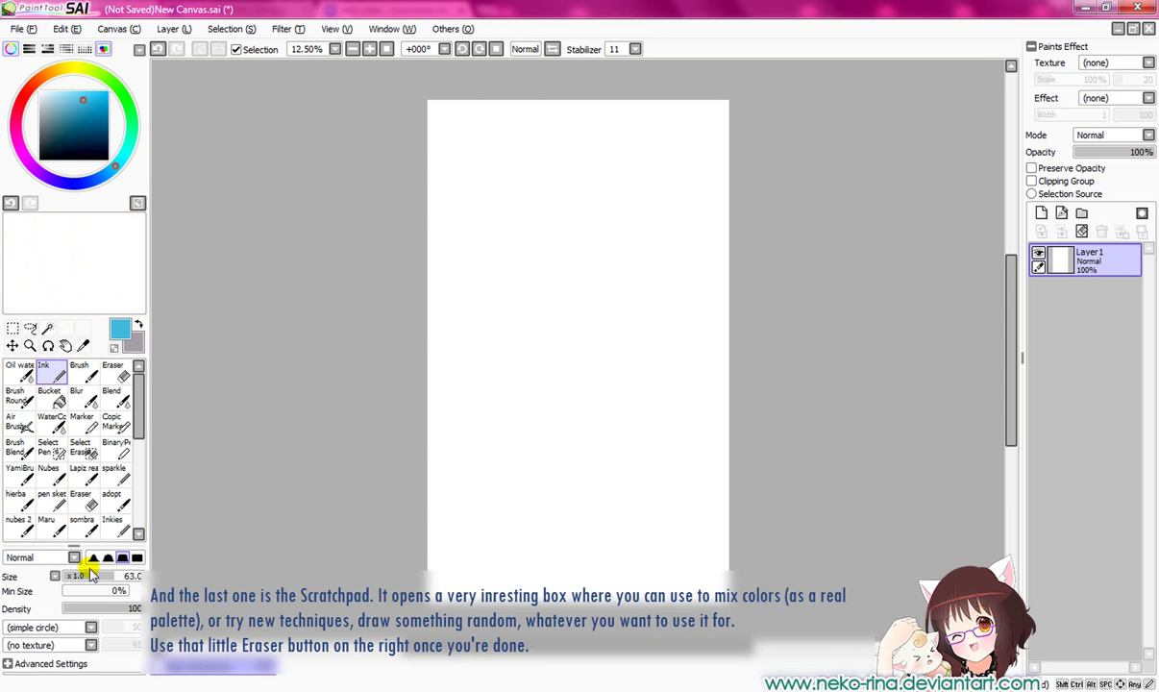
pyautogui.moveTo(46, 229)
pyautogui.mouseDown()
pyautogui.moveTo(27, 261)
pyautogui.moveTo(43, 269)
pyautogui.mouseUp()
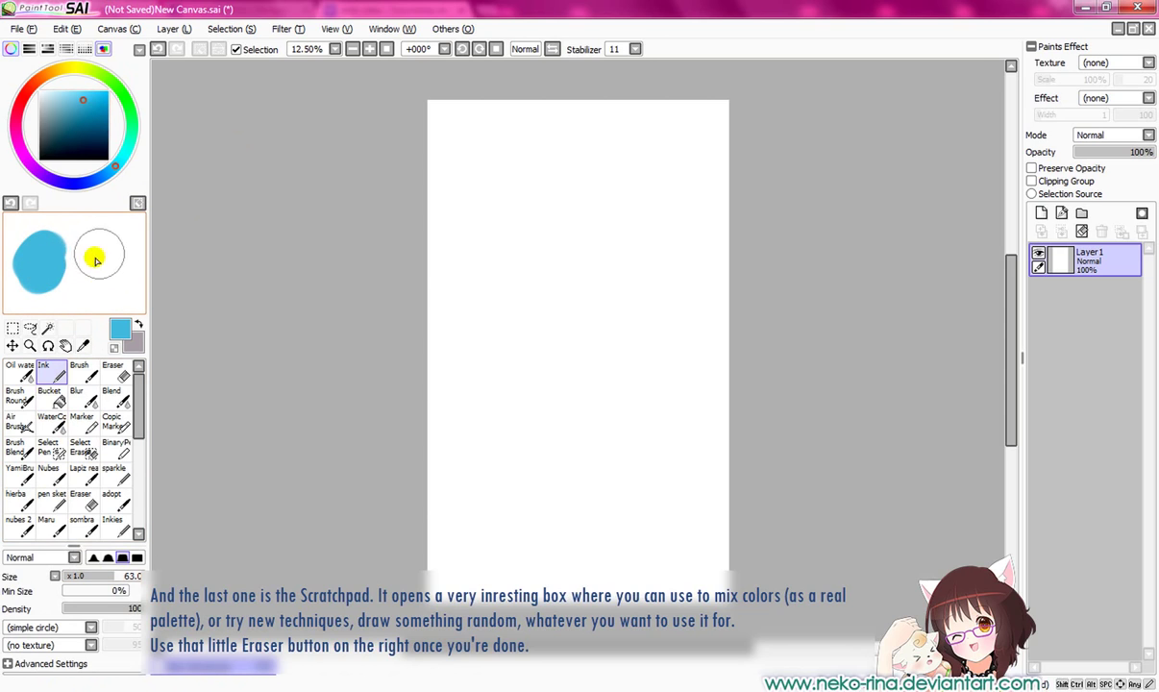
pyautogui.click(85, 136)
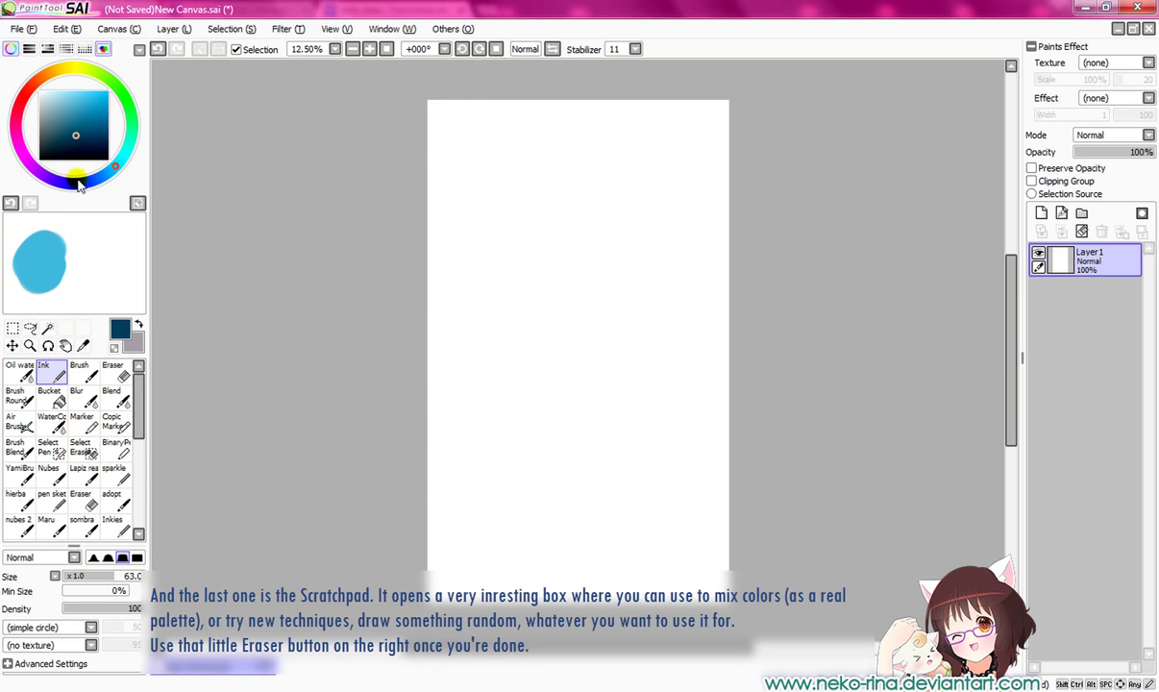
pyautogui.moveTo(60, 264); pyautogui.dragTo(96, 277)
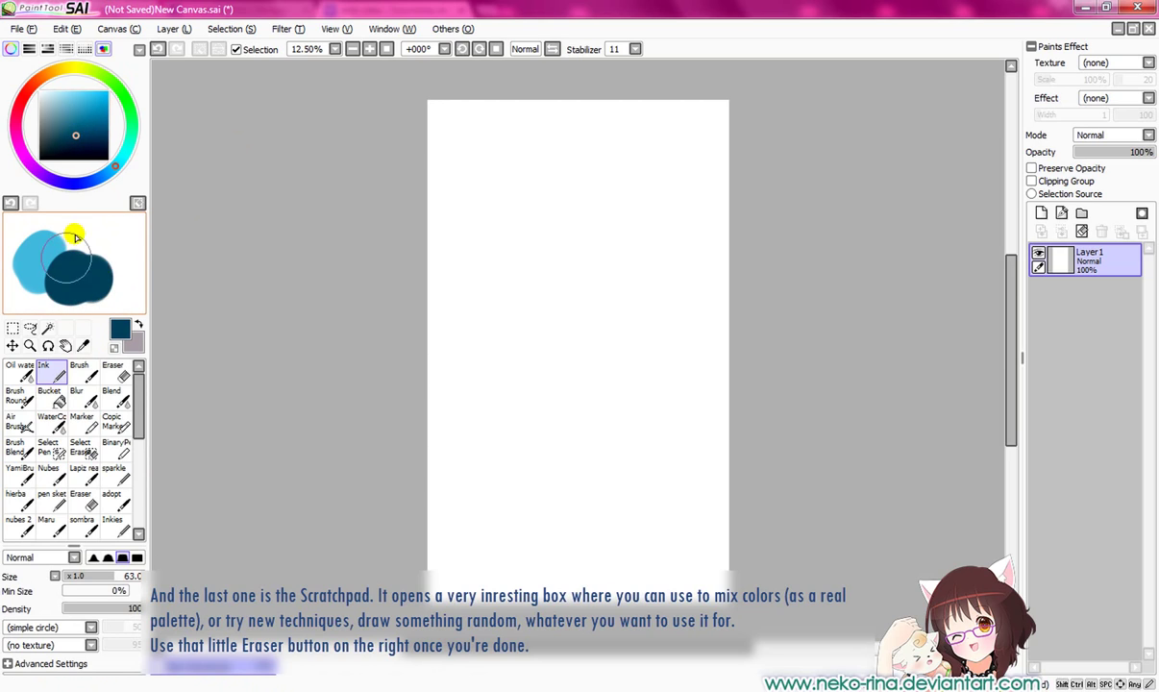
# Blend the blue blobs with a size-66 Oil water brush and pick a teal from the mix.
pyautogui.click(20, 372)
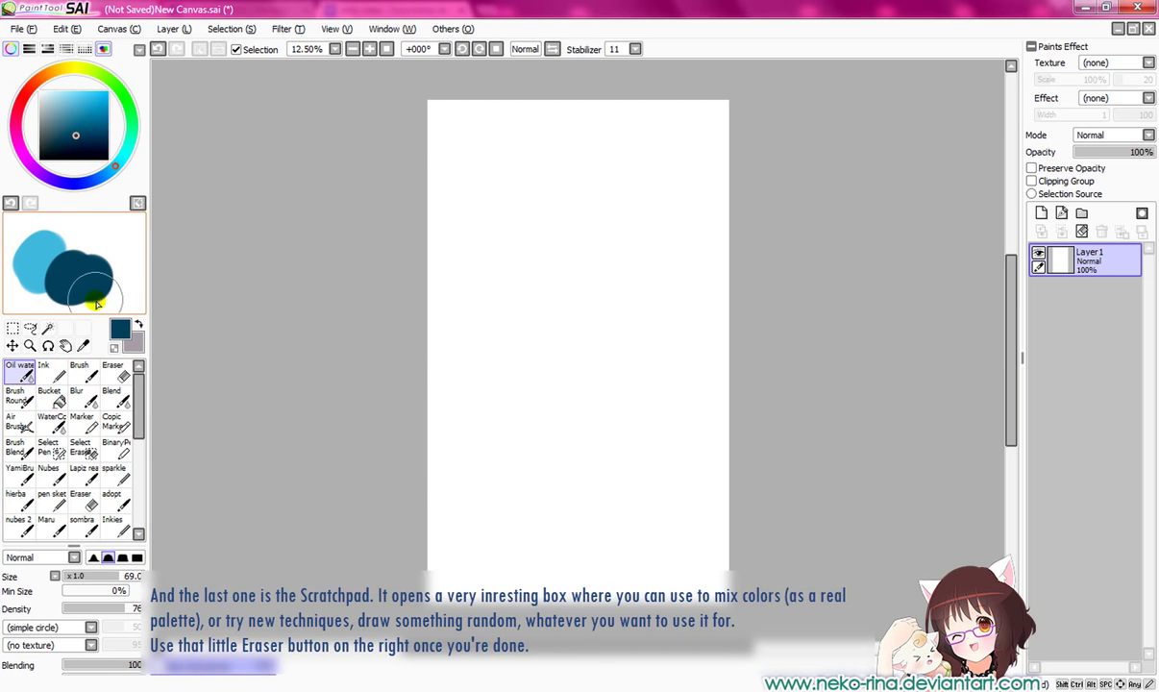
pyautogui.moveTo(95, 577); pyautogui.dragTo(119, 576)
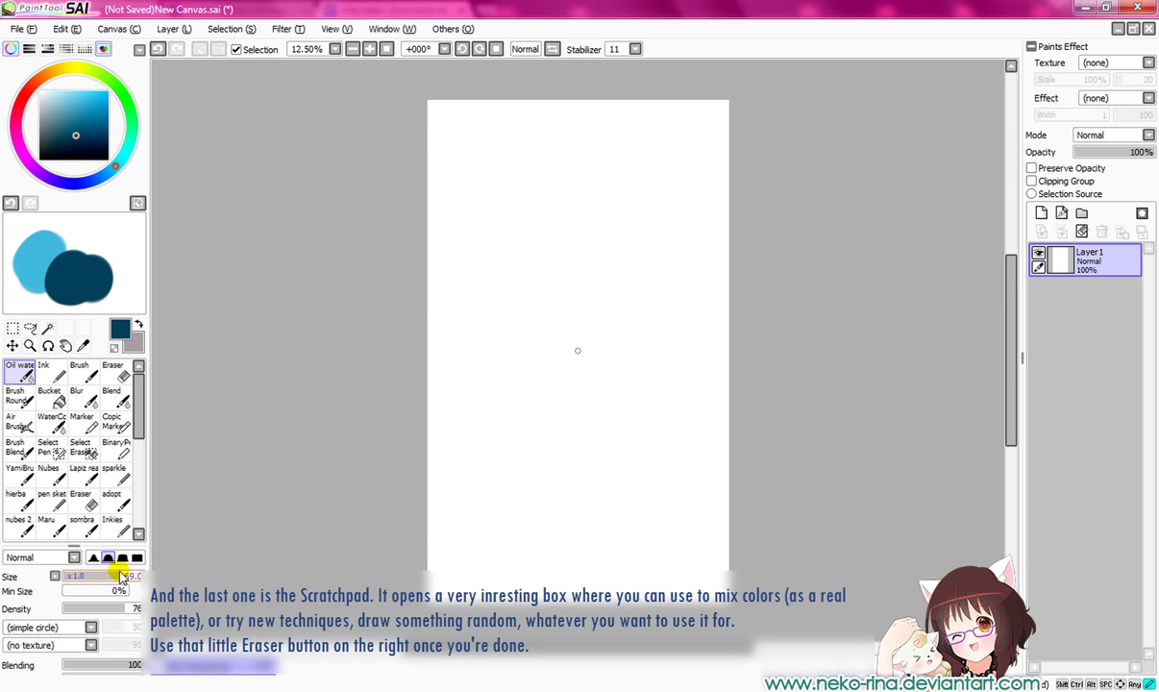
pyautogui.moveTo(48, 245)
pyautogui.mouseDown()
pyautogui.moveTo(58, 248)
pyautogui.moveTo(37, 257)
pyautogui.moveTo(41, 270)
pyautogui.moveTo(36, 261)
pyautogui.moveTo(52, 269)
pyautogui.moveTo(57, 258)
pyautogui.mouseUp()
pyautogui.click(83, 345)
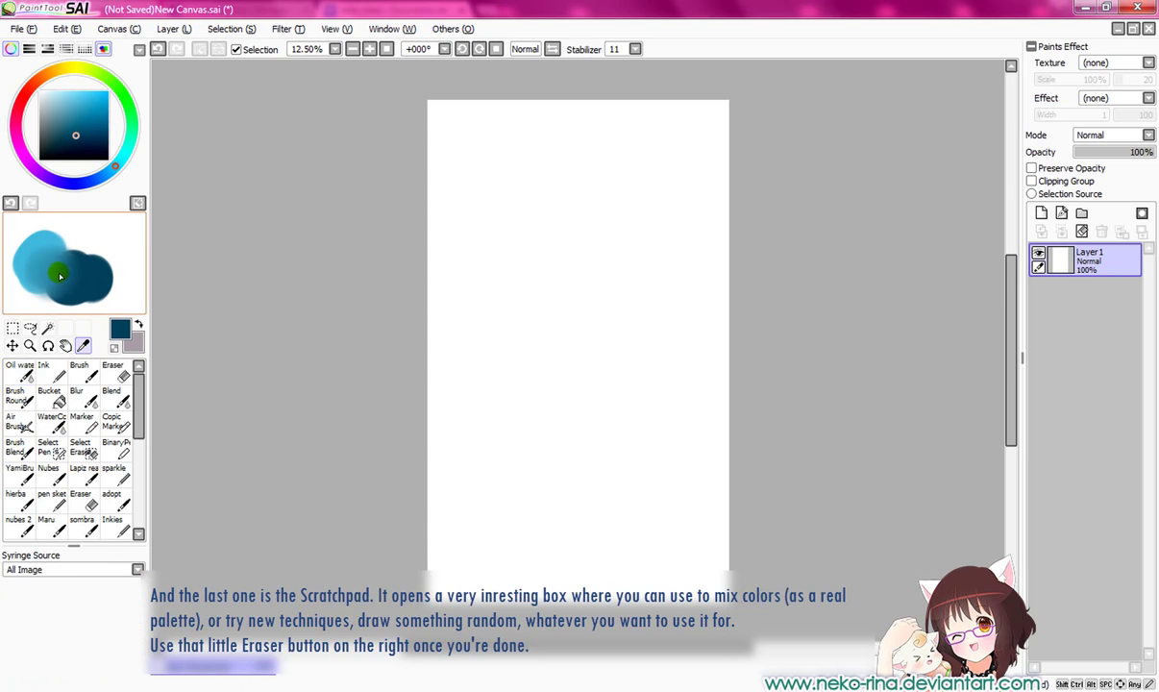
pyautogui.click(48, 372)
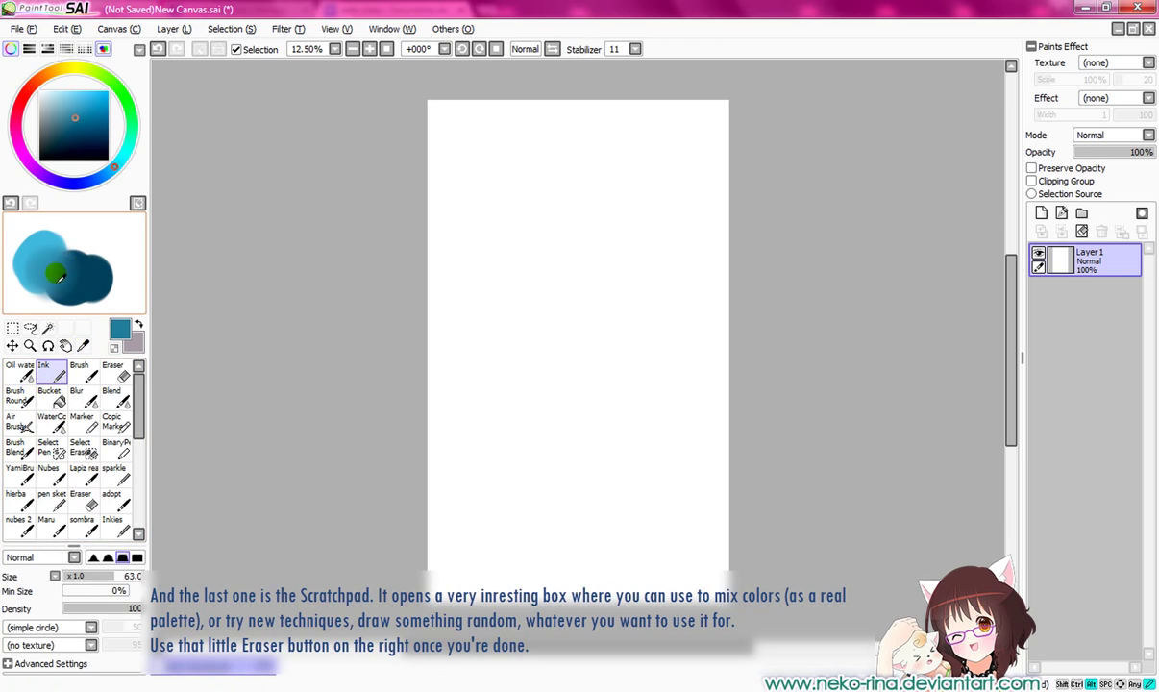
pyautogui.moveTo(74, 279)
pyautogui.mouseDown()
pyautogui.moveTo(96, 217)
pyautogui.moveTo(96, 262)
pyautogui.mouseUp()
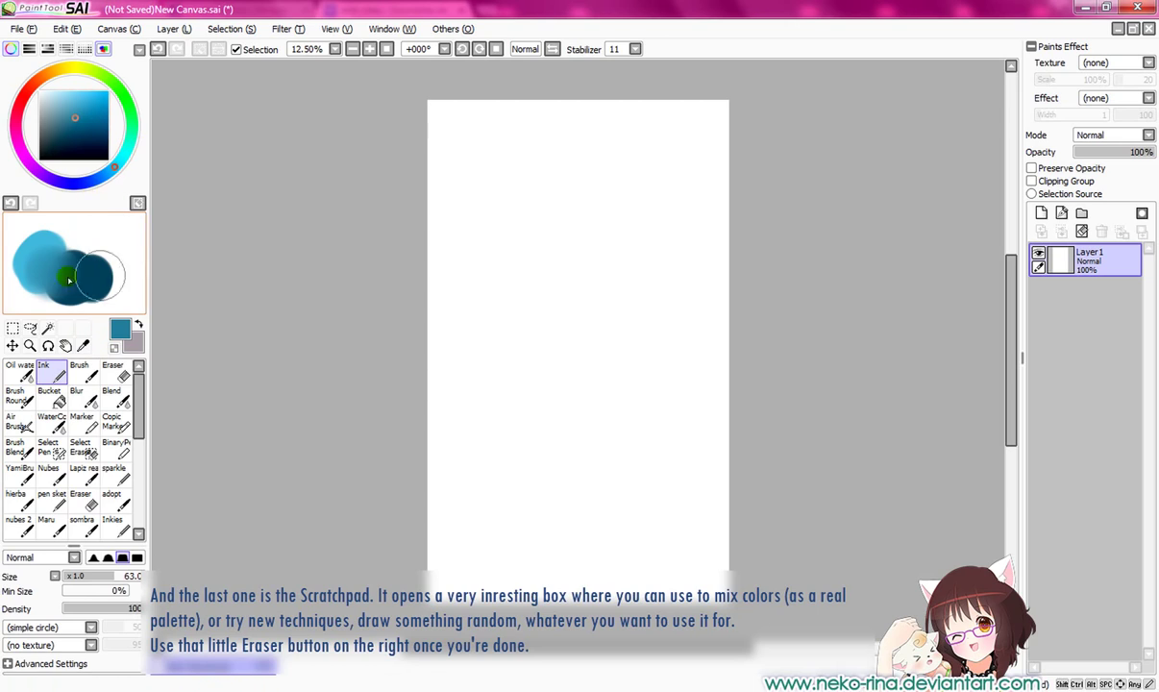
# Wipe the scratchpad, set the brush size to 13, test-write 'Hola!', then wipe it again.
pyautogui.click(137, 202)
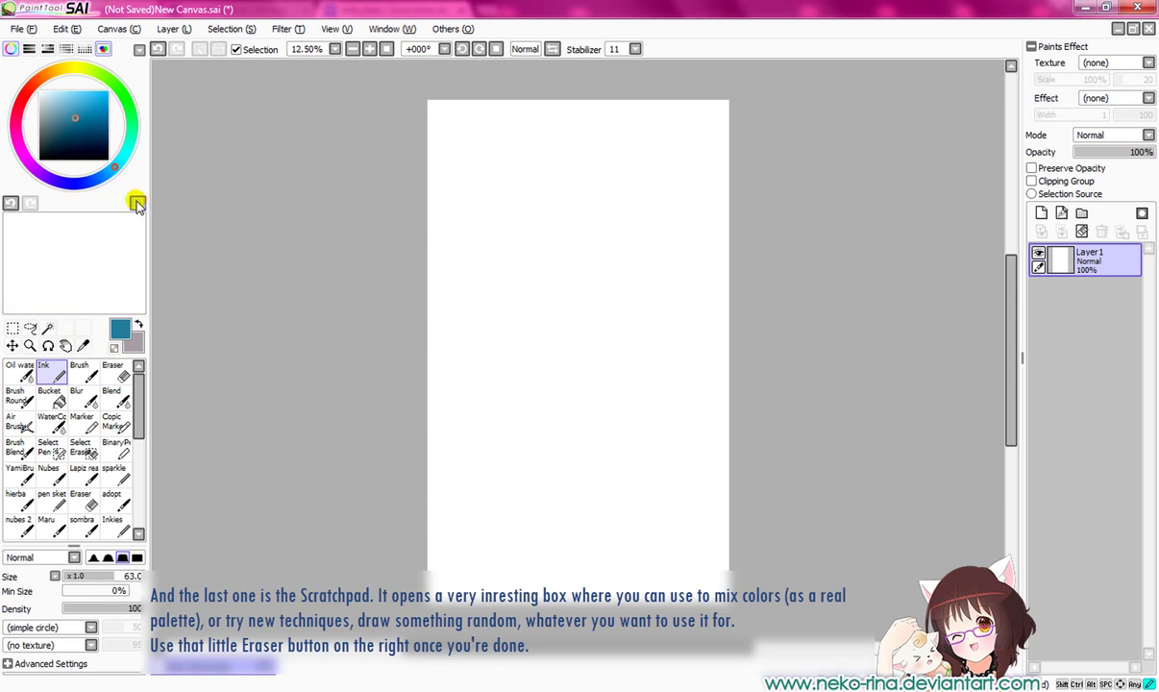
pyautogui.moveTo(86, 575); pyautogui.dragTo(69, 575)
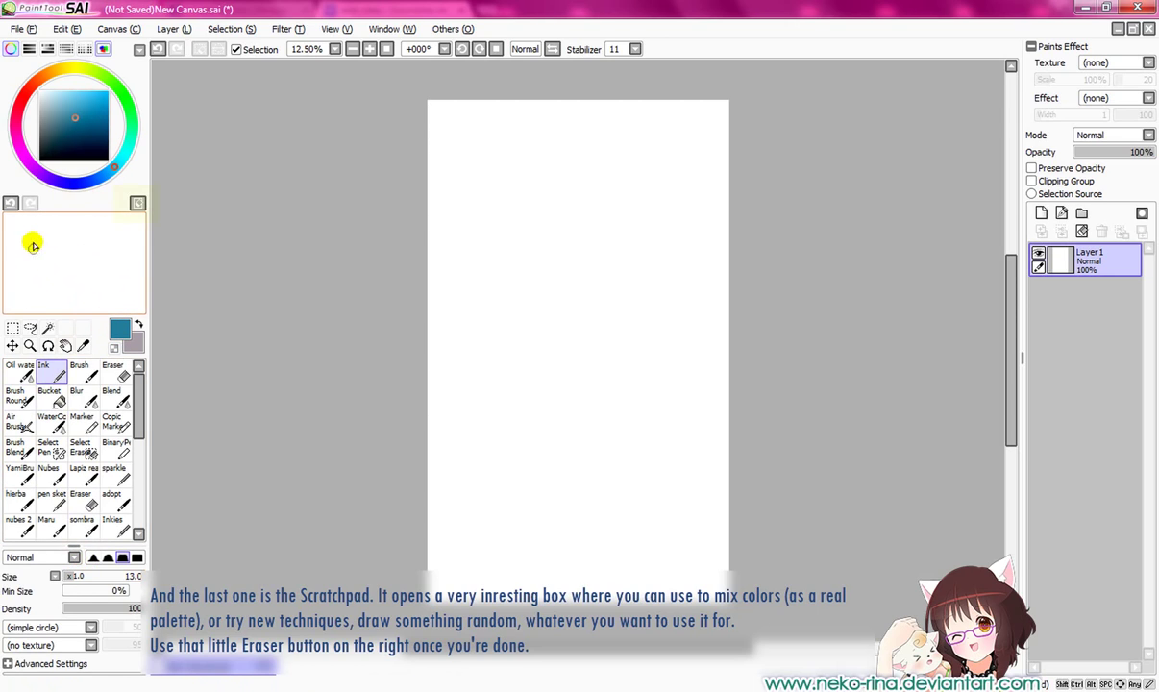
pyautogui.moveTo(31, 240)
pyautogui.mouseDown()
pyautogui.moveTo(56, 283)
pyautogui.moveTo(93, 252)
pyautogui.moveTo(121, 248)
pyautogui.mouseUp()
pyautogui.click(122, 263)
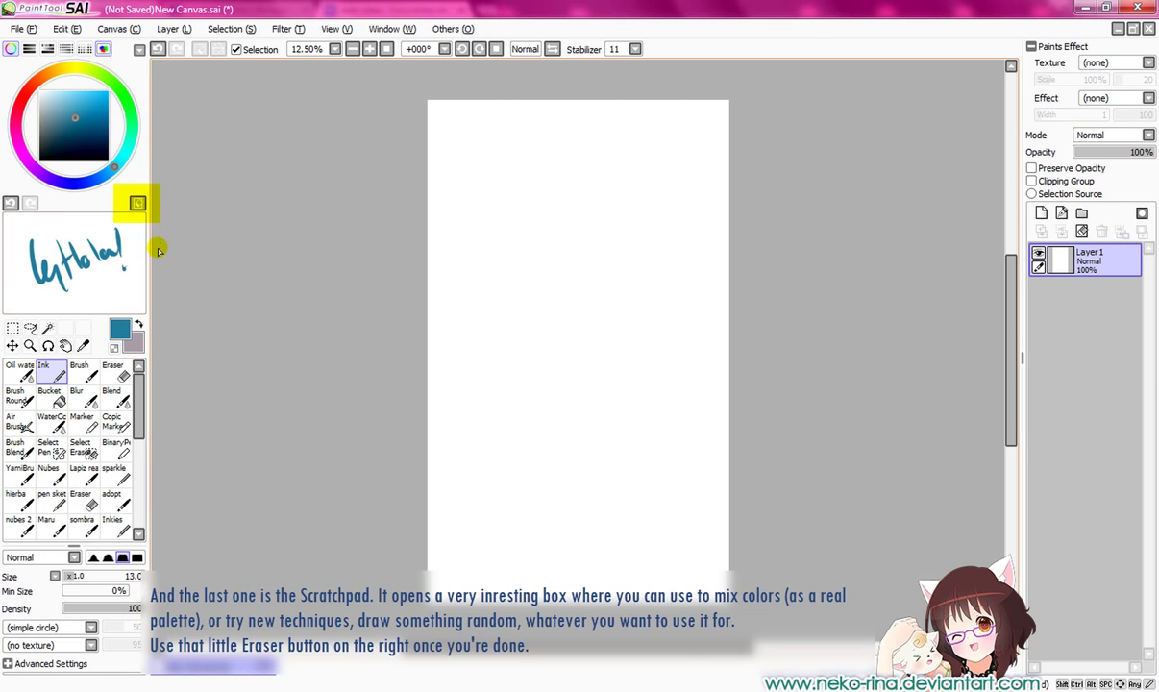
pyautogui.click(137, 205)
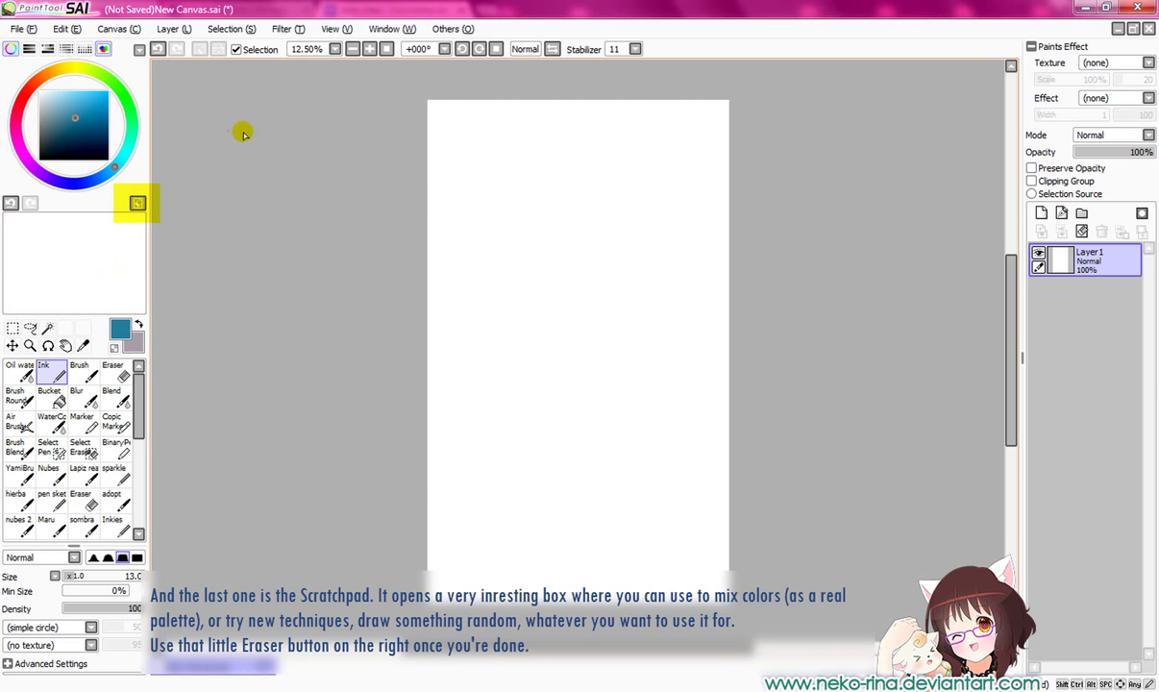
# Close the scratchpad and draw a teal looping squiggle and a lower arc on the canvas with Ink.
pyautogui.click(104, 49)
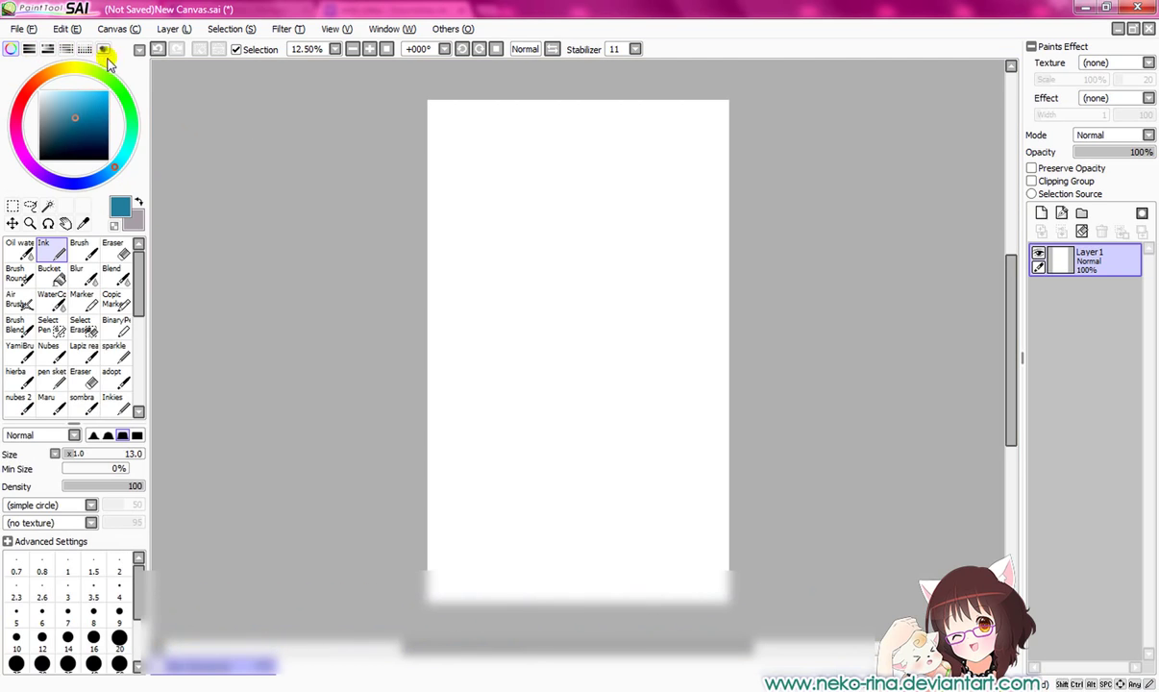
pyautogui.hotkey('ctrl', 'space')
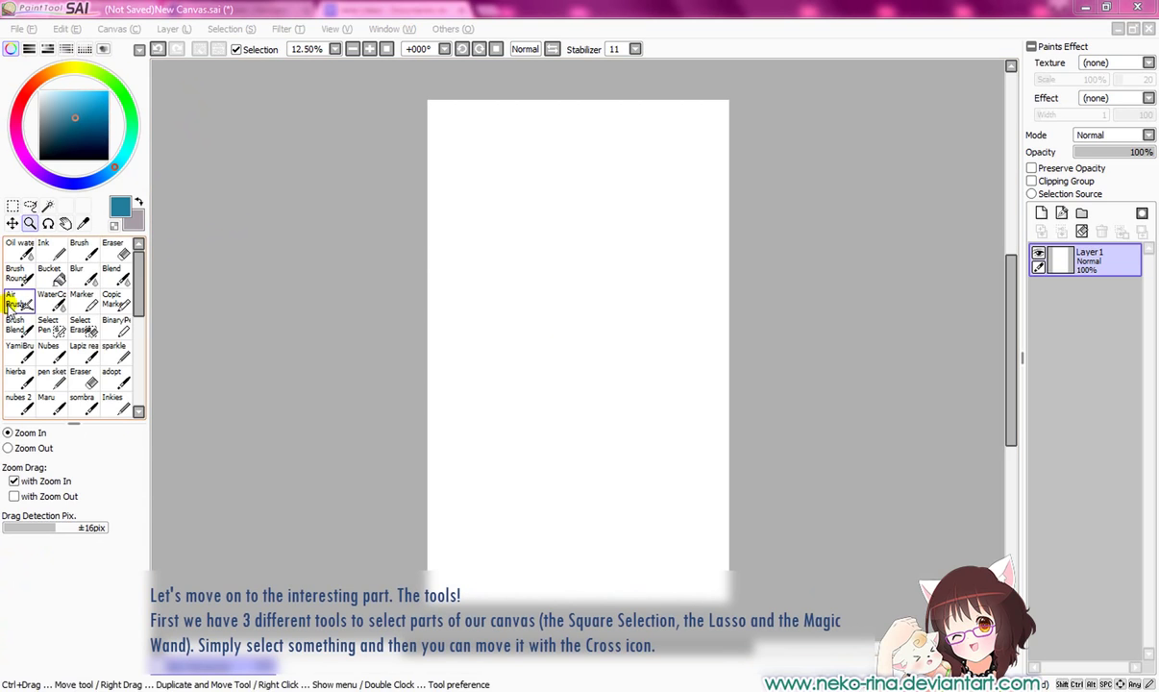
pyautogui.click(47, 248)
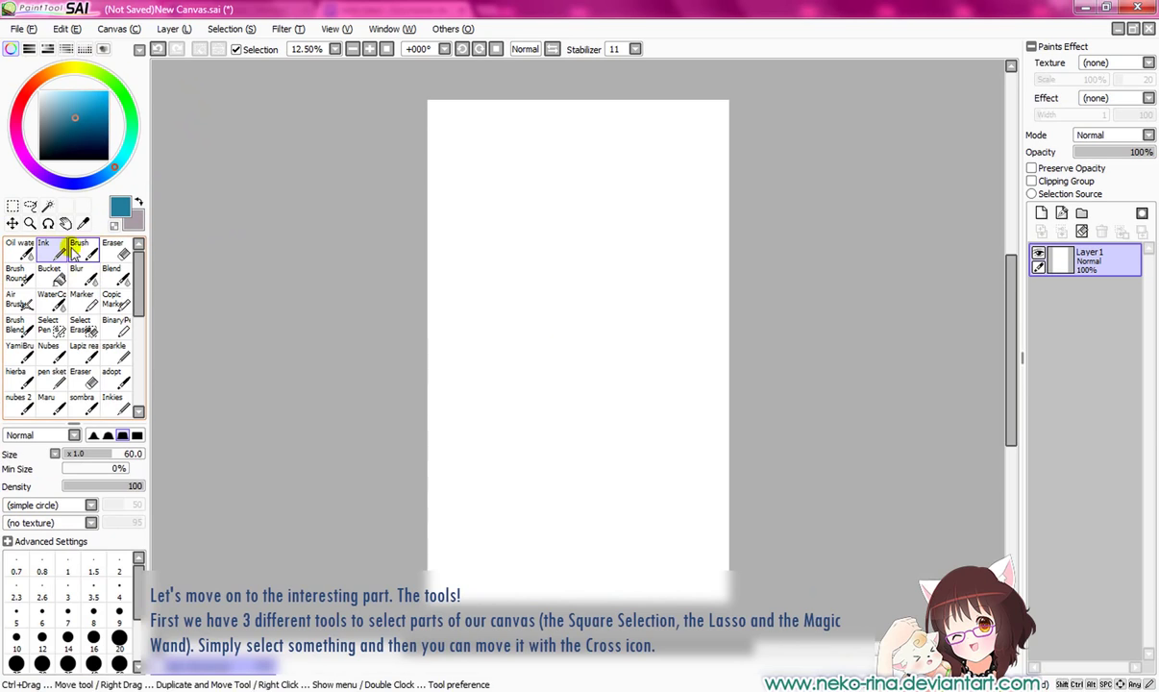
pyautogui.click(11, 206)
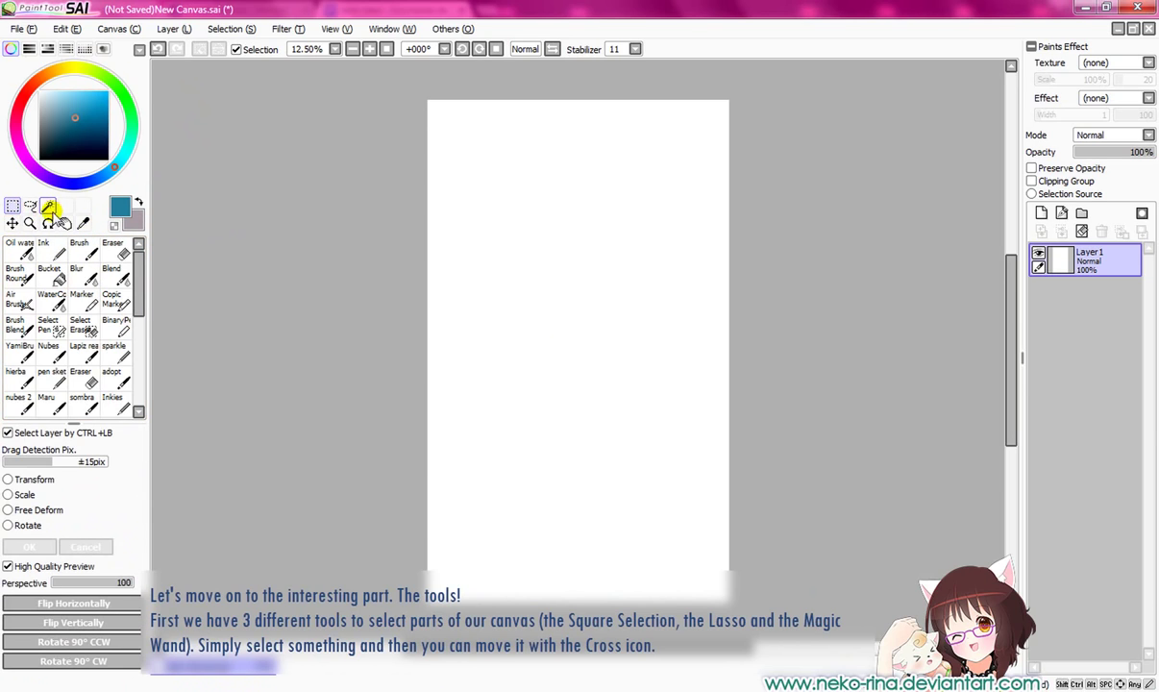
pyautogui.click(44, 247)
pyautogui.moveTo(538, 158); pyautogui.dragTo(543, 370)
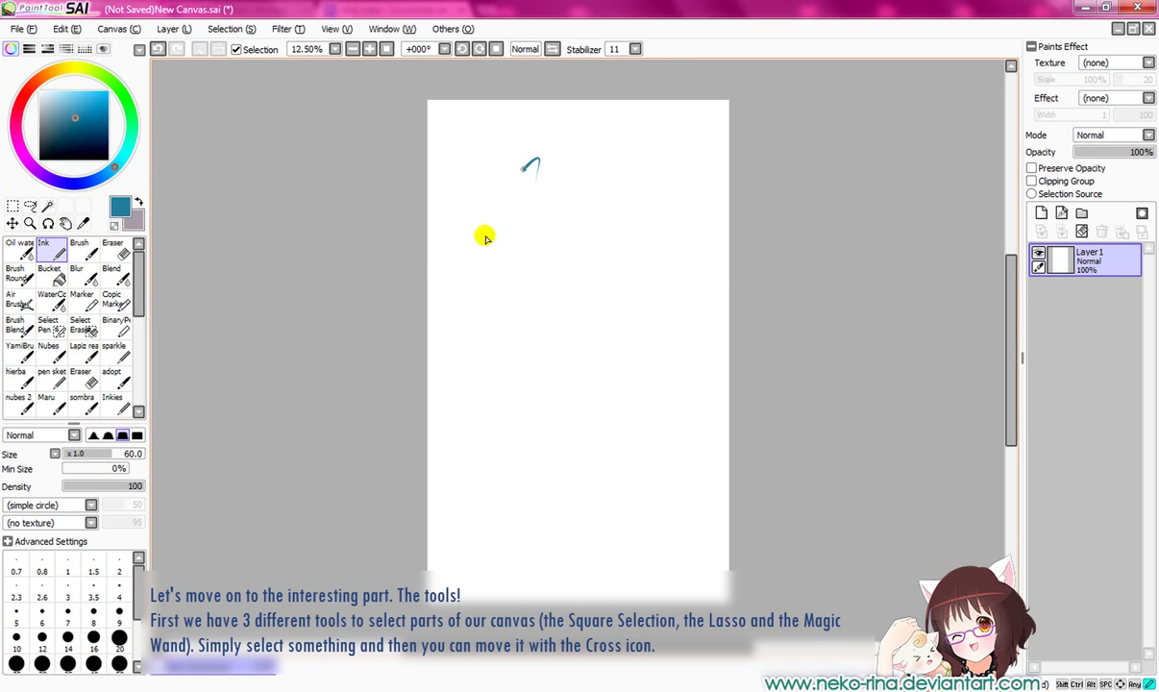
pyautogui.moveTo(485, 491)
pyautogui.mouseDown()
pyautogui.moveTo(581, 452)
pyautogui.moveTo(639, 497)
pyautogui.moveTo(677, 362)
pyautogui.moveTo(692, 427)
pyautogui.mouseUp()
pyautogui.click(14, 208)
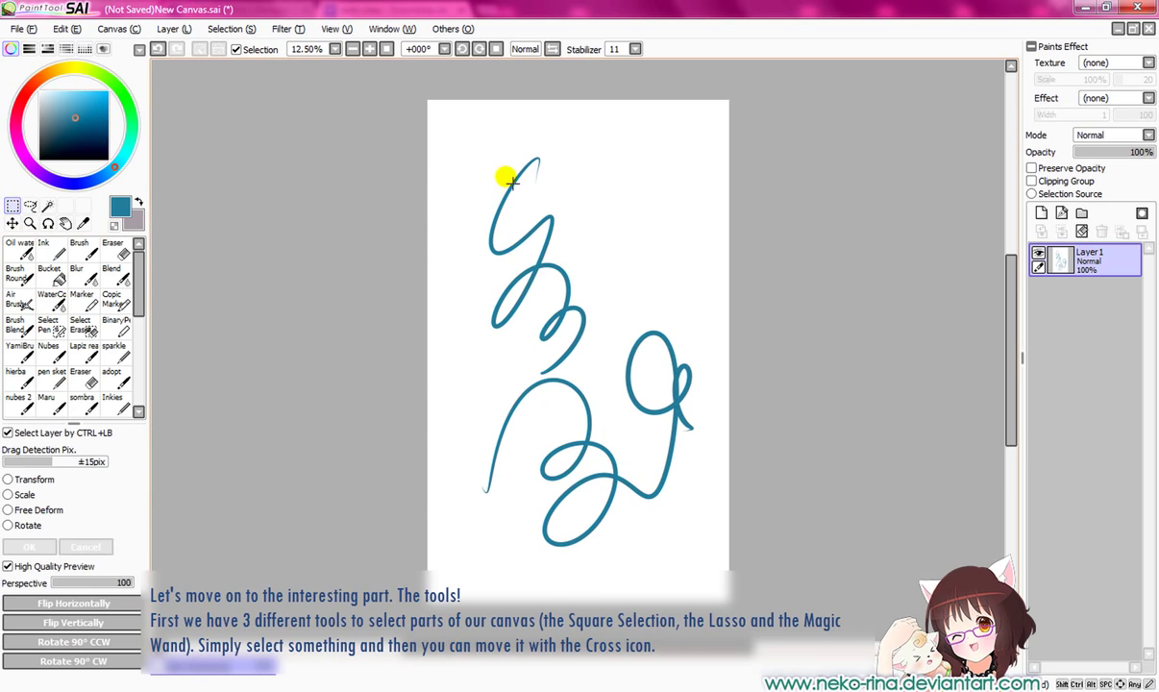
# Box the upper teal squiggle, move it to the canvas's top right, and deselect with Ctrl+D.
pyautogui.moveTo(457, 141); pyautogui.dragTo(605, 376)
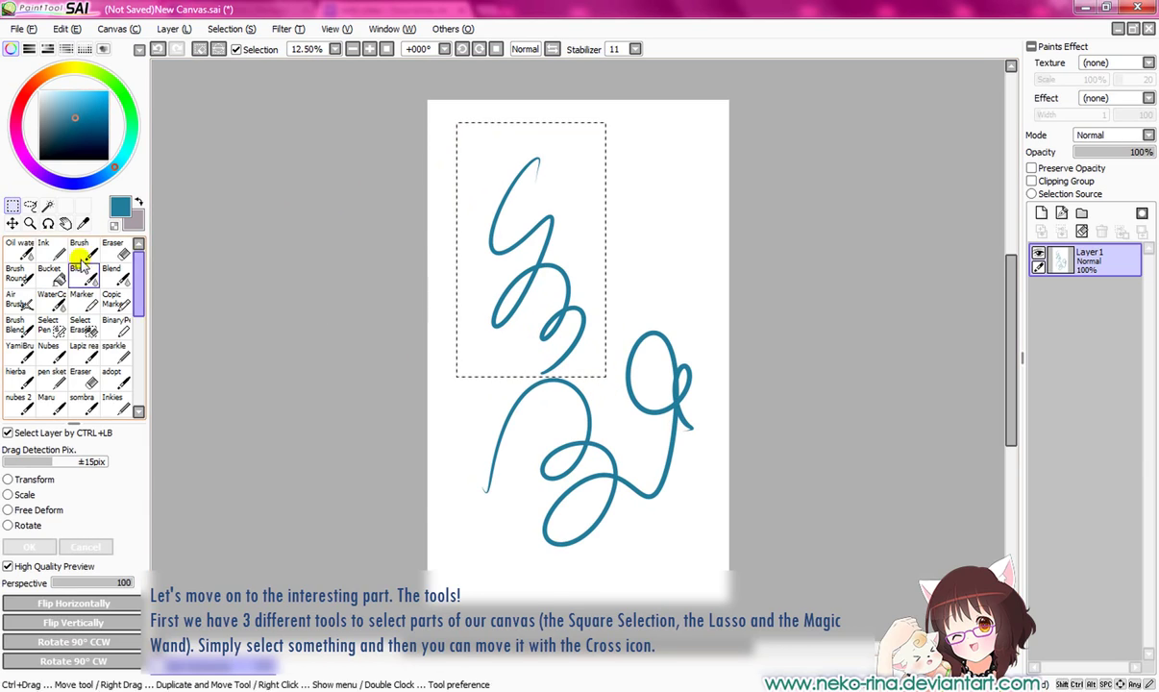
pyautogui.click(14, 223)
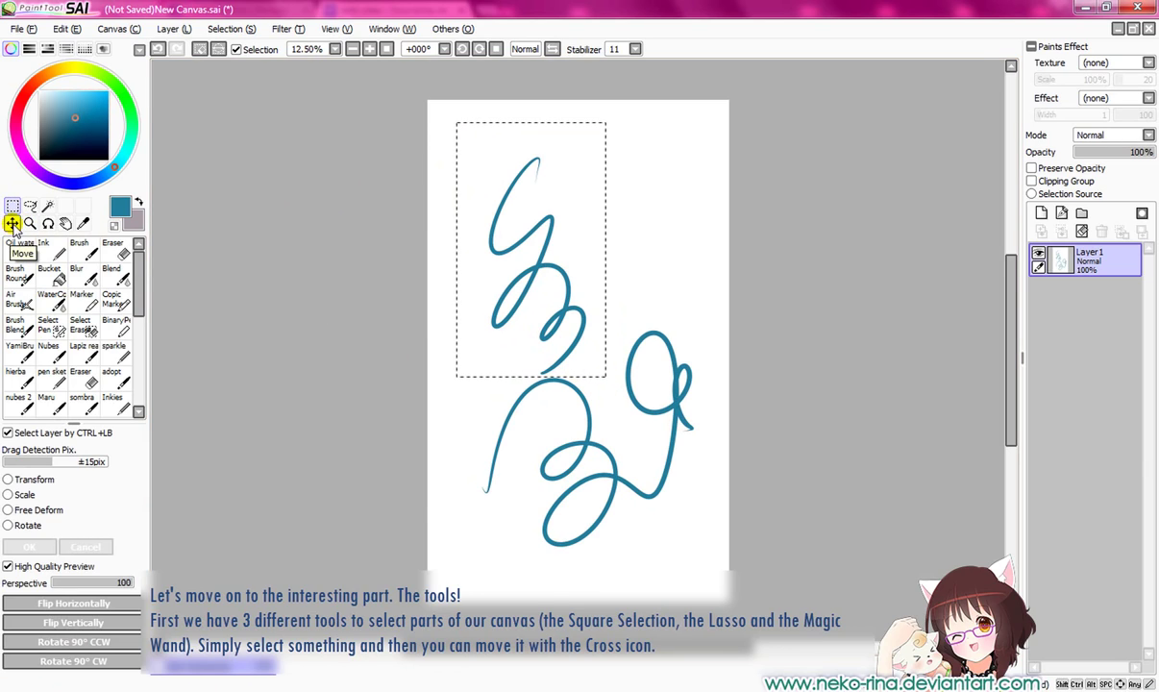
pyautogui.click(13, 223)
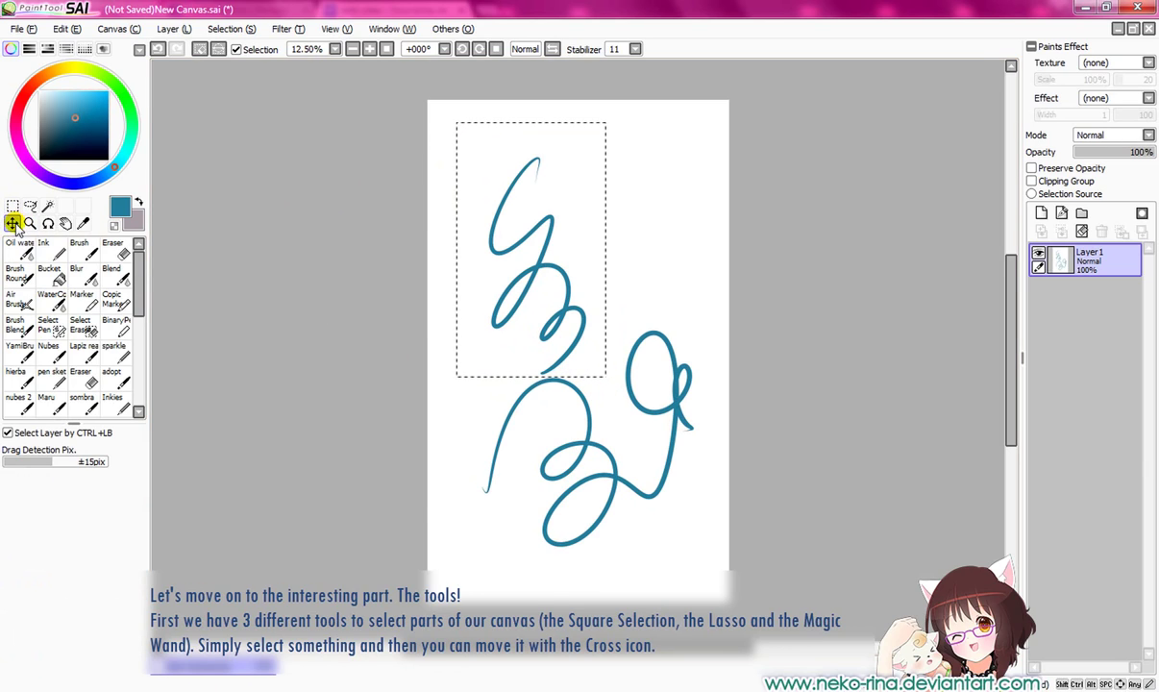
pyautogui.moveTo(572, 306); pyautogui.dragTo(679, 258)
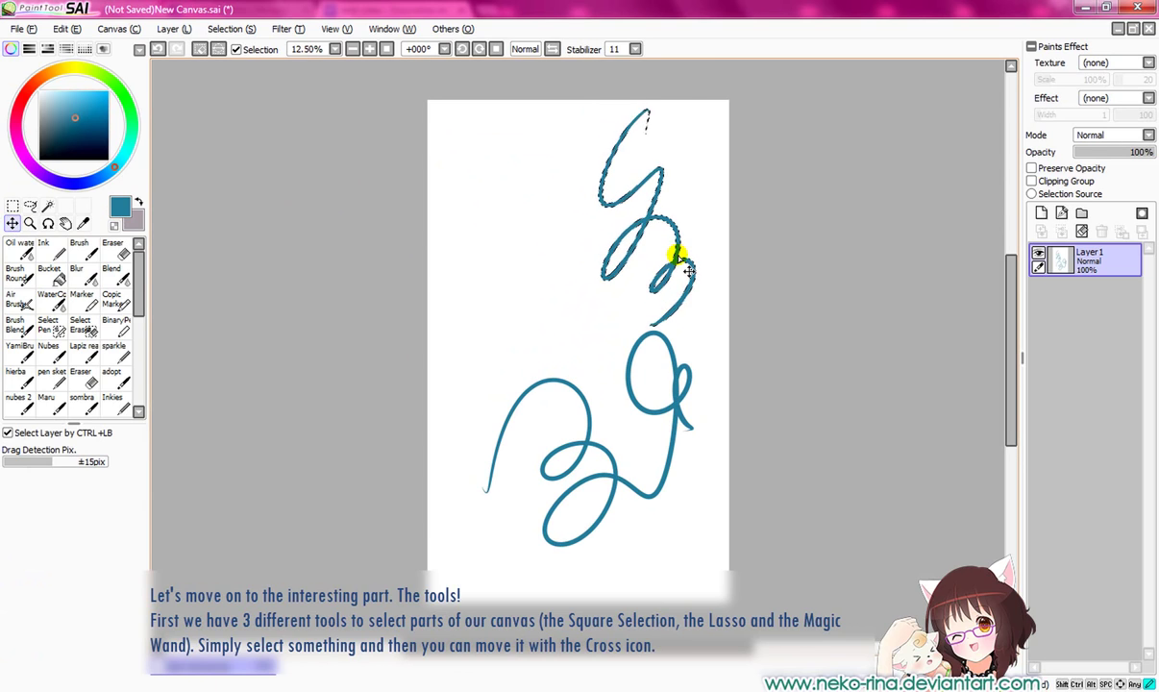
pyautogui.moveTo(688, 272); pyautogui.dragTo(702, 275)
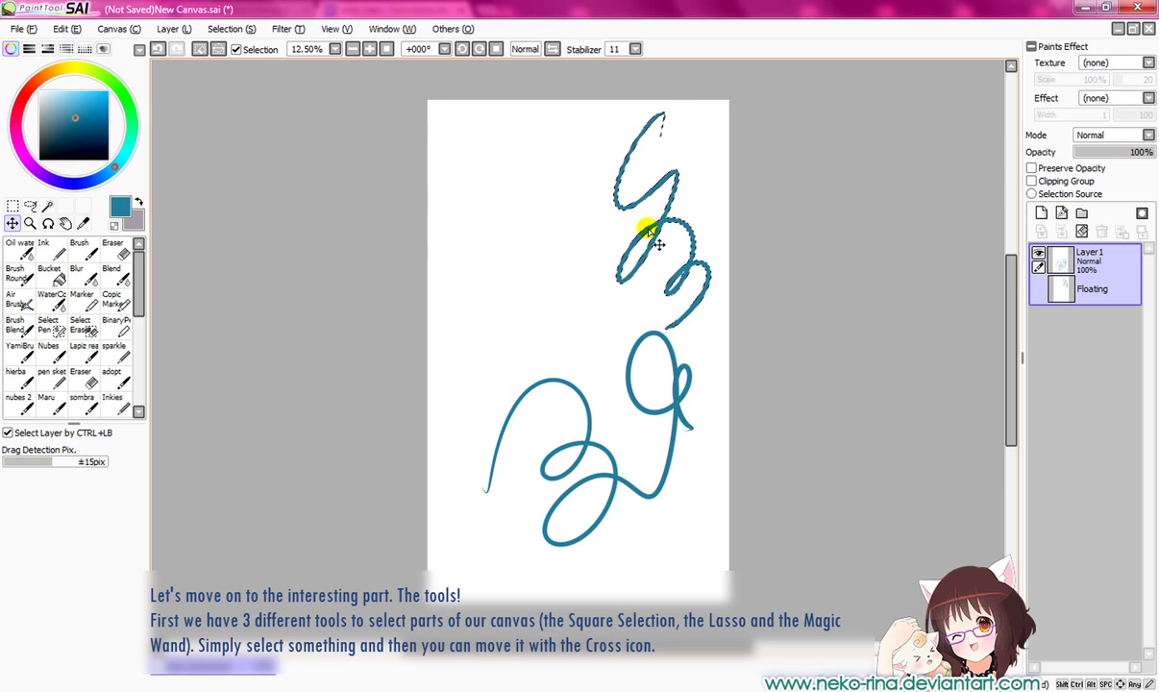
pyautogui.hotkey('ctrl', 'd')
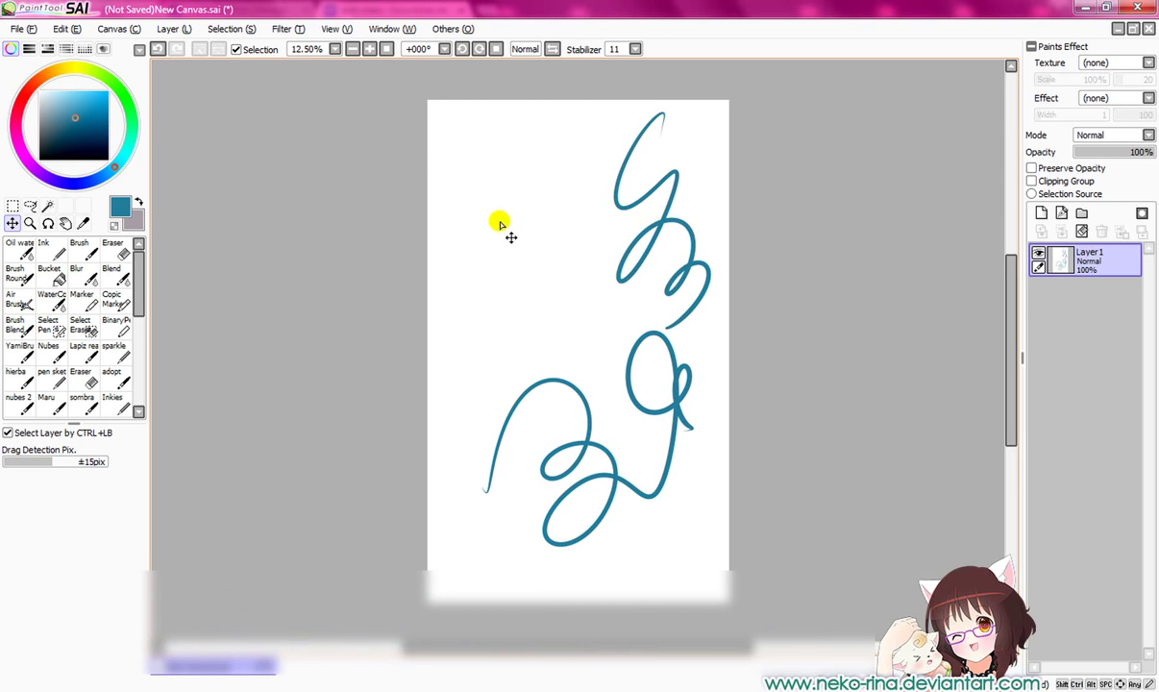
# Lasso the bottom scribble's left curve, move it to the upper left, and clear the selection.
pyautogui.click(30, 205)
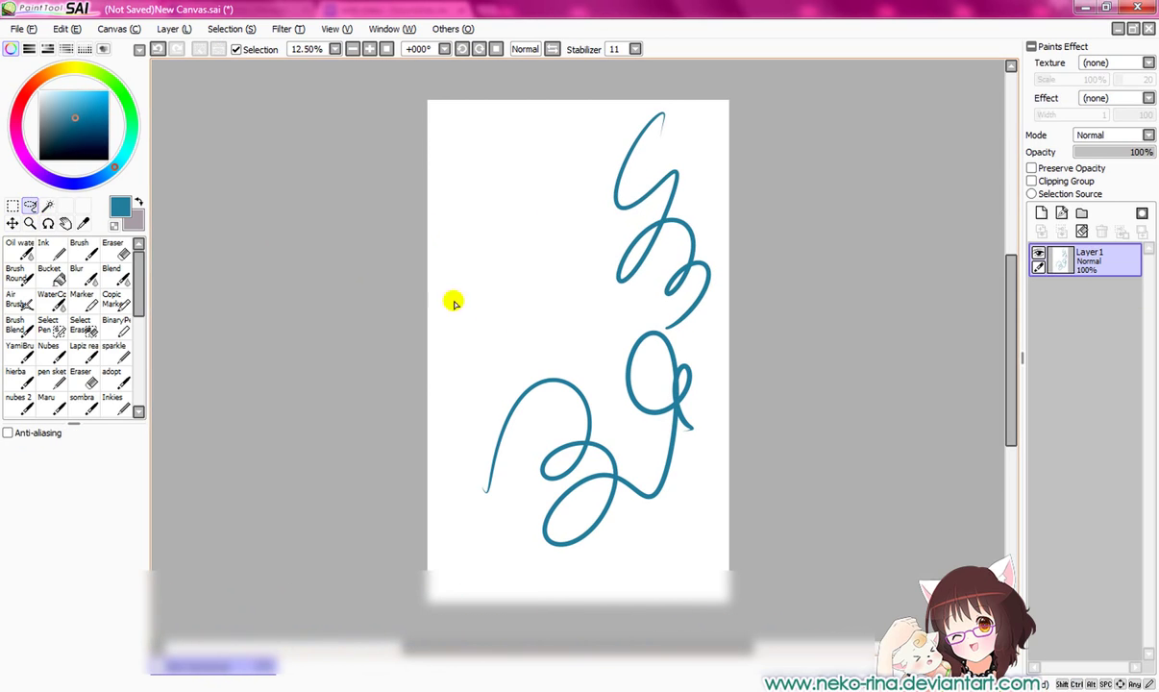
pyautogui.moveTo(578, 358); pyautogui.dragTo(450, 465)
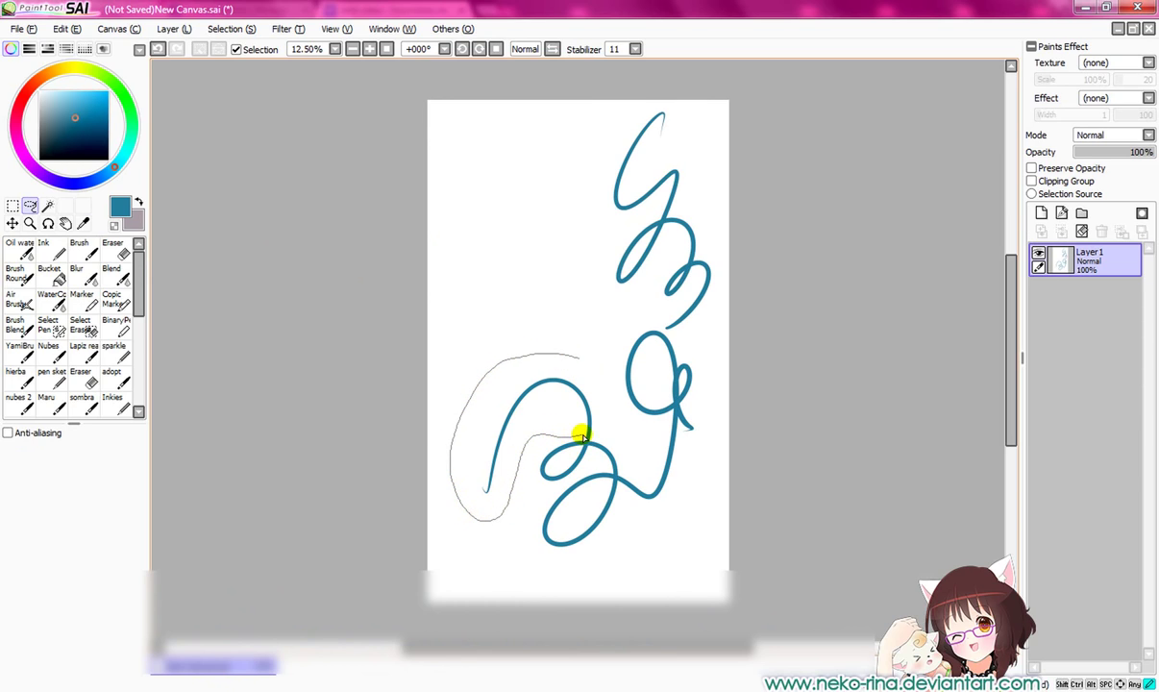
pyautogui.moveTo(597, 437); pyautogui.dragTo(592, 365)
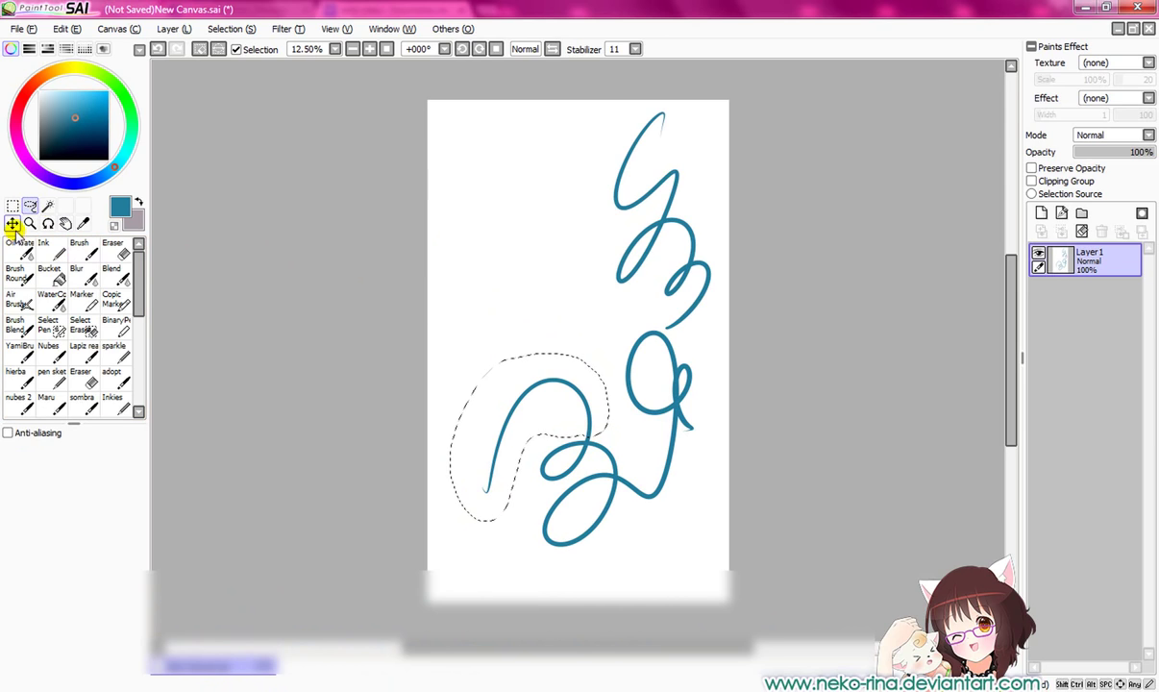
pyautogui.click(13, 225)
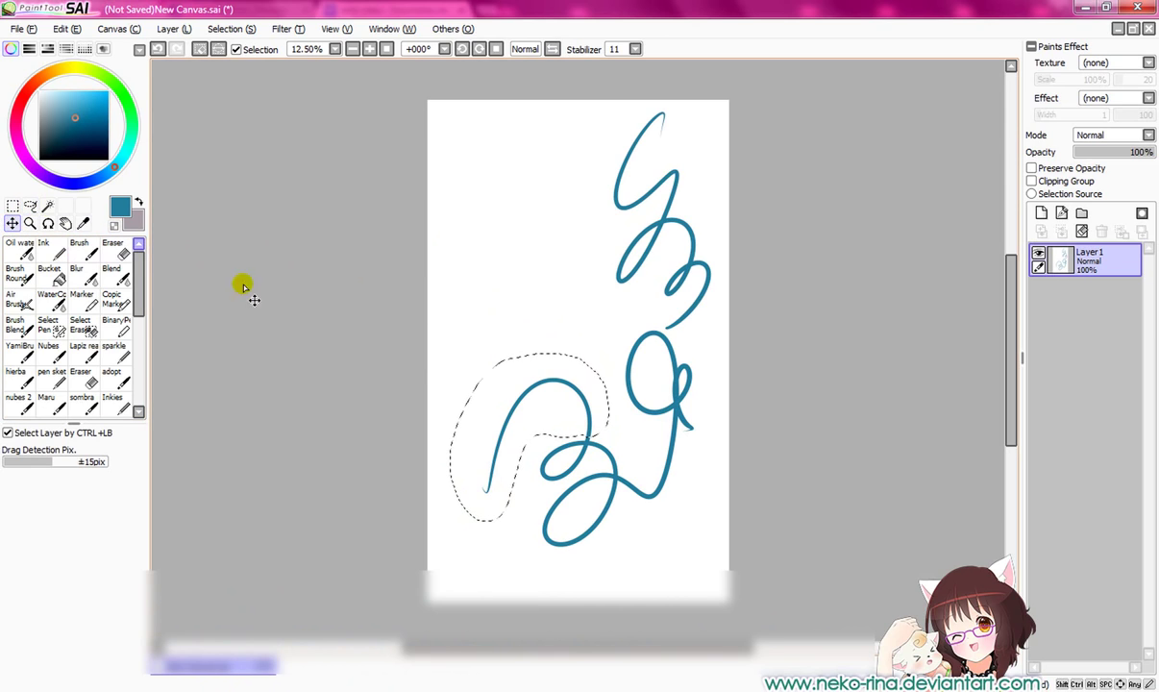
pyautogui.moveTo(577, 428); pyautogui.dragTo(555, 207)
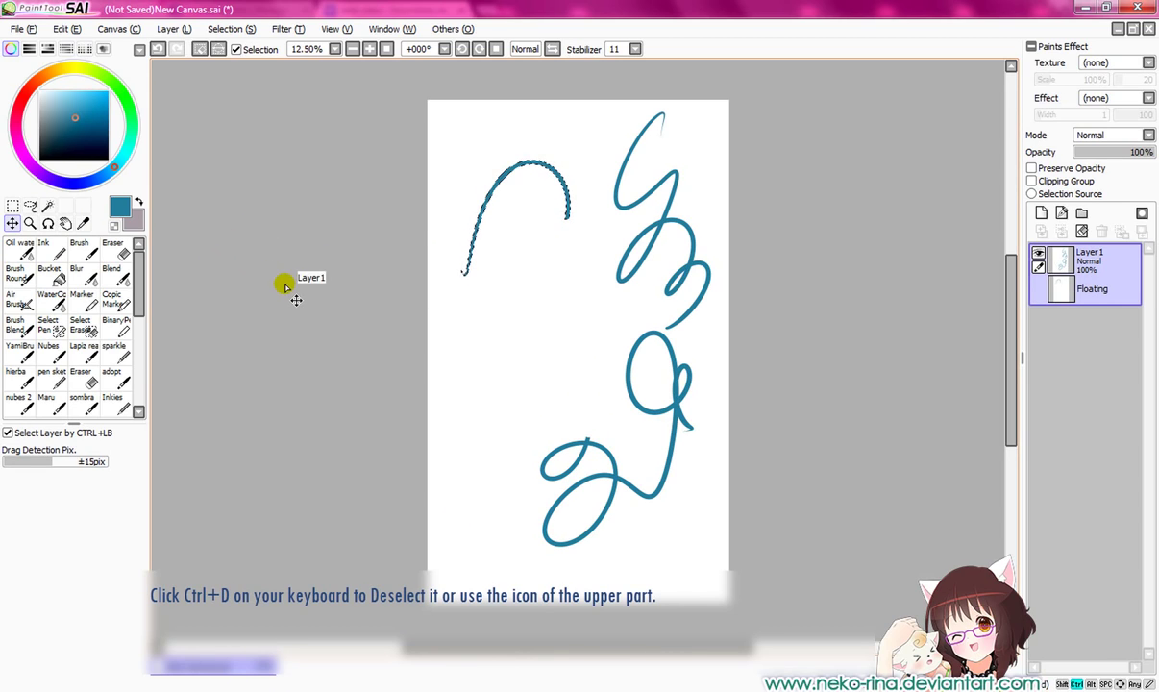
pyautogui.hotkey('ctrl', 'd')
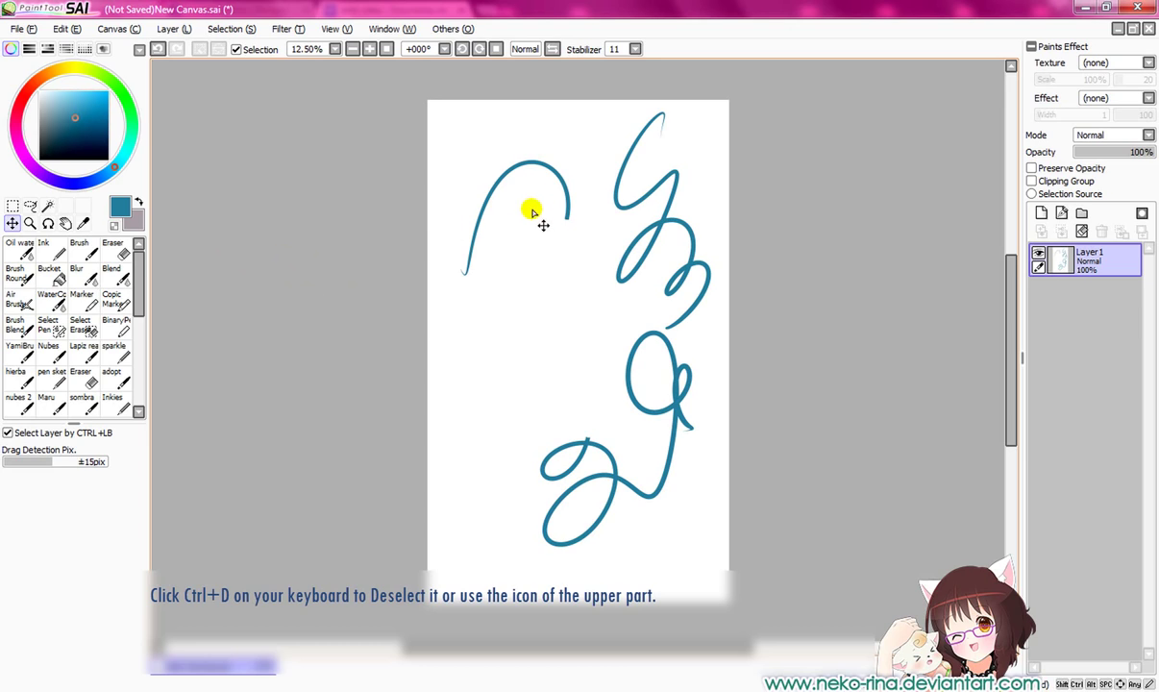
pyautogui.click(30, 205)
pyautogui.moveTo(580, 125)
pyautogui.mouseDown()
pyautogui.moveTo(408, 268)
pyautogui.moveTo(579, 171)
pyautogui.mouseUp()
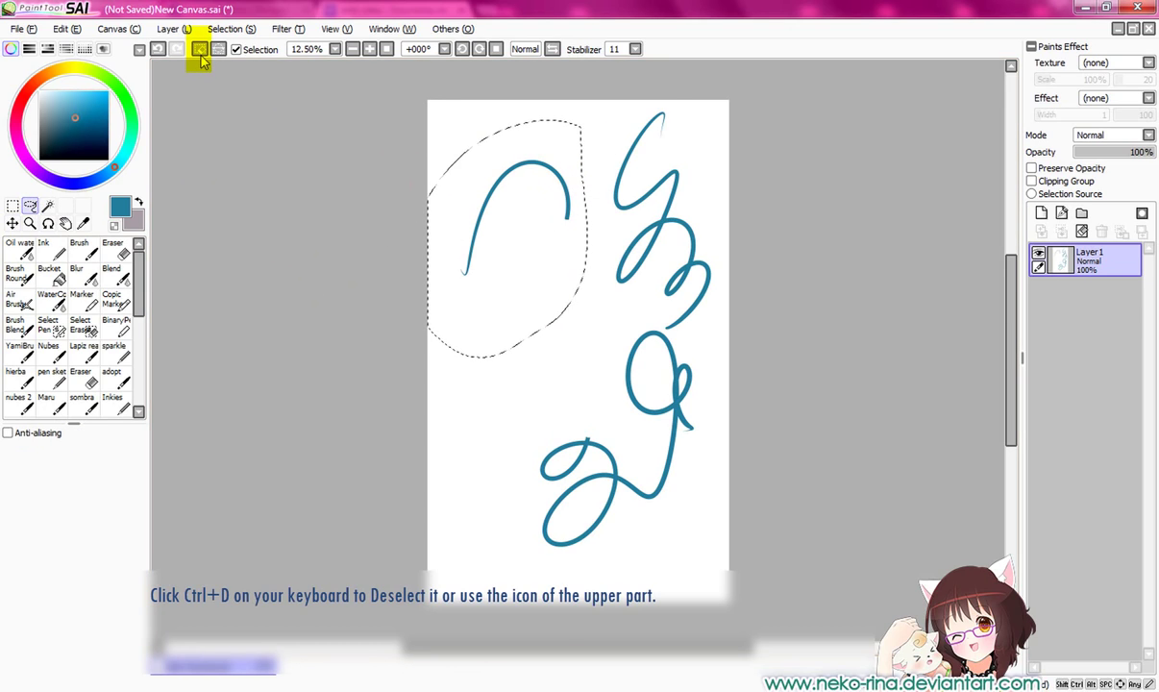
pyautogui.click(200, 53)
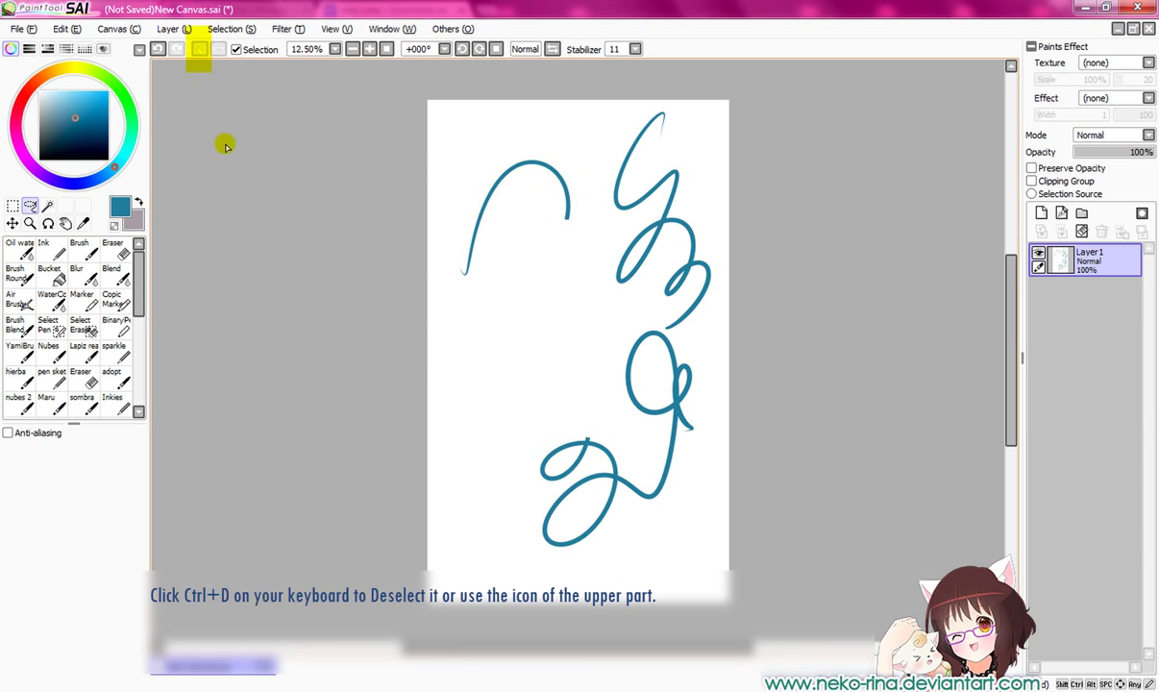
pyautogui.click(47, 206)
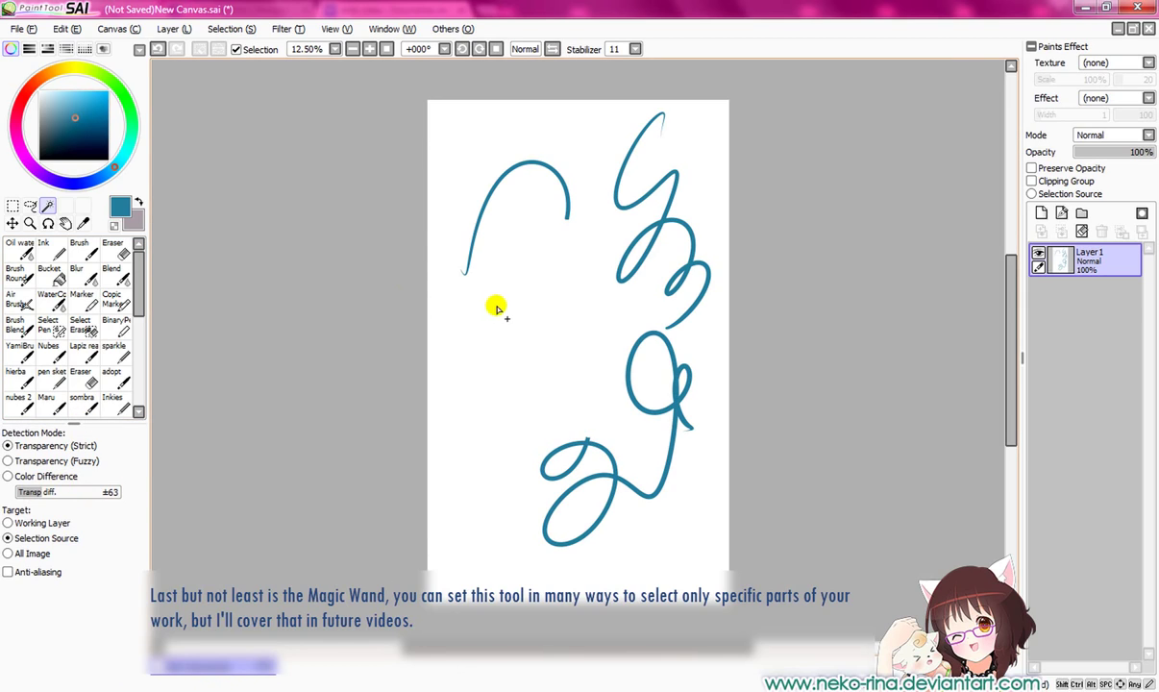
pyautogui.click(528, 327)
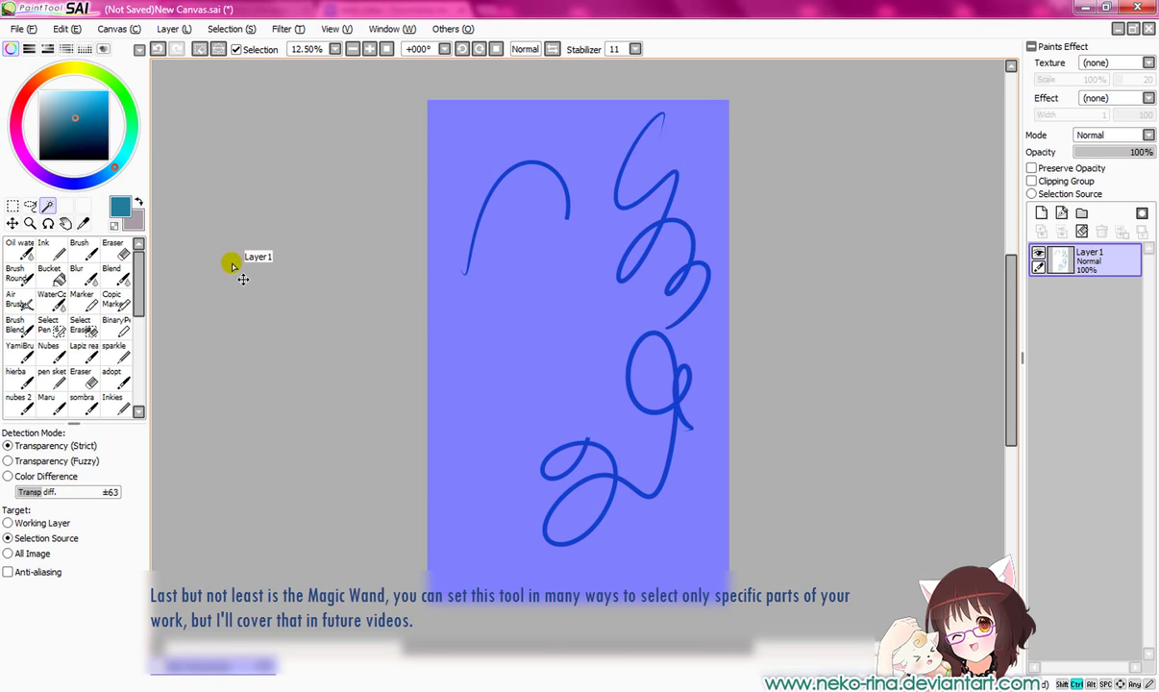
pyautogui.hotkey('ctrl', 'd')
pyautogui.click(29, 223)
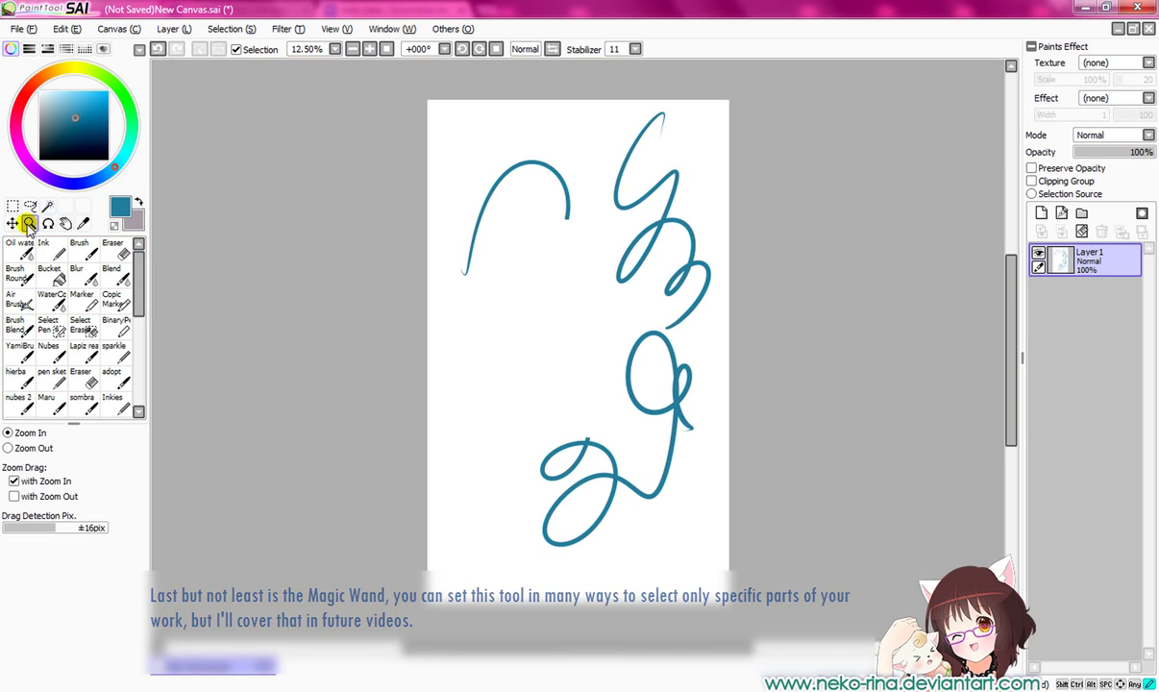
pyautogui.click(524, 207)
pyautogui.click(538, 187)
pyautogui.click(576, 217)
pyautogui.click(462, 192)
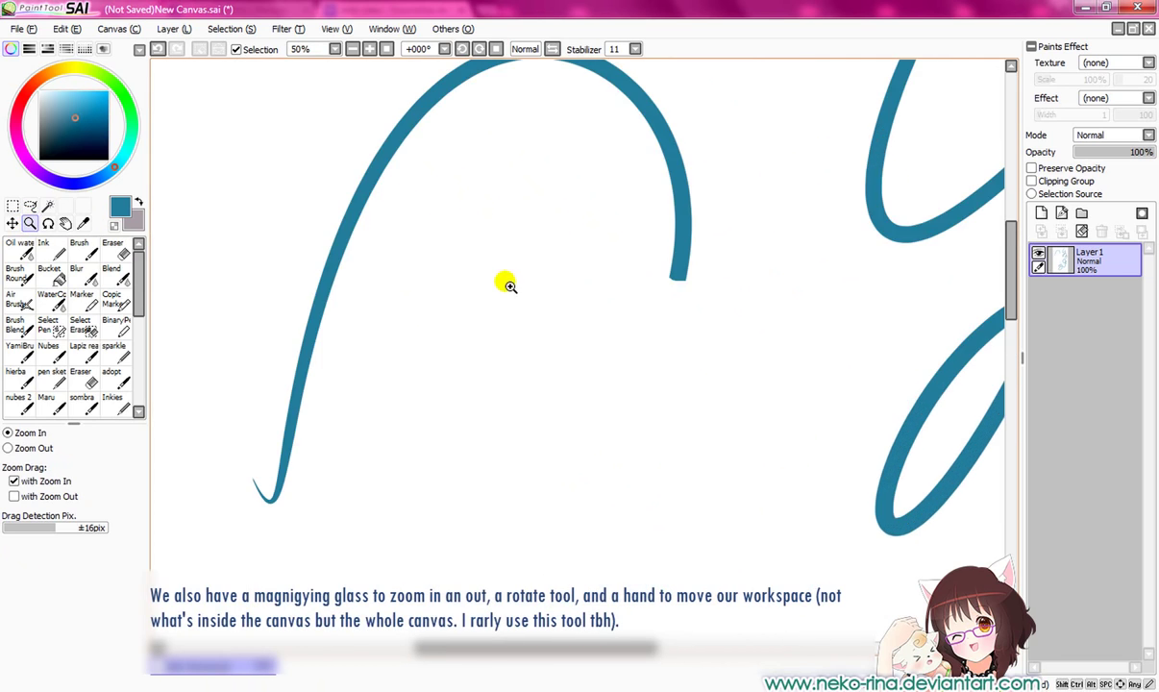
pyautogui.click(514, 279)
pyautogui.click(386, 50)
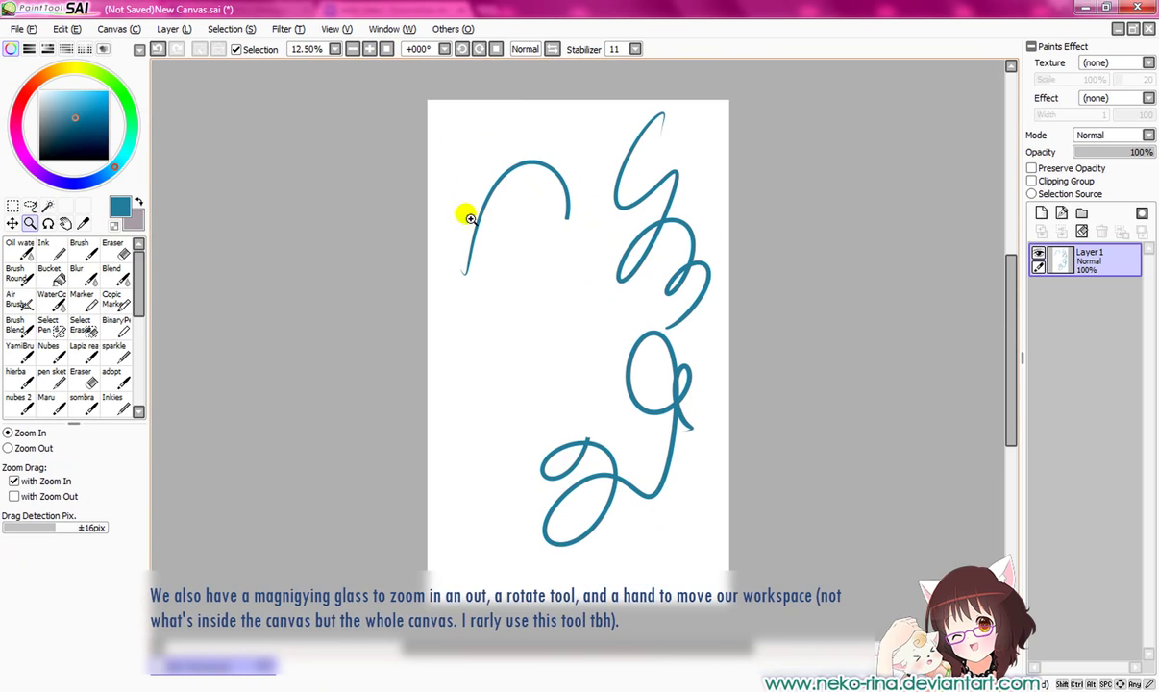
pyautogui.moveTo(436, 133); pyautogui.dragTo(690, 285)
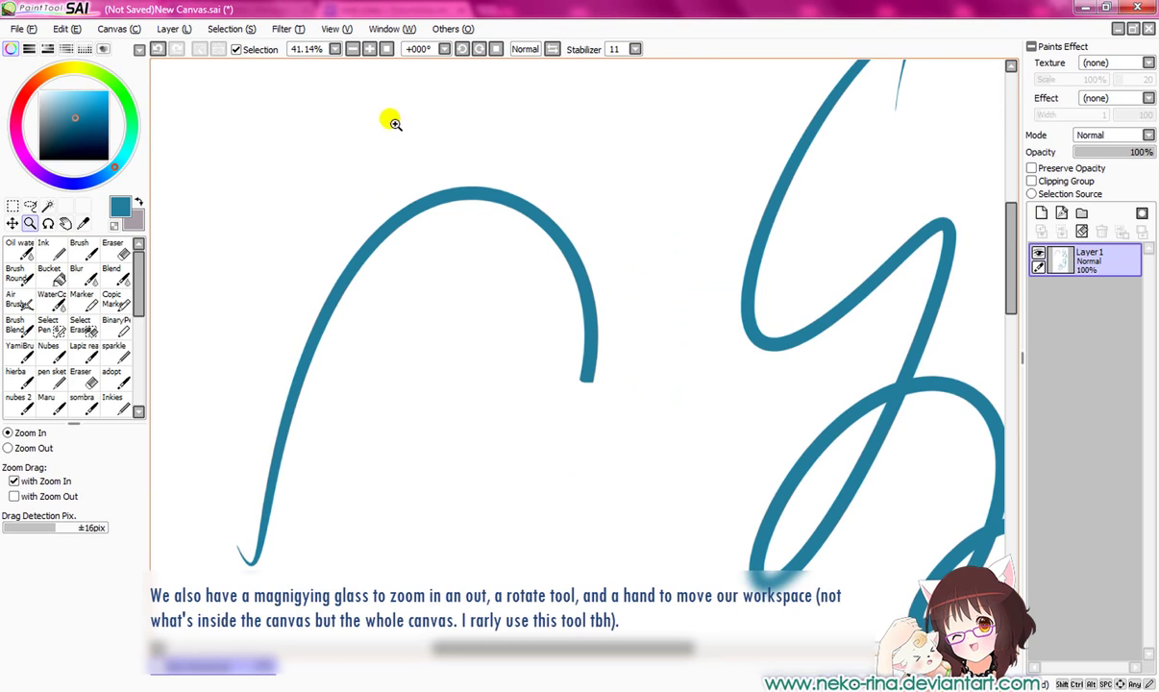
pyautogui.click(387, 49)
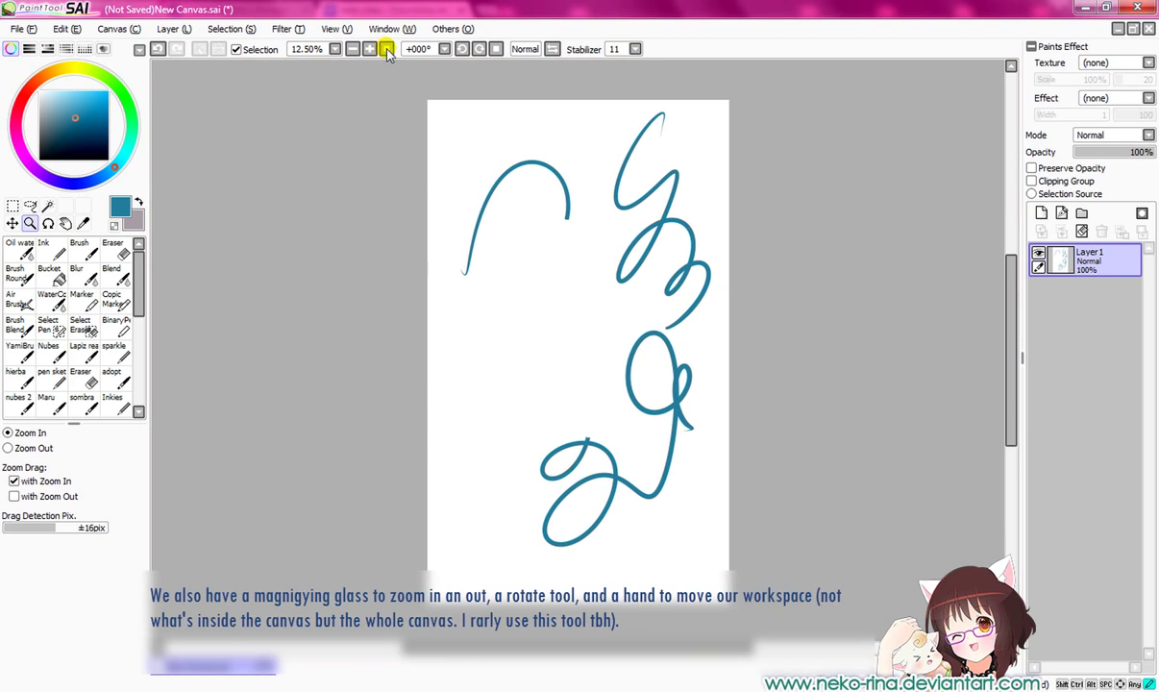
pyautogui.click(48, 223)
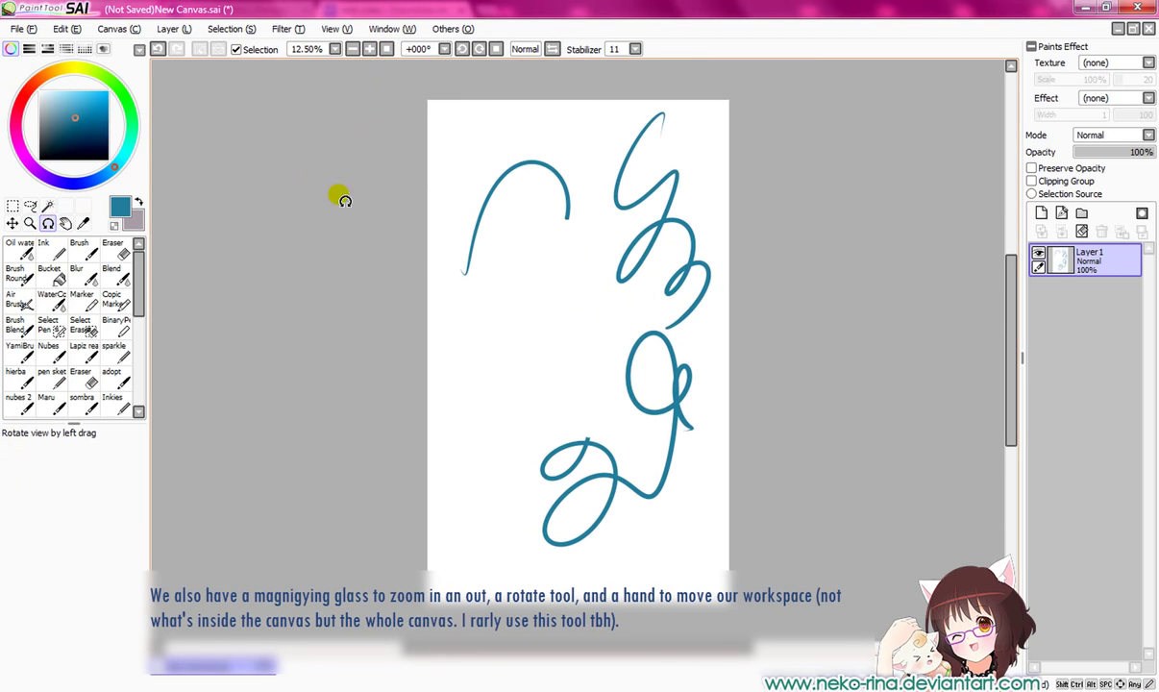
pyautogui.moveTo(341, 197)
pyautogui.mouseDown()
pyautogui.moveTo(579, 368)
pyautogui.moveTo(506, 321)
pyautogui.moveTo(587, 237)
pyautogui.moveTo(667, 305)
pyautogui.moveTo(673, 325)
pyautogui.moveTo(649, 251)
pyautogui.mouseUp()
pyautogui.click(64, 224)
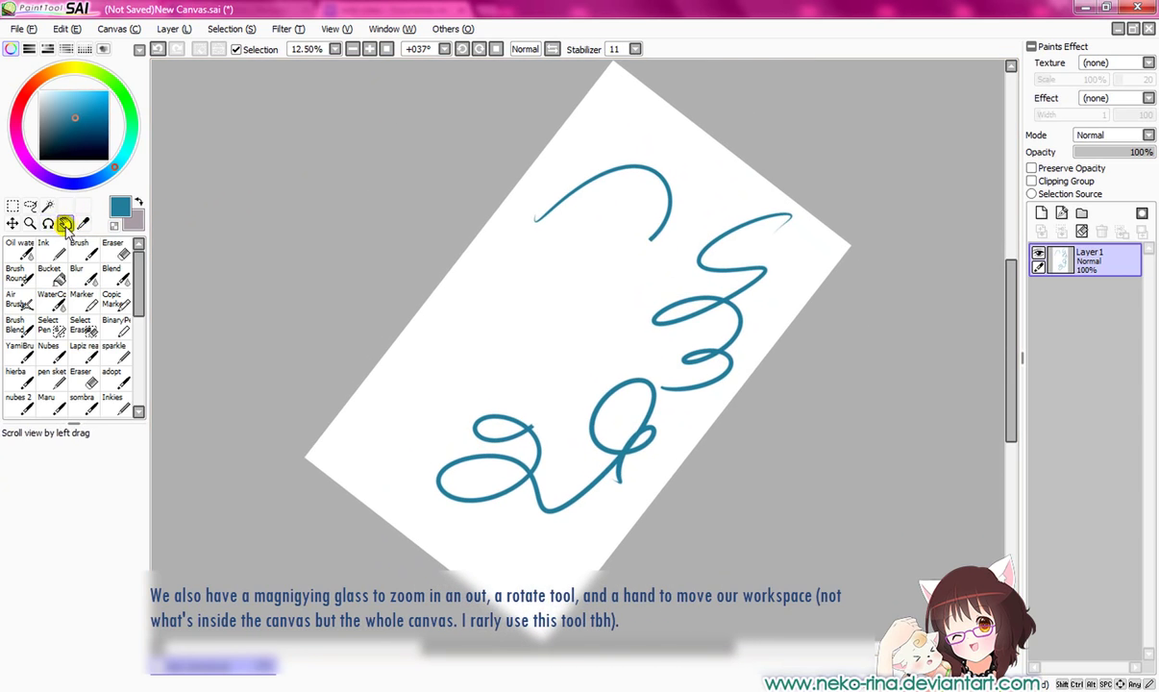
pyautogui.moveTo(591, 317)
pyautogui.mouseDown()
pyautogui.moveTo(298, 336)
pyautogui.moveTo(769, 332)
pyautogui.mouseUp()
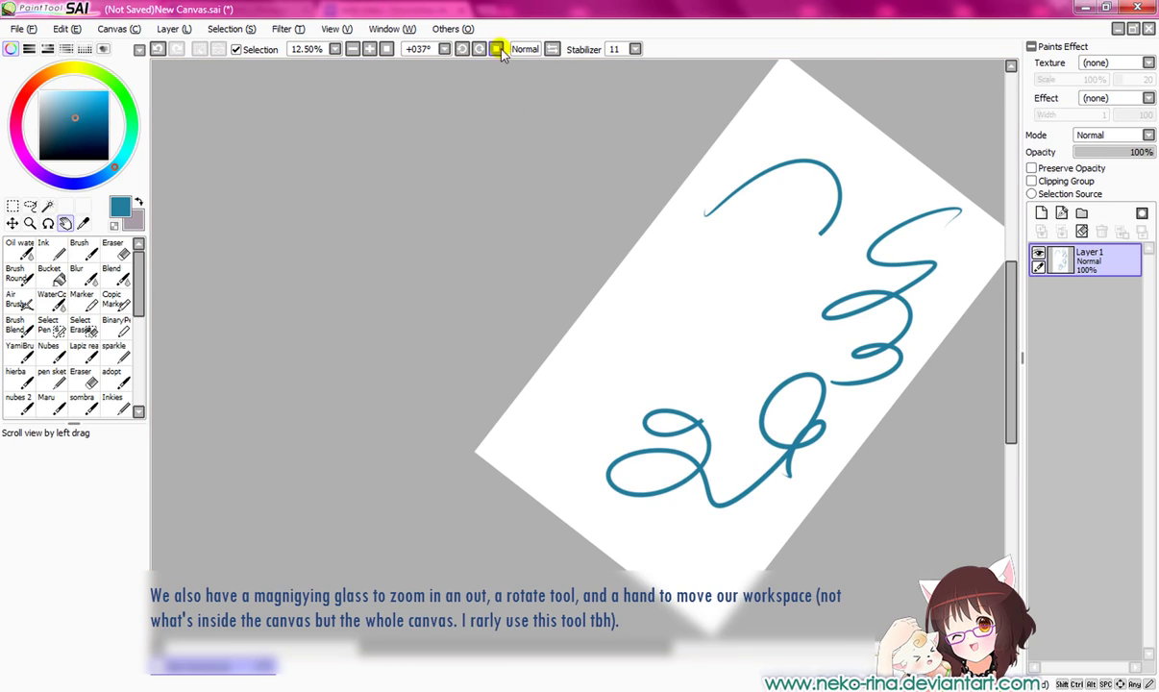
pyautogui.click(496, 49)
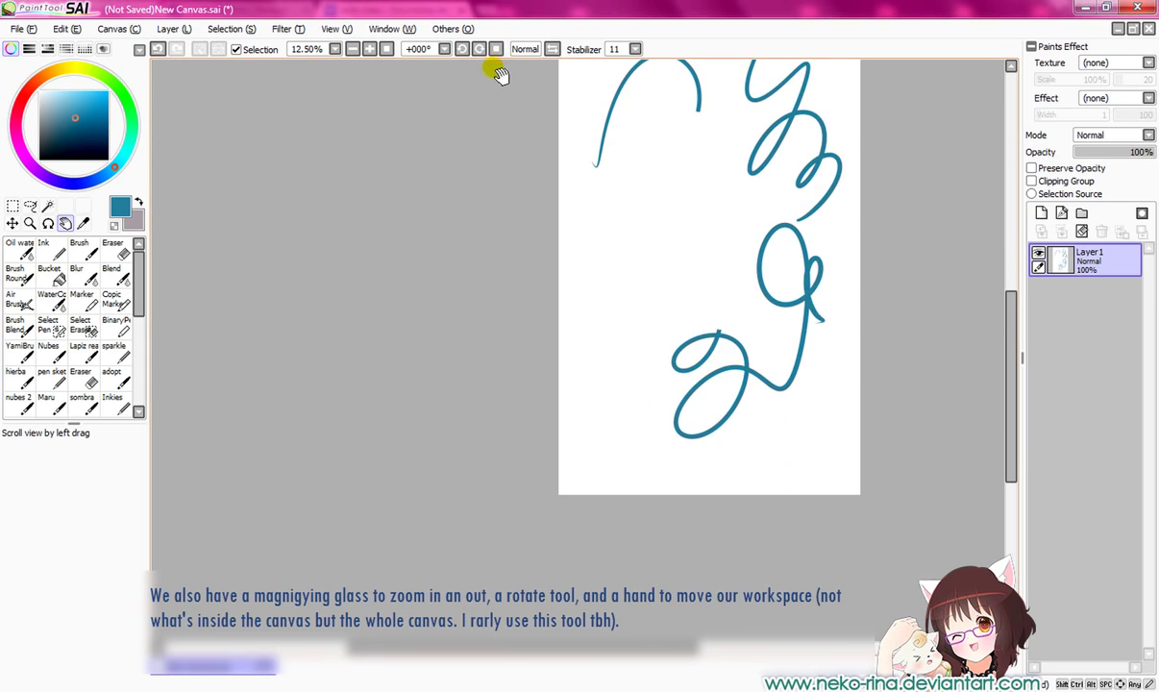
pyautogui.click(385, 49)
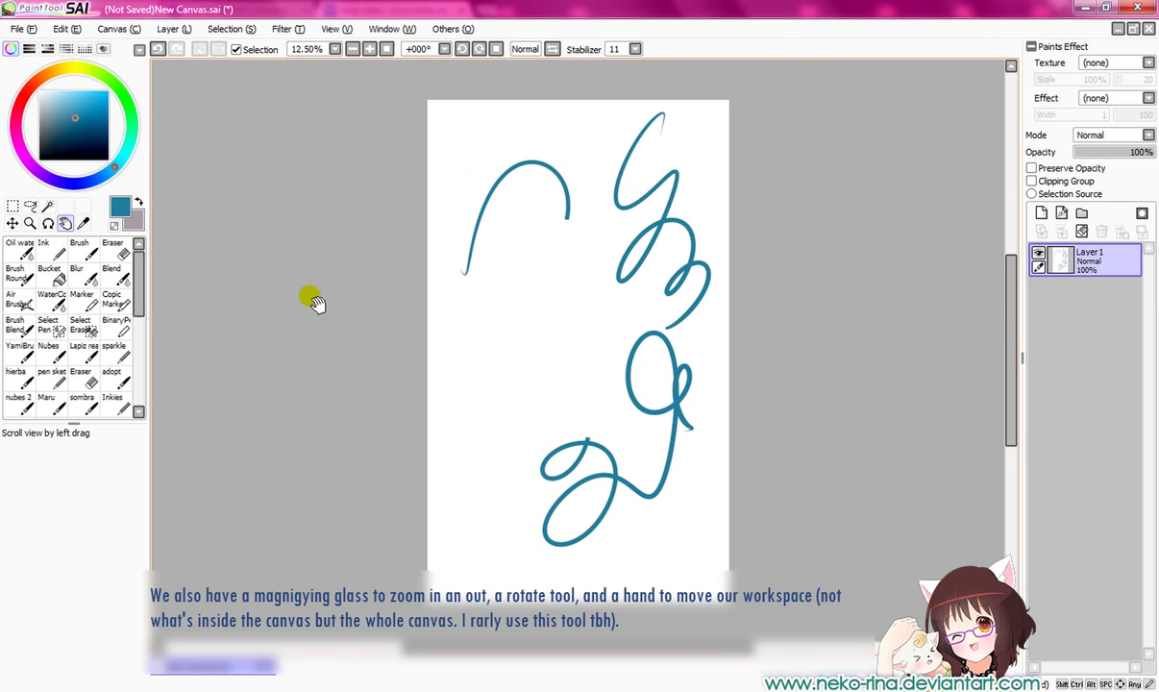
pyautogui.moveTo(313, 298); pyautogui.dragTo(538, 303)
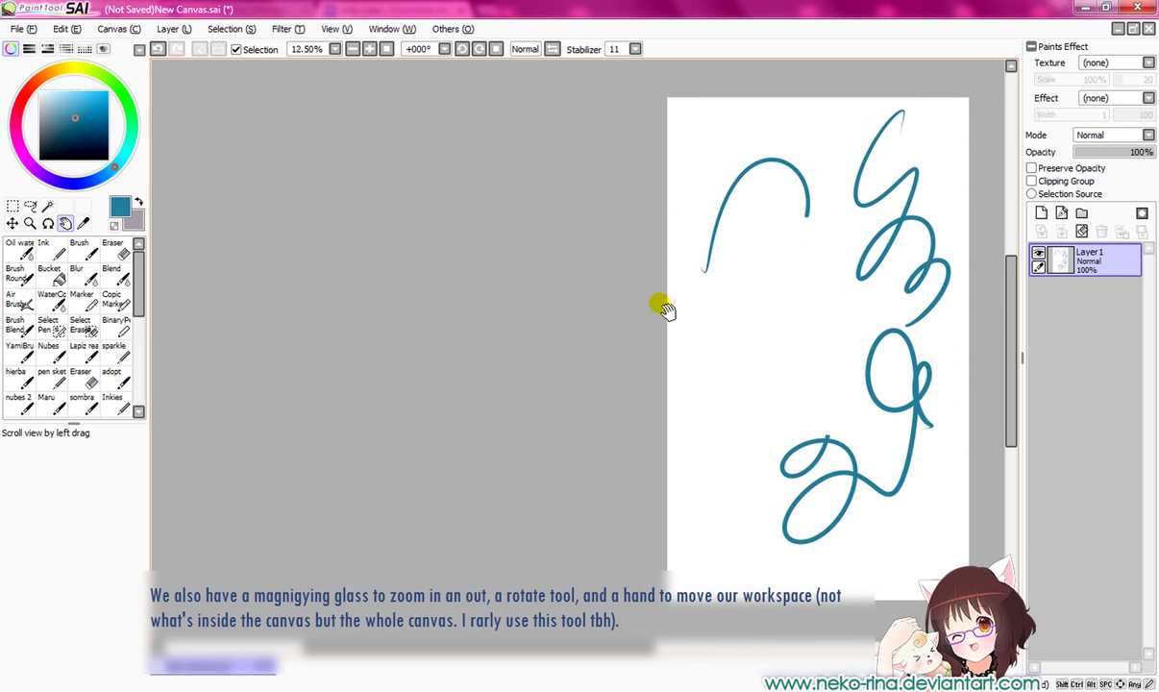
pyautogui.moveTo(856, 305); pyautogui.dragTo(596, 312)
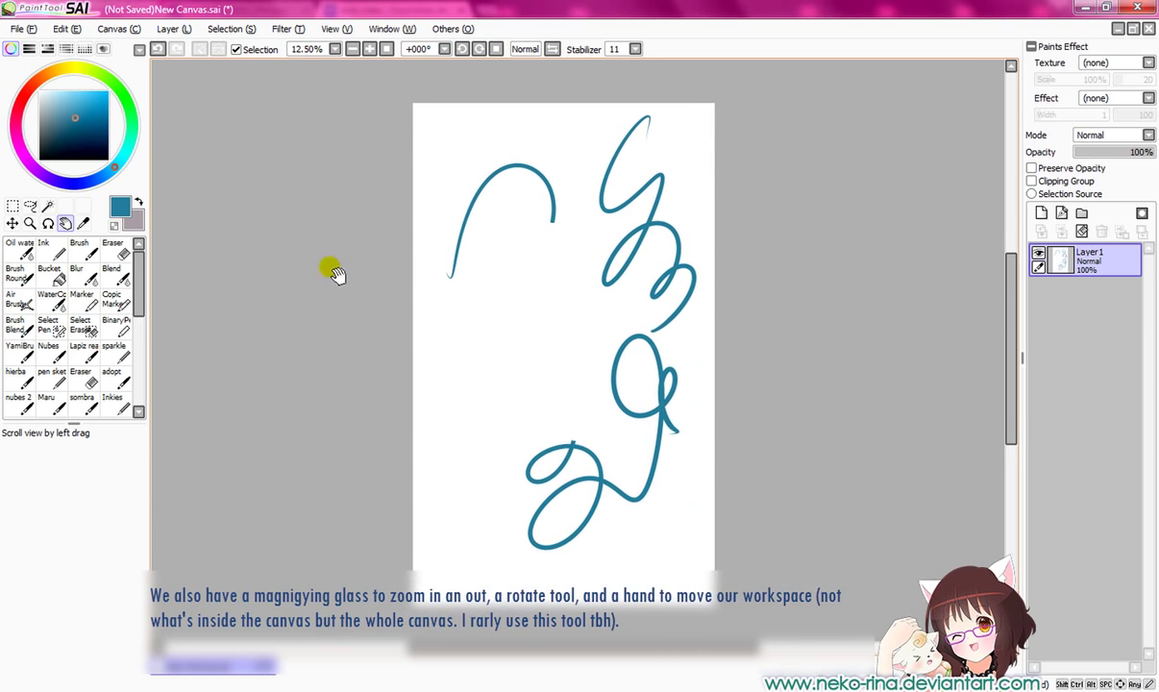
# Pick a dark red, scribble a dark red patch left of centre, and zoom to 25%.
pyautogui.click(83, 225)
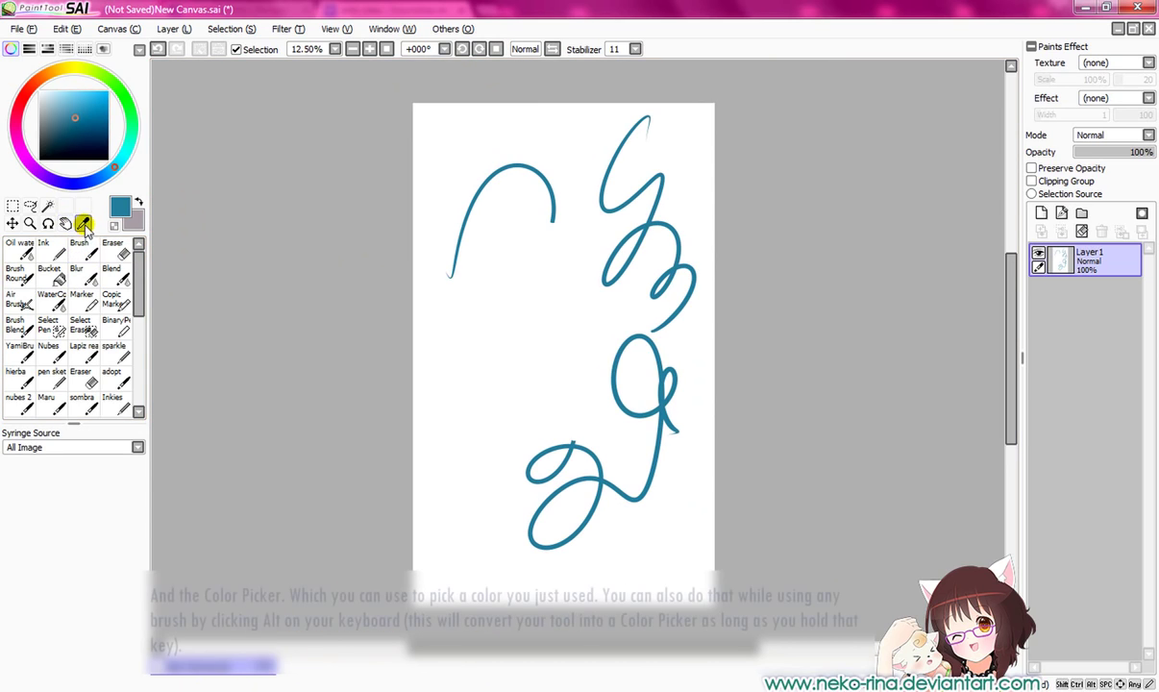
pyautogui.click(18, 117)
pyautogui.click(79, 131)
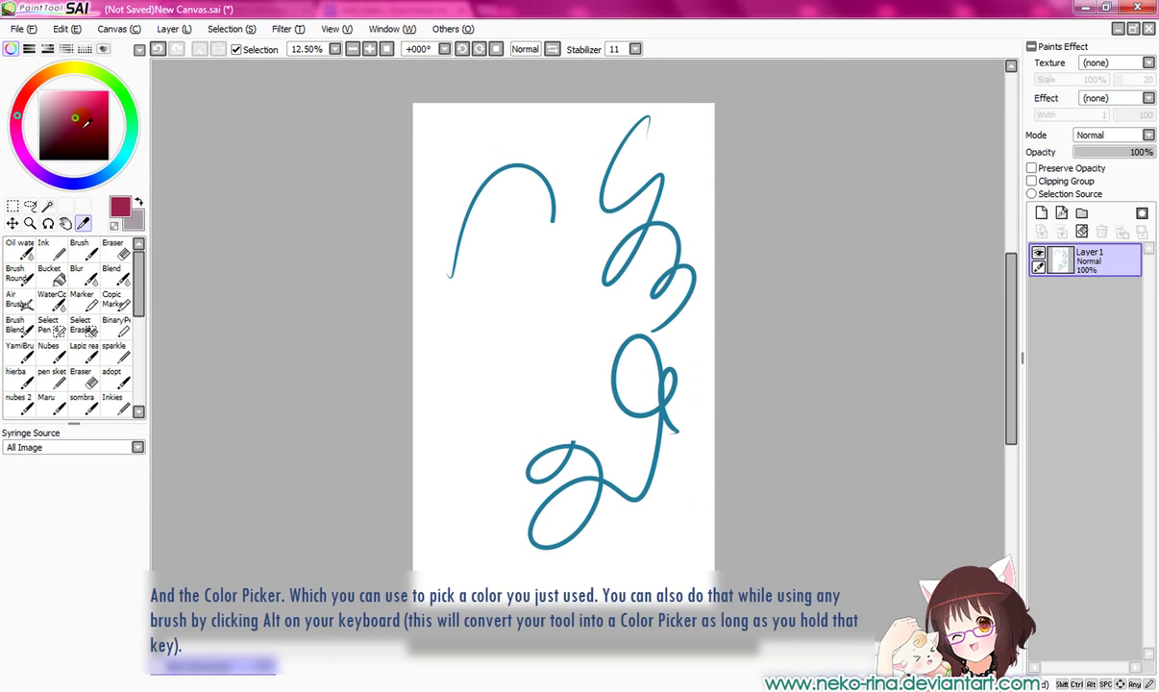
pyautogui.click(43, 248)
pyautogui.moveTo(492, 303)
pyautogui.mouseDown()
pyautogui.moveTo(474, 393)
pyautogui.moveTo(520, 308)
pyautogui.mouseUp()
pyautogui.moveTo(498, 358); pyautogui.dragTo(475, 322)
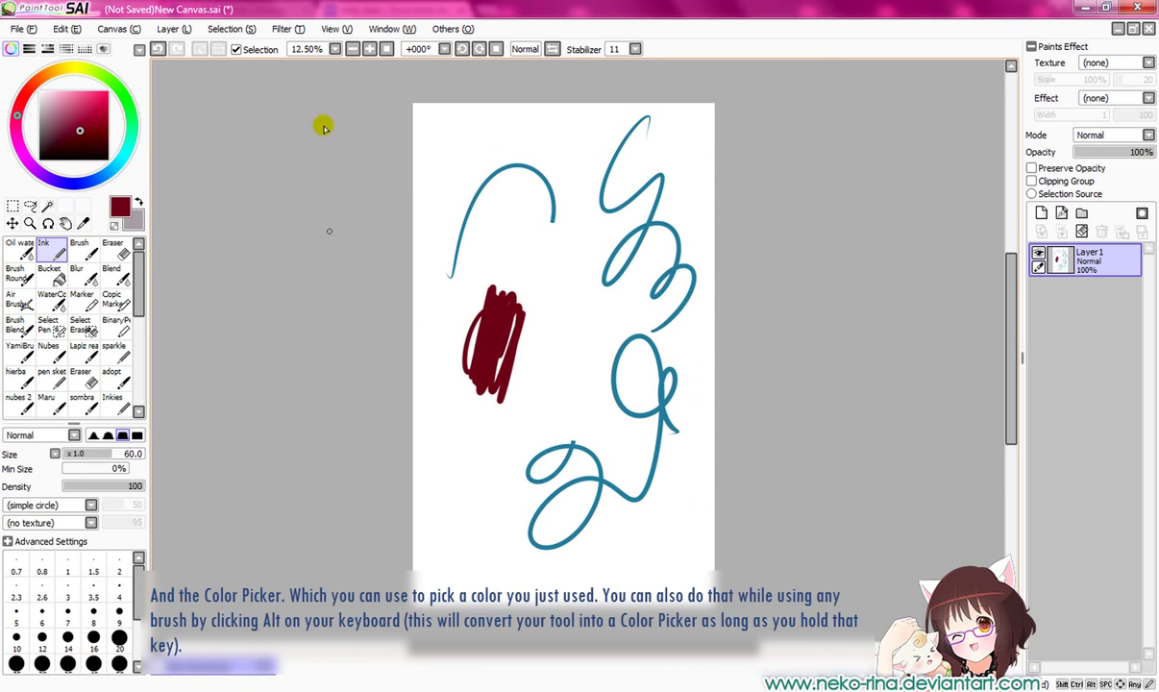
pyautogui.click(370, 49)
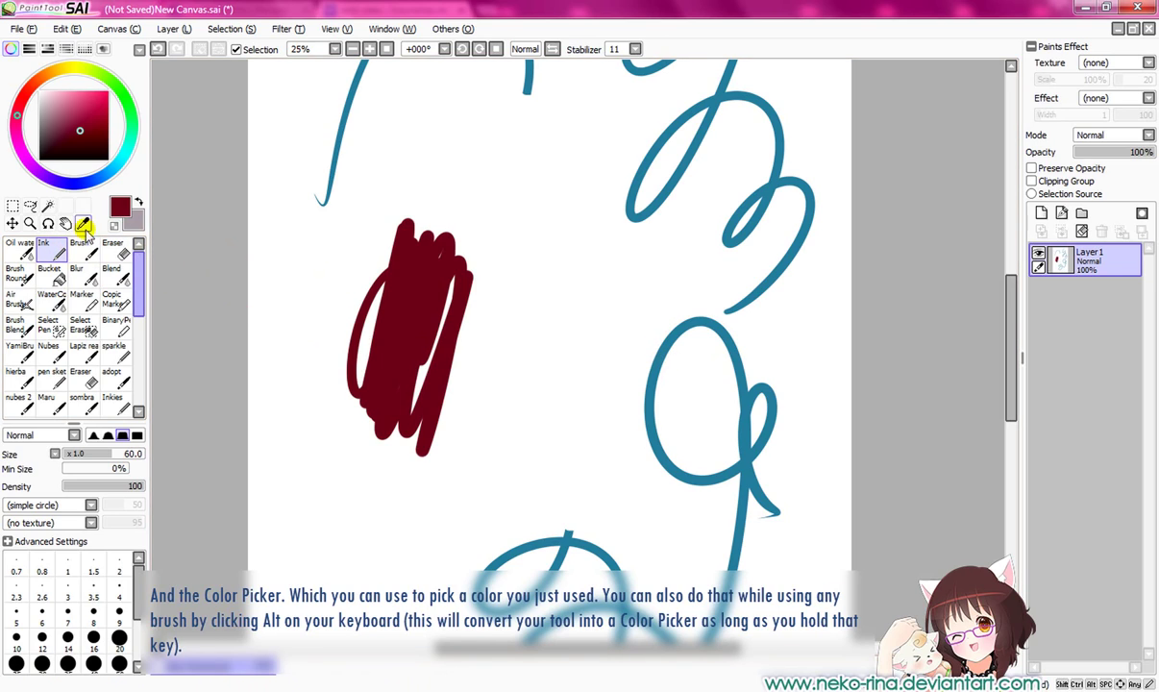
# Sample the teal and dark red from the canvas, switch to Oil water, then clear Layer1.
pyautogui.click(82, 225)
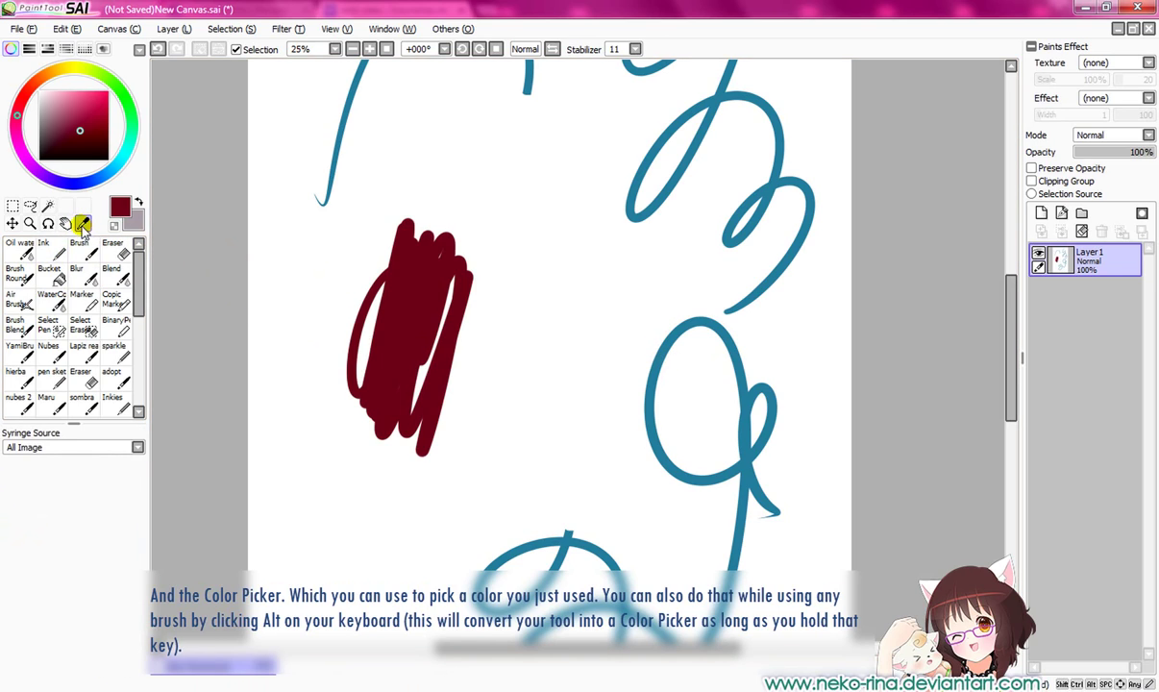
pyautogui.click(658, 371)
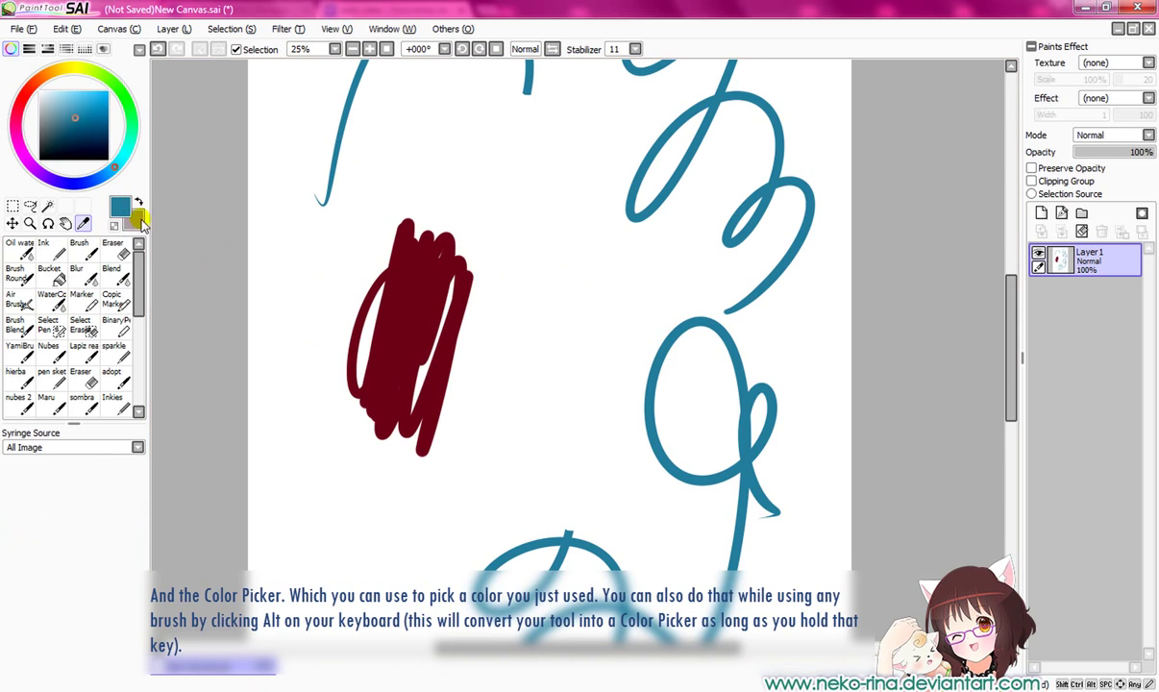
pyautogui.click(51, 250)
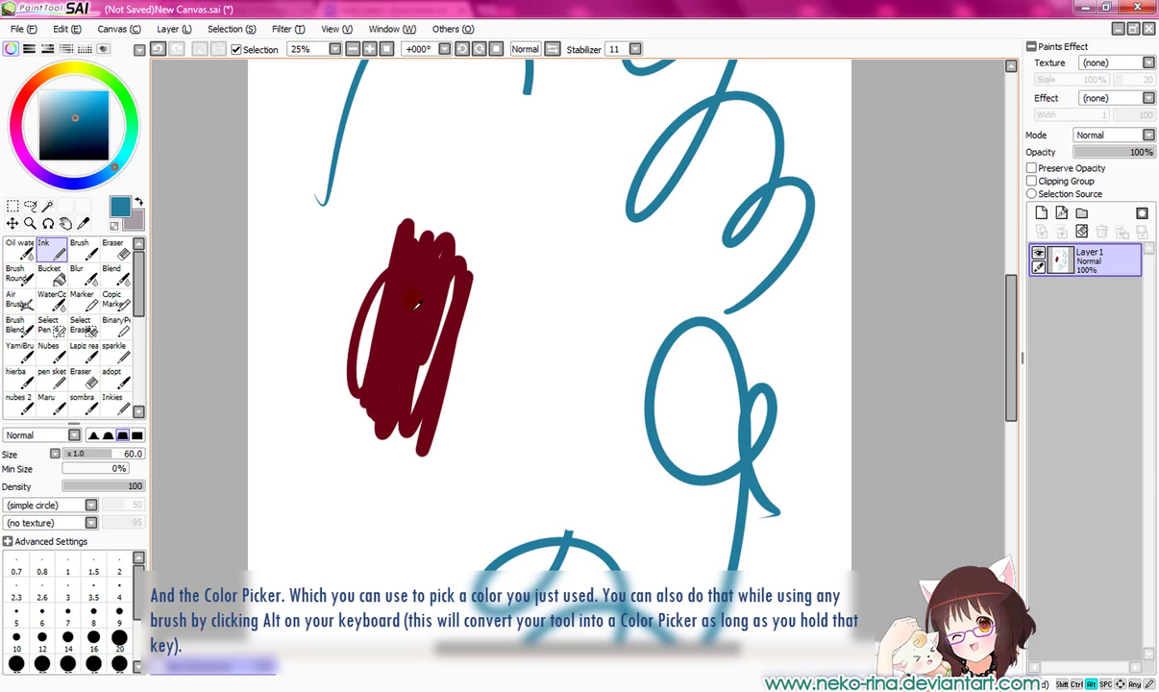
pyautogui.keyDown('alt'); pyautogui.click(410, 302); pyautogui.keyUp('alt')
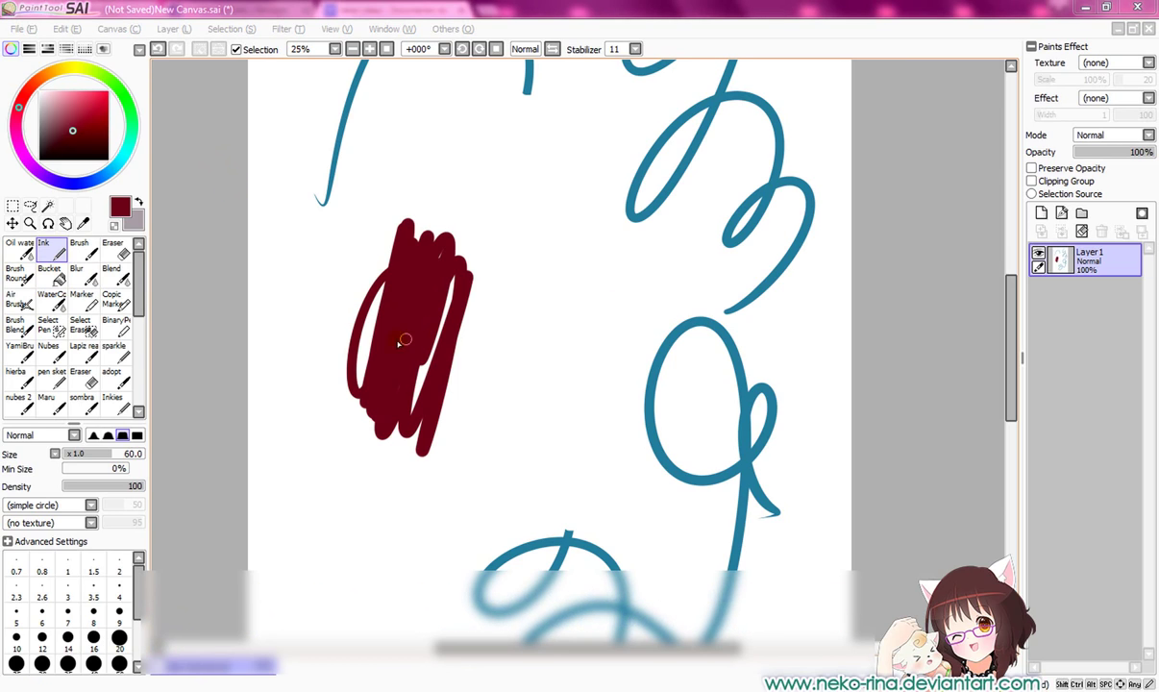
pyautogui.click(19, 252)
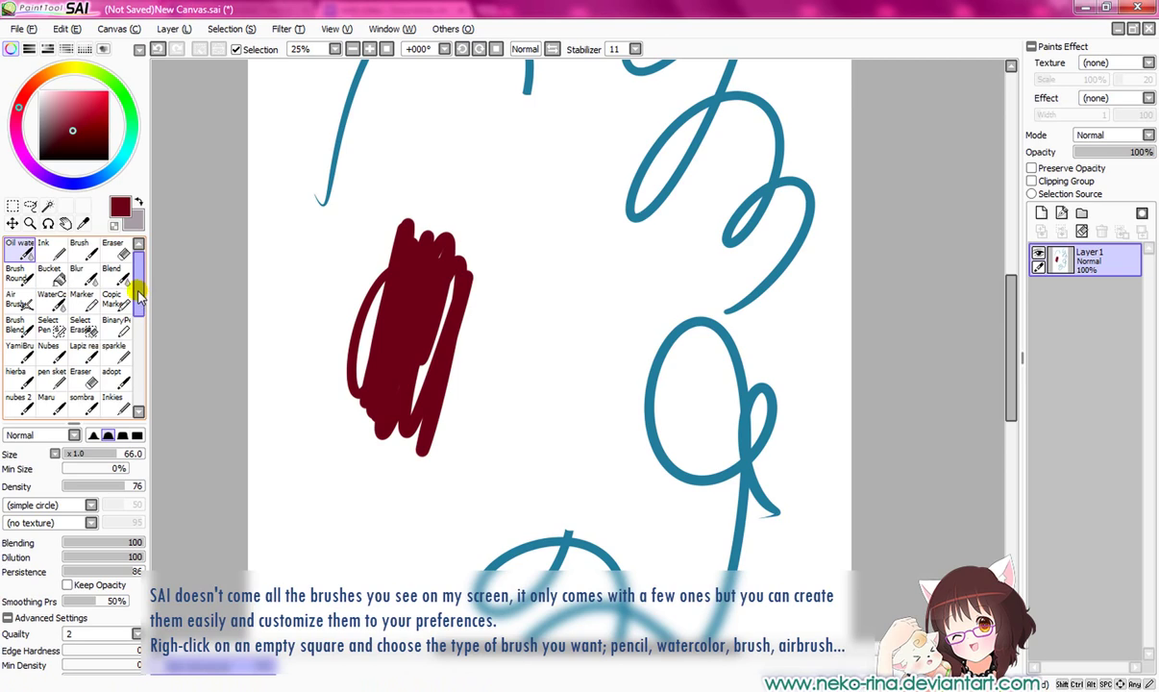
pyautogui.moveTo(139, 293)
pyautogui.mouseDown()
pyautogui.moveTo(139, 370)
pyautogui.moveTo(141, 285)
pyautogui.mouseUp()
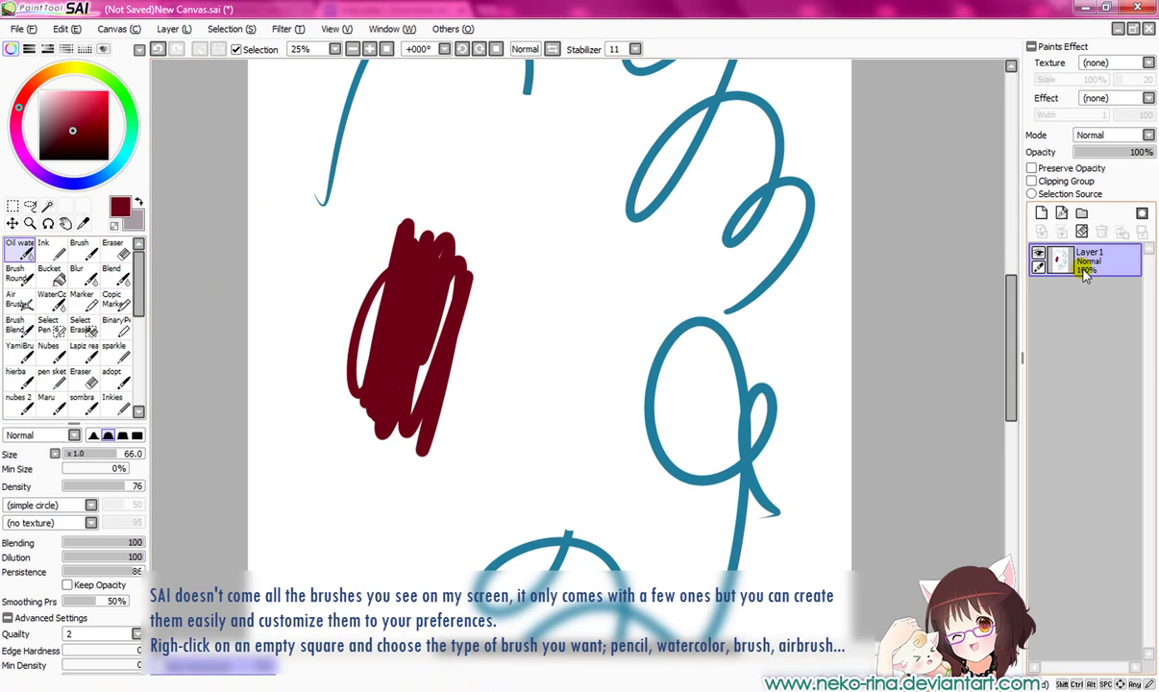
pyautogui.click(1082, 233)
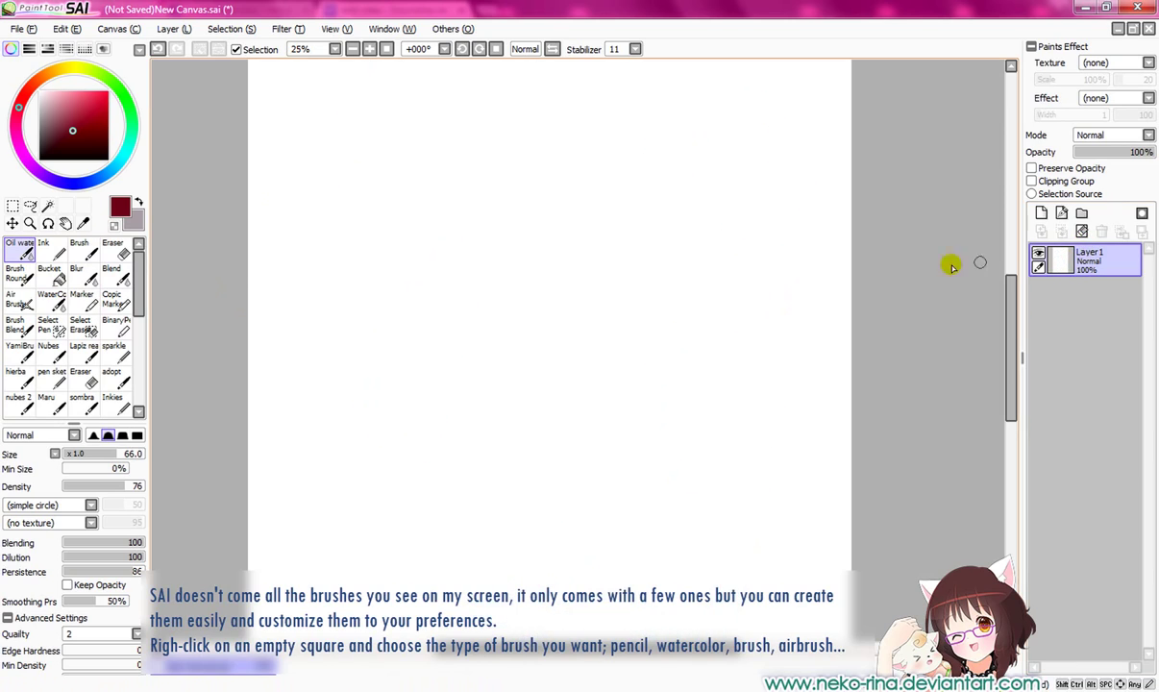
# Select Ink, scroll the tool list down to an empty slot, and right-click it for brush types.
pyautogui.click(57, 255)
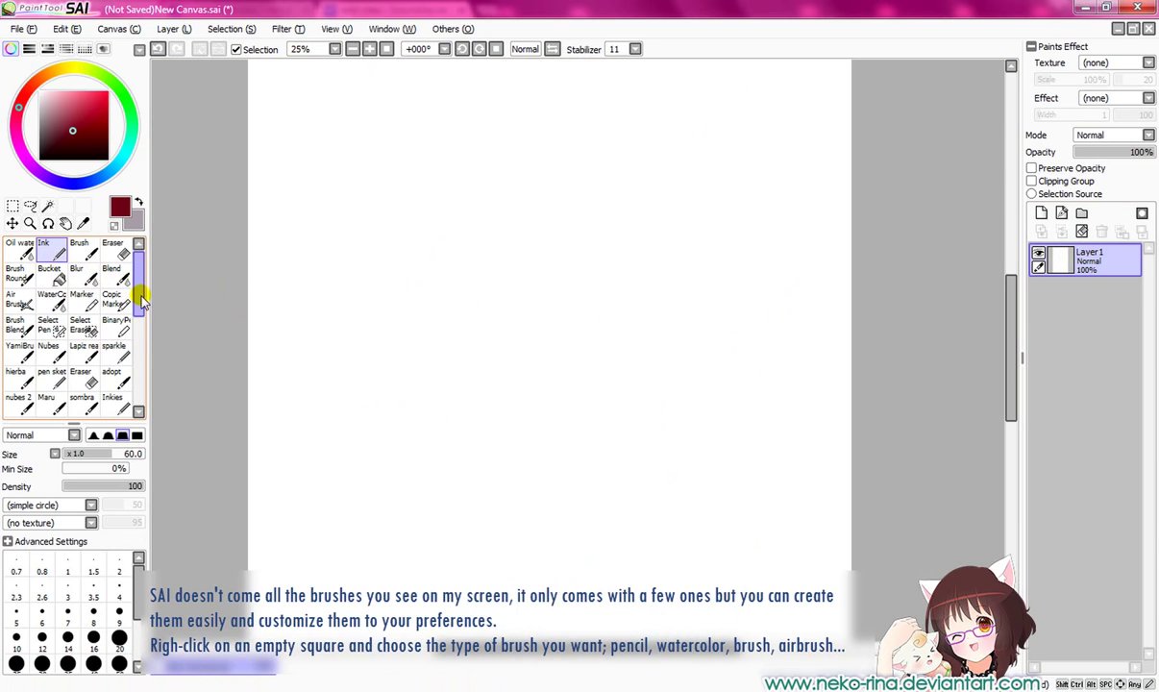
pyautogui.moveTo(141, 284); pyautogui.dragTo(143, 312)
pyautogui.scroll(-2, 141, 314)
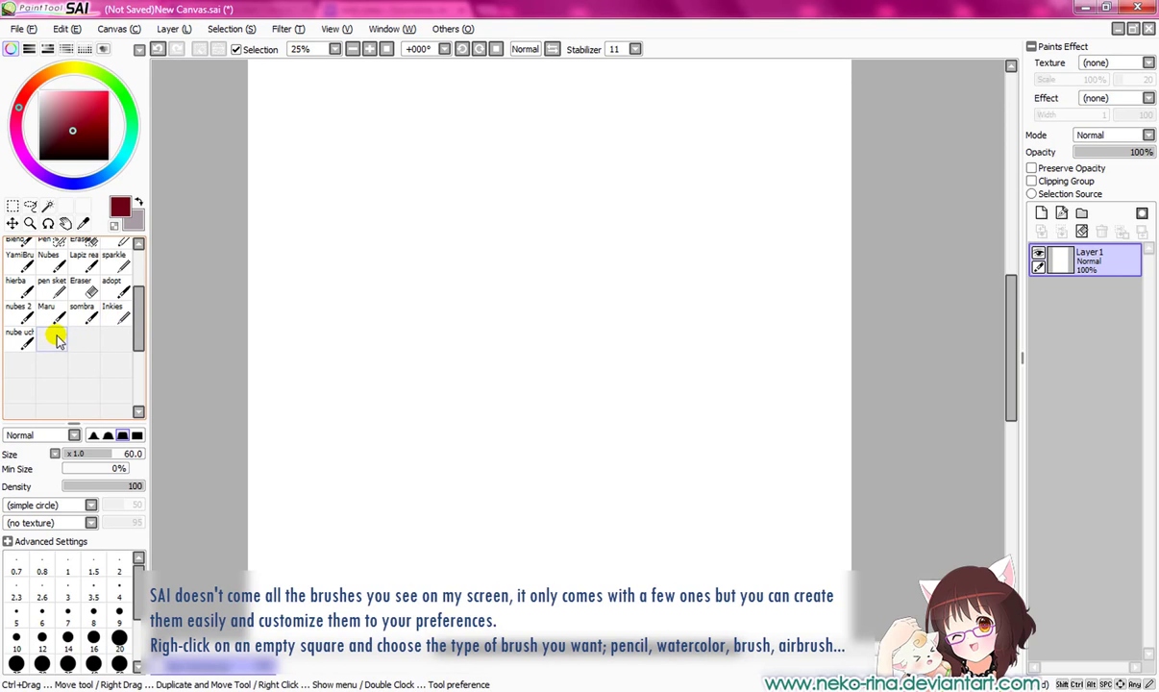
pyautogui.rightClick(57, 335)
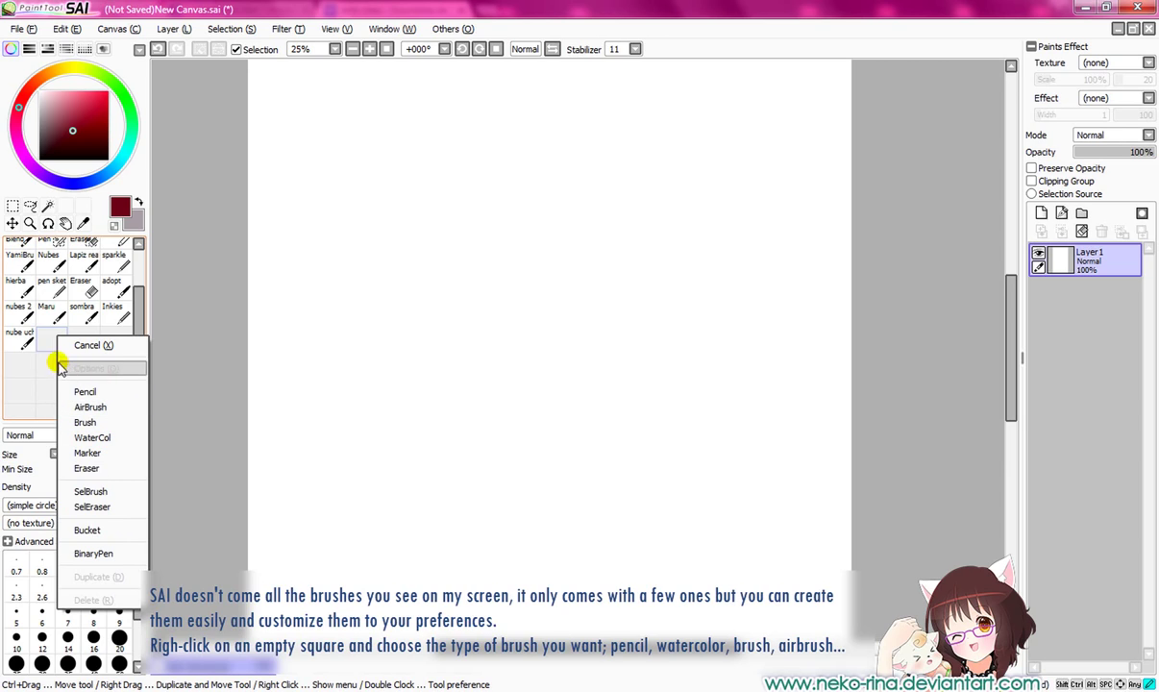
# Create a new Brush-type tool and expand its advanced settings.
pyautogui.click(89, 424)
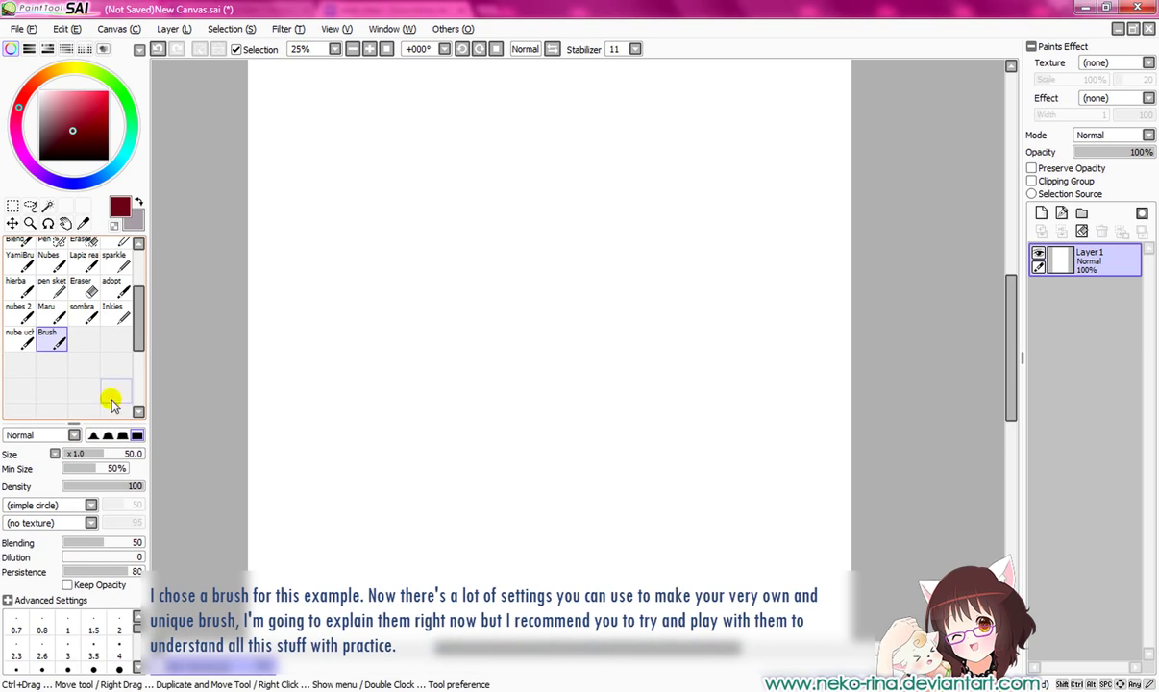
pyautogui.moveTo(74, 429); pyautogui.dragTo(74, 351)
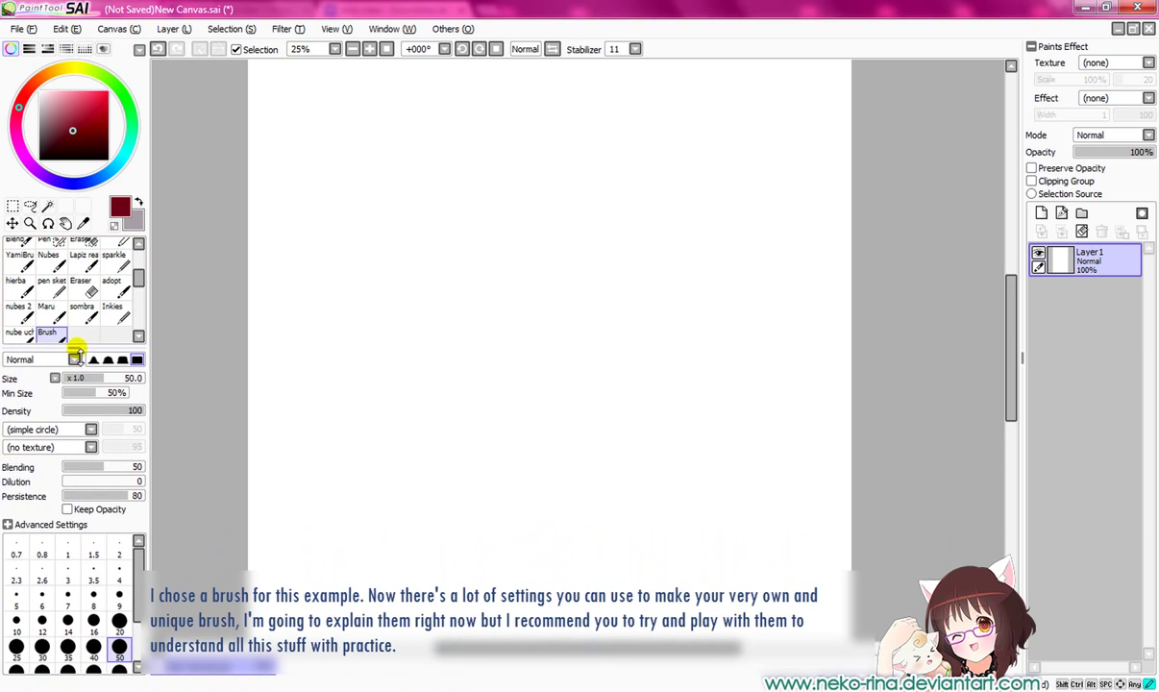
pyautogui.click(9, 524)
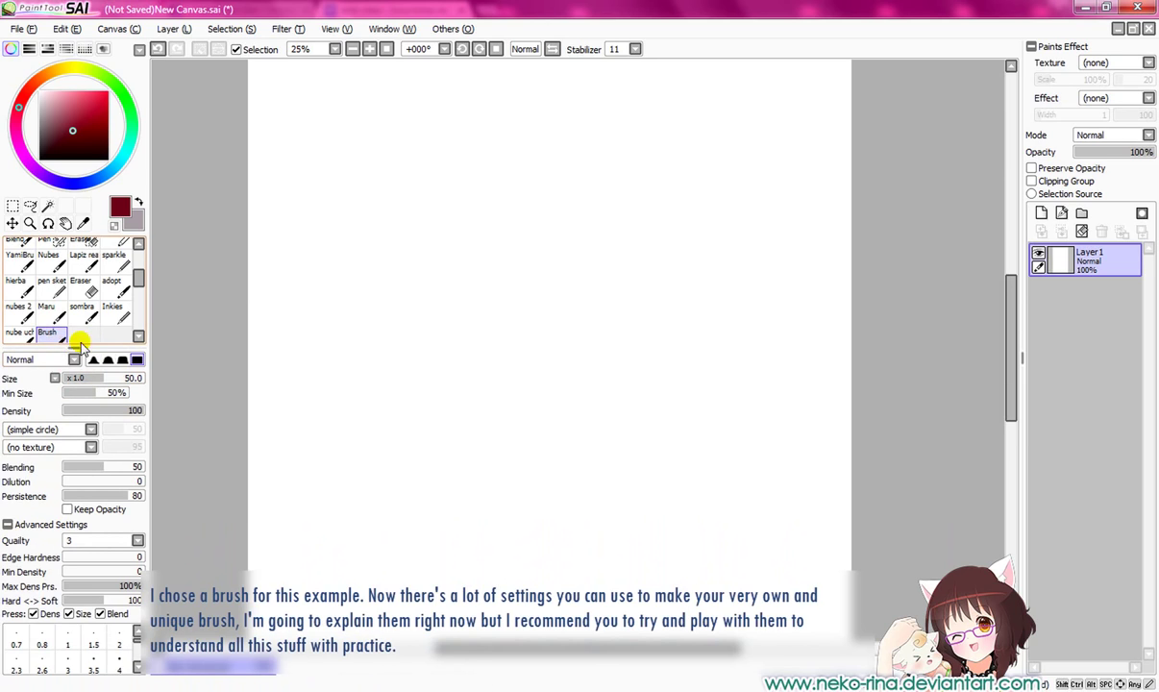
pyautogui.moveTo(139, 281); pyautogui.dragTo(137, 248)
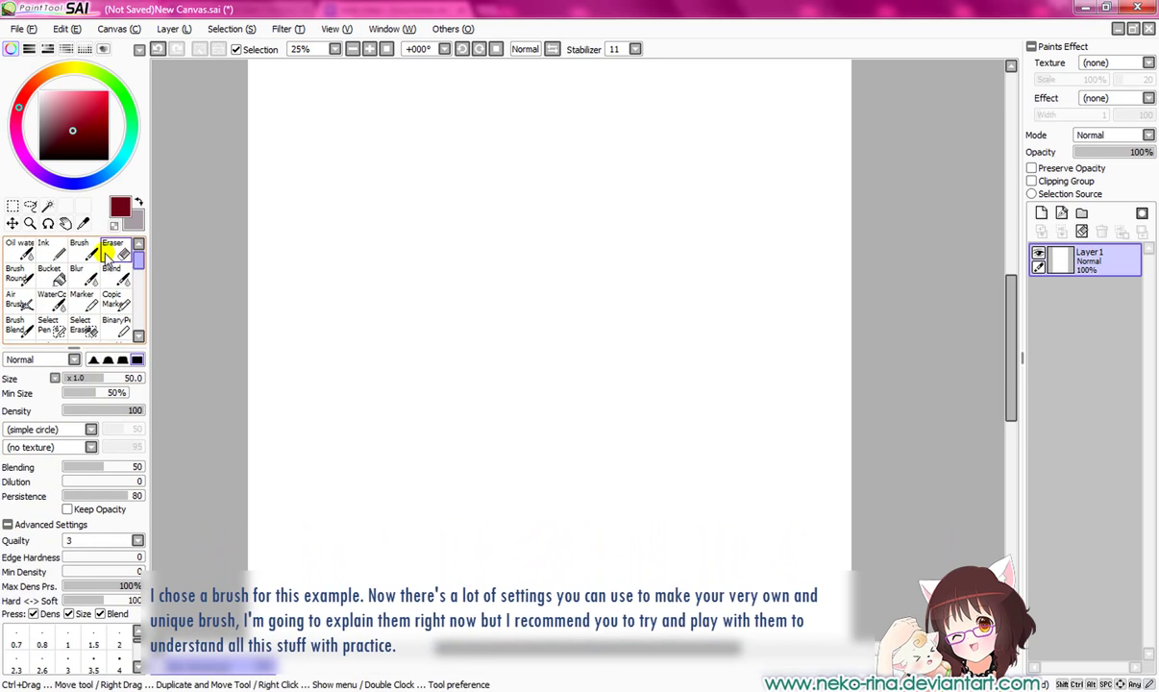
# Compare the Ink, Brush, Eraser and Brush Round settings, then reselect the new Brush tool.
pyautogui.click(54, 249)
pyautogui.click(7, 465)
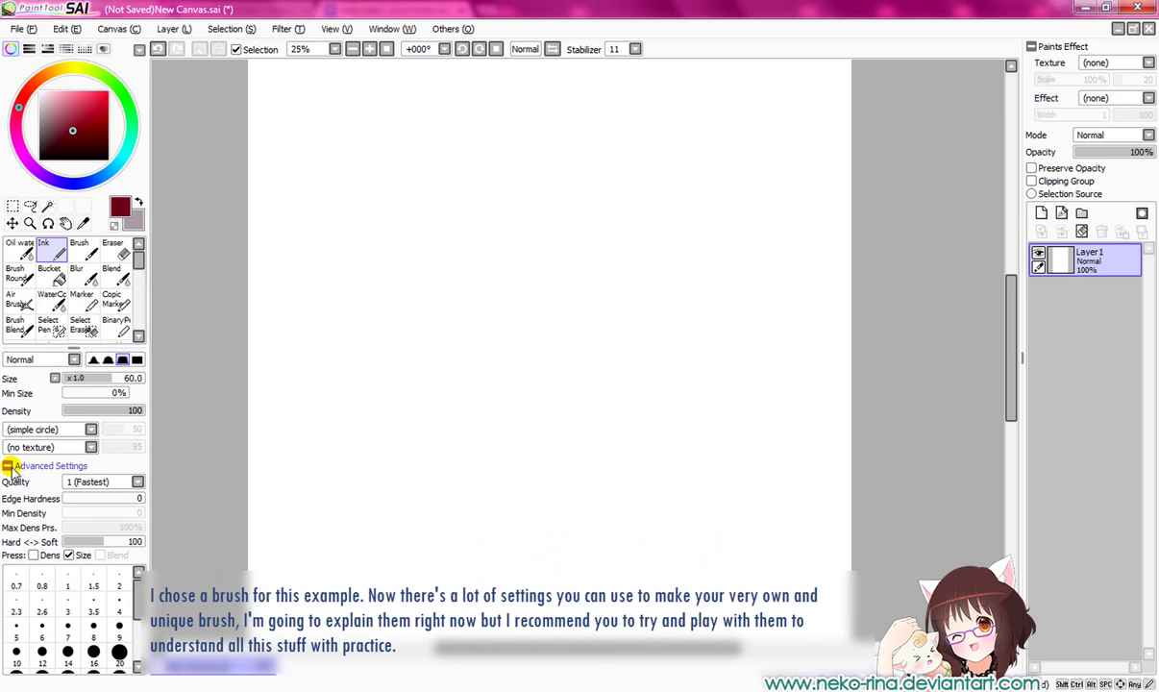
pyautogui.click(82, 252)
pyautogui.click(119, 252)
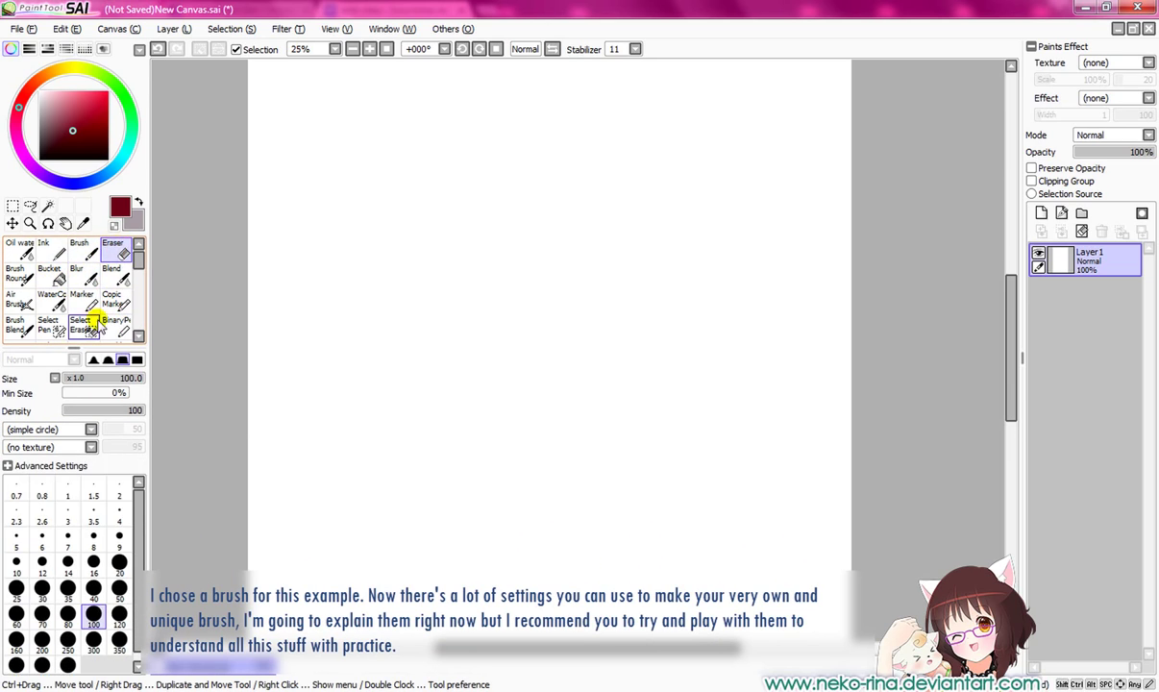
pyautogui.click(23, 276)
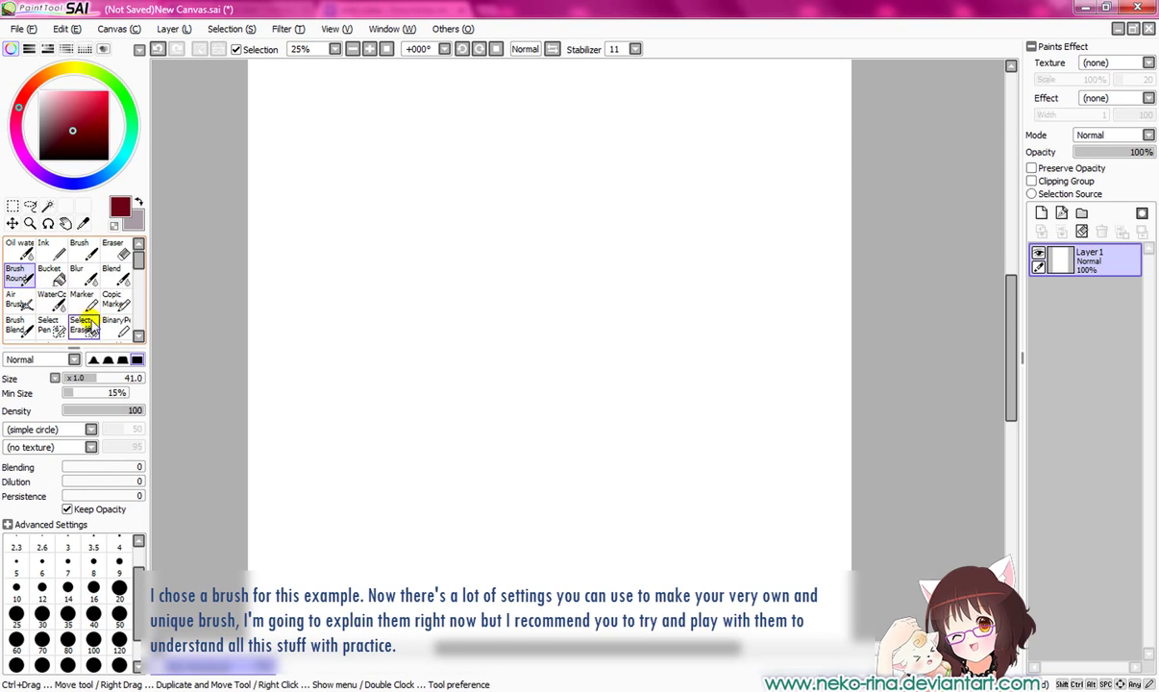
pyautogui.moveTo(139, 261); pyautogui.dragTo(139, 283)
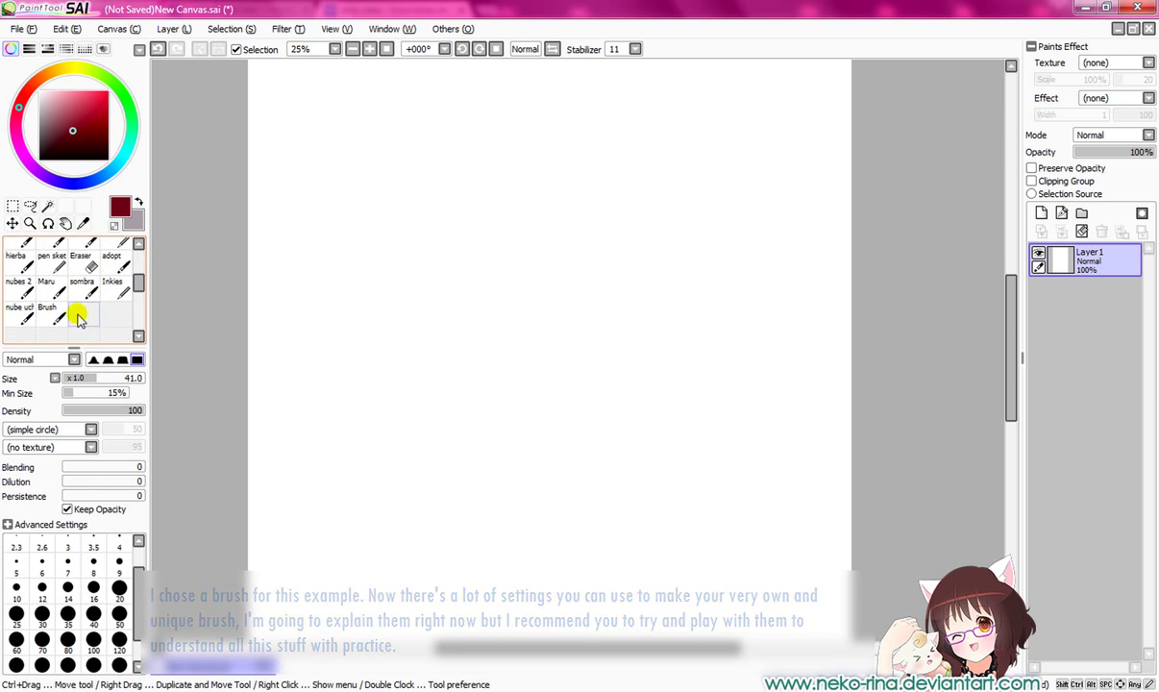
pyautogui.click(52, 314)
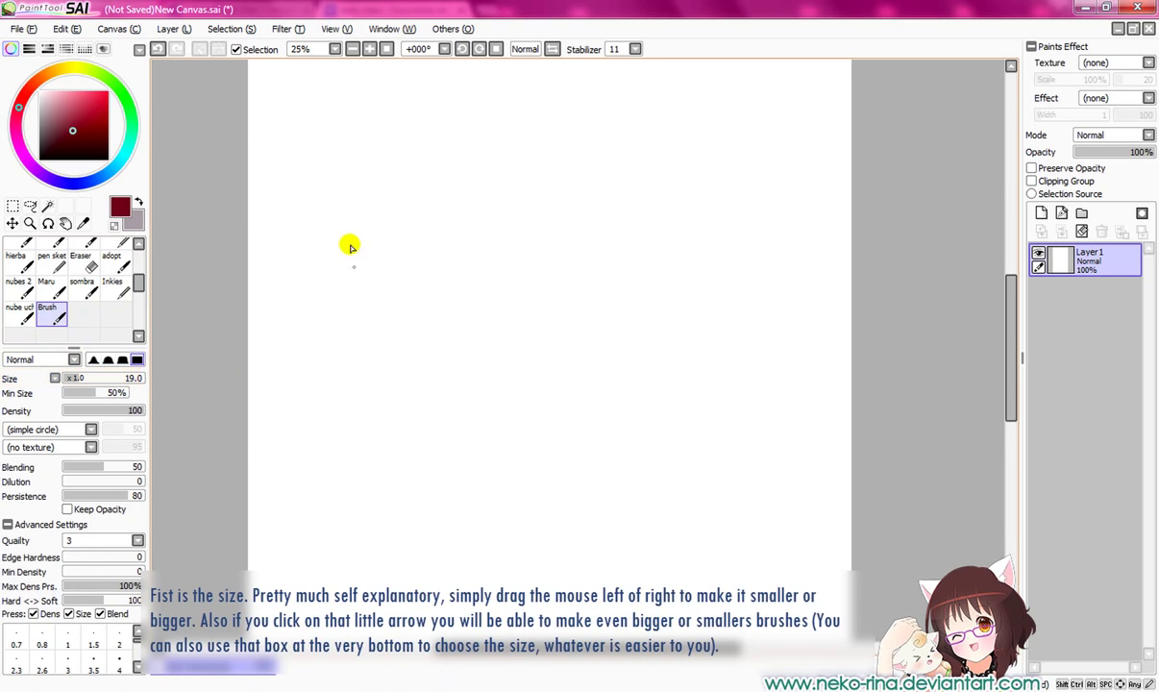
# Paint a thin dark red vertical line, then a thick one beside it at size 86.
pyautogui.moveTo(358, 188); pyautogui.dragTo(342, 557)
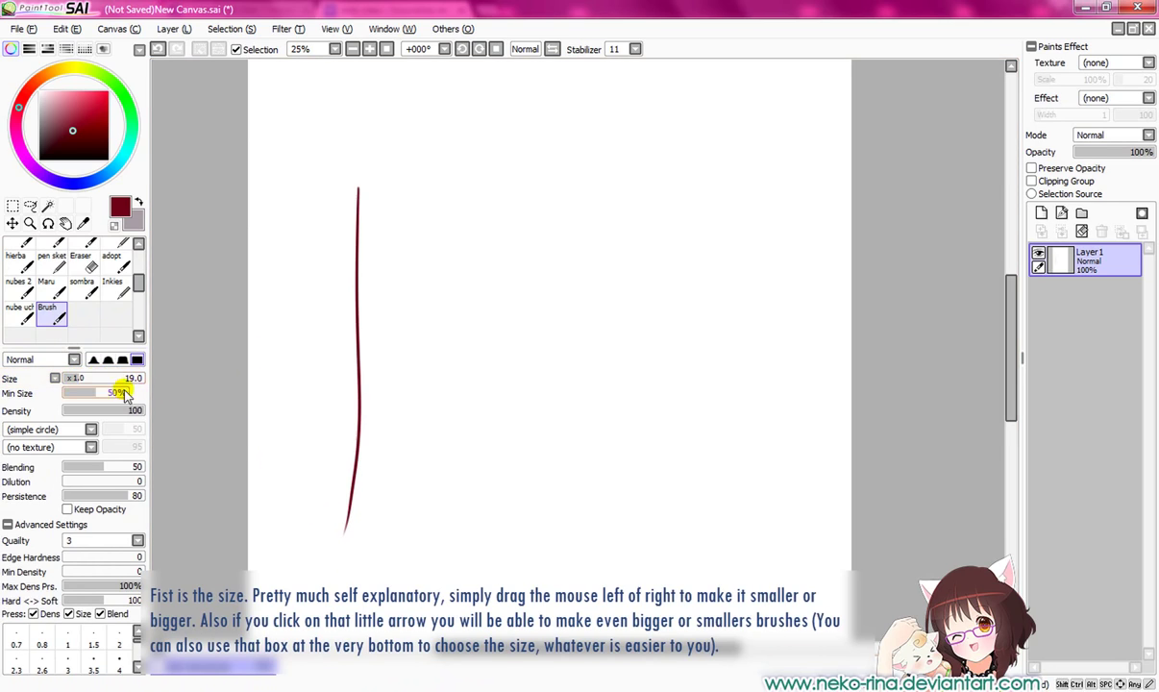
pyautogui.moveTo(100, 378); pyautogui.dragTo(130, 378)
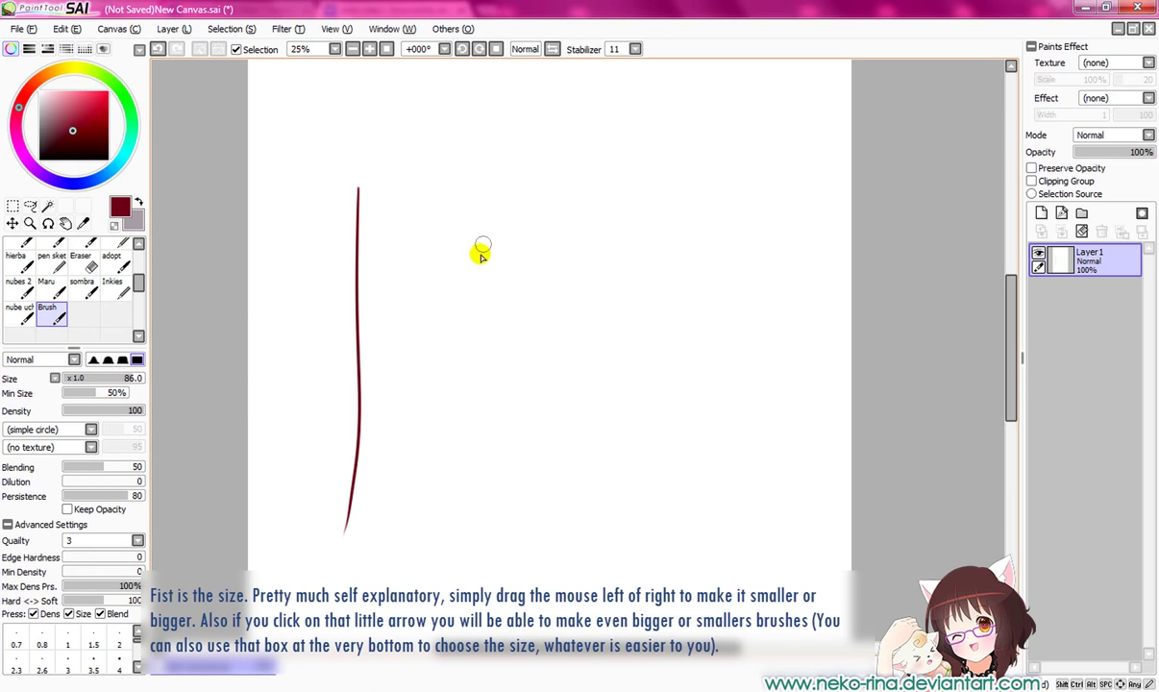
pyautogui.moveTo(481, 210); pyautogui.dragTo(502, 527)
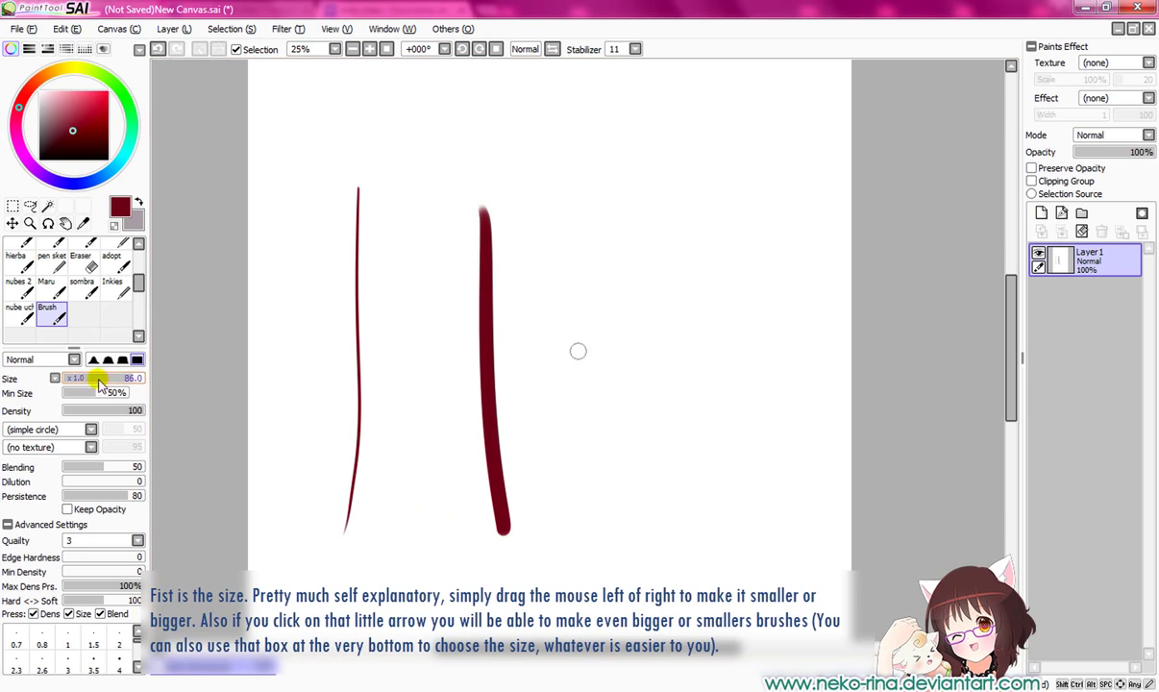
# Raise the size to 100, change the size multiplier, and paint a faint thin looping stroke.
pyautogui.moveTo(135, 380); pyautogui.dragTo(155, 376)
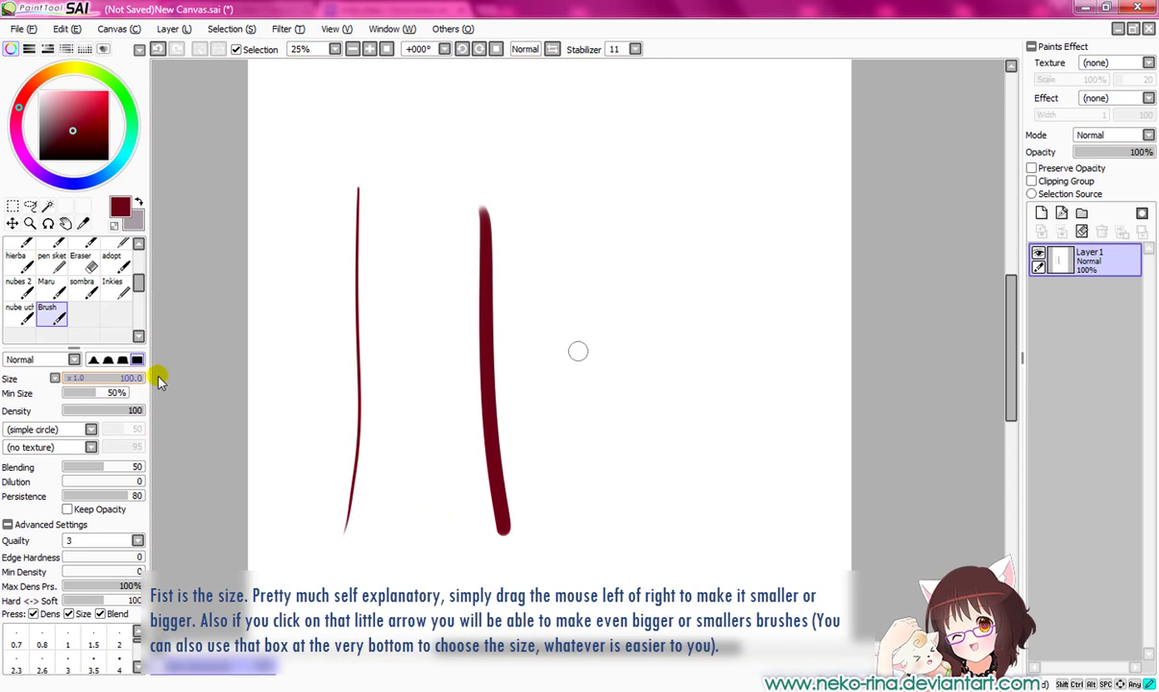
pyautogui.click(55, 378)
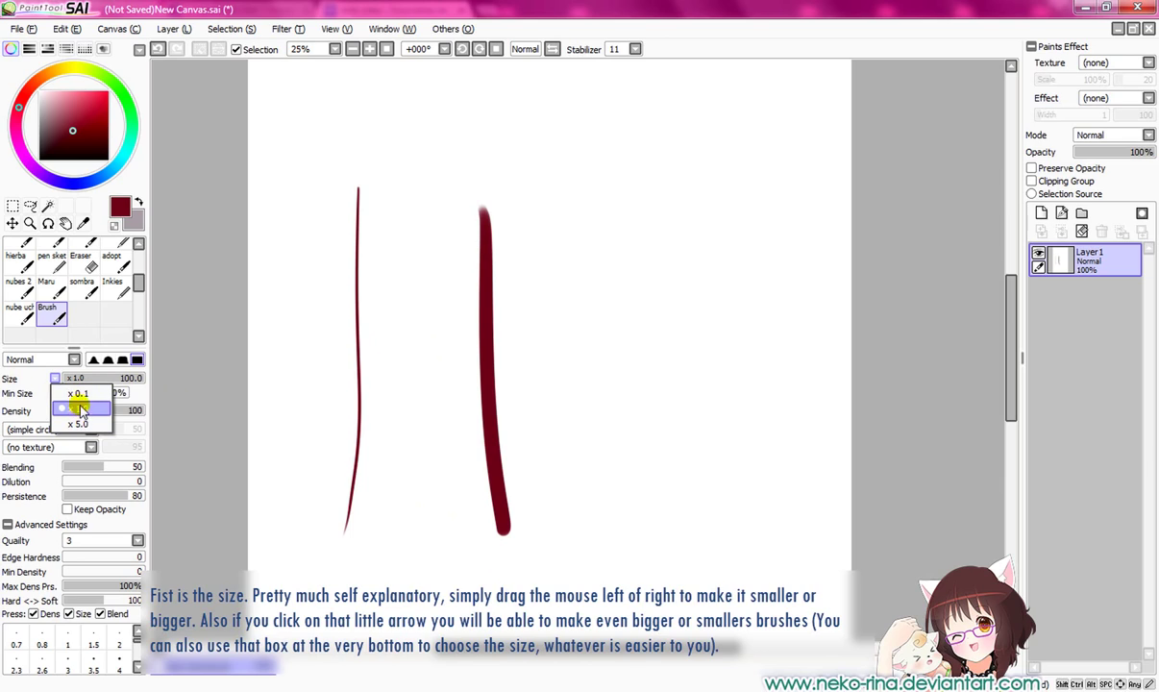
pyautogui.click(78, 394)
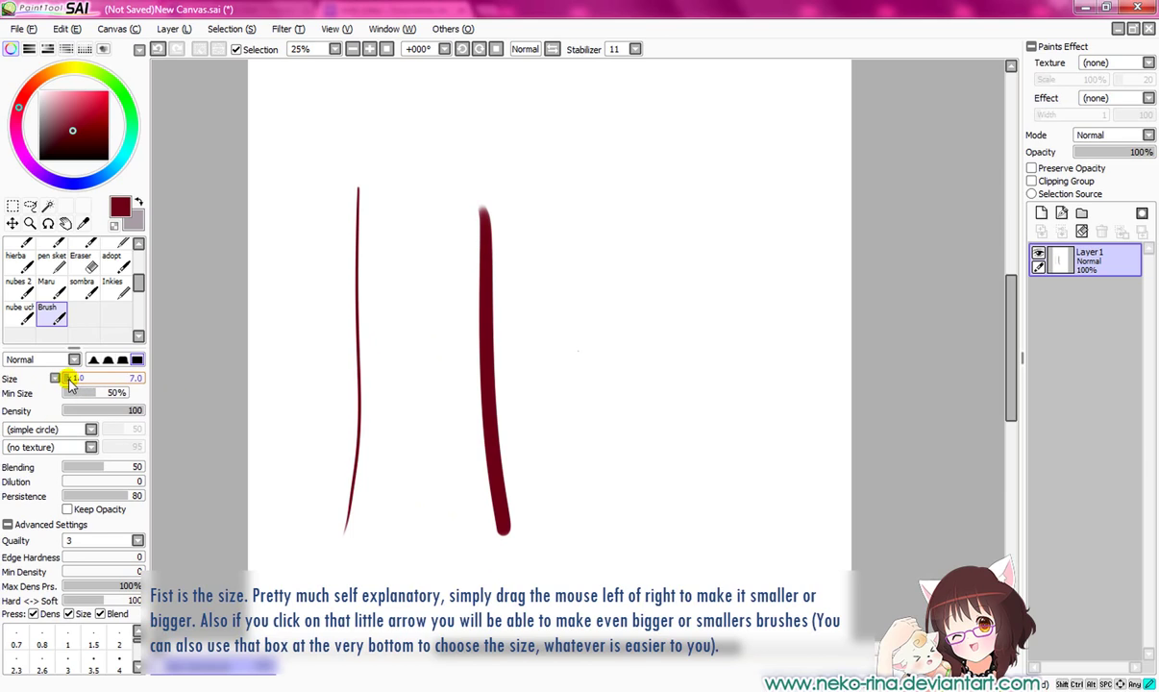
pyautogui.click(55, 379)
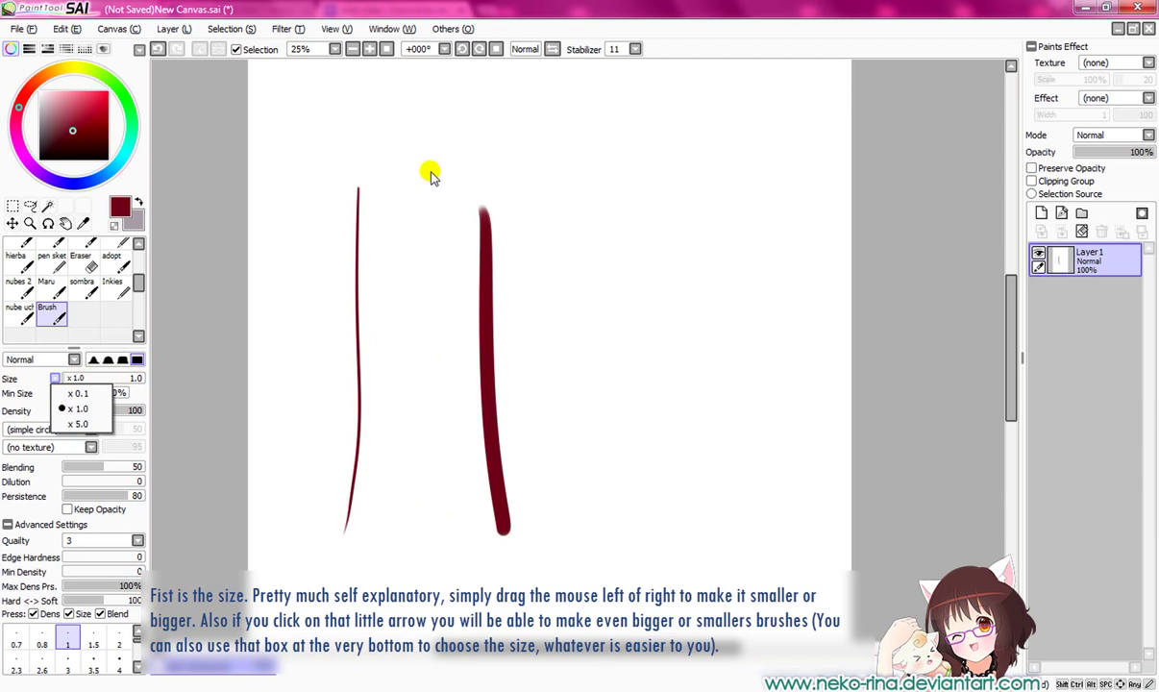
pyautogui.moveTo(425, 171)
pyautogui.mouseDown()
pyautogui.moveTo(433, 451)
pyautogui.moveTo(414, 479)
pyautogui.moveTo(401, 440)
pyautogui.mouseUp()
pyautogui.click(30, 222)
# Zoom to 100% on the strokes, set the size multiplier to x0.1, and draw a very fine loop.
pyautogui.click(433, 306)
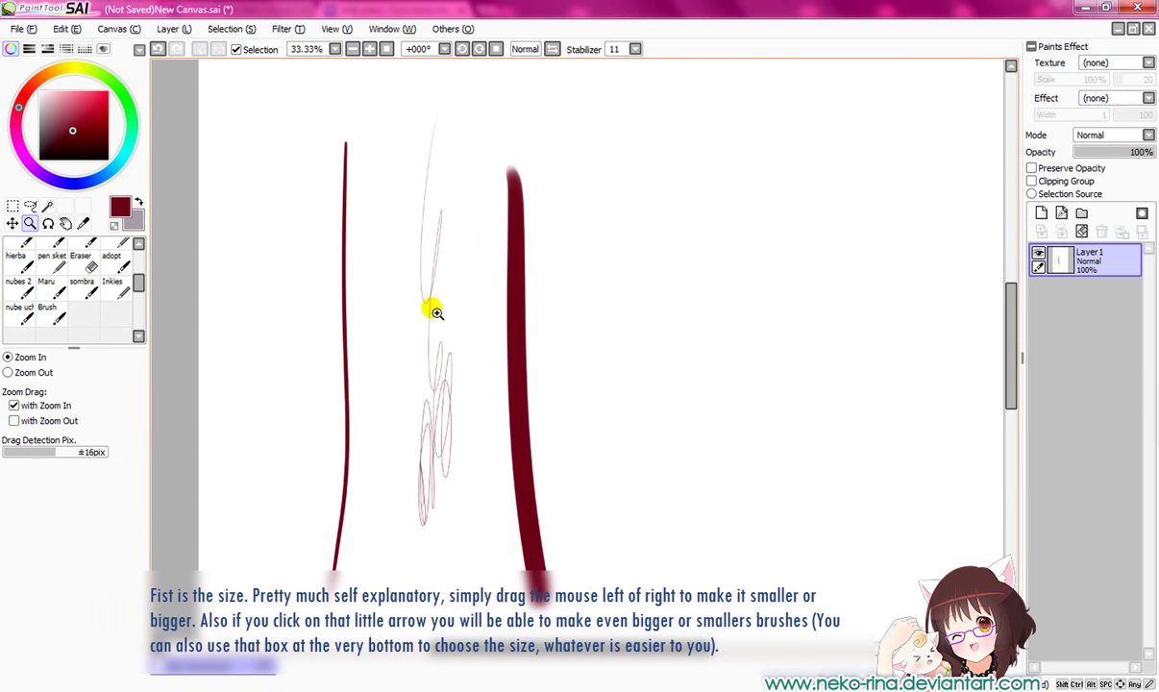
pyautogui.click(408, 331)
pyautogui.click(429, 305)
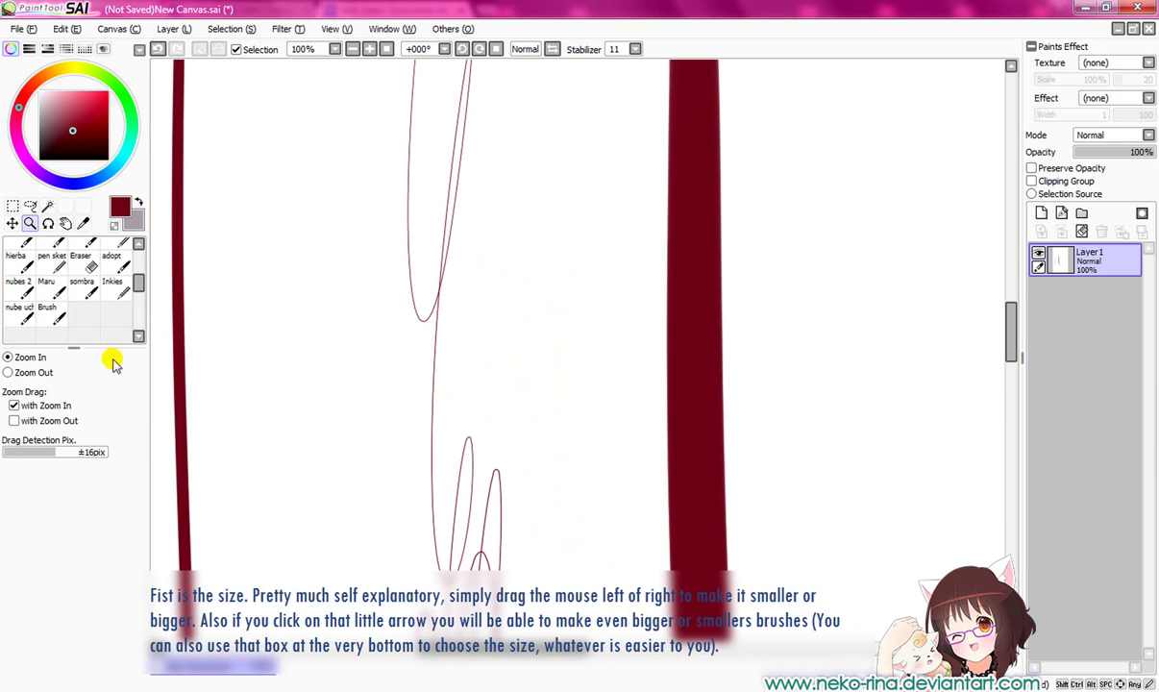
pyautogui.click(64, 317)
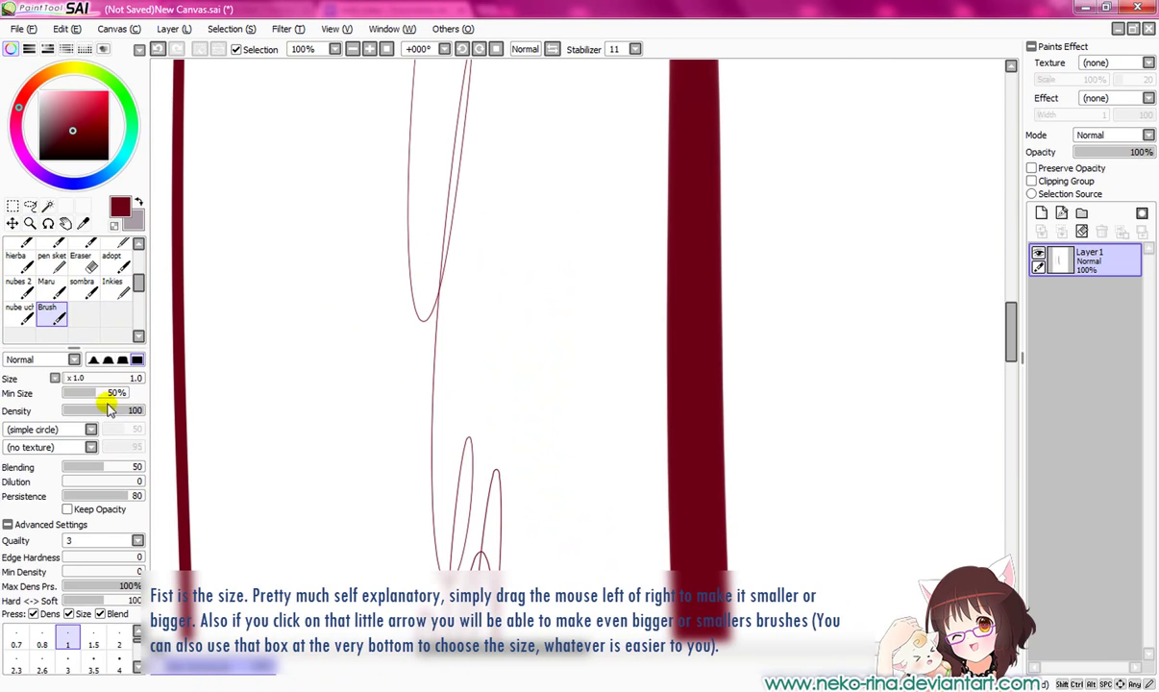
pyautogui.click(55, 378)
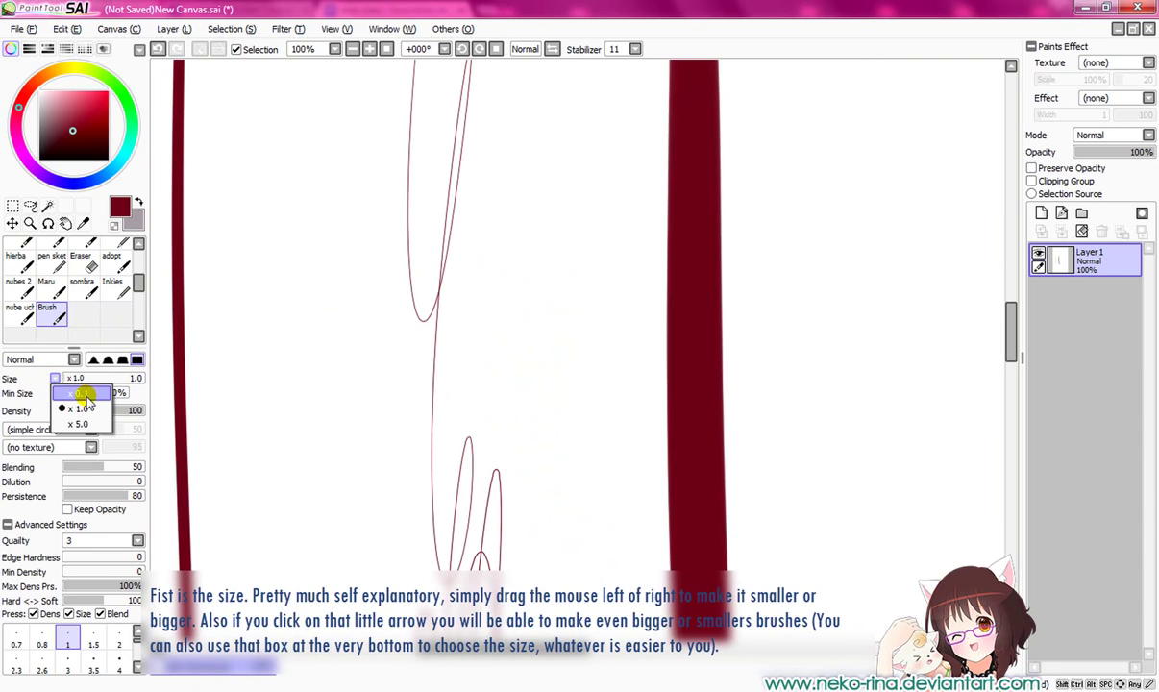
pyautogui.click(86, 394)
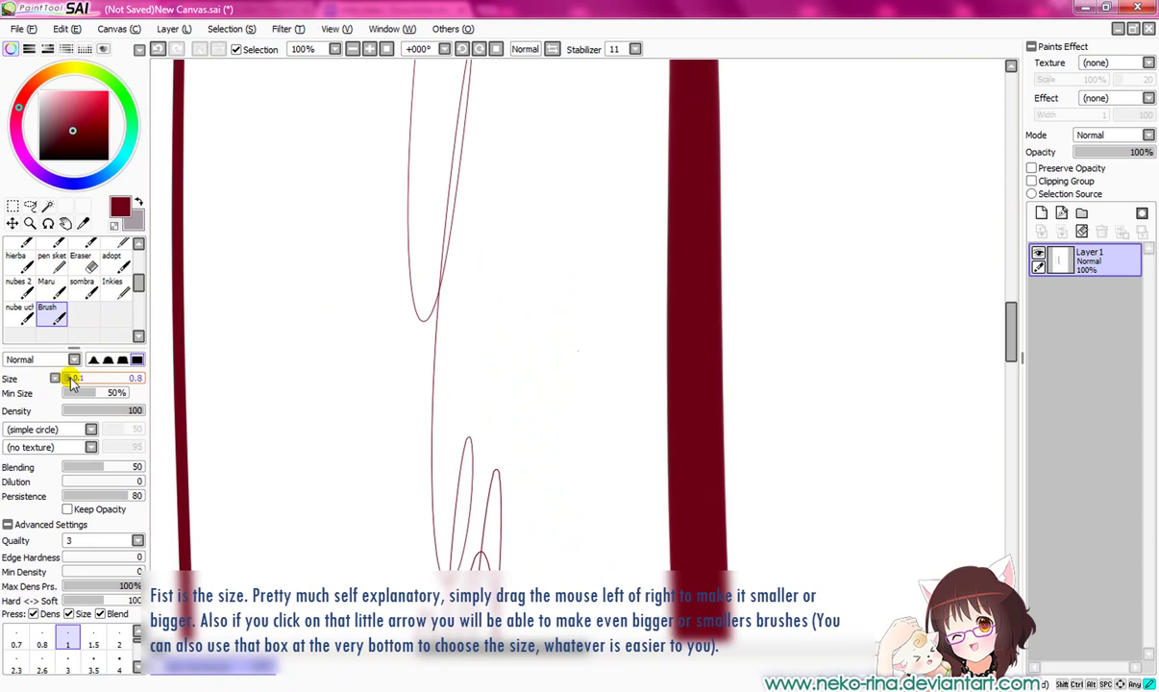
pyautogui.moveTo(323, 202)
pyautogui.mouseDown()
pyautogui.moveTo(345, 438)
pyautogui.moveTo(292, 567)
pyautogui.mouseUp()
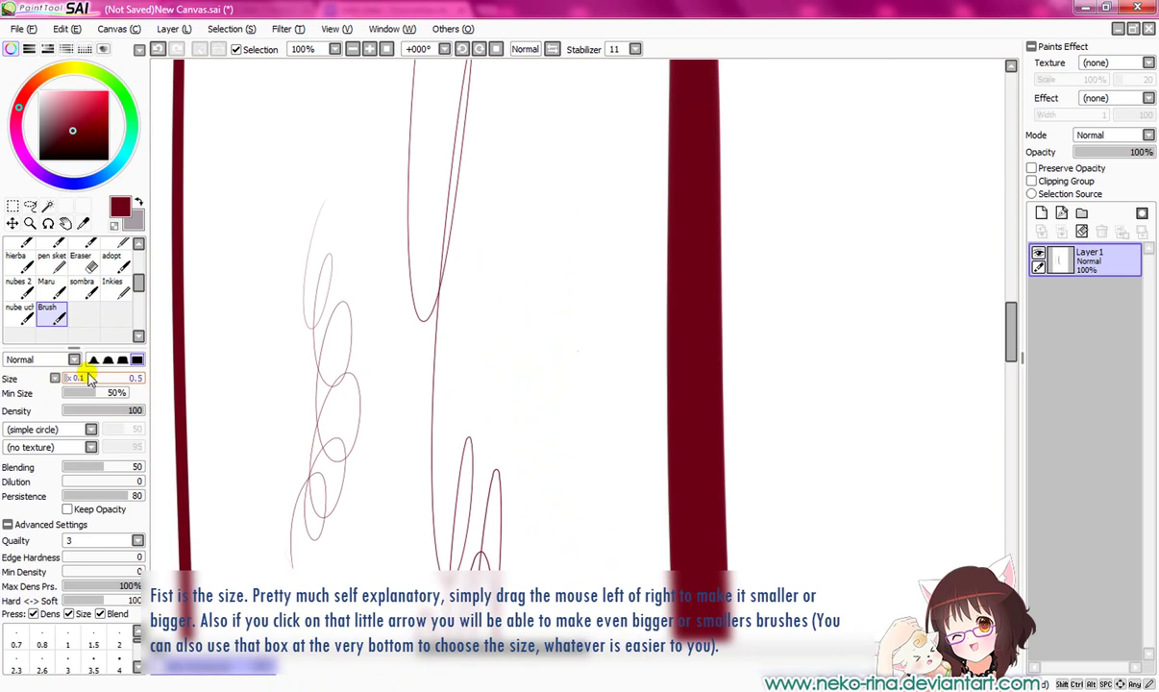
# Return the size multiplier to x1.0 and set the brush size to 100.
pyautogui.click(56, 380)
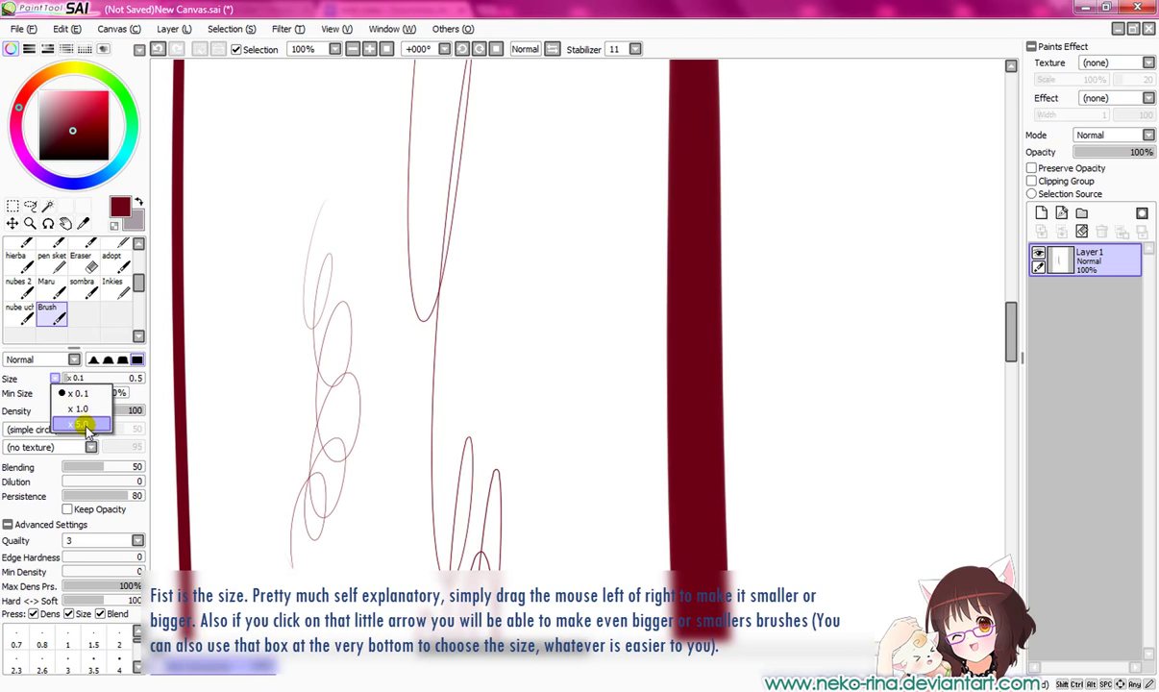
pyautogui.click(70, 382)
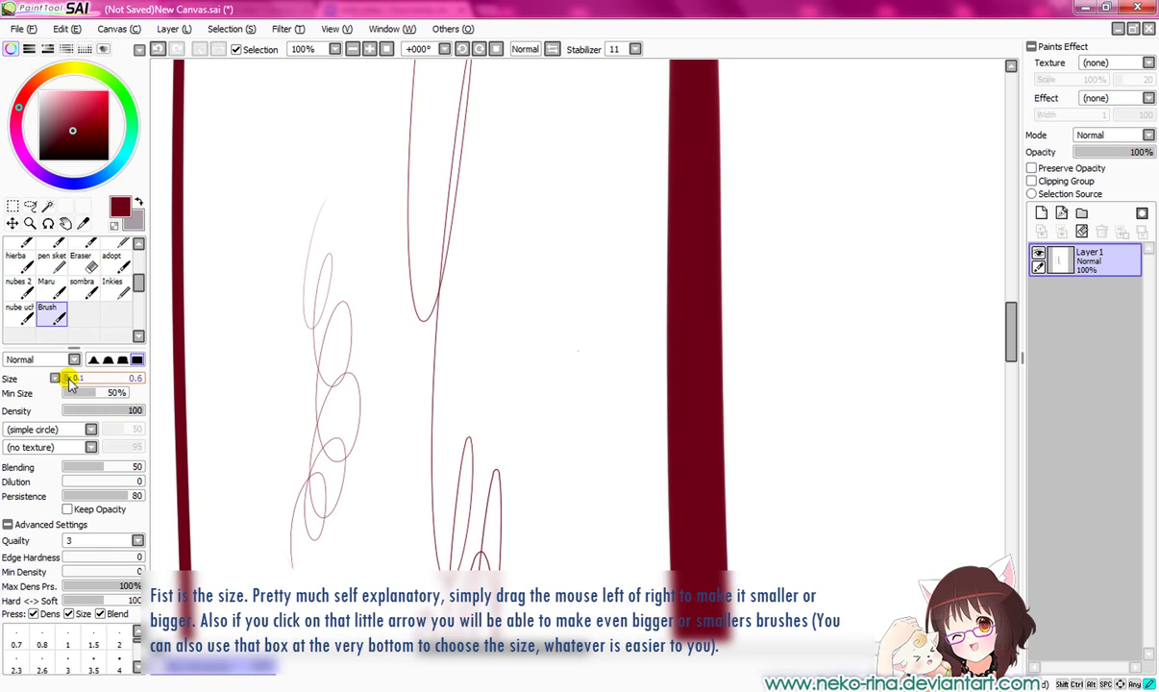
pyautogui.moveTo(60, 382); pyautogui.dragTo(144, 377)
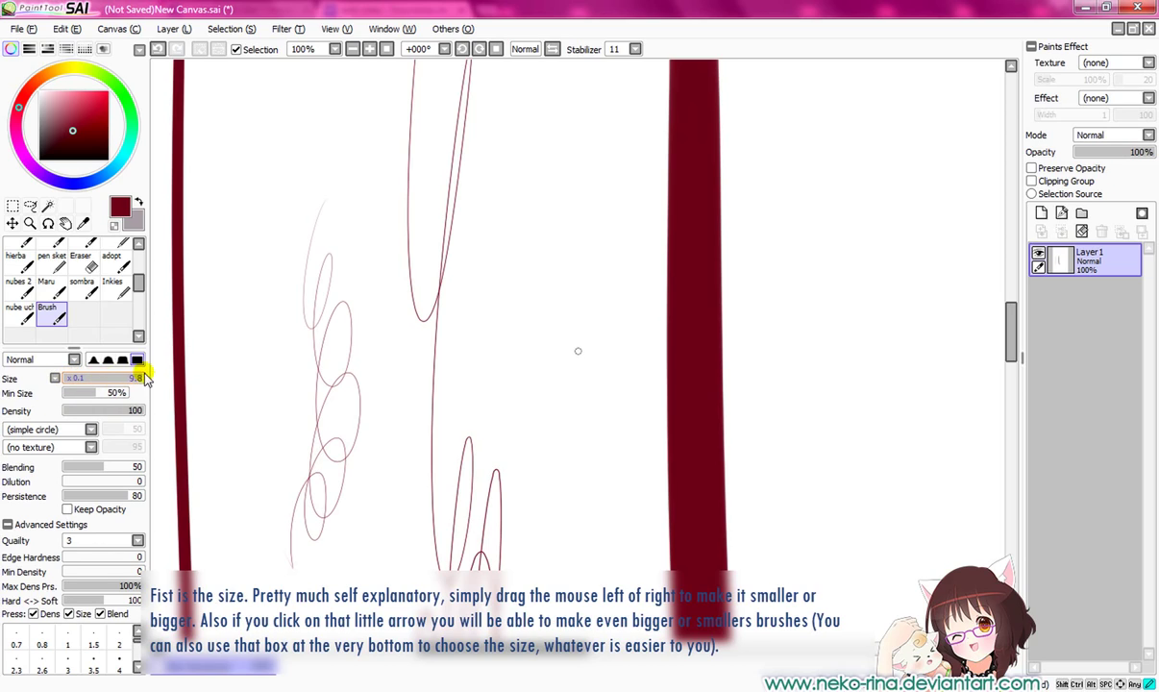
pyautogui.click(54, 377)
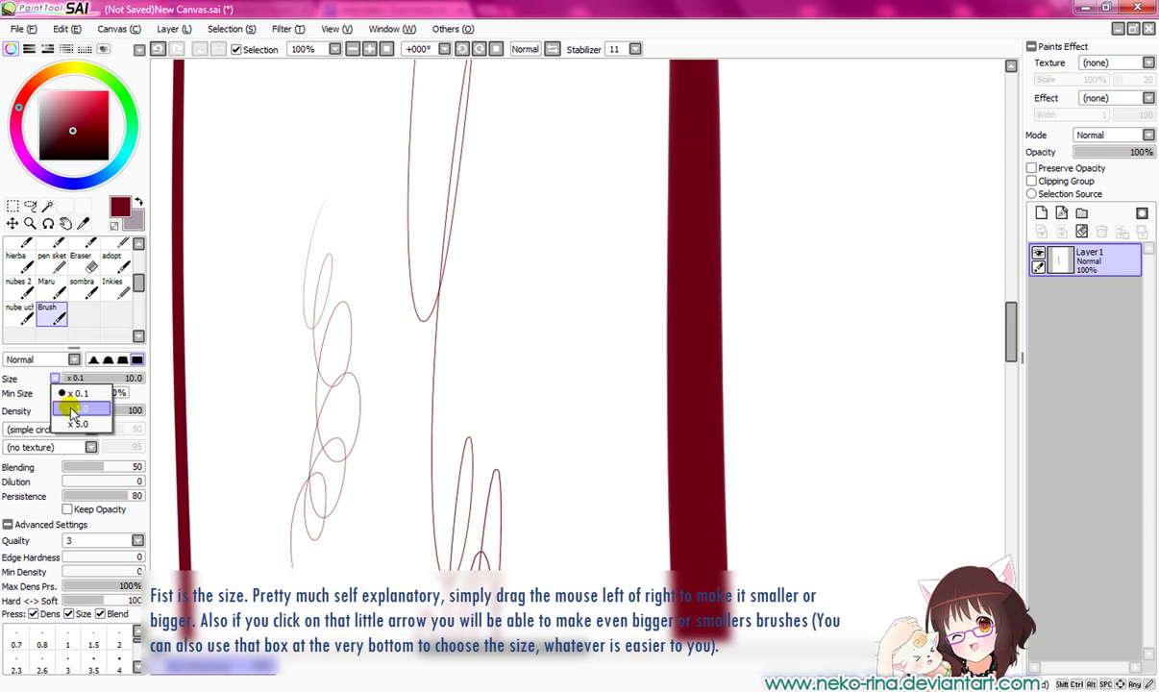
pyautogui.click(89, 408)
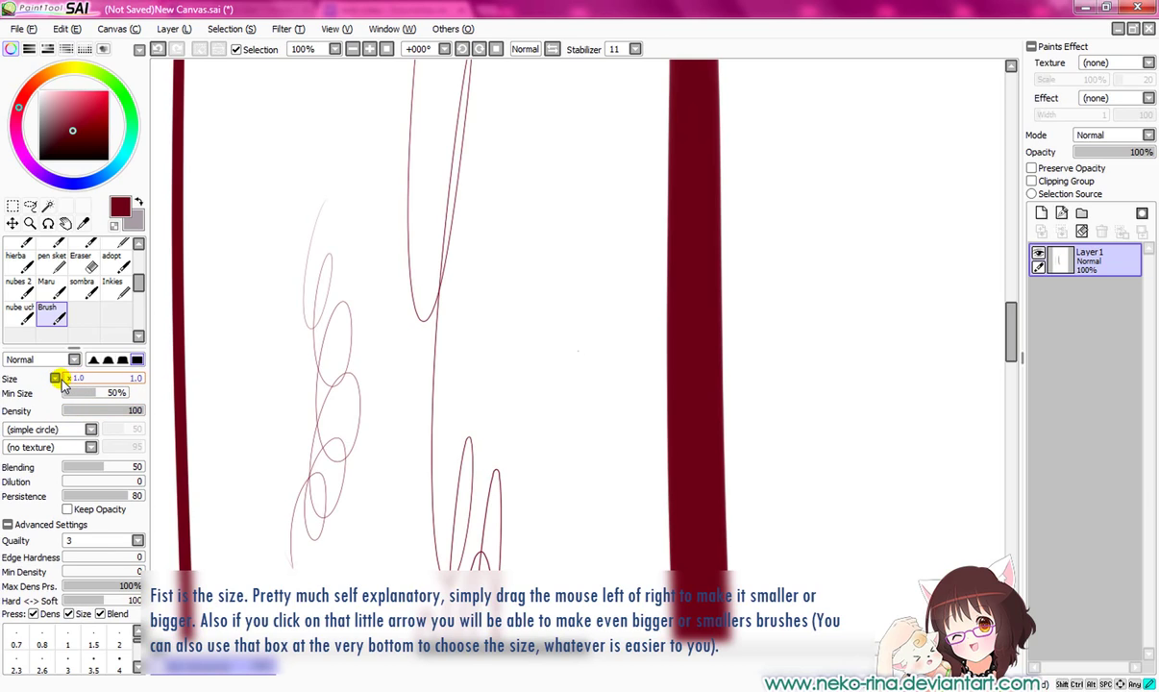
pyautogui.moveTo(61, 383); pyautogui.dragTo(175, 375)
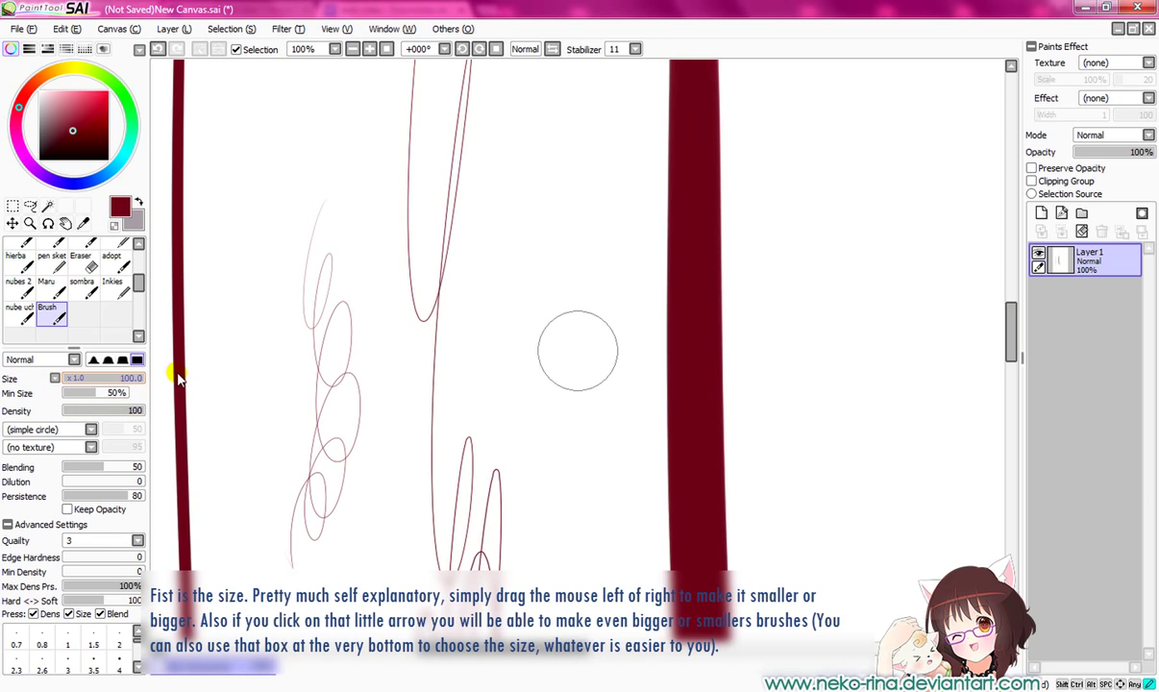
# Switch to the x5 multiplier, try size 500 then 200, and paint a large dark-red stroke.
pyautogui.click(55, 378)
pyautogui.click(84, 426)
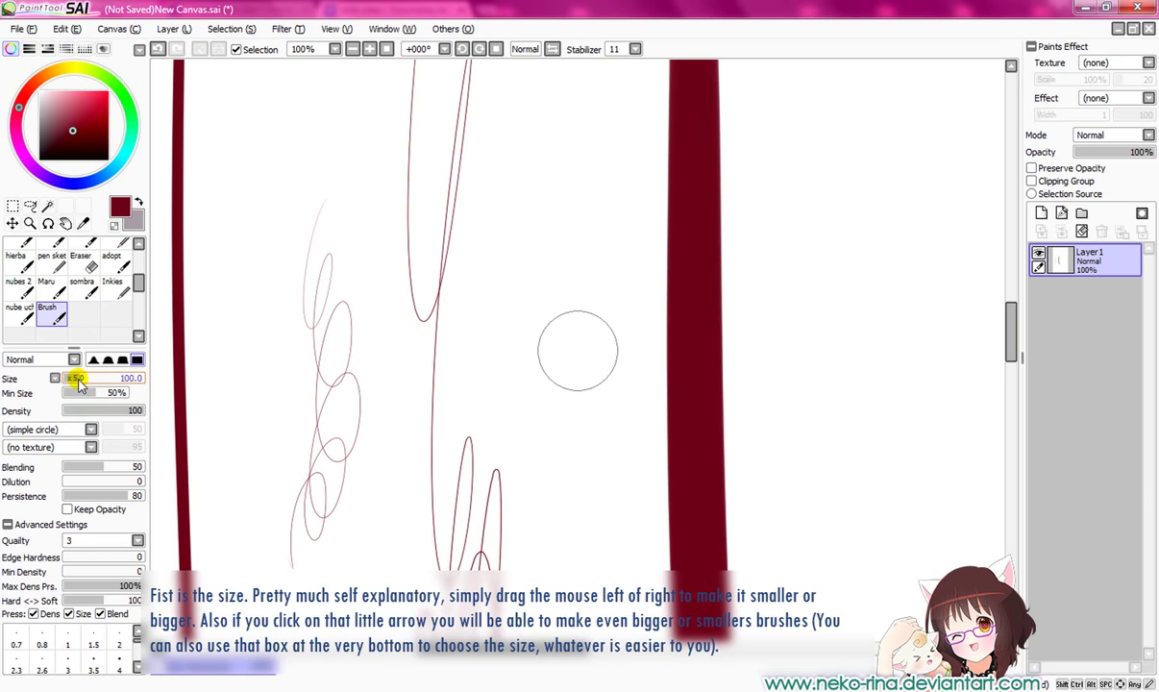
pyautogui.moveTo(78, 381); pyautogui.dragTo(59, 380)
pyautogui.moveTo(60, 382); pyautogui.dragTo(174, 376)
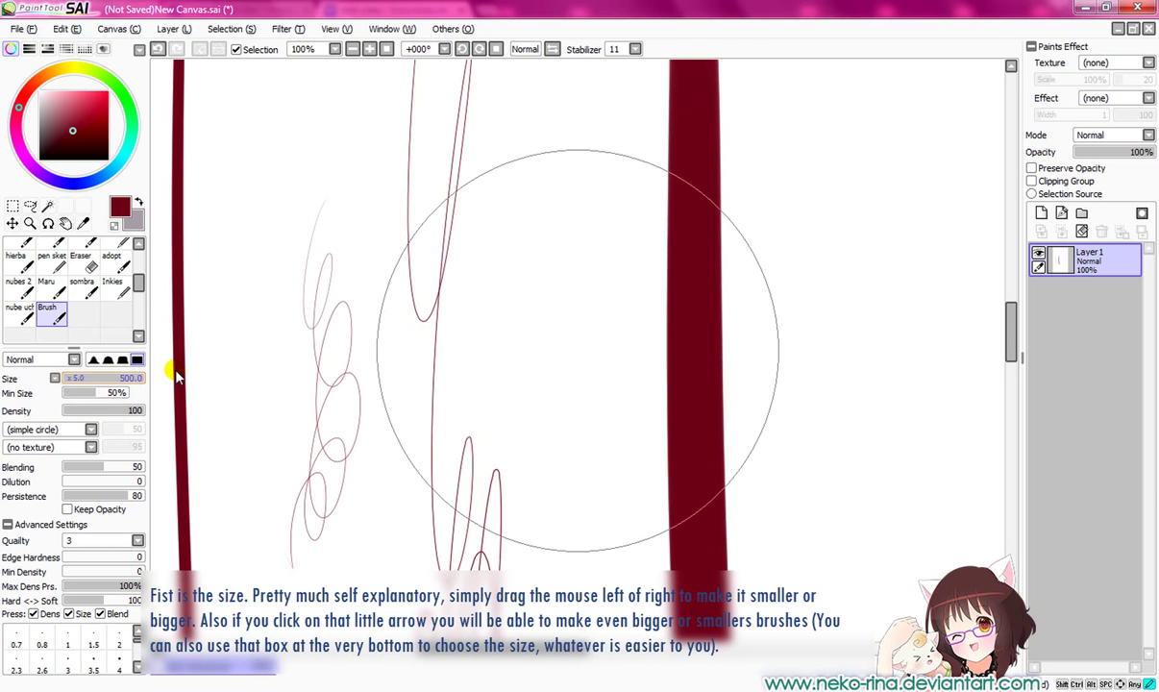
pyautogui.moveTo(173, 377)
pyautogui.mouseDown()
pyautogui.moveTo(101, 383)
pyautogui.moveTo(151, 385)
pyautogui.mouseUp()
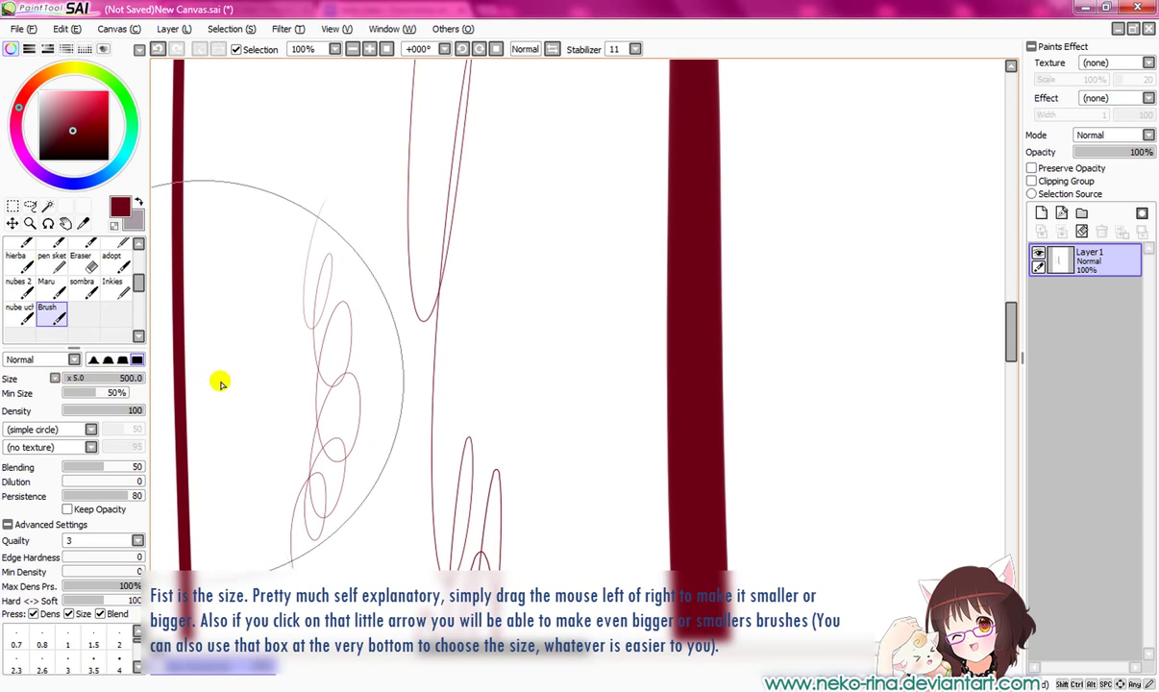
pyautogui.click(390, 54)
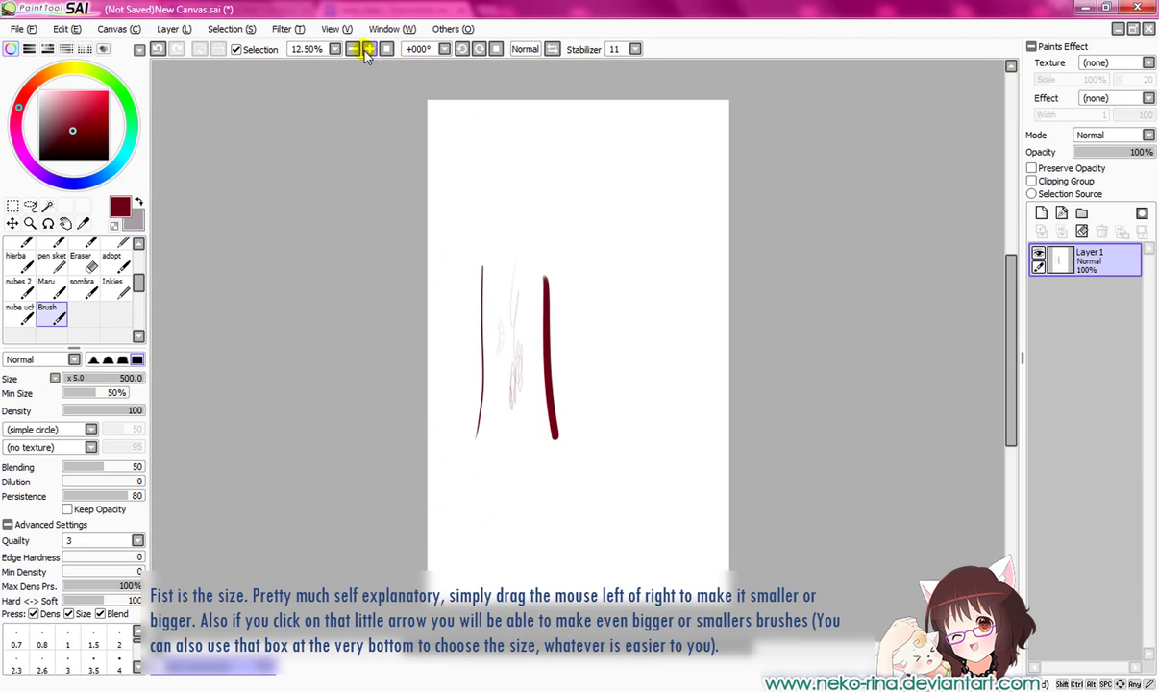
pyautogui.click(366, 53)
pyautogui.moveTo(538, 142)
pyautogui.mouseDown()
pyautogui.moveTo(610, 388)
pyautogui.moveTo(686, 161)
pyautogui.moveTo(572, 377)
pyautogui.mouseUp()
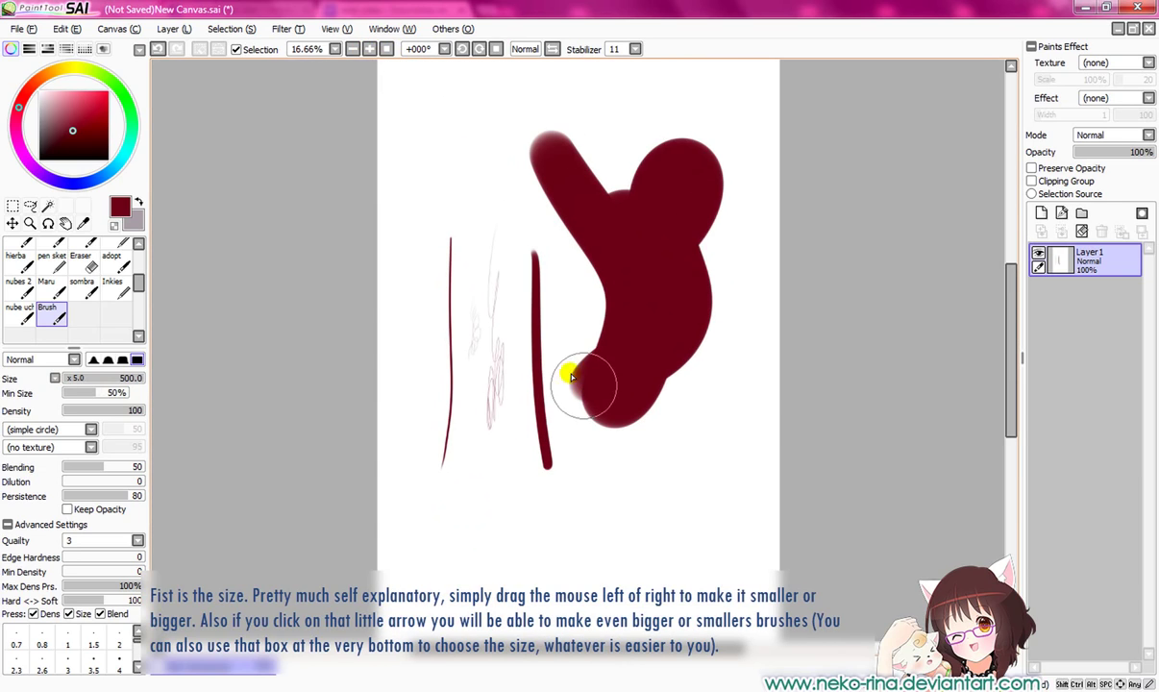
# Return the multiplier to x1.0, set size to about 66, and clear the layer.
pyautogui.click(55, 378)
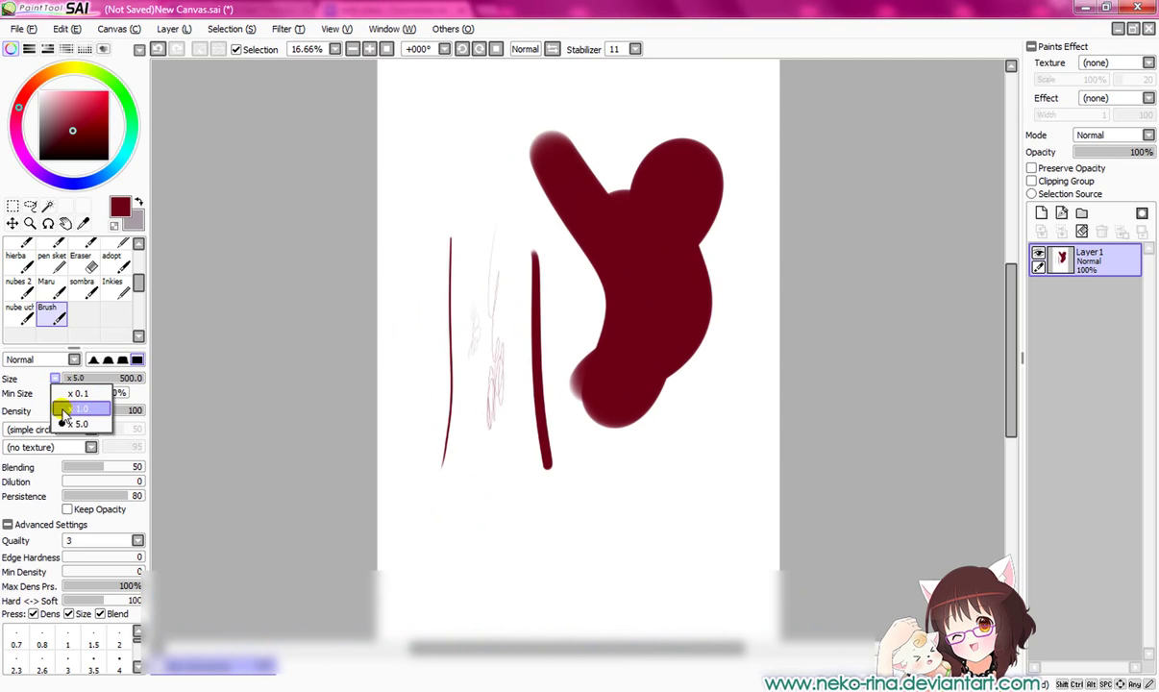
pyautogui.click(85, 410)
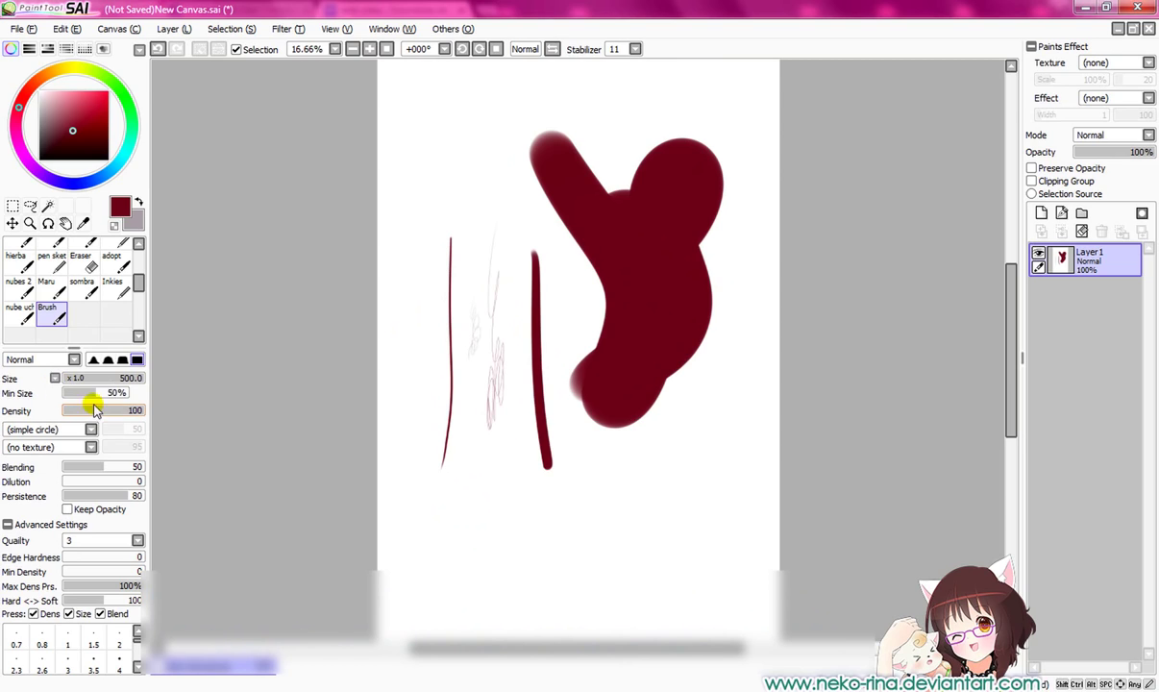
pyautogui.moveTo(116, 381); pyautogui.dragTo(161, 378)
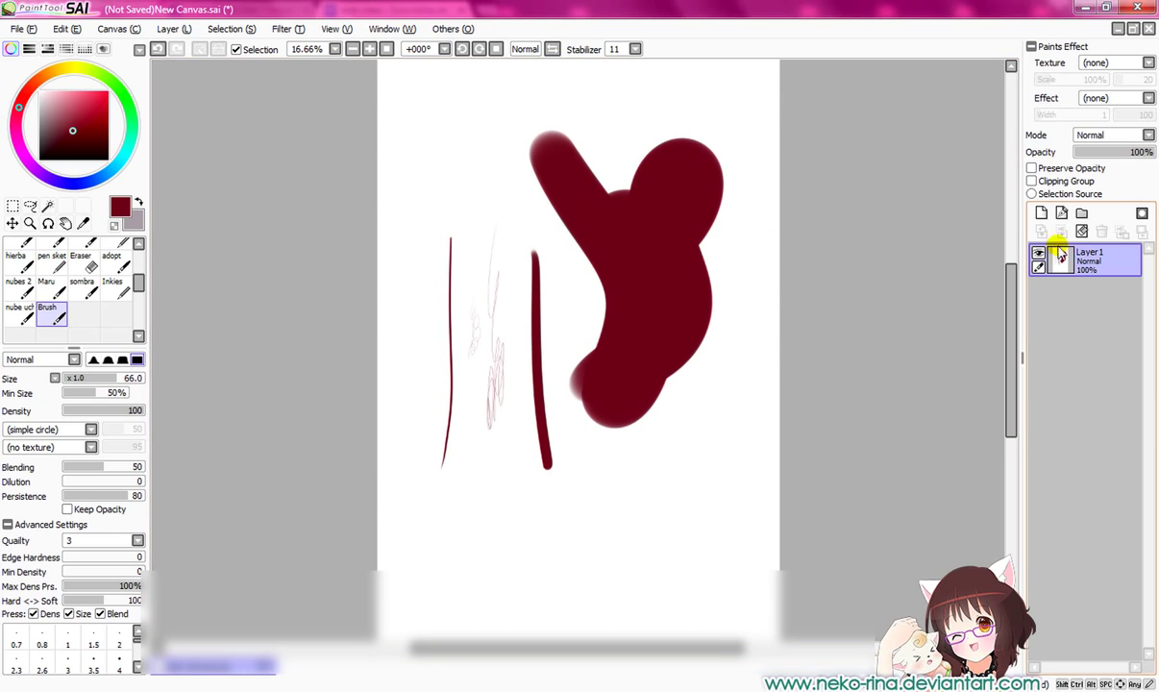
pyautogui.press('Delete')
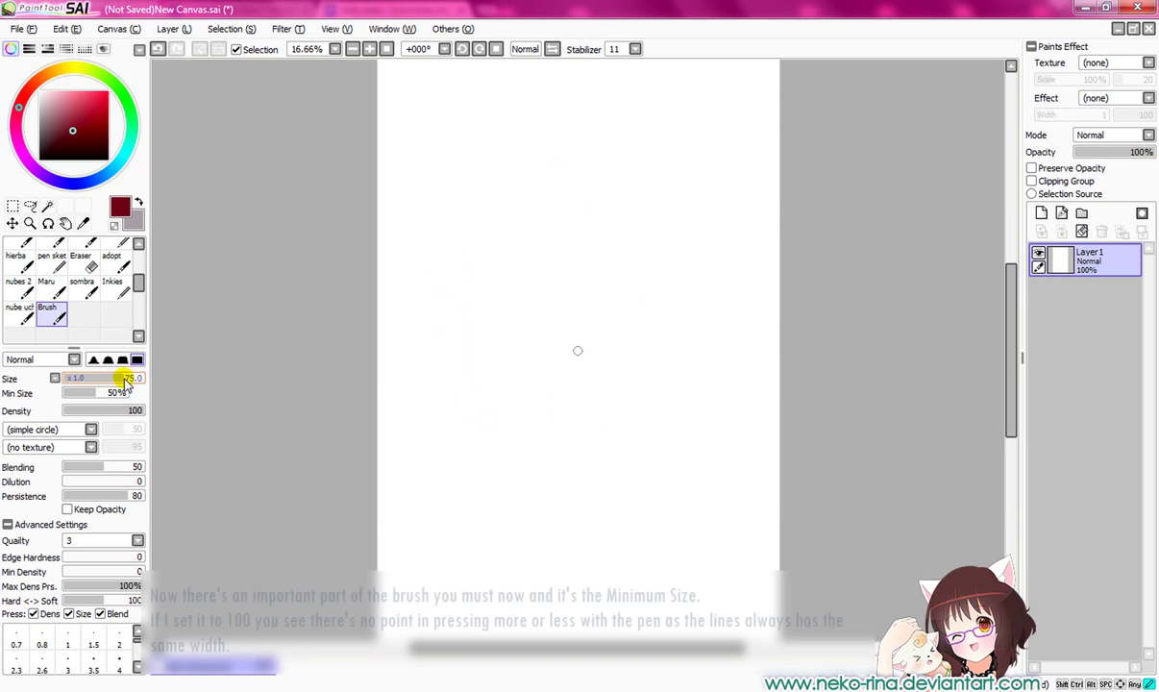
# At size ~88 and Min Size 100%, draw two even-width lines and a wavy loop, then set Min Size 0%.
pyautogui.moveTo(120, 382); pyautogui.dragTo(137, 383)
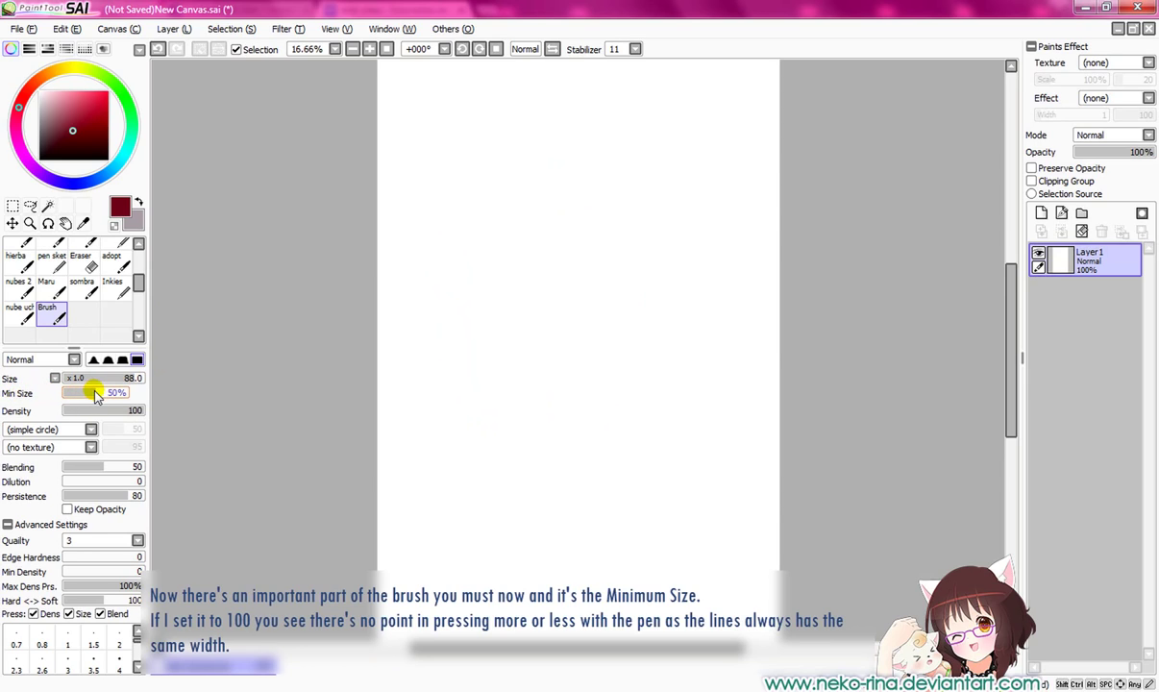
pyautogui.moveTo(94, 393)
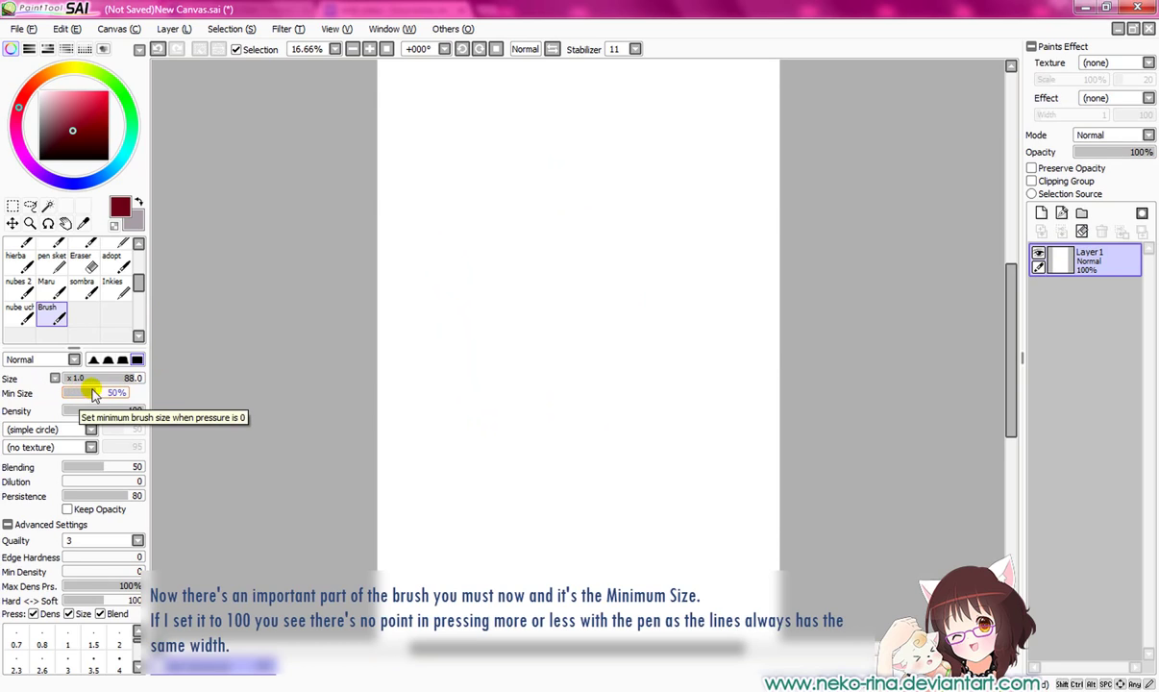
pyautogui.moveTo(114, 394); pyautogui.dragTo(135, 393)
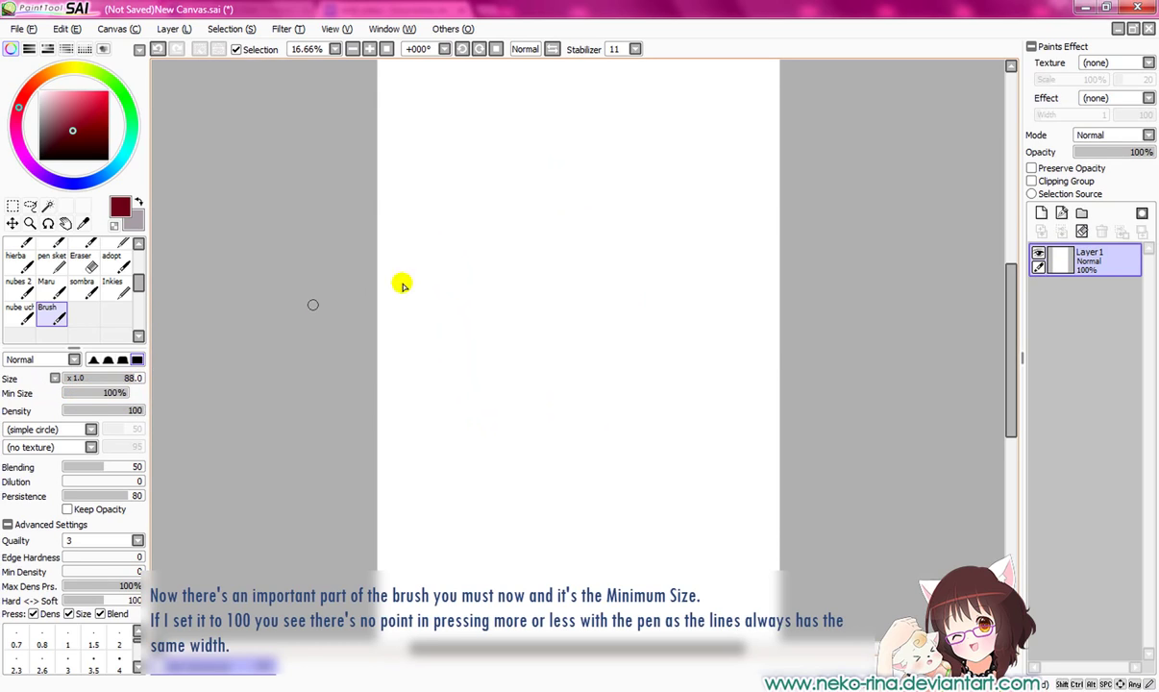
pyautogui.moveTo(482, 161); pyautogui.dragTo(463, 475)
pyautogui.moveTo(525, 178); pyautogui.dragTo(542, 394)
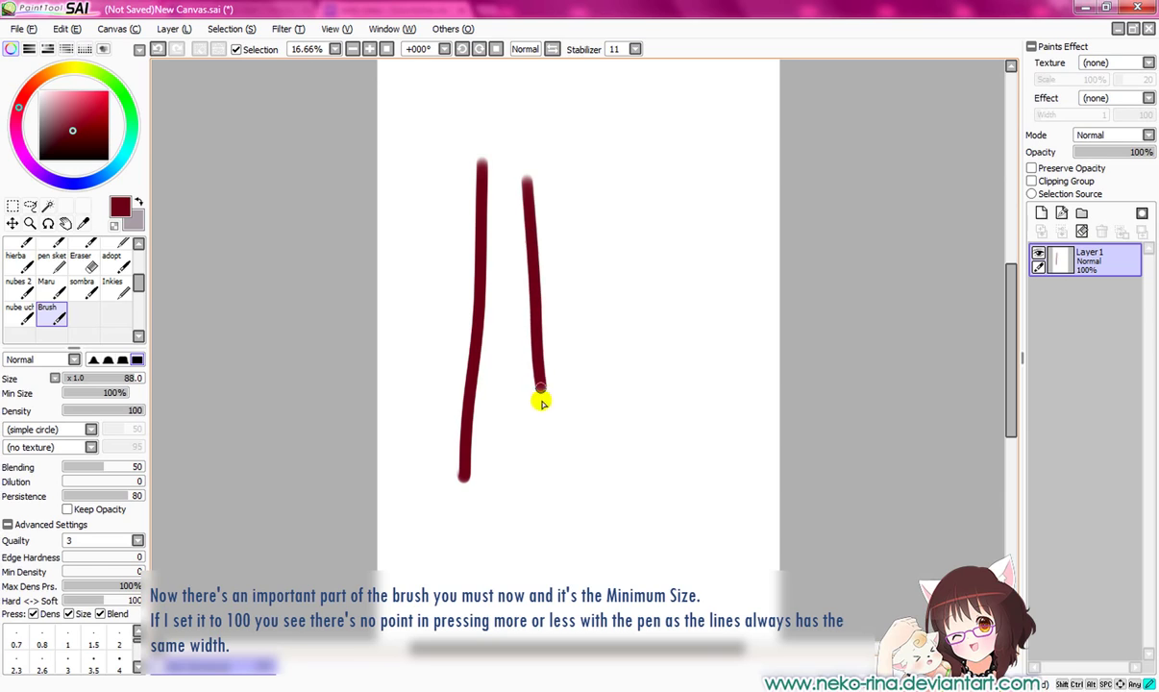
pyautogui.moveTo(581, 198)
pyautogui.mouseDown()
pyautogui.moveTo(583, 276)
pyautogui.moveTo(631, 165)
pyautogui.moveTo(644, 231)
pyautogui.moveTo(679, 249)
pyautogui.moveTo(592, 318)
pyautogui.moveTo(693, 328)
pyautogui.moveTo(605, 414)
pyautogui.moveTo(667, 467)
pyautogui.moveTo(605, 557)
pyautogui.moveTo(642, 553)
pyautogui.mouseUp()
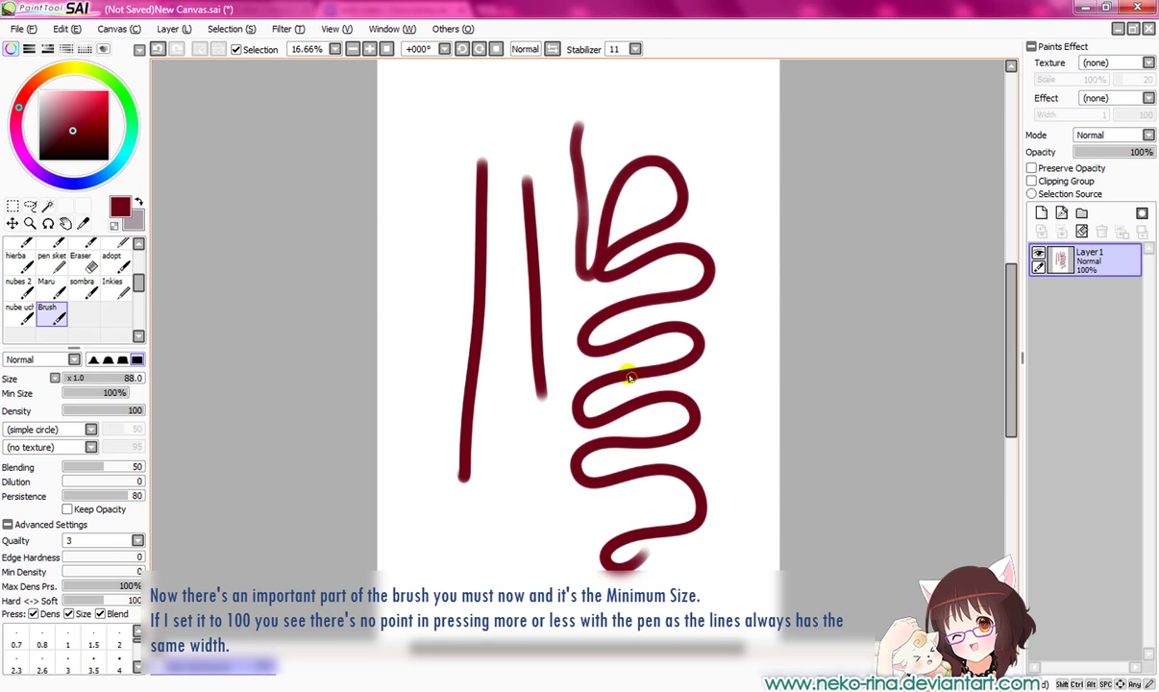
pyautogui.moveTo(89, 396); pyautogui.dragTo(56, 394)
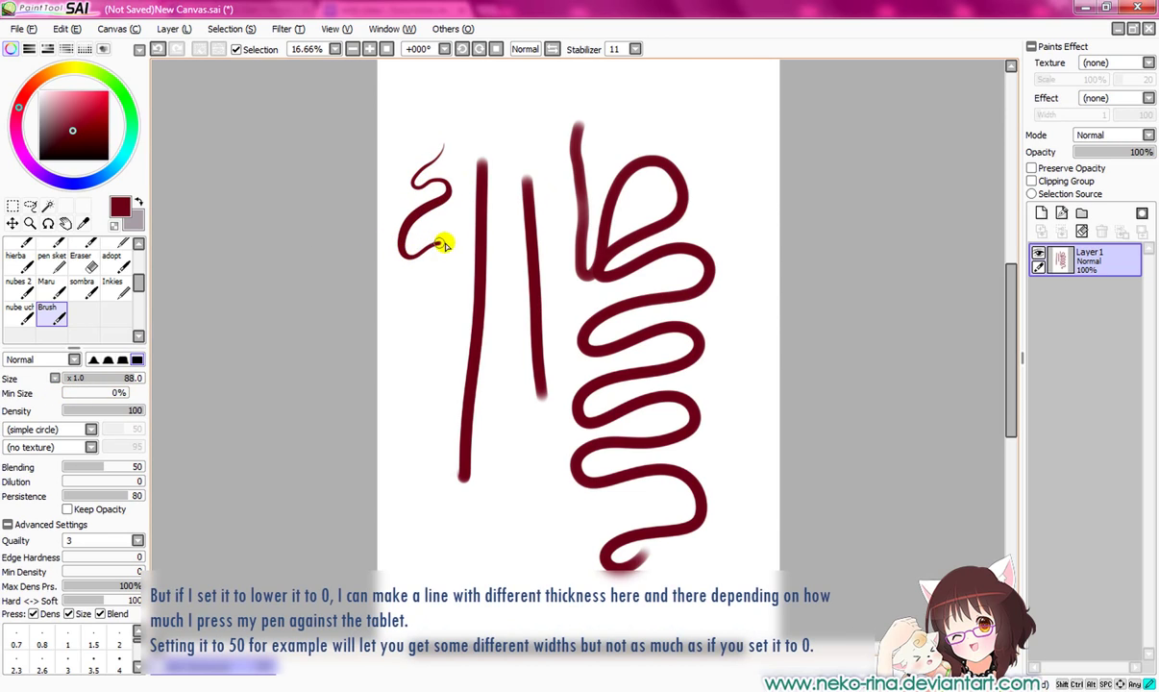
# Draw two pressure-tapered squiggles across the lines, then clear Layer1.
pyautogui.moveTo(437, 301)
pyautogui.mouseDown()
pyautogui.moveTo(509, 306)
pyautogui.moveTo(417, 377)
pyautogui.mouseUp()
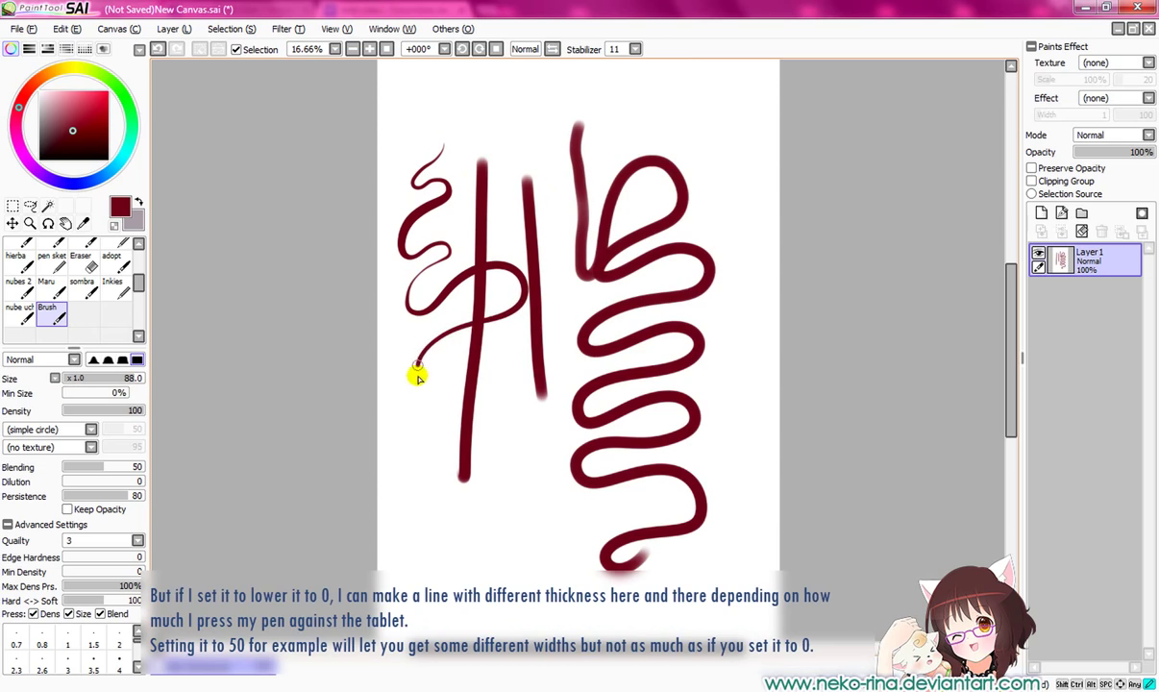
pyautogui.moveTo(483, 350); pyautogui.dragTo(483, 414)
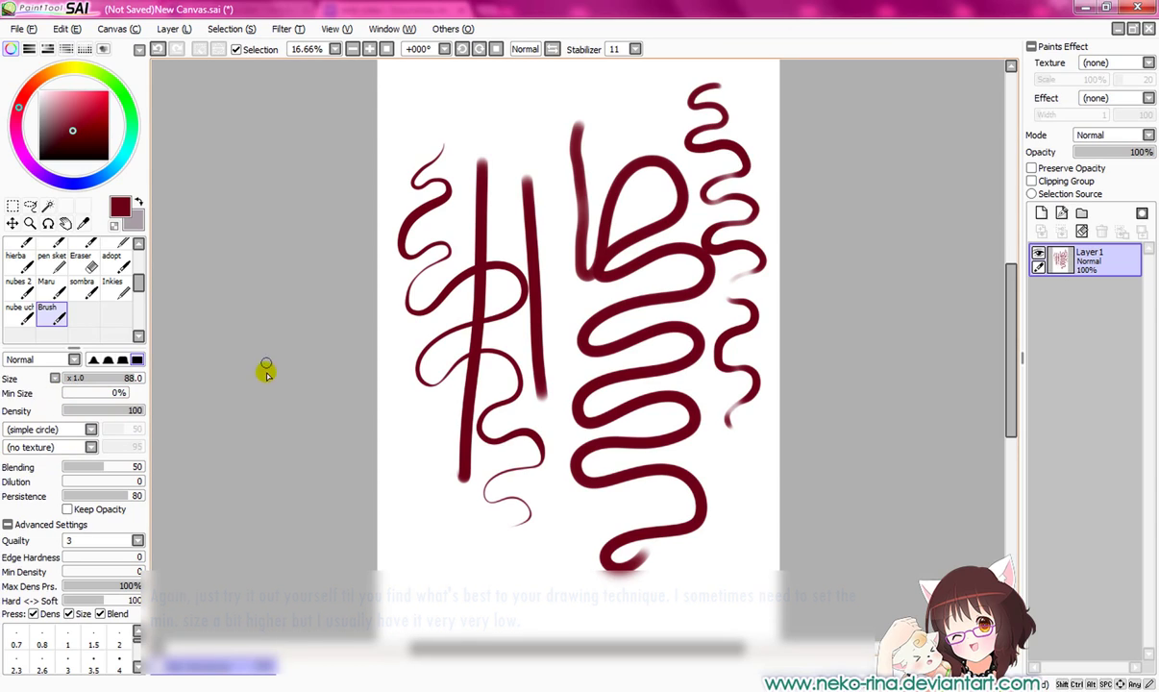
pyautogui.click(1081, 231)
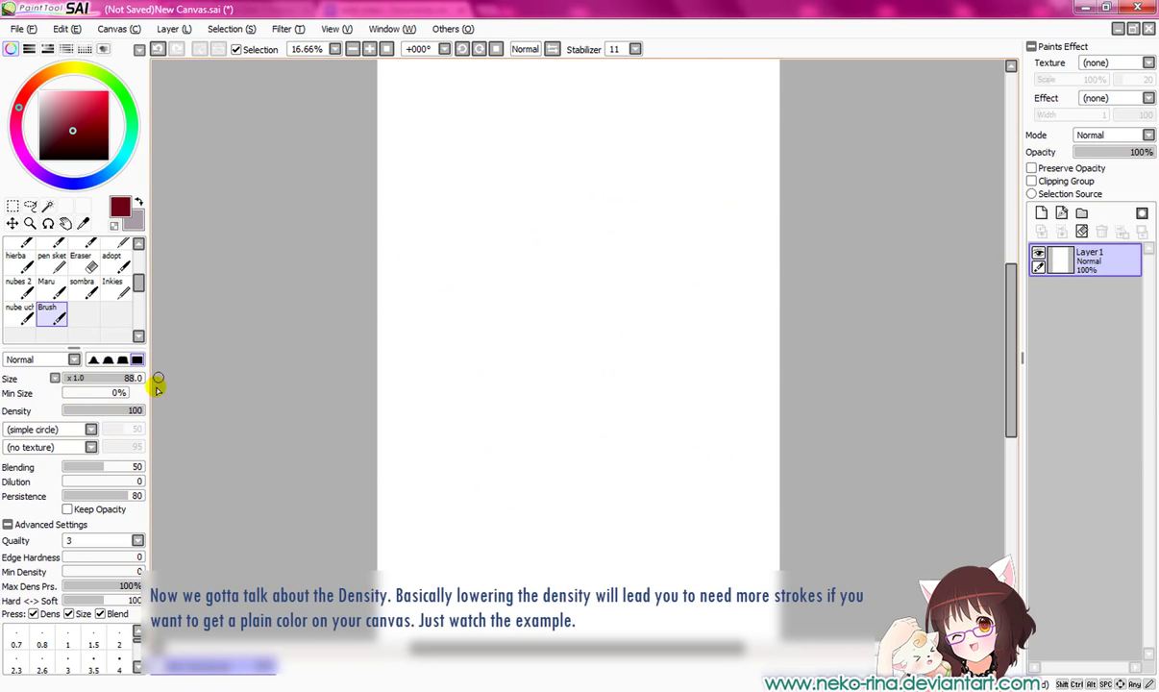
# Set the x5 multiplier and size 425, then paint a solid full-density dark-red blob.
pyautogui.click(59, 379)
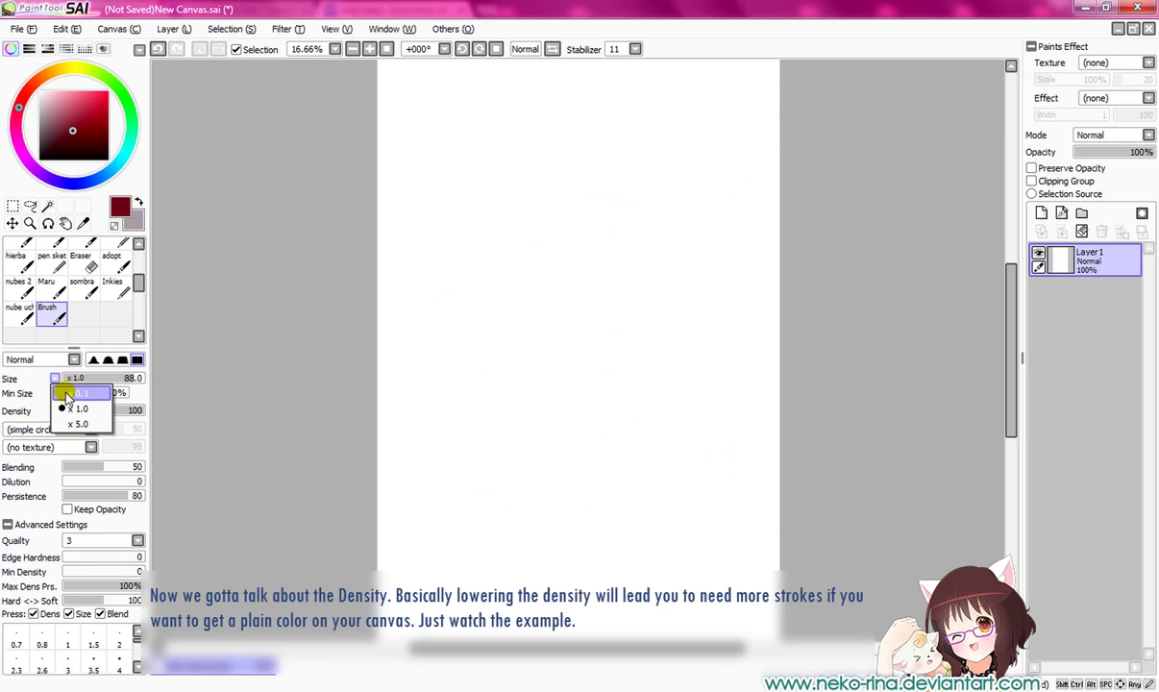
pyautogui.click(72, 417)
pyautogui.moveTo(113, 384); pyautogui.dragTo(134, 378)
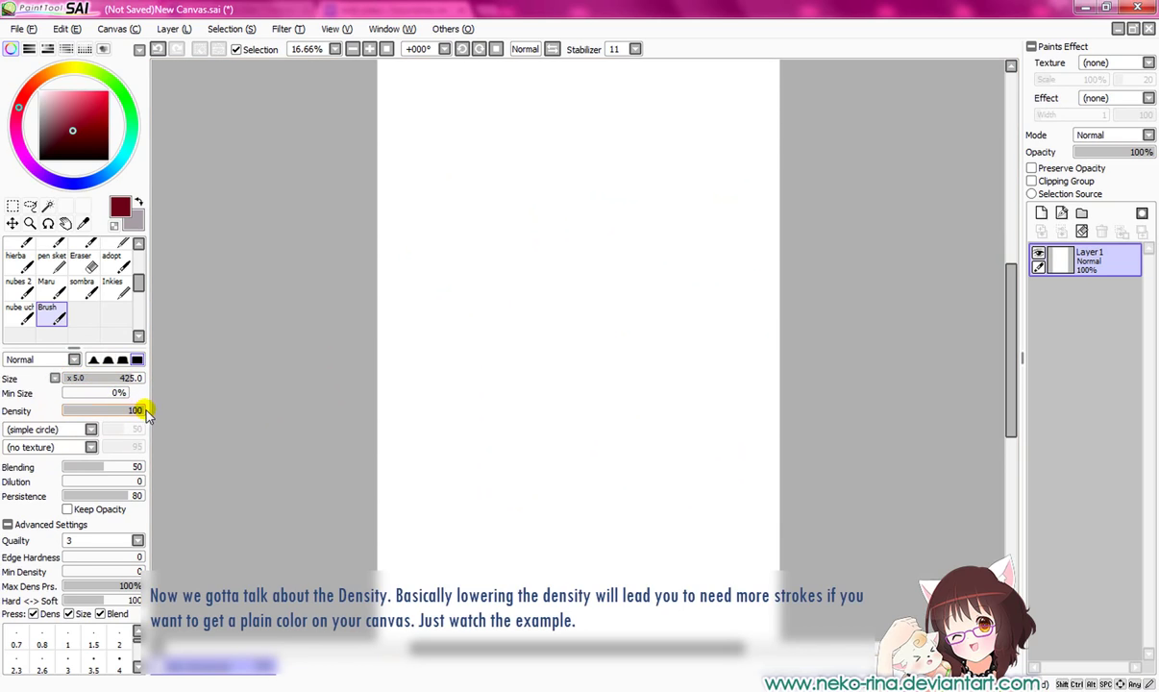
pyautogui.moveTo(476, 123)
pyautogui.mouseDown()
pyautogui.moveTo(445, 188)
pyautogui.moveTo(462, 226)
pyautogui.moveTo(562, 121)
pyautogui.moveTo(572, 165)
pyautogui.moveTo(451, 105)
pyautogui.moveTo(517, 125)
pyautogui.moveTo(510, 108)
pyautogui.moveTo(525, 116)
pyautogui.mouseUp()
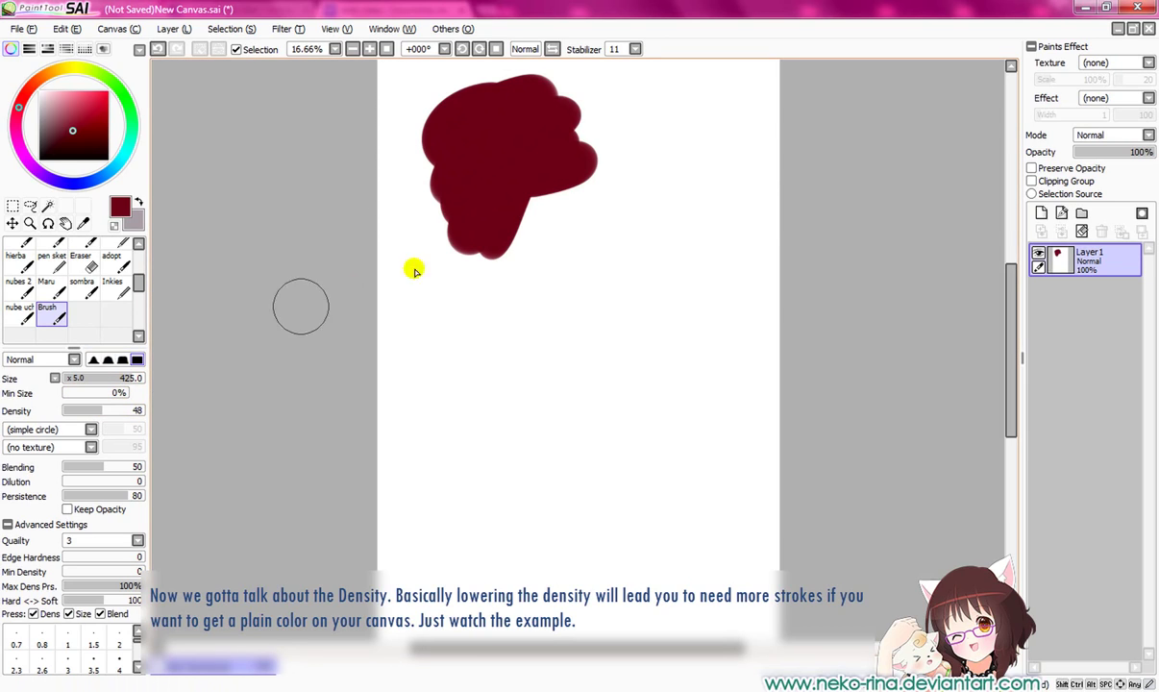
# Paint semi-transparent strokes at lower density, drop density to 9 for a faint stroke, then clear the layer.
pyautogui.moveTo(583, 251)
pyautogui.mouseDown()
pyautogui.moveTo(512, 323)
pyautogui.moveTo(621, 243)
pyautogui.moveTo(575, 300)
pyautogui.moveTo(608, 302)
pyautogui.moveTo(585, 339)
pyautogui.moveTo(625, 336)
pyautogui.moveTo(592, 408)
pyautogui.moveTo(675, 370)
pyautogui.moveTo(676, 339)
pyautogui.mouseUp()
pyautogui.moveTo(652, 255)
pyautogui.mouseDown()
pyautogui.moveTo(693, 214)
pyautogui.moveTo(592, 313)
pyautogui.moveTo(522, 370)
pyautogui.moveTo(673, 235)
pyautogui.moveTo(491, 381)
pyautogui.moveTo(672, 228)
pyautogui.moveTo(486, 383)
pyautogui.mouseUp()
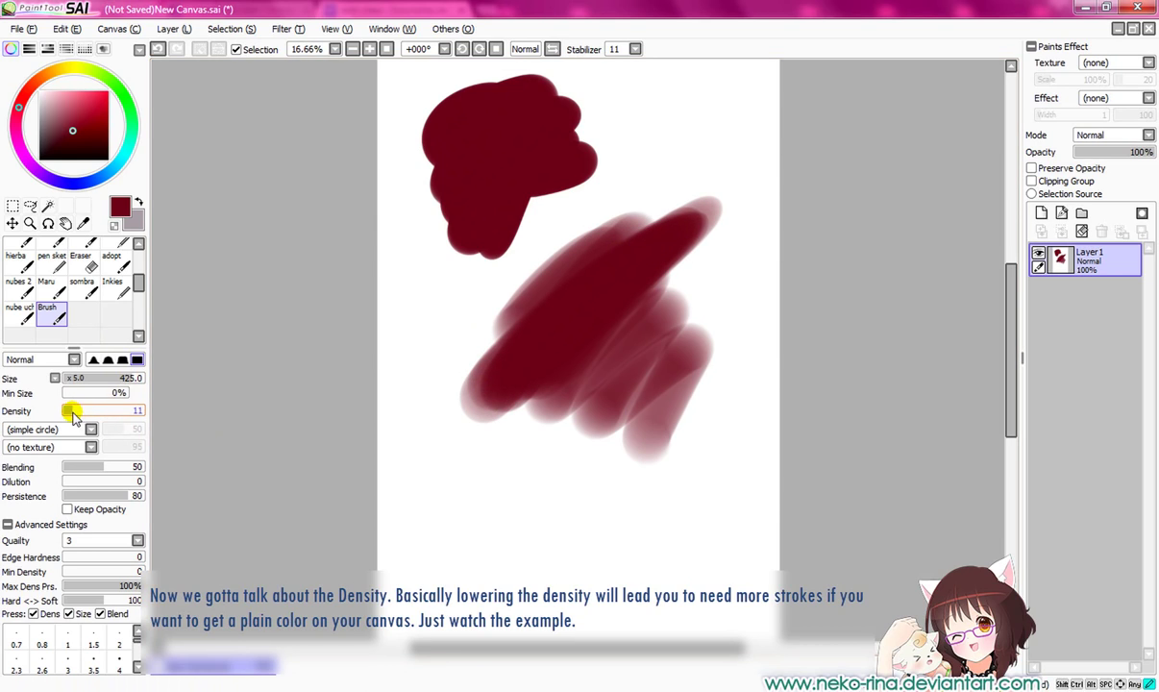
pyautogui.moveTo(73, 415); pyautogui.dragTo(69, 415)
pyautogui.moveTo(492, 551)
pyautogui.mouseDown()
pyautogui.moveTo(421, 471)
pyautogui.moveTo(528, 580)
pyautogui.moveTo(452, 450)
pyautogui.moveTo(527, 538)
pyautogui.moveTo(468, 507)
pyautogui.moveTo(447, 453)
pyautogui.moveTo(512, 533)
pyautogui.moveTo(449, 490)
pyautogui.moveTo(517, 549)
pyautogui.moveTo(464, 527)
pyautogui.mouseUp()
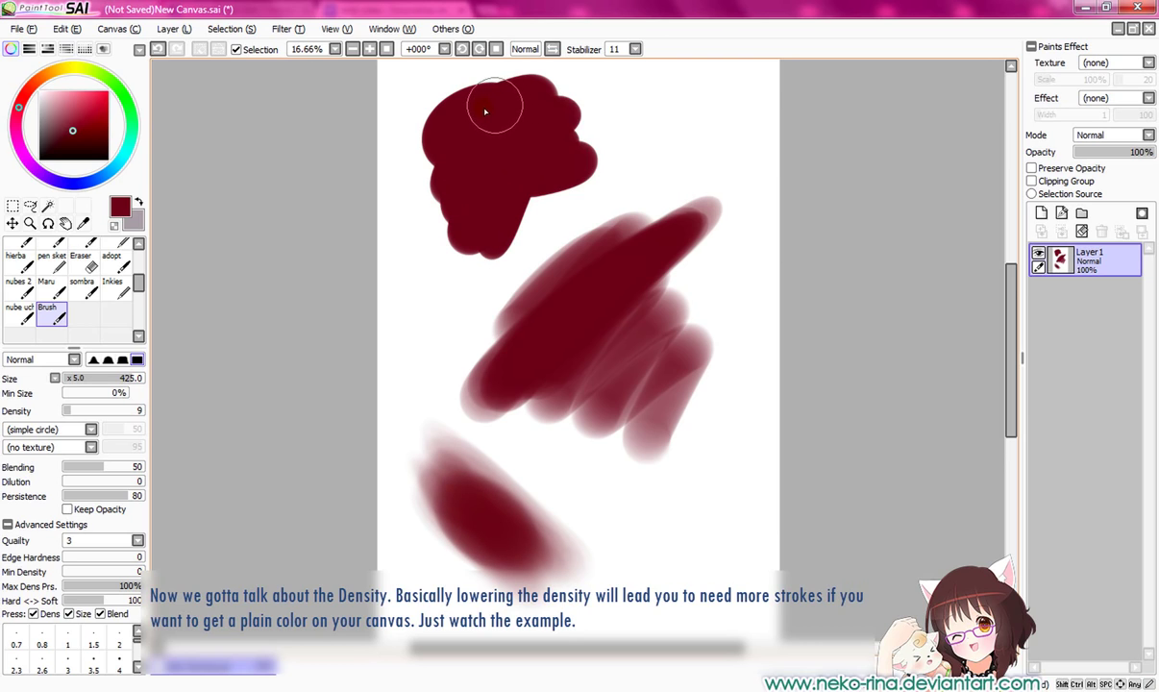
pyautogui.click(1081, 232)
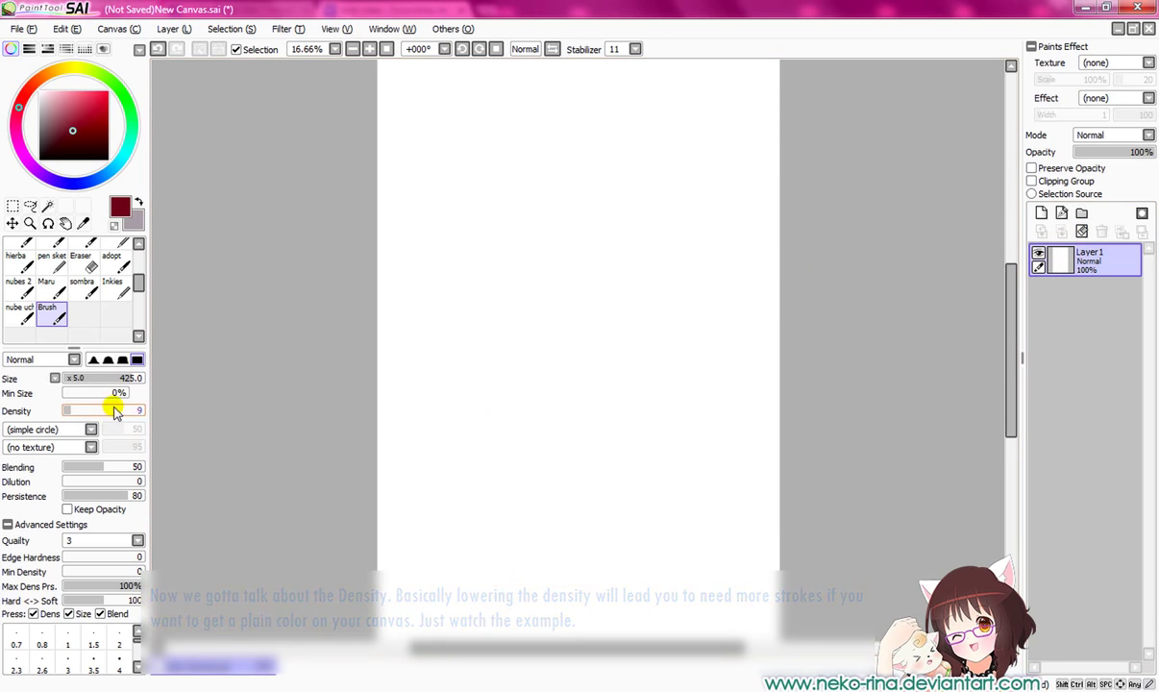
# Restore density to 100, switch the brush shape to Crust, and paint a rough-textured stroke.
pyautogui.moveTo(114, 411); pyautogui.dragTo(174, 404)
pyautogui.click(55, 431)
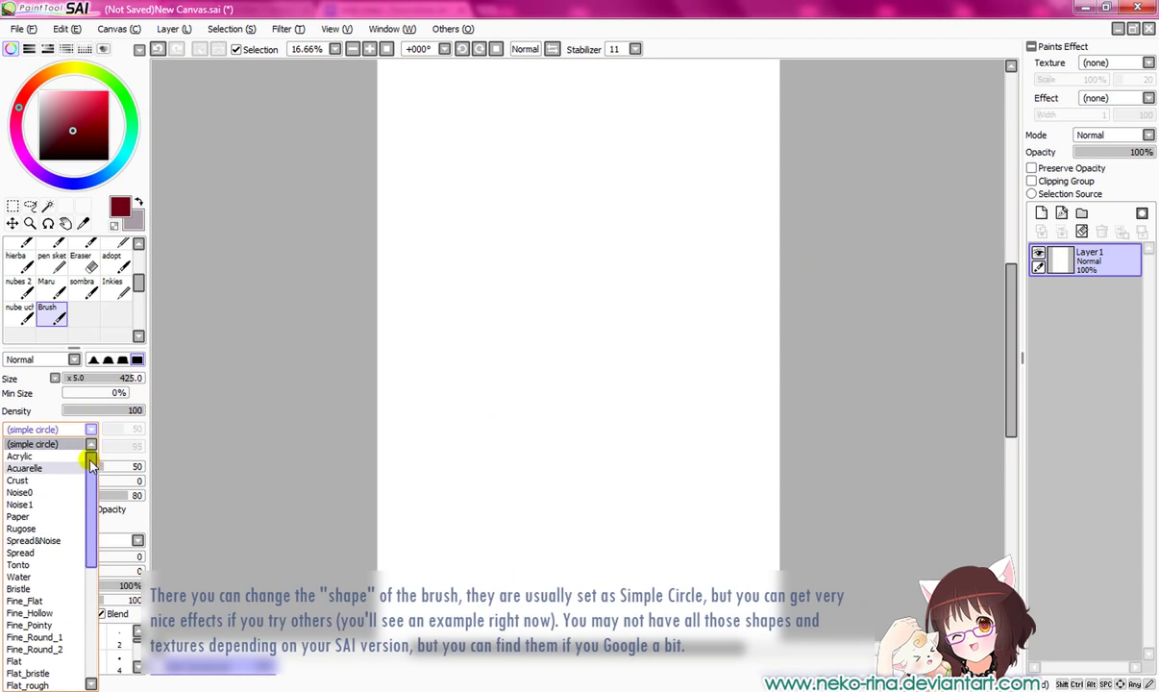
pyautogui.moveTo(91, 479)
pyautogui.mouseDown()
pyautogui.moveTo(90, 583)
pyautogui.moveTo(90, 470)
pyautogui.mouseUp()
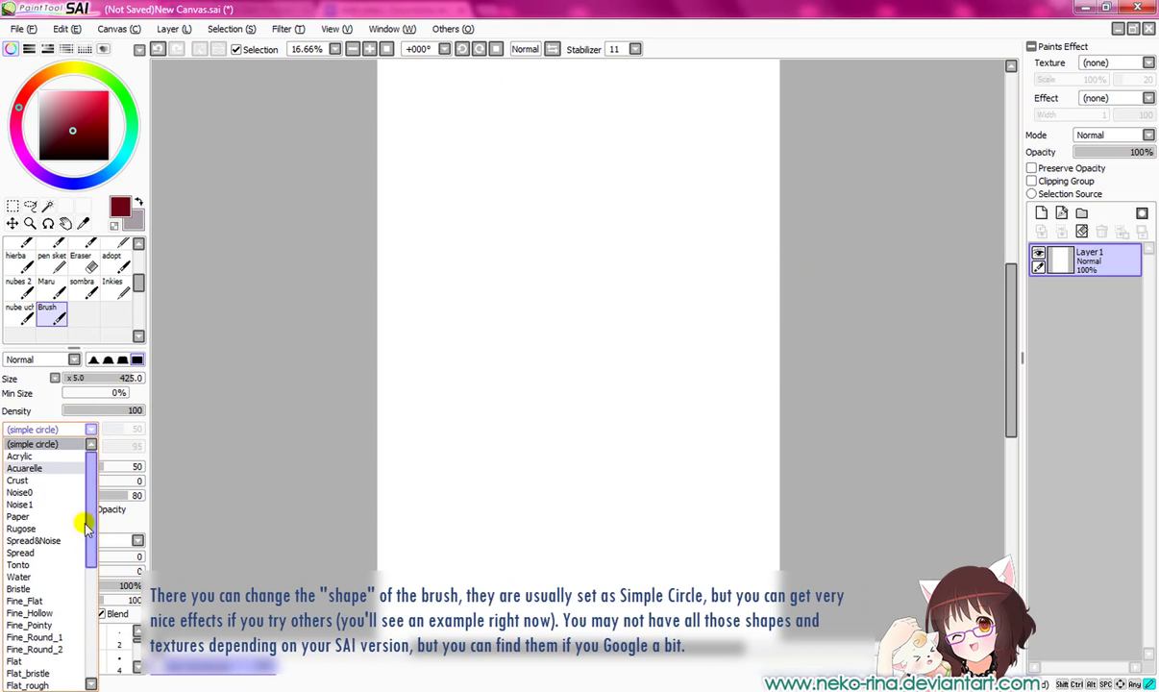
pyautogui.moveTo(96, 522)
pyautogui.mouseDown()
pyautogui.moveTo(96, 613)
pyautogui.moveTo(99, 501)
pyautogui.moveTo(93, 590)
pyautogui.moveTo(90, 517)
pyautogui.moveTo(63, 454)
pyautogui.mouseUp()
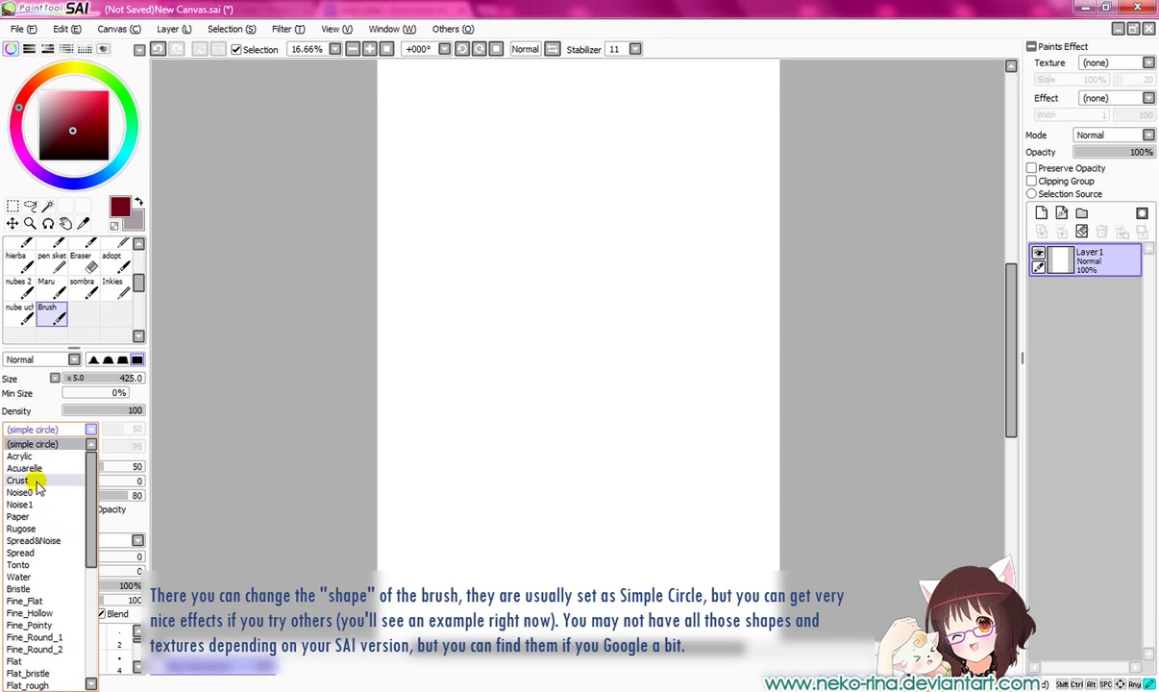
pyautogui.click(33, 481)
pyautogui.moveTo(490, 197)
pyautogui.mouseDown()
pyautogui.moveTo(531, 358)
pyautogui.moveTo(452, 434)
pyautogui.moveTo(652, 232)
pyautogui.moveTo(440, 130)
pyautogui.moveTo(625, 163)
pyautogui.moveTo(564, 85)
pyautogui.moveTo(634, 207)
pyautogui.mouseUp()
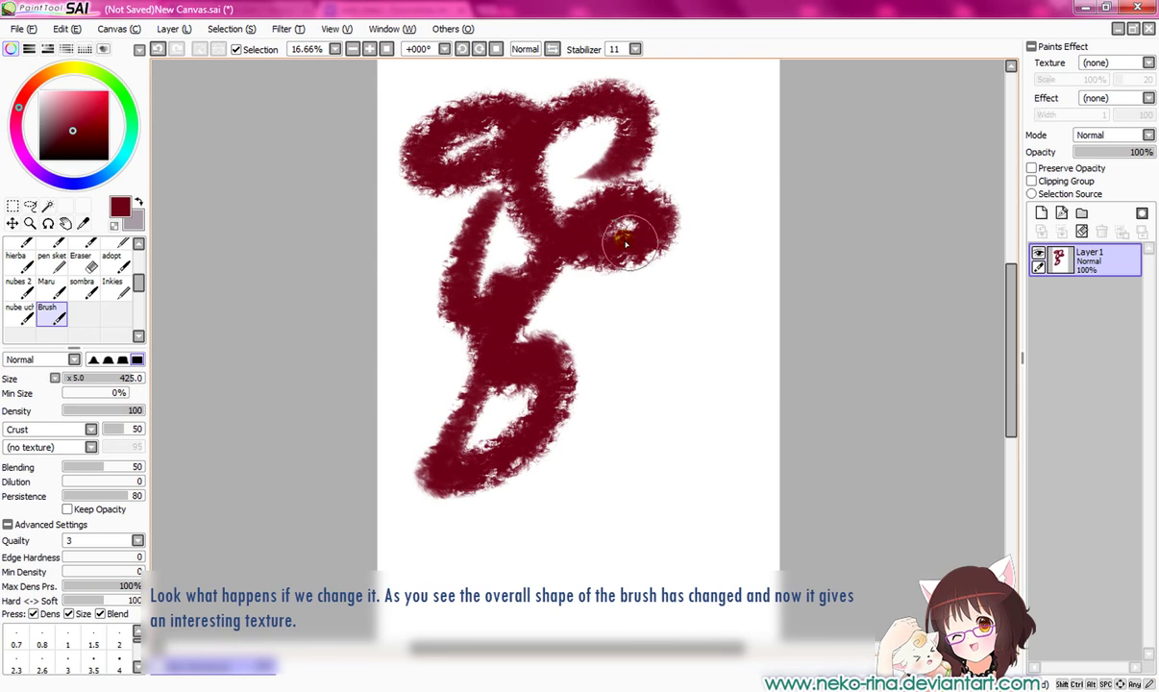
pyautogui.click(56, 428)
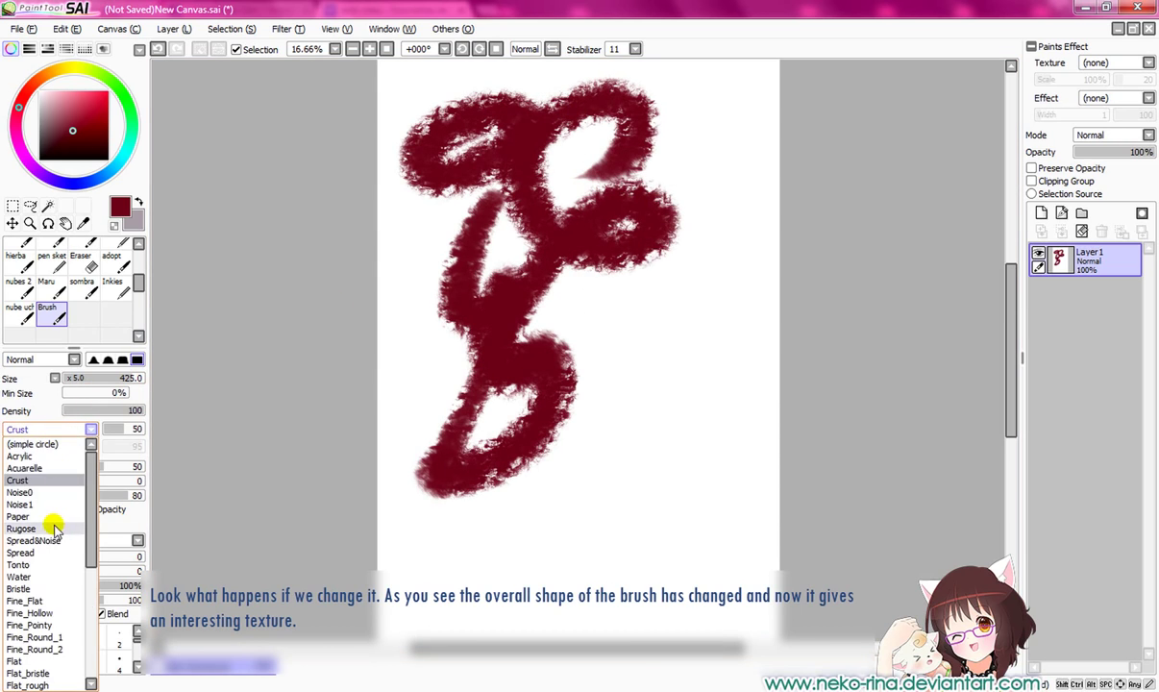
# Set the brush shape to Fine_Hollow and paint three test strokes.
pyautogui.click(43, 612)
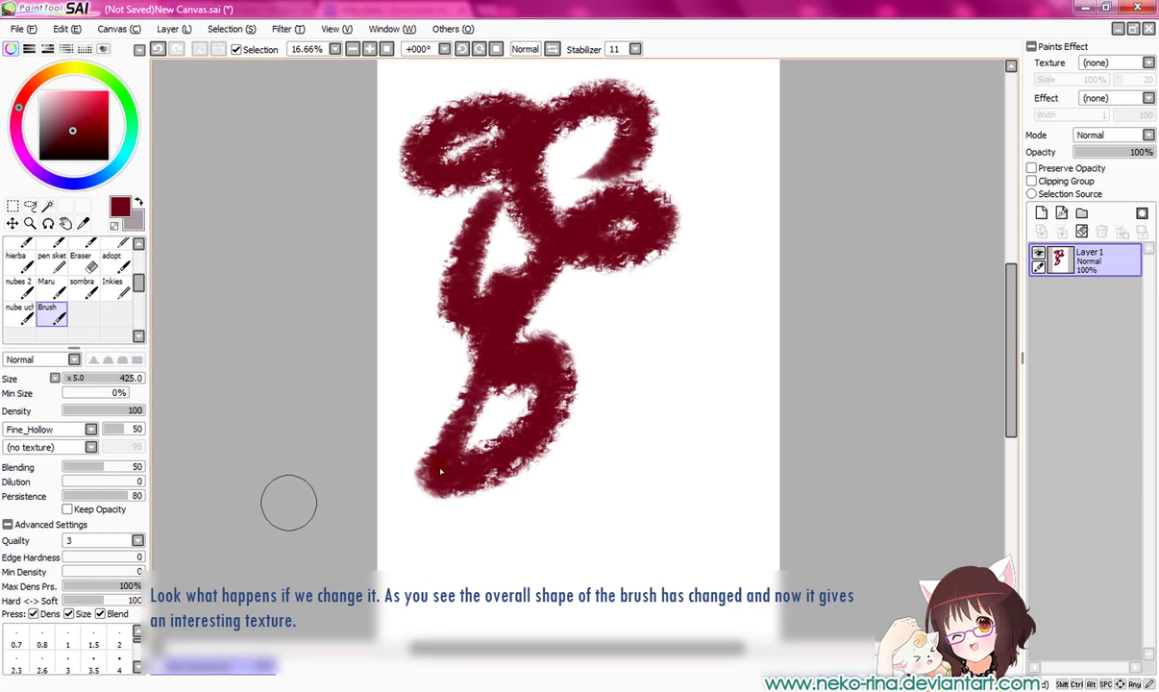
pyautogui.moveTo(697, 272); pyautogui.dragTo(574, 550)
pyautogui.moveTo(639, 306); pyautogui.dragTo(565, 447)
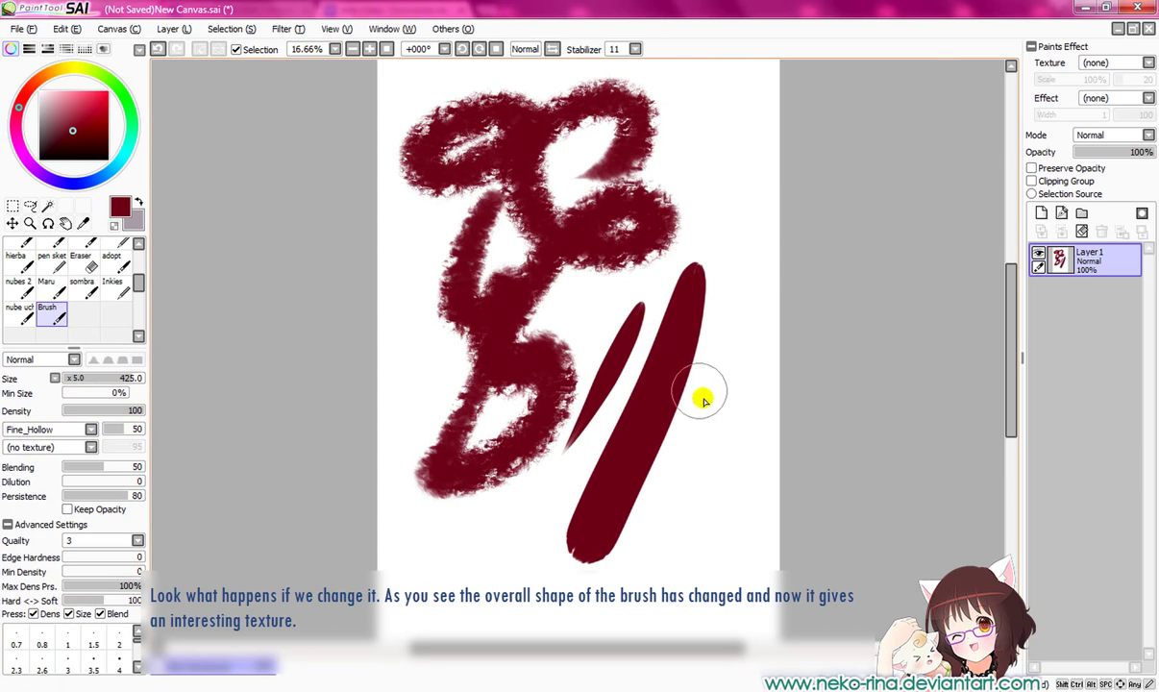
pyautogui.moveTo(724, 214); pyautogui.dragTo(735, 325)
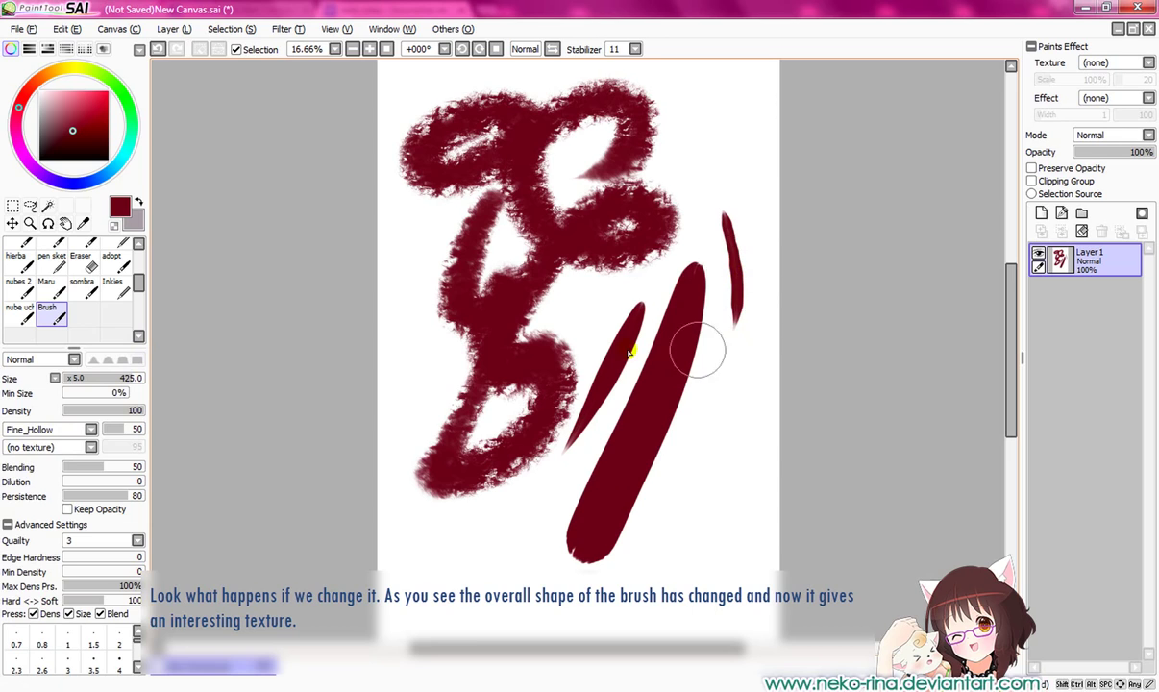
# Zoom in on the strokes and change the brush shape to Prueba.
pyautogui.click(30, 223)
pyautogui.click(706, 259)
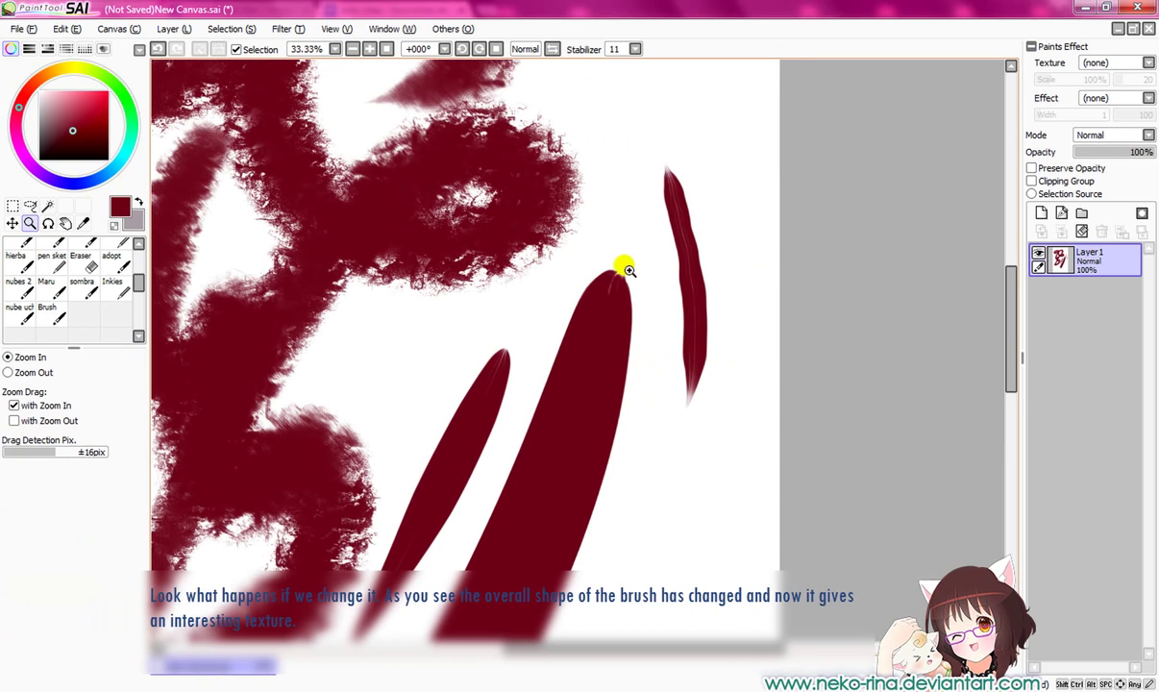
pyautogui.click(47, 312)
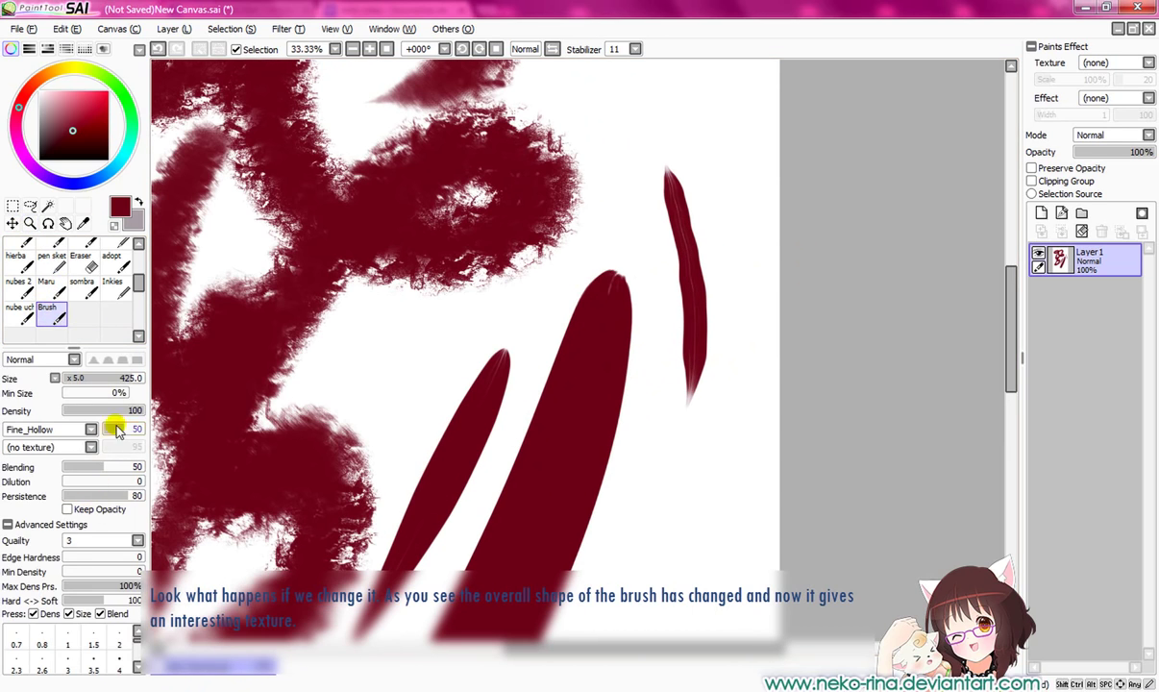
pyautogui.click(48, 430)
pyautogui.scroll(-1, 76, 586)
pyautogui.scroll(-3, 77, 587)
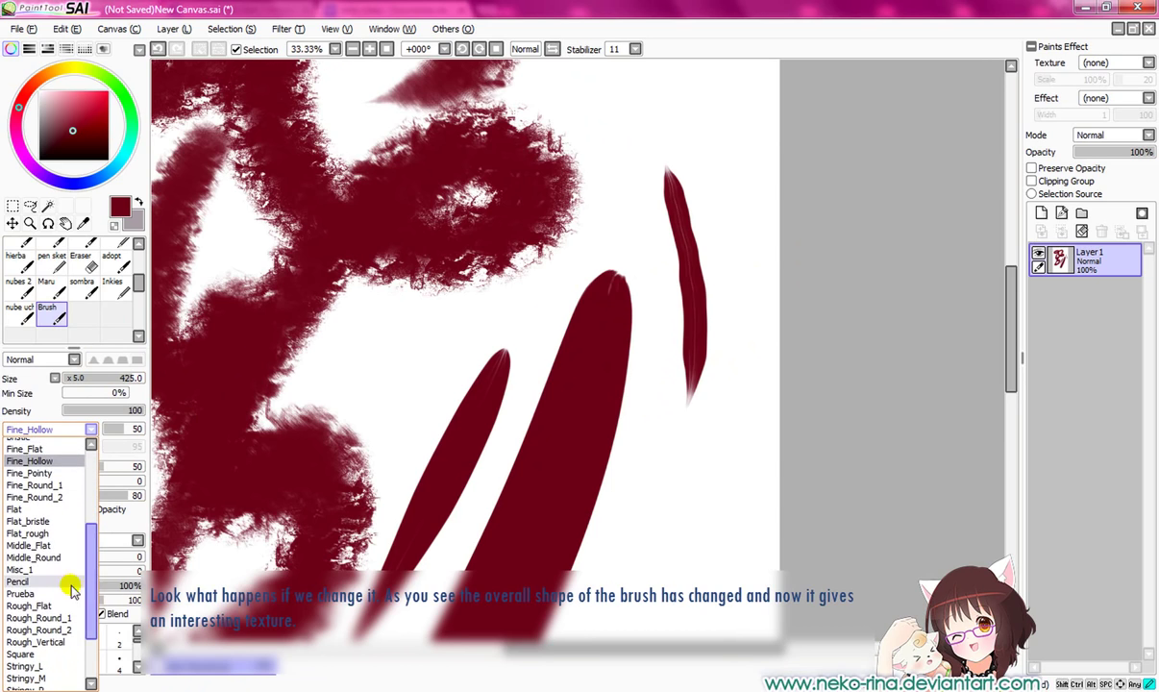
pyautogui.click(72, 593)
# Paint several textured Prueba test strokes, then zoom out and clear the layer.
pyautogui.moveTo(635, 120)
pyautogui.mouseDown()
pyautogui.moveTo(621, 134)
pyautogui.moveTo(679, 420)
pyautogui.moveTo(719, 435)
pyautogui.mouseUp()
pyautogui.moveTo(737, 129); pyautogui.dragTo(693, 197)
pyautogui.moveTo(682, 125)
pyautogui.mouseDown()
pyautogui.moveTo(690, 101)
pyautogui.moveTo(548, 81)
pyautogui.mouseUp()
pyautogui.moveTo(471, 280); pyautogui.dragTo(368, 363)
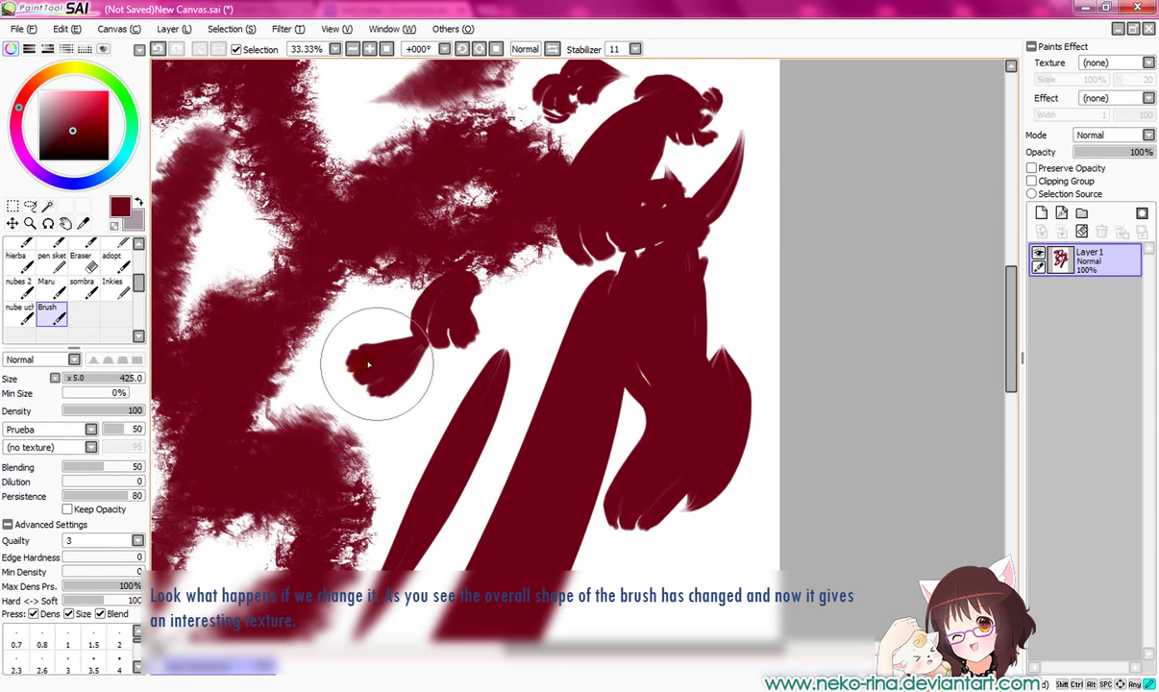
pyautogui.click(351, 48)
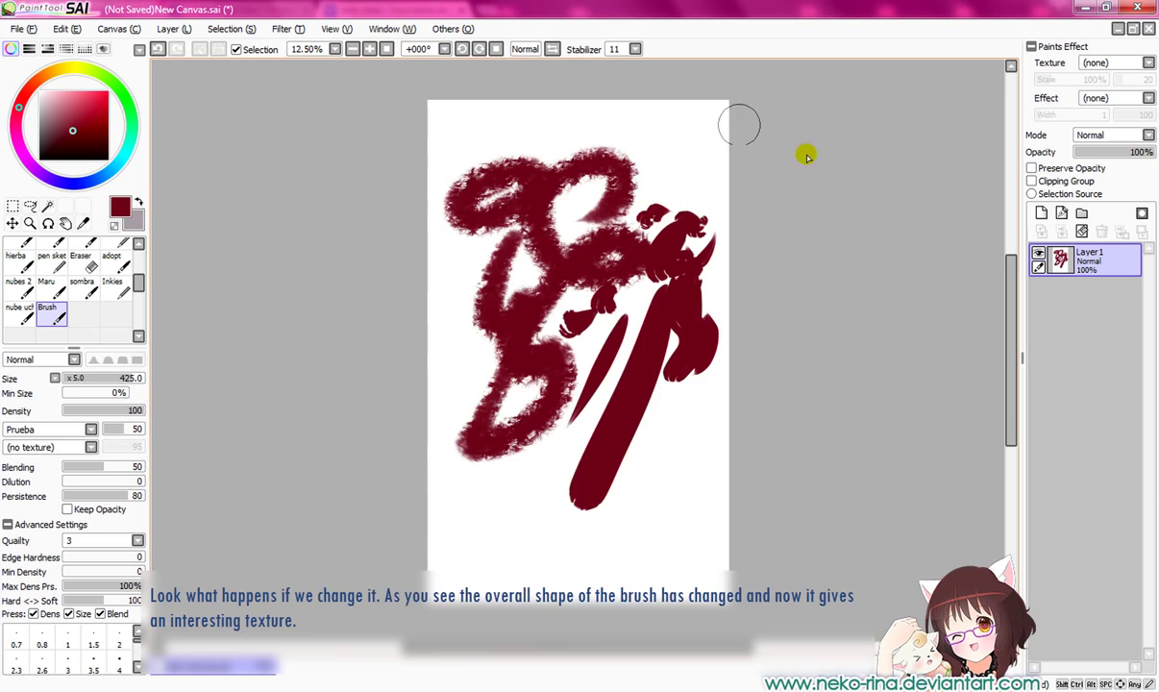
pyautogui.click(1081, 233)
pyautogui.click(39, 447)
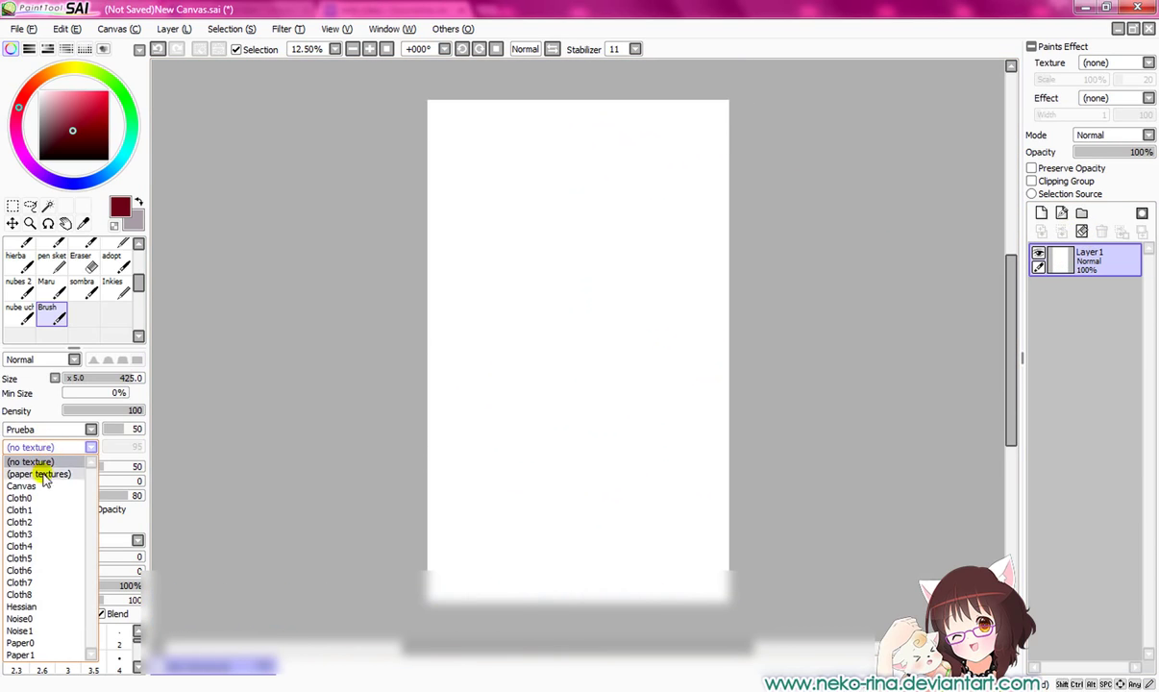
# Set the brush texture to Cloth3 and paint two tall strokes at 33.33% zoom.
pyautogui.click(39, 533)
pyautogui.click(370, 49)
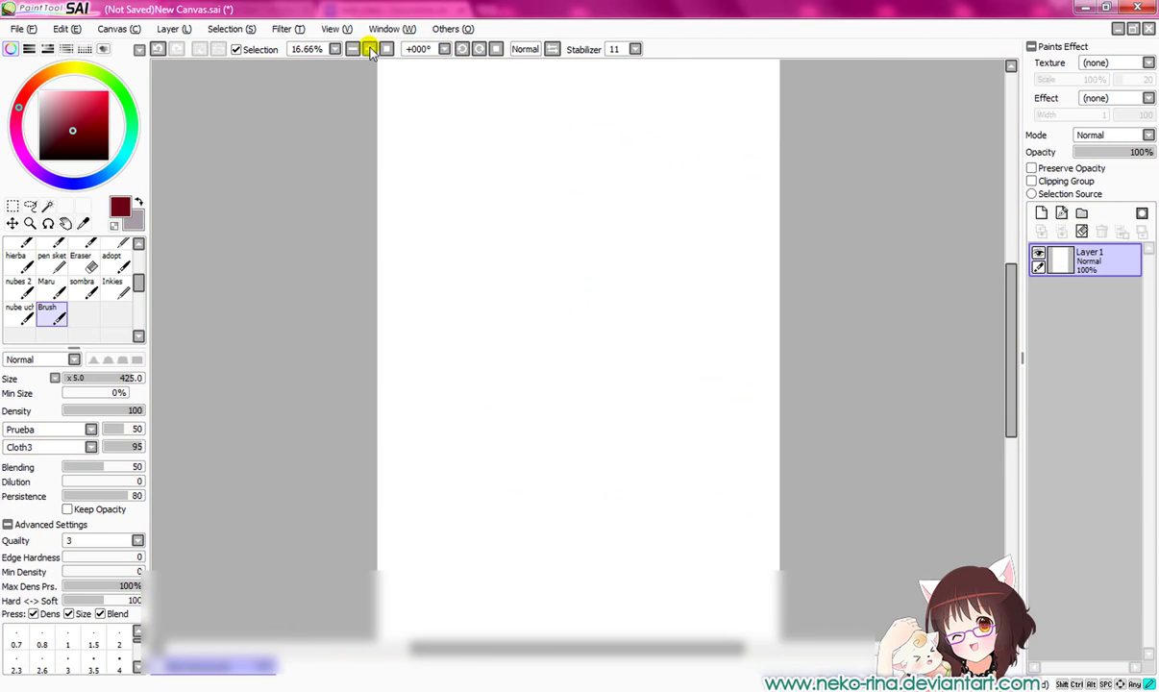
pyautogui.click(370, 49)
pyautogui.click(372, 48)
pyautogui.moveTo(375, 123); pyautogui.dragTo(385, 394)
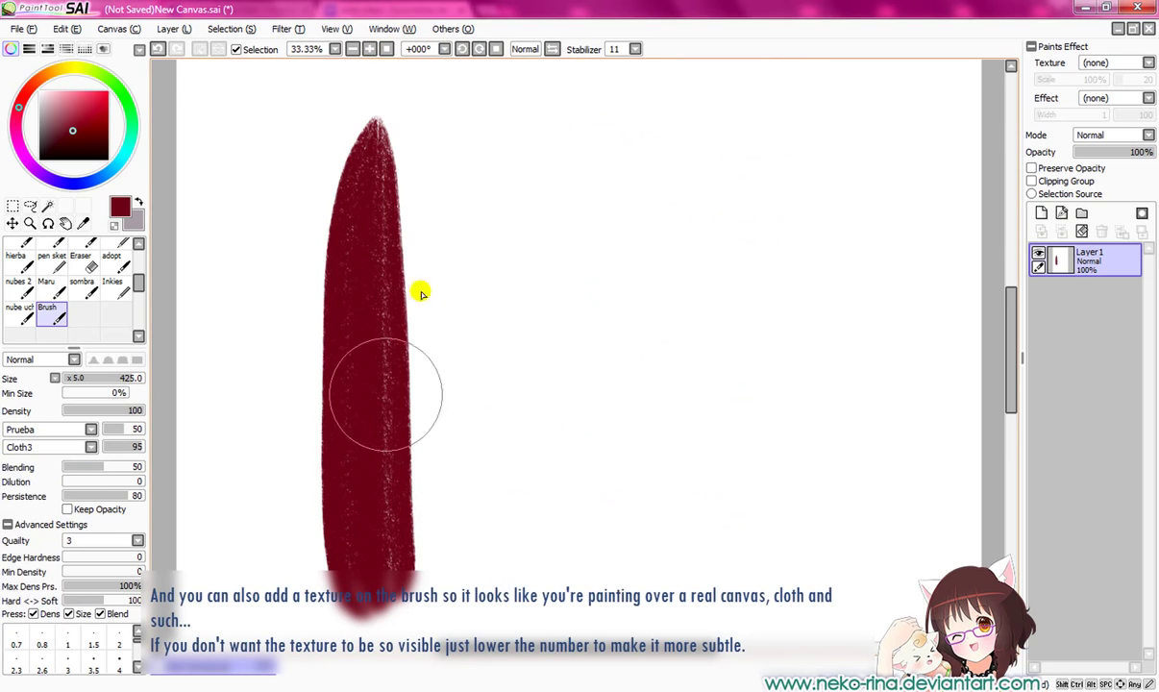
pyautogui.moveTo(420, 173)
pyautogui.mouseDown()
pyautogui.moveTo(439, 491)
pyautogui.moveTo(500, 586)
pyautogui.mouseUp()
# Change the brush shape to (simple circle) and paint several textured strokes to the right.
pyautogui.click(48, 430)
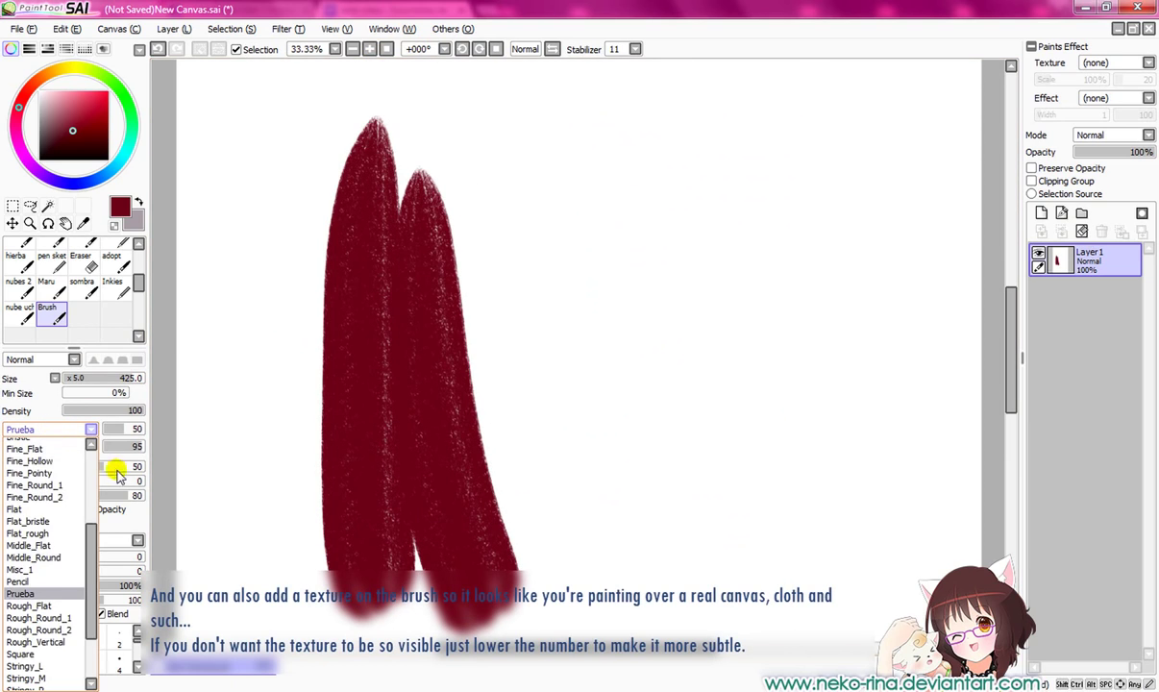
pyautogui.moveTo(93, 545); pyautogui.dragTo(91, 444)
pyautogui.click(44, 442)
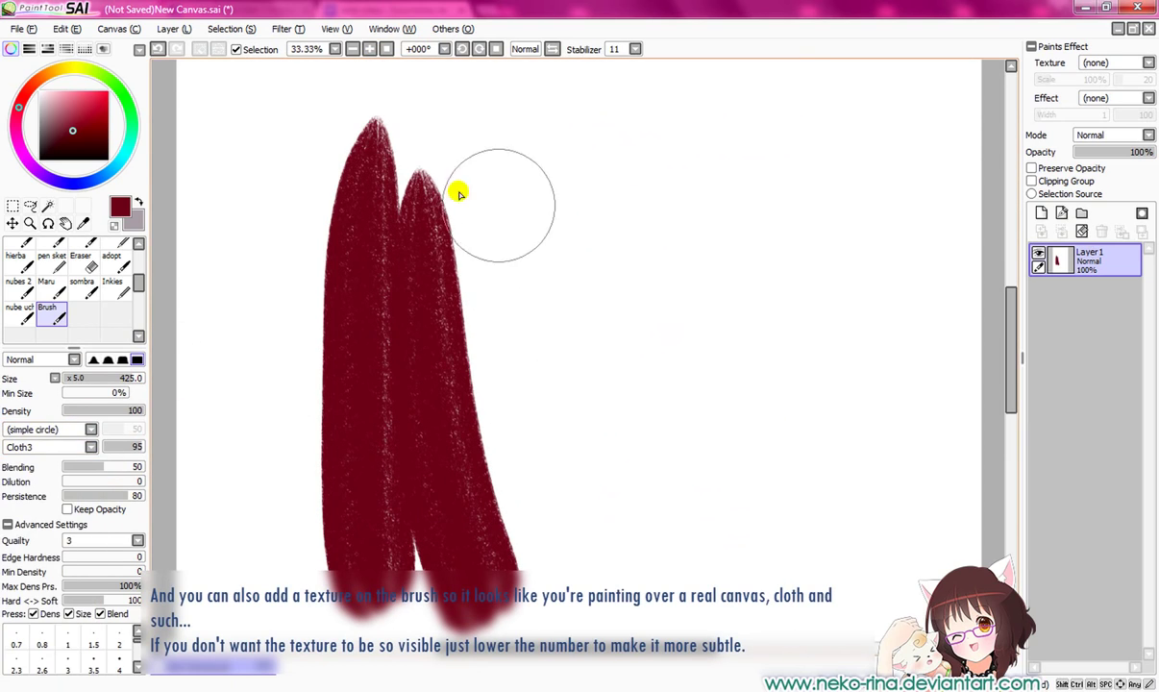
pyautogui.moveTo(519, 154); pyautogui.dragTo(571, 519)
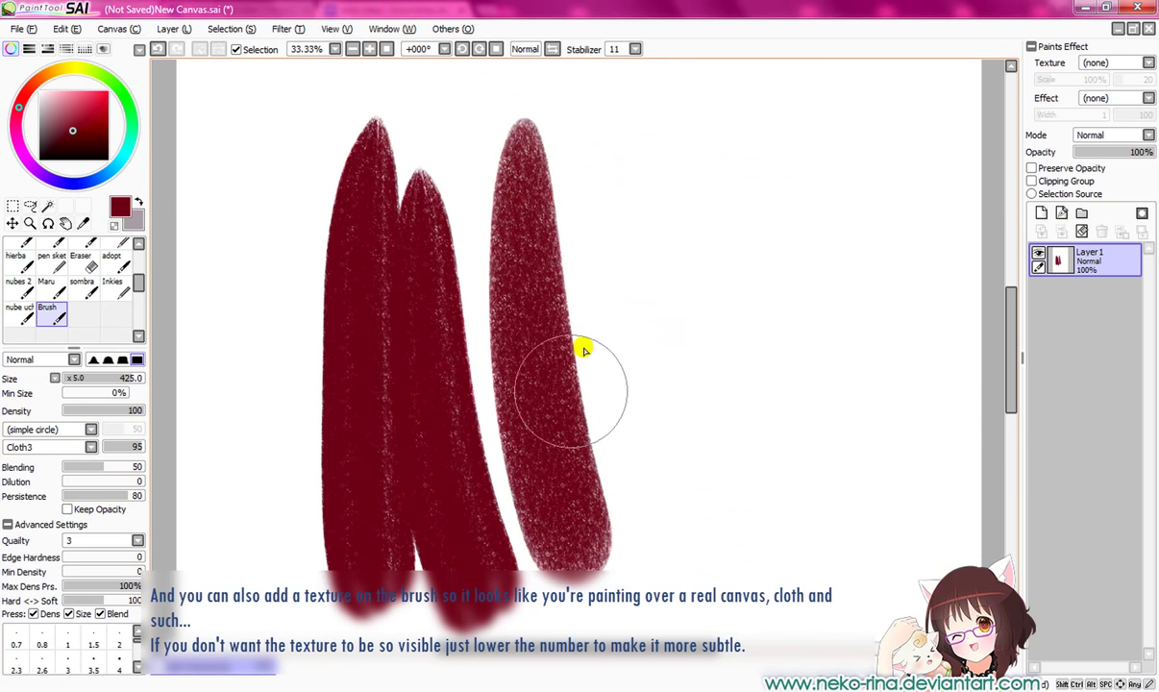
pyautogui.click(576, 154)
pyautogui.moveTo(577, 120); pyautogui.dragTo(615, 547)
pyautogui.moveTo(639, 115); pyautogui.dragTo(717, 524)
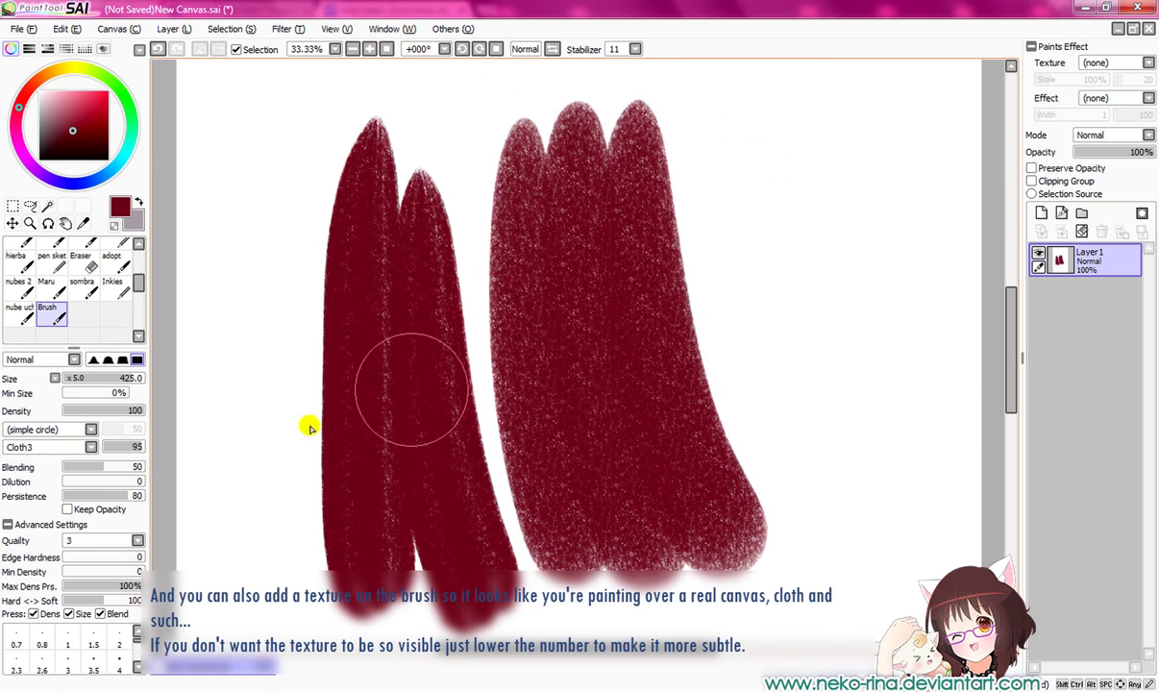
# Switch the texture to Paper0, paint two soft strokes, and zoom to 50% on the right edge.
pyautogui.click(58, 450)
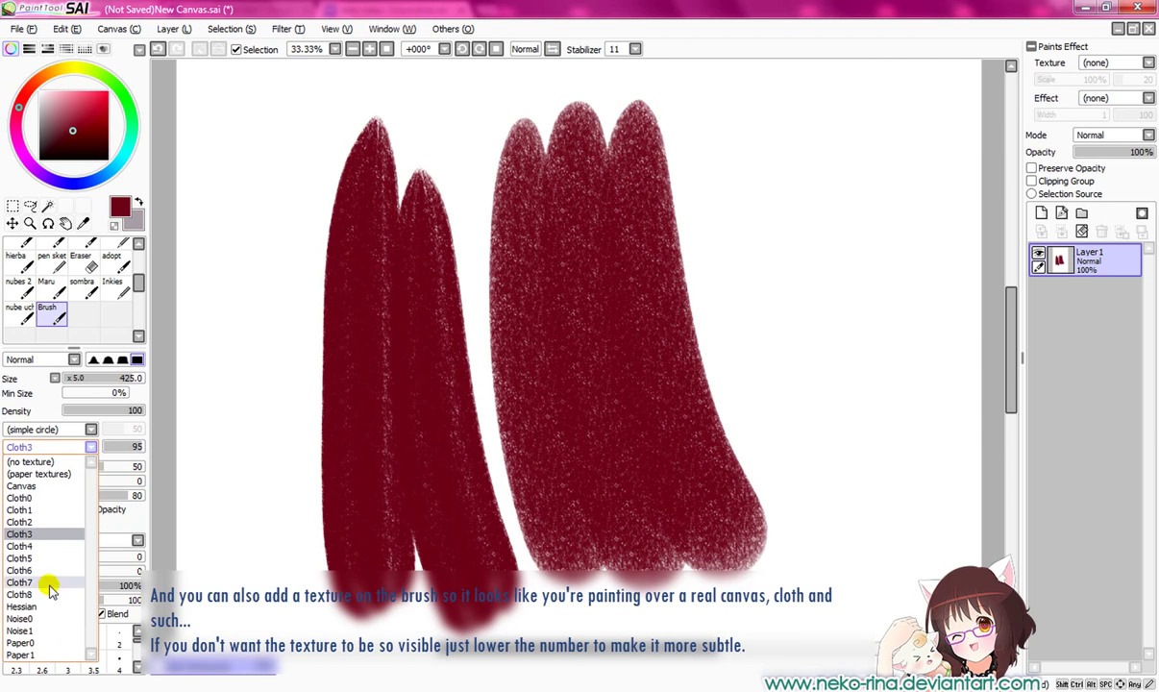
pyautogui.click(36, 642)
pyautogui.moveTo(814, 140); pyautogui.dragTo(754, 510)
pyautogui.moveTo(845, 168)
pyautogui.mouseDown()
pyautogui.moveTo(826, 374)
pyautogui.moveTo(788, 509)
pyautogui.mouseUp()
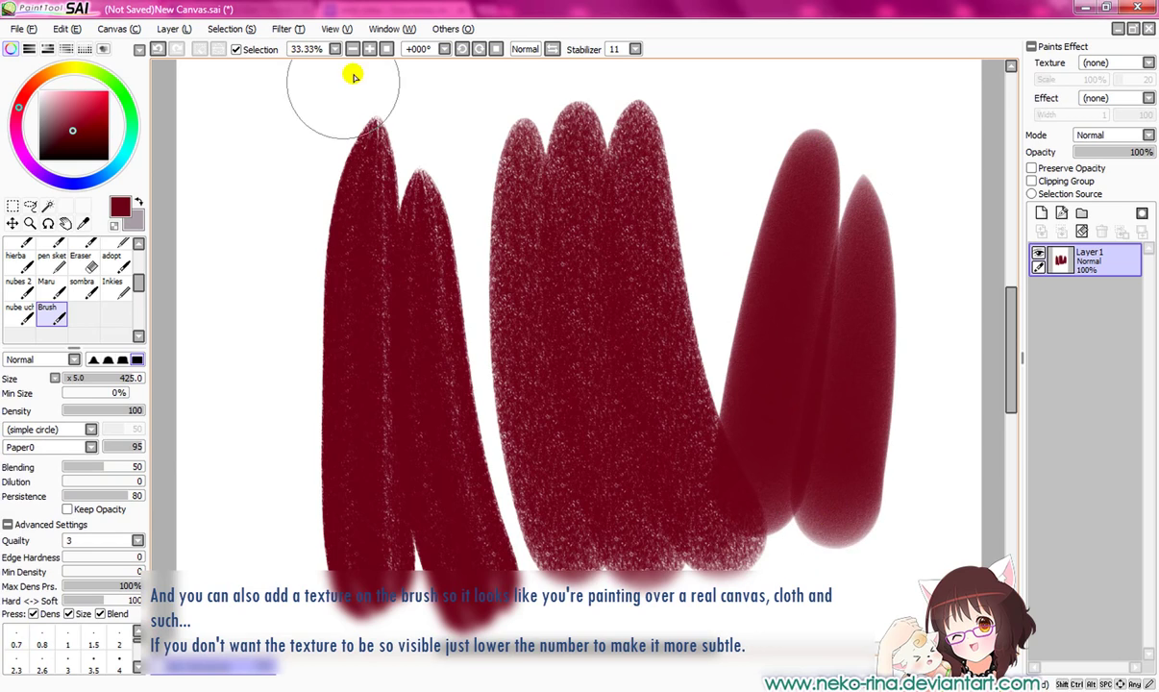
pyautogui.click(370, 49)
pyautogui.moveTo(534, 468); pyautogui.dragTo(236, 468)
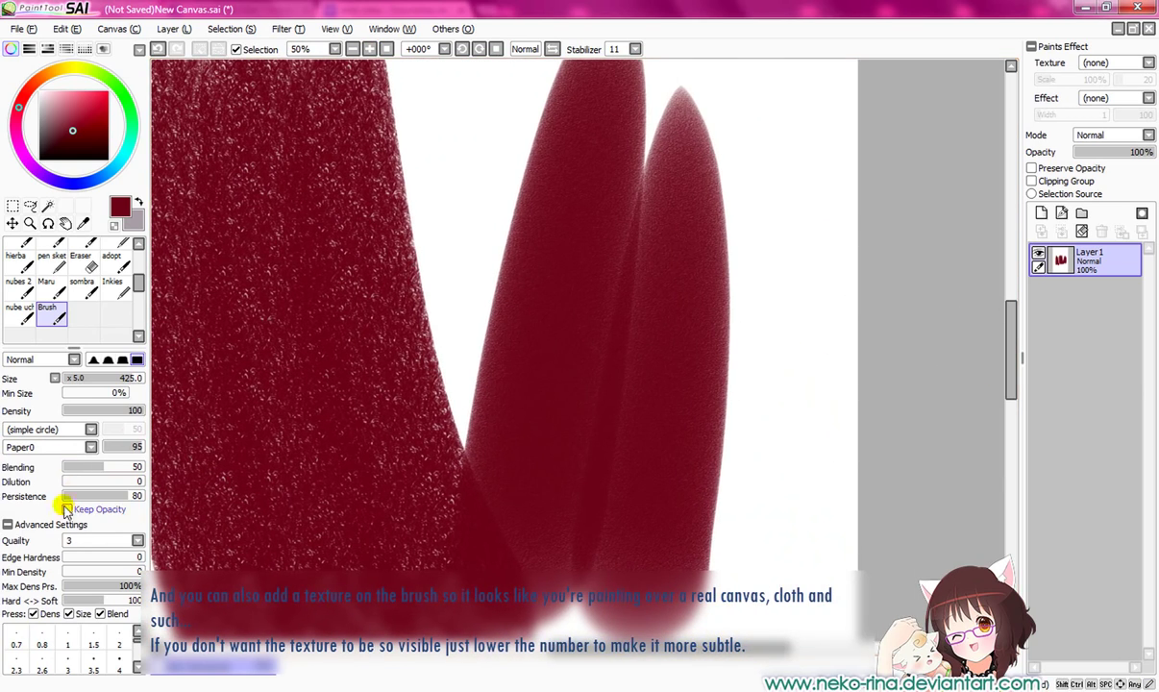
# Switch the texture to (paper textures), paint a test stroke, then clear the layer and zoom out.
pyautogui.click(52, 446)
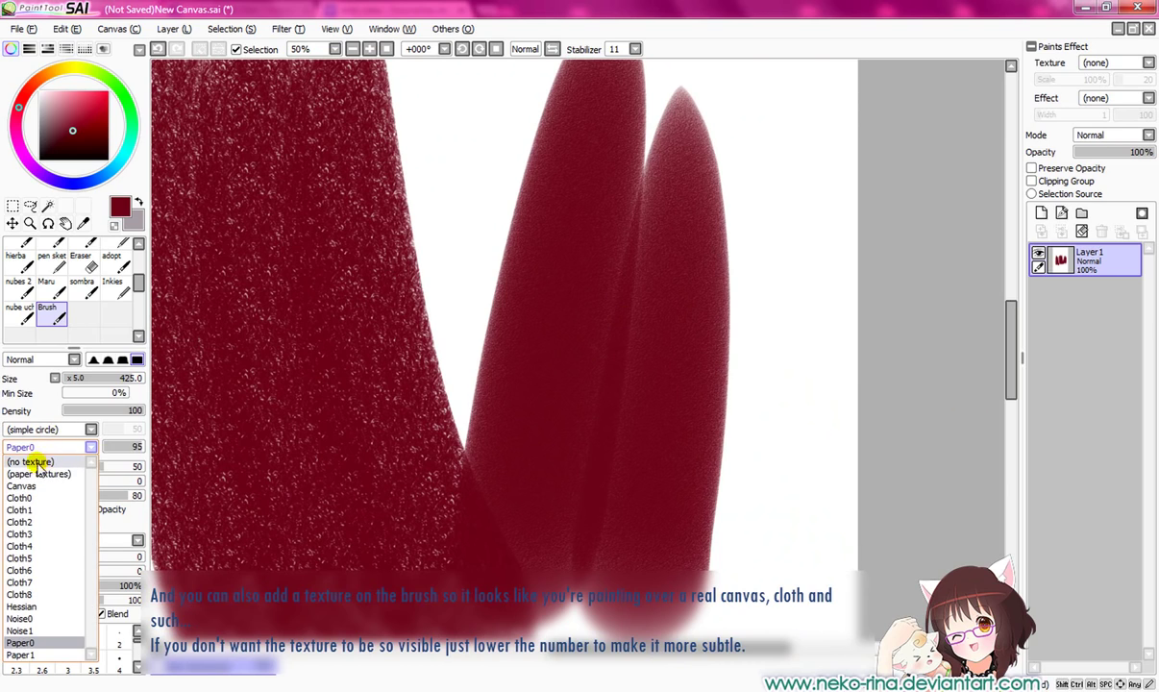
pyautogui.click(39, 474)
pyautogui.moveTo(769, 153); pyautogui.dragTo(710, 406)
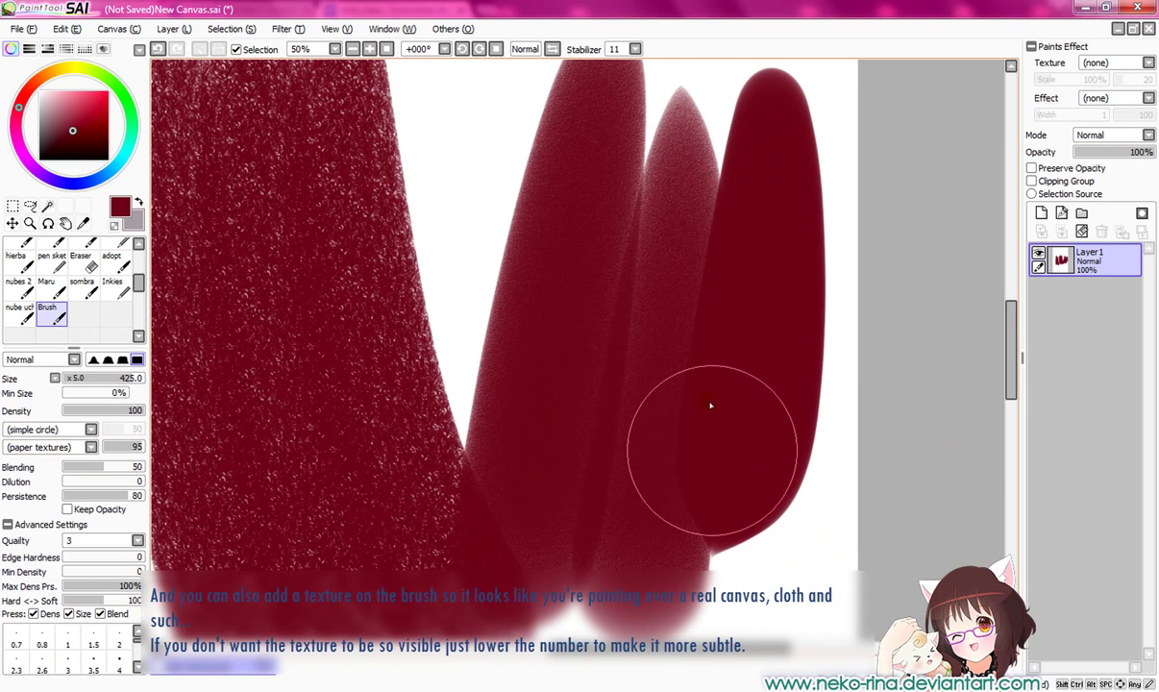
pyautogui.click(50, 448)
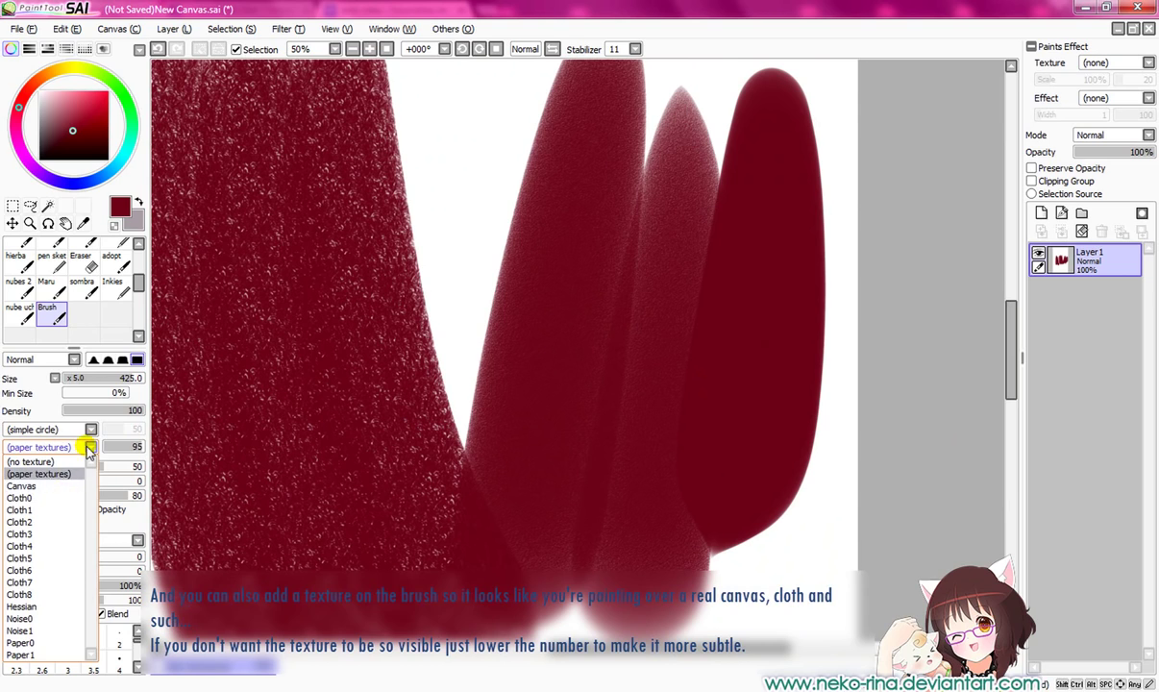
pyautogui.click(90, 450)
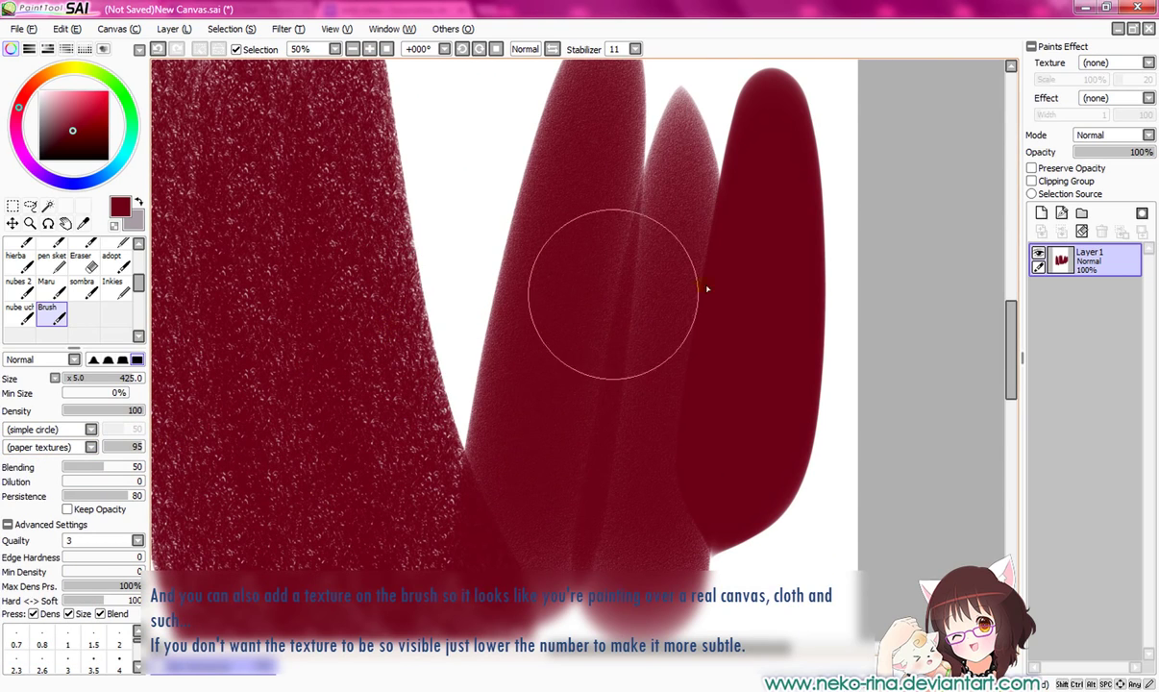
pyautogui.click(1079, 232)
pyautogui.click(387, 51)
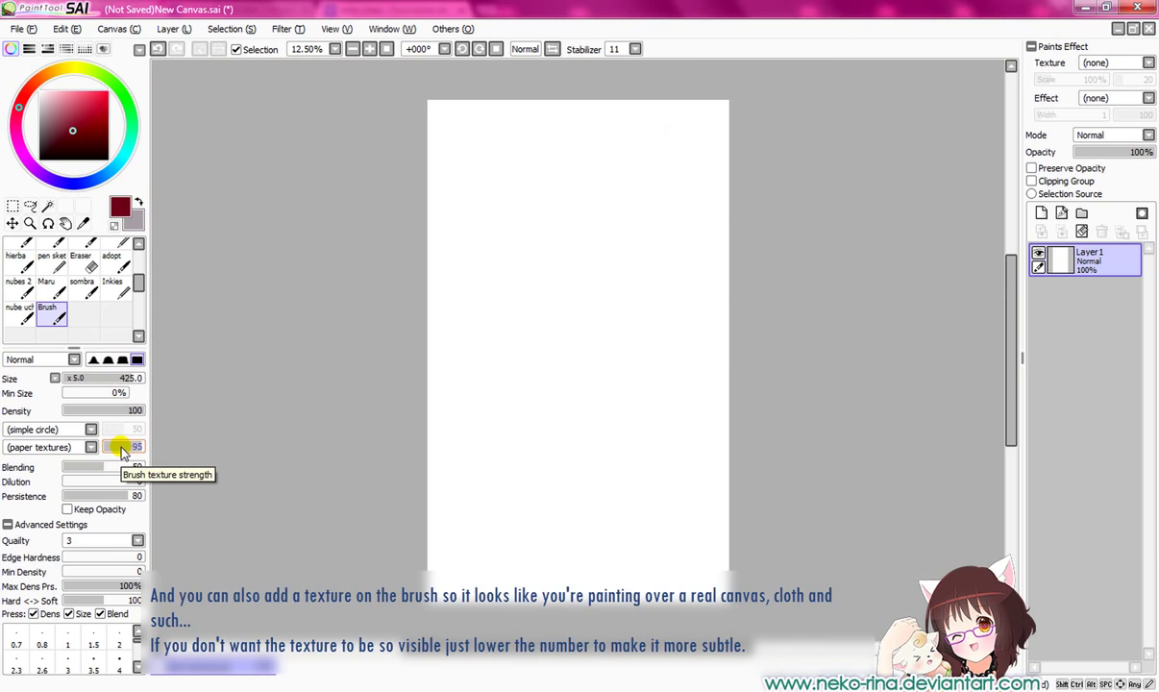
# Set the brush texture to Paper1 and paint a stroke at 50% zoom.
pyautogui.click(88, 447)
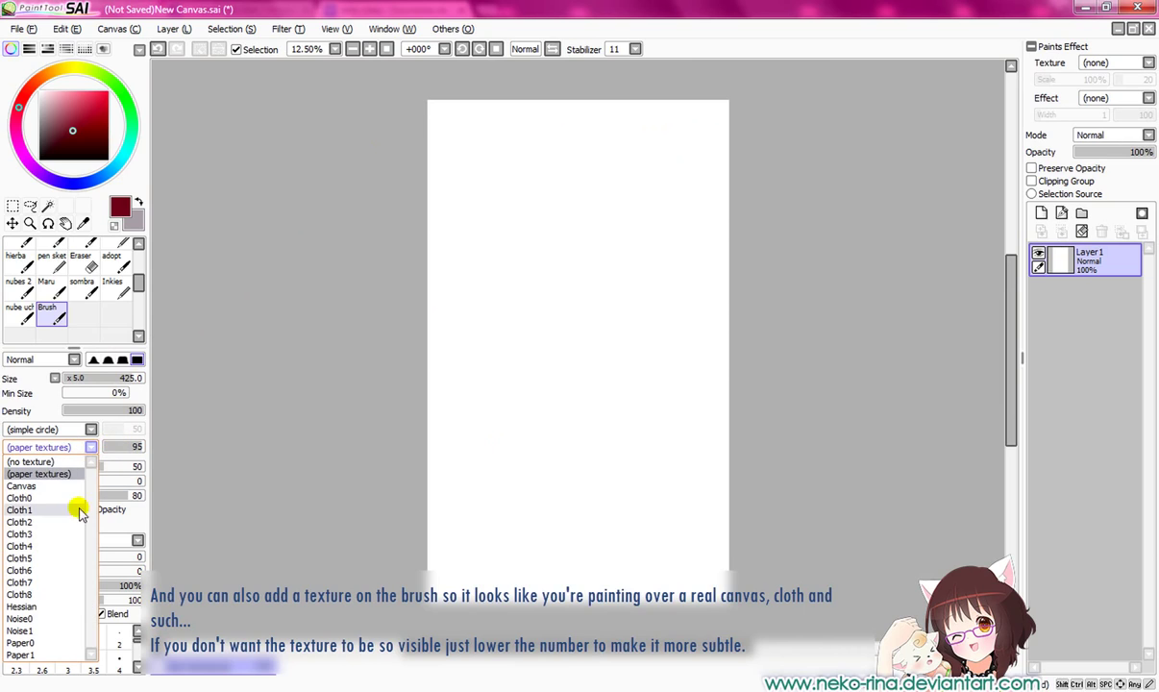
pyautogui.click(47, 657)
pyautogui.click(369, 49)
pyautogui.click(369, 49)
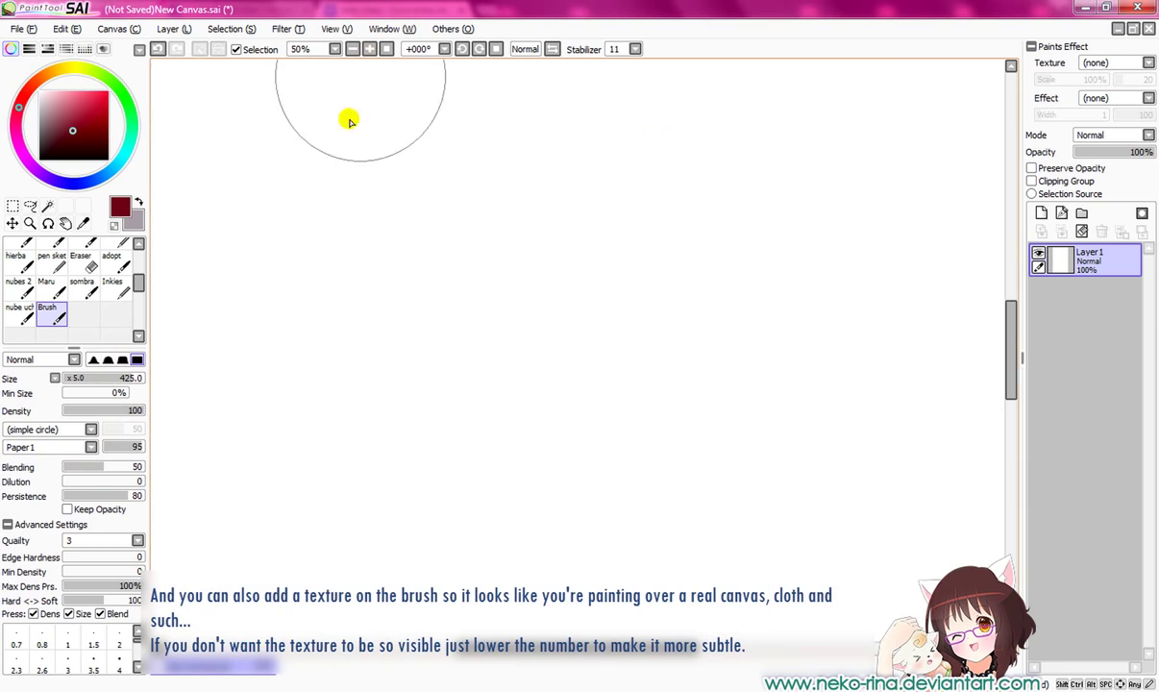
pyautogui.moveTo(370, 124); pyautogui.dragTo(439, 567)
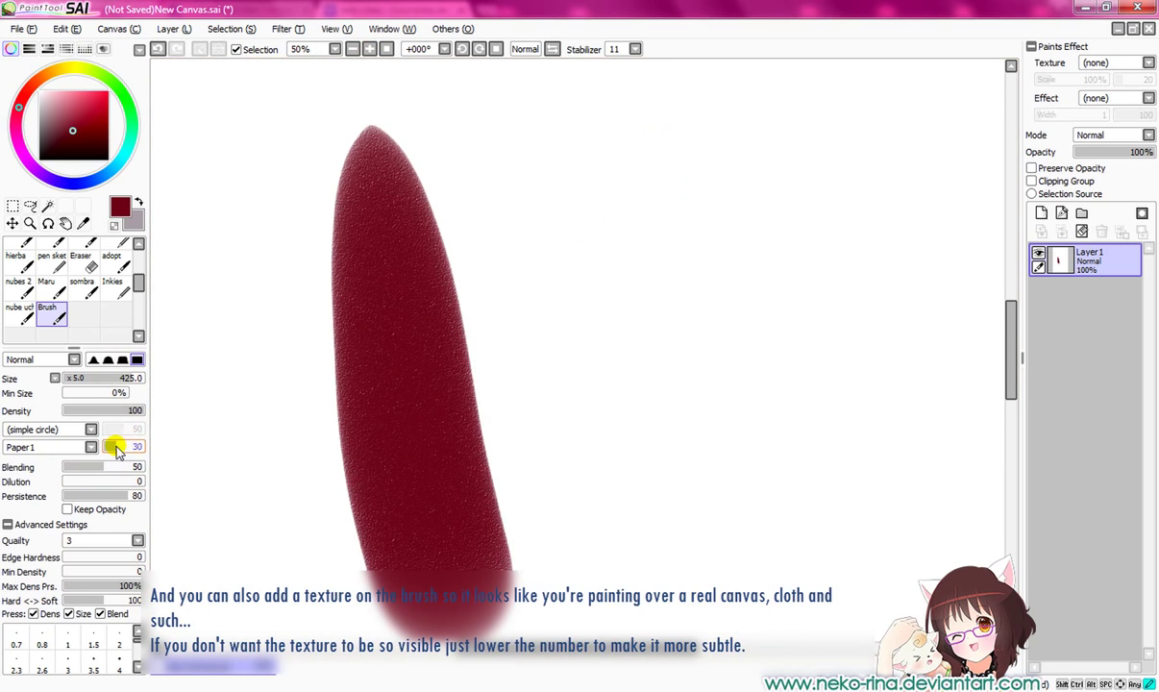
# Lower texture strength to about 28, paint three tapered strokes, then set (no texture) and clear the layer.
pyautogui.moveTo(116, 449); pyautogui.dragTo(113, 450)
pyautogui.moveTo(538, 160)
pyautogui.mouseDown()
pyautogui.moveTo(643, 526)
pyautogui.moveTo(716, 572)
pyautogui.mouseUp()
pyautogui.moveTo(618, 125); pyautogui.dragTo(762, 481)
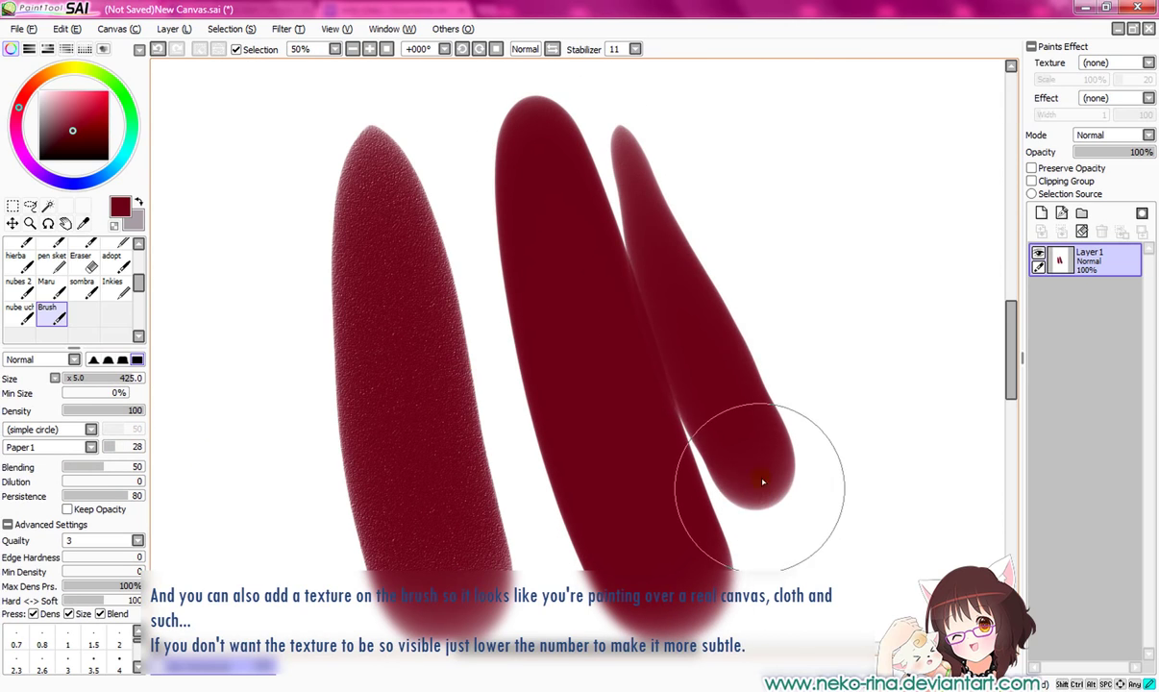
pyautogui.moveTo(696, 134)
pyautogui.mouseDown()
pyautogui.moveTo(823, 408)
pyautogui.moveTo(807, 579)
pyautogui.mouseUp()
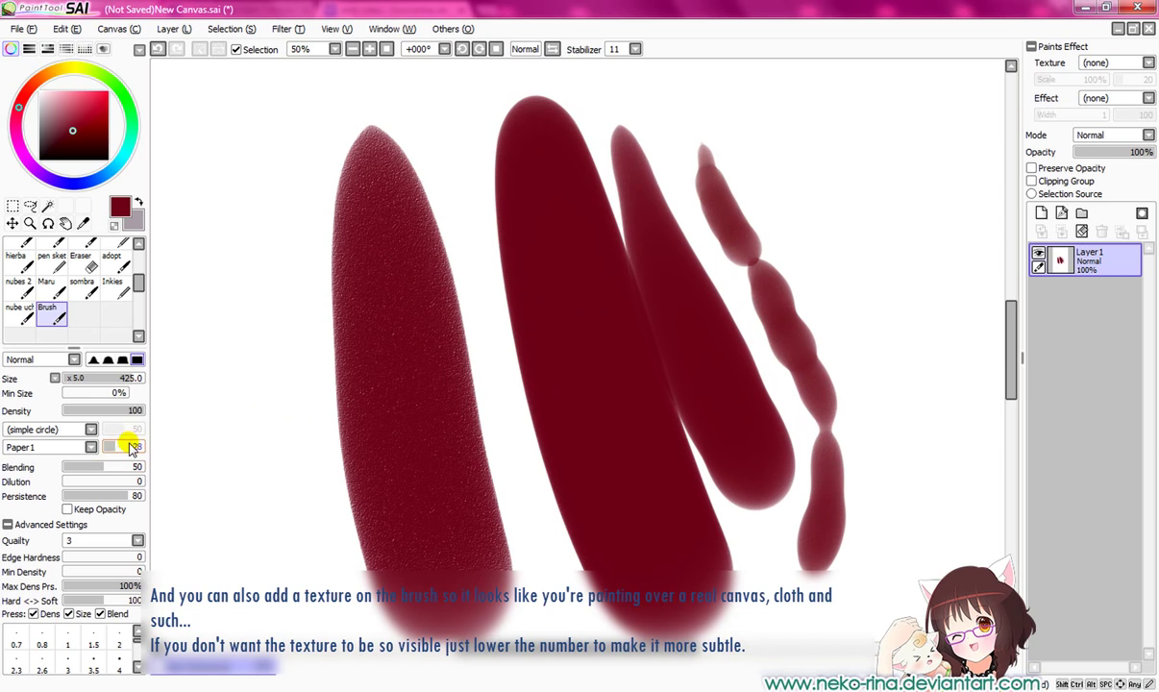
pyautogui.click(90, 447)
pyautogui.click(34, 455)
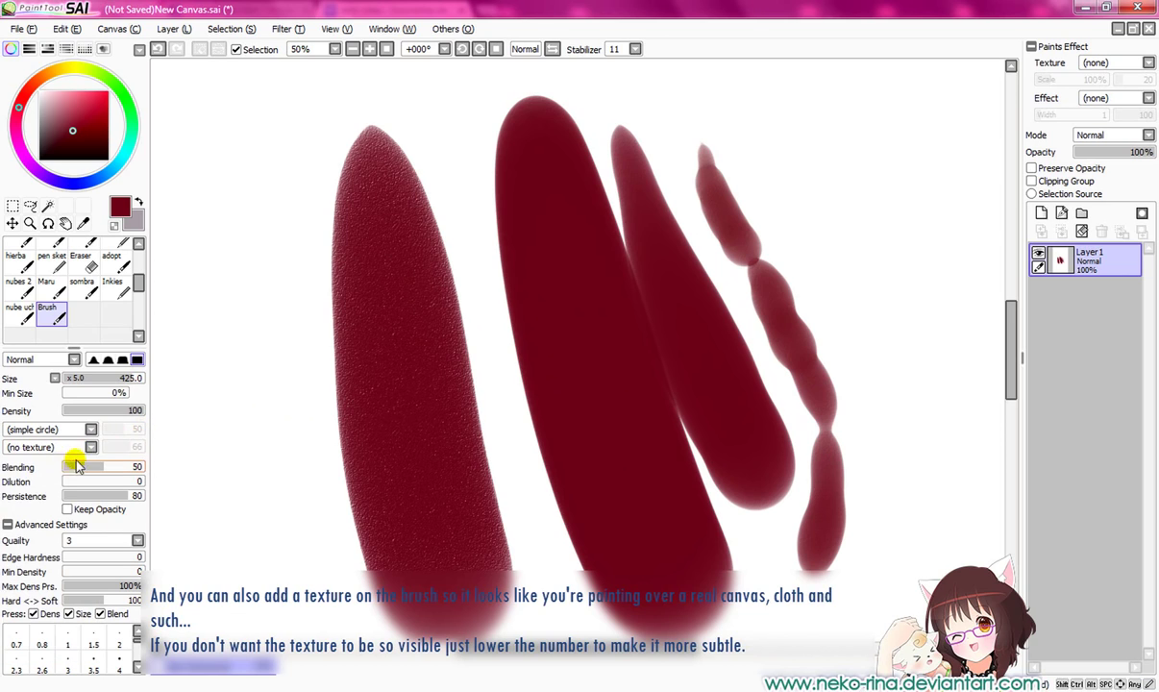
pyautogui.click(1082, 230)
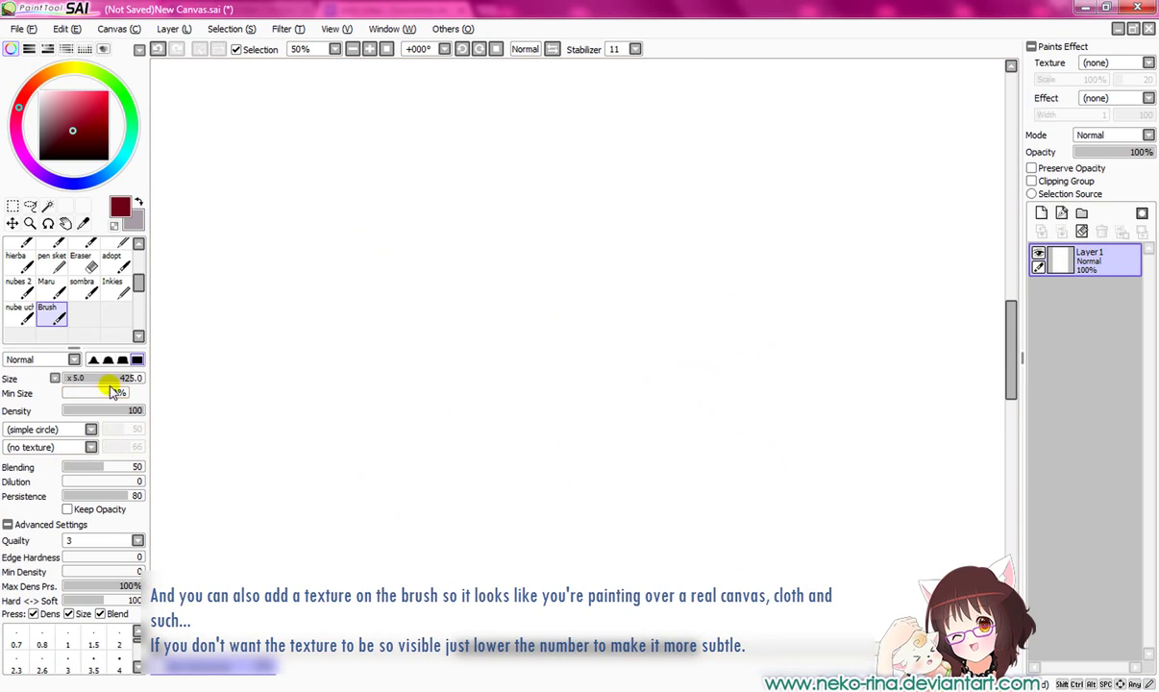
# Zoom out to 33.33%, paint a large dark red test blob, and swap to blue.
pyautogui.click(351, 49)
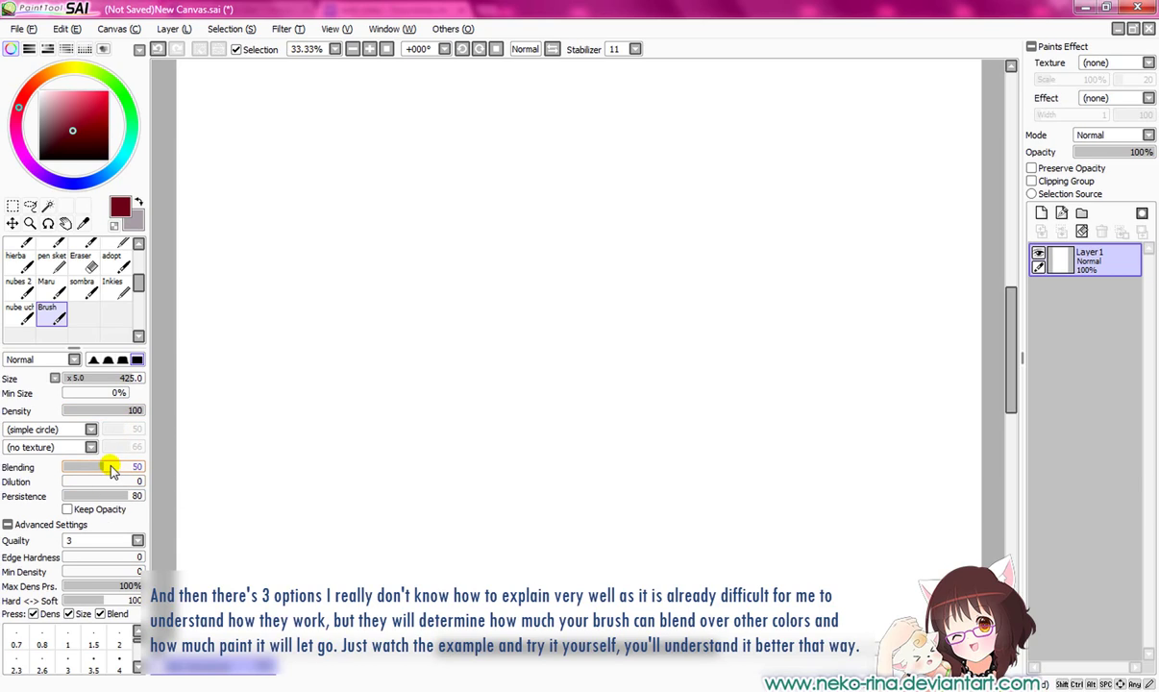
pyautogui.moveTo(408, 186); pyautogui.dragTo(538, 423)
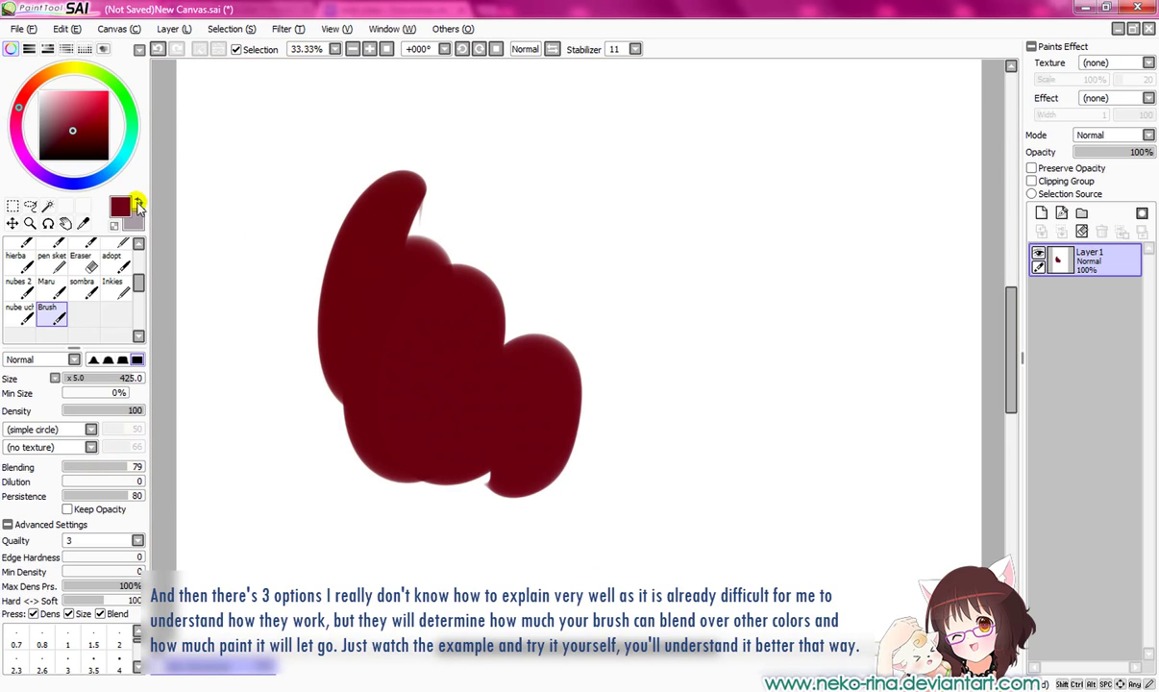
pyautogui.click(137, 204)
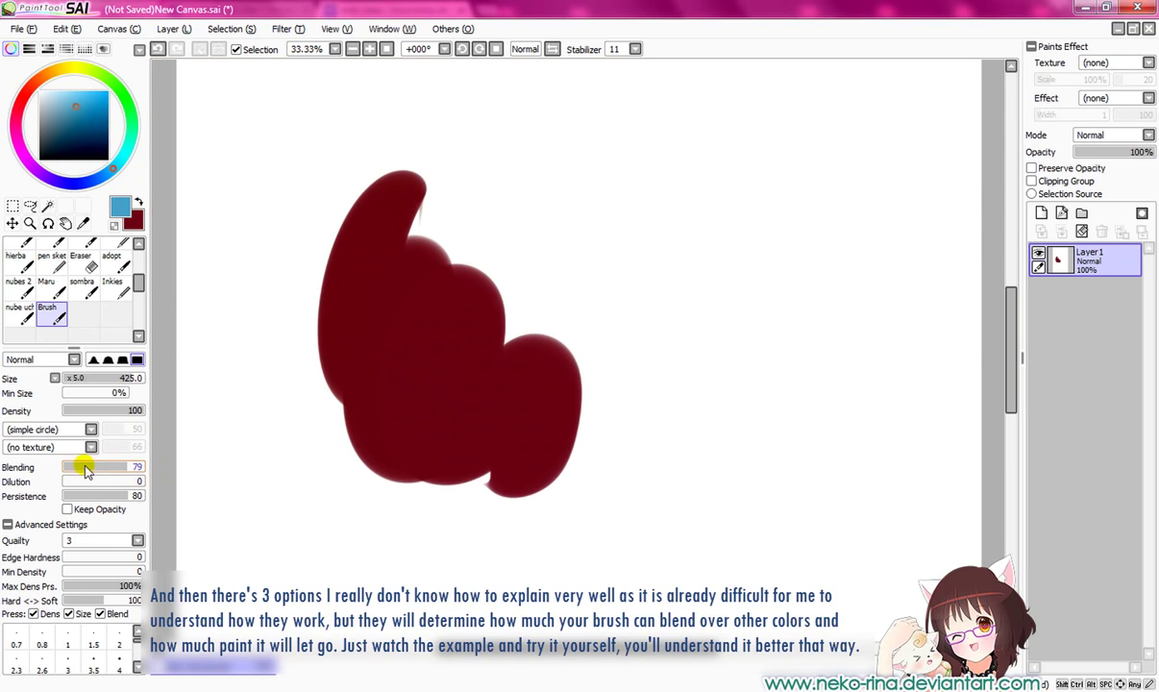
# Paint blue strokes into and across the dark red shape to test blending.
pyautogui.moveTo(478, 205)
pyautogui.mouseDown()
pyautogui.moveTo(384, 384)
pyautogui.moveTo(404, 215)
pyautogui.mouseUp()
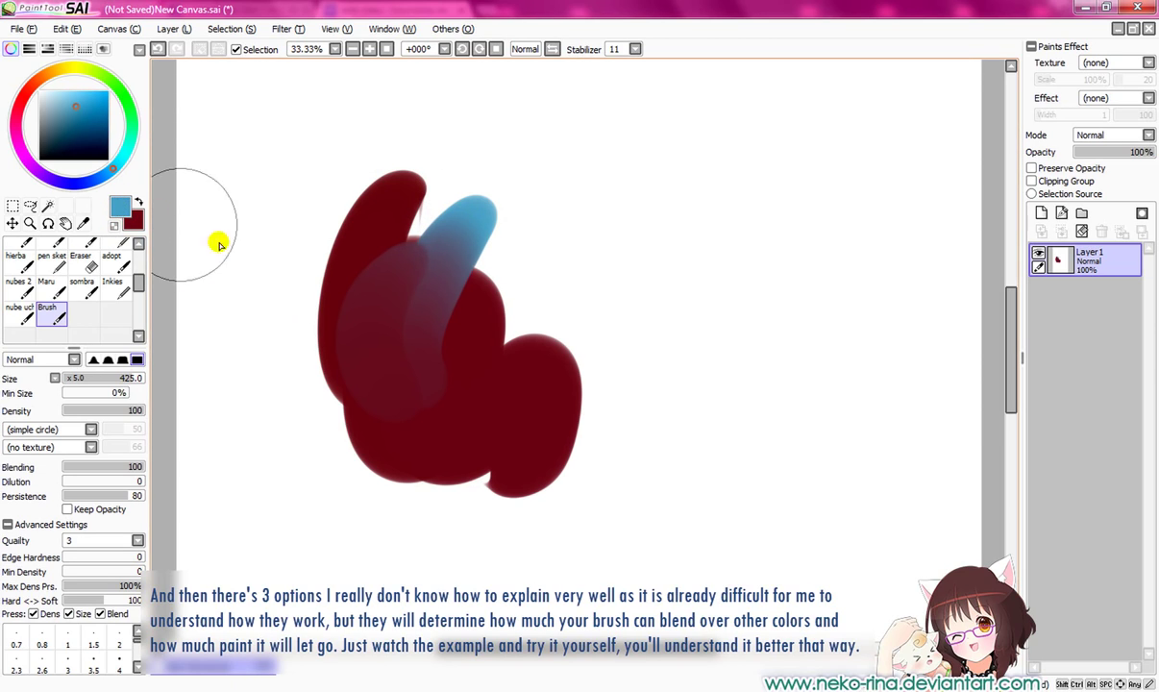
pyautogui.moveTo(525, 241); pyautogui.dragTo(479, 422)
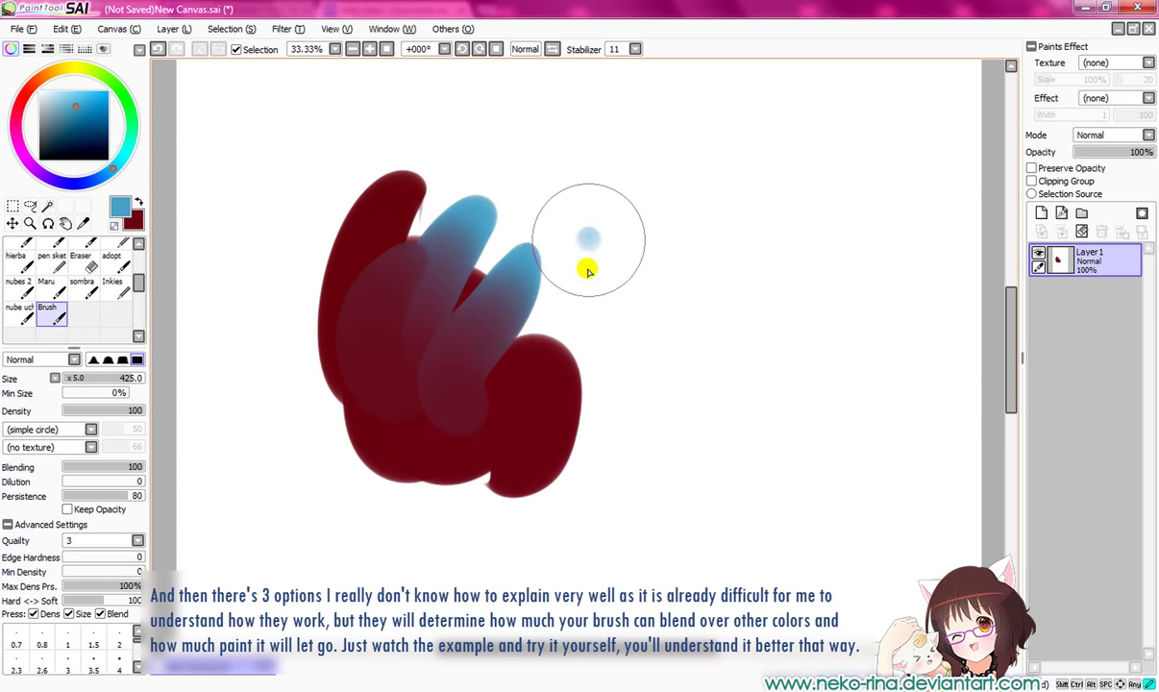
pyautogui.moveTo(588, 272); pyautogui.dragTo(491, 466)
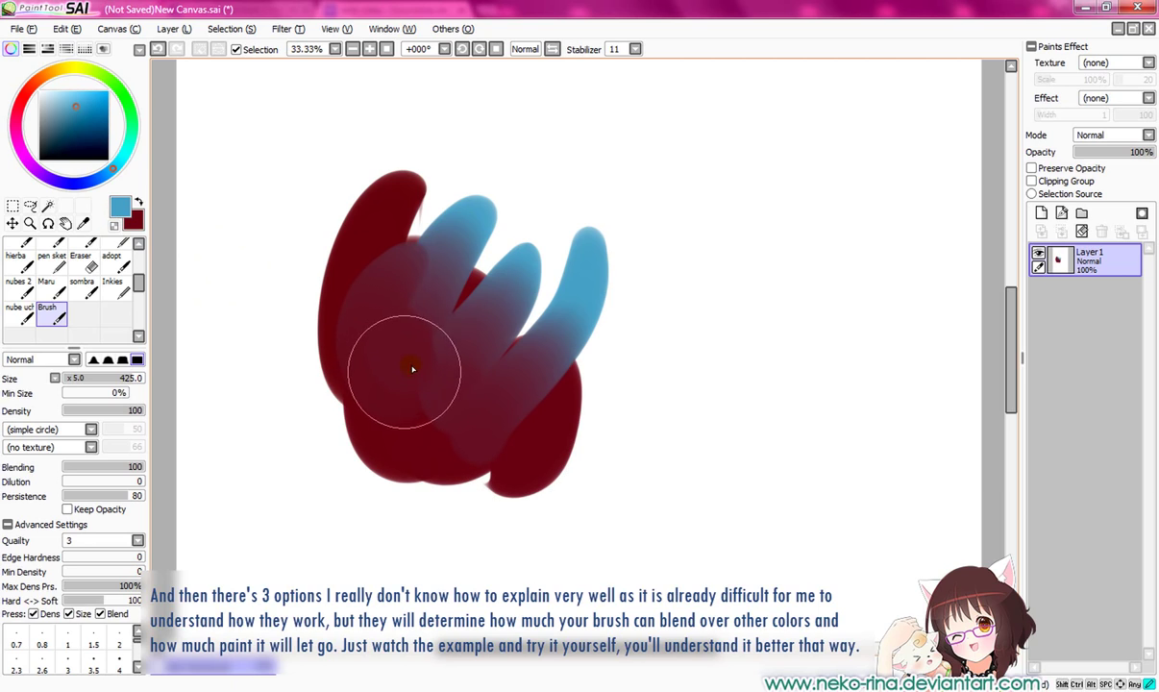
pyautogui.moveTo(412, 369)
pyautogui.mouseDown()
pyautogui.moveTo(414, 336)
pyautogui.moveTo(414, 424)
pyautogui.moveTo(399, 417)
pyautogui.moveTo(413, 434)
pyautogui.moveTo(412, 399)
pyautogui.mouseUp()
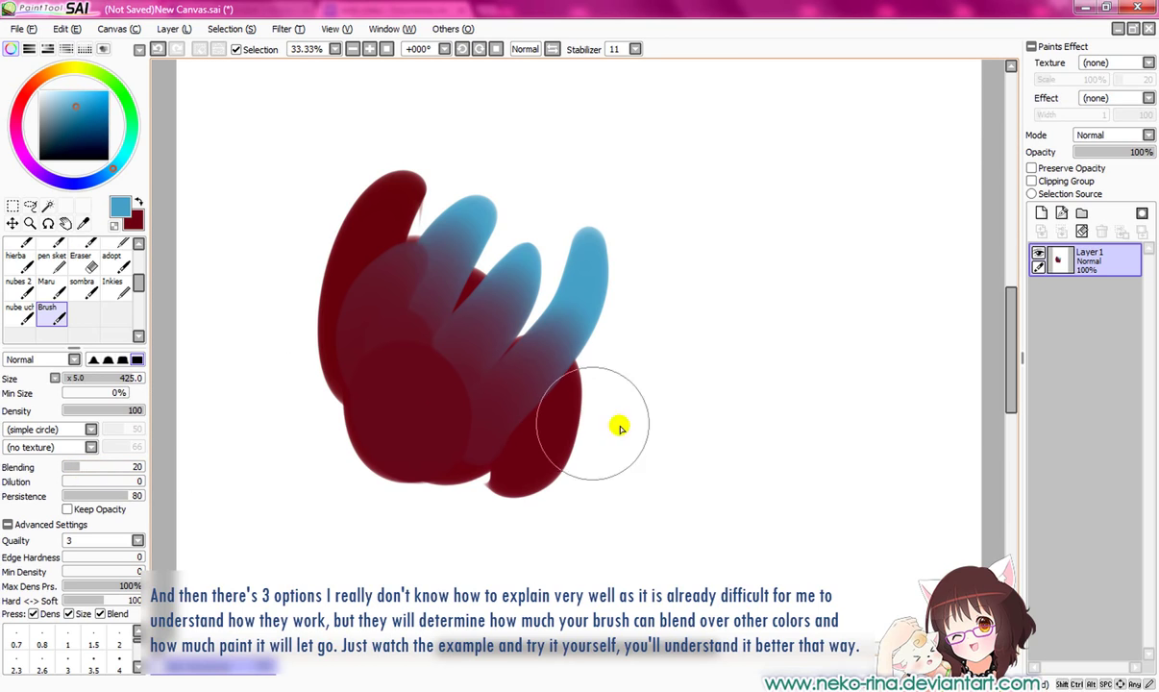
pyautogui.moveTo(678, 411); pyautogui.dragTo(394, 538)
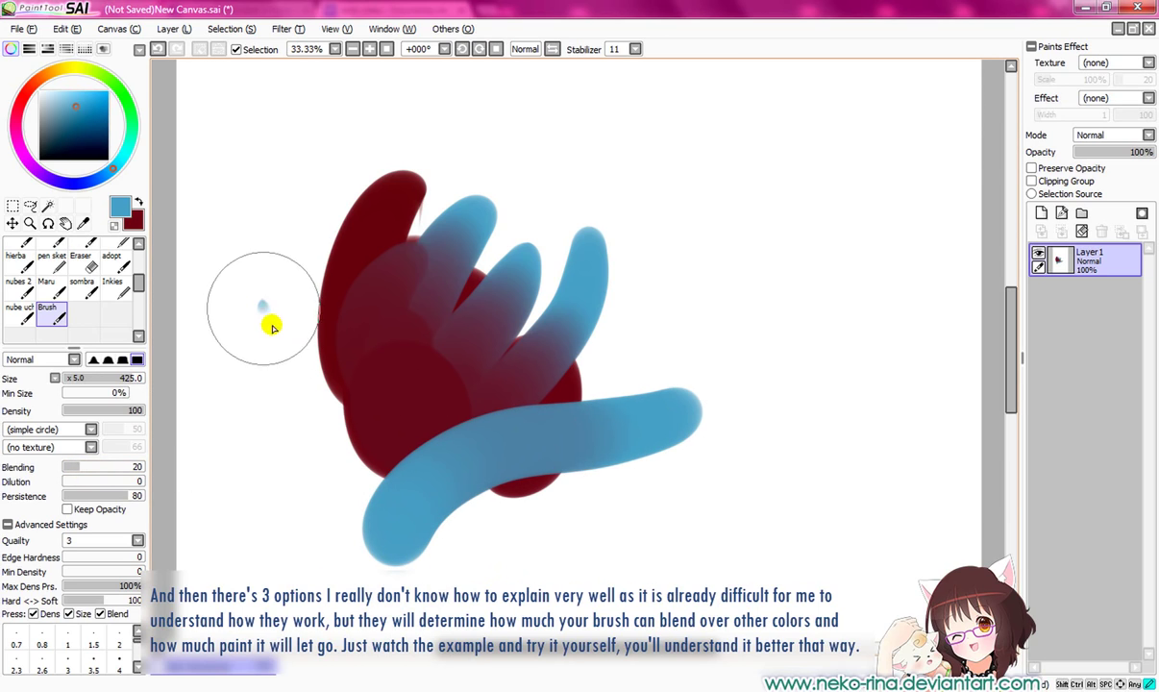
pyautogui.moveTo(262, 307); pyautogui.dragTo(437, 538)
pyautogui.moveTo(288, 251)
pyautogui.mouseDown()
pyautogui.moveTo(311, 311)
pyautogui.moveTo(426, 414)
pyautogui.moveTo(422, 517)
pyautogui.mouseUp()
pyautogui.moveTo(294, 448)
pyautogui.mouseDown()
pyautogui.moveTo(531, 414)
pyautogui.moveTo(441, 407)
pyautogui.mouseUp()
# Clear the layer, paint a large blue patch, and switch to dark red.
pyautogui.press('Delete')
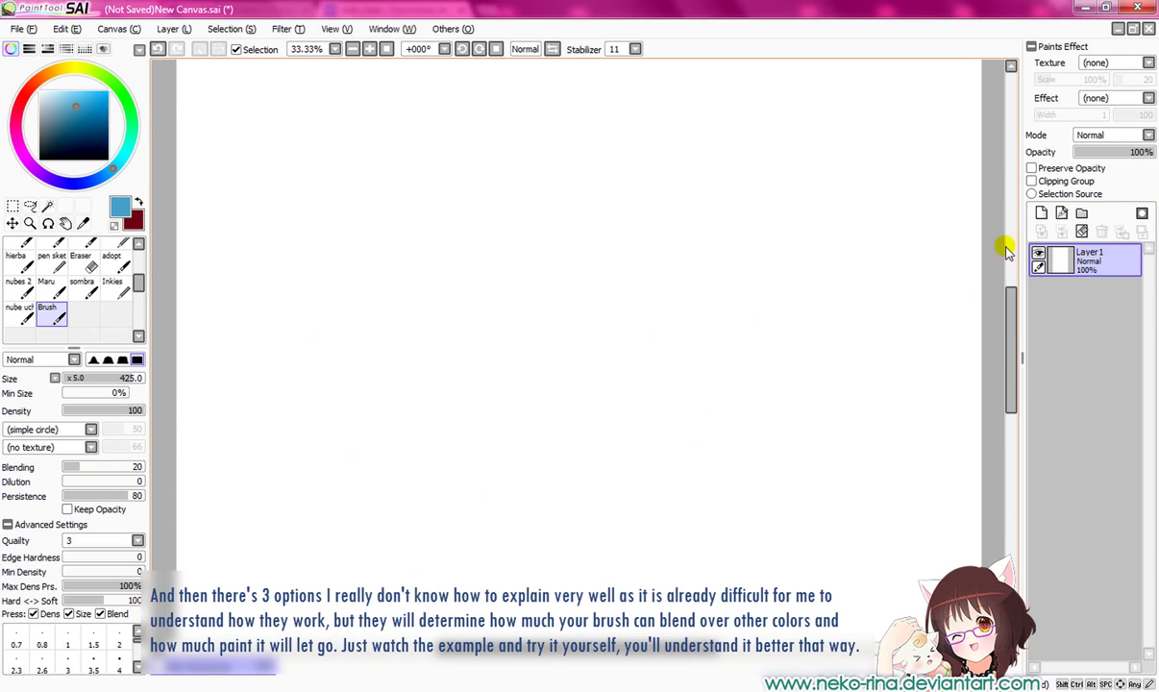
pyautogui.moveTo(494, 207)
pyautogui.mouseDown()
pyautogui.moveTo(504, 194)
pyautogui.moveTo(543, 254)
pyautogui.moveTo(473, 456)
pyautogui.moveTo(541, 411)
pyautogui.mouseUp()
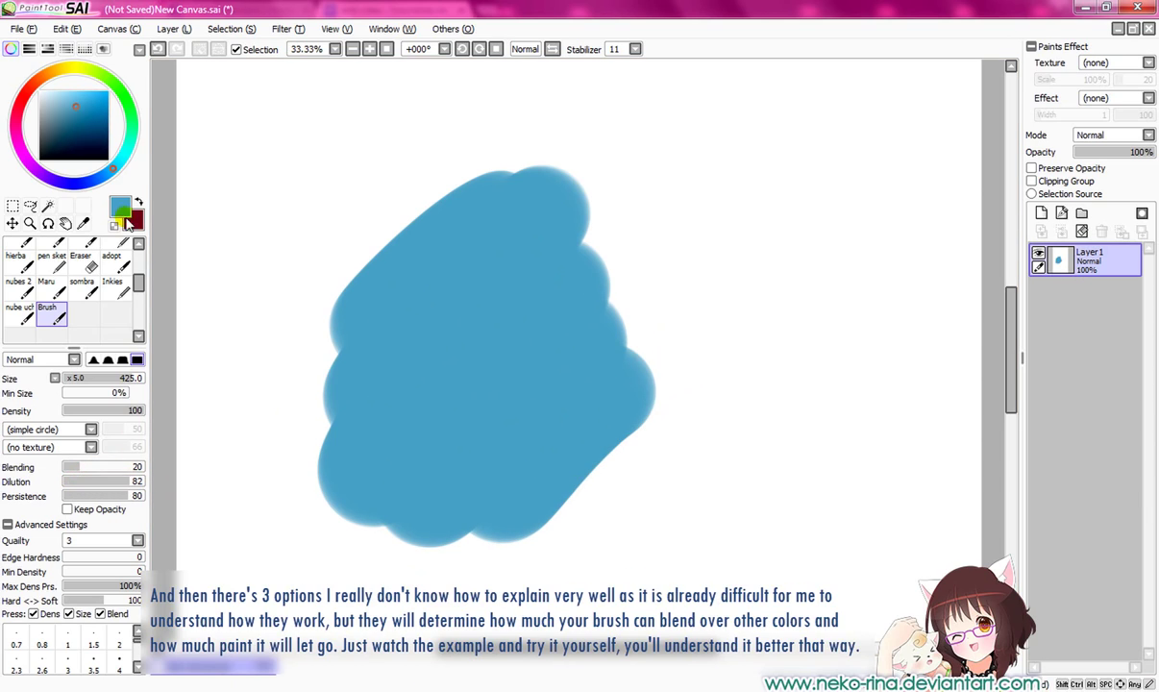
pyautogui.click(130, 222)
# Paint dark red and pale pink strokes over the blue patch, then clear the layer.
pyautogui.moveTo(375, 173)
pyautogui.mouseDown()
pyautogui.moveTo(408, 258)
pyautogui.moveTo(628, 541)
pyautogui.mouseUp()
pyautogui.moveTo(814, 180)
pyautogui.mouseDown()
pyautogui.moveTo(544, 303)
pyautogui.moveTo(354, 414)
pyautogui.moveTo(236, 508)
pyautogui.mouseUp()
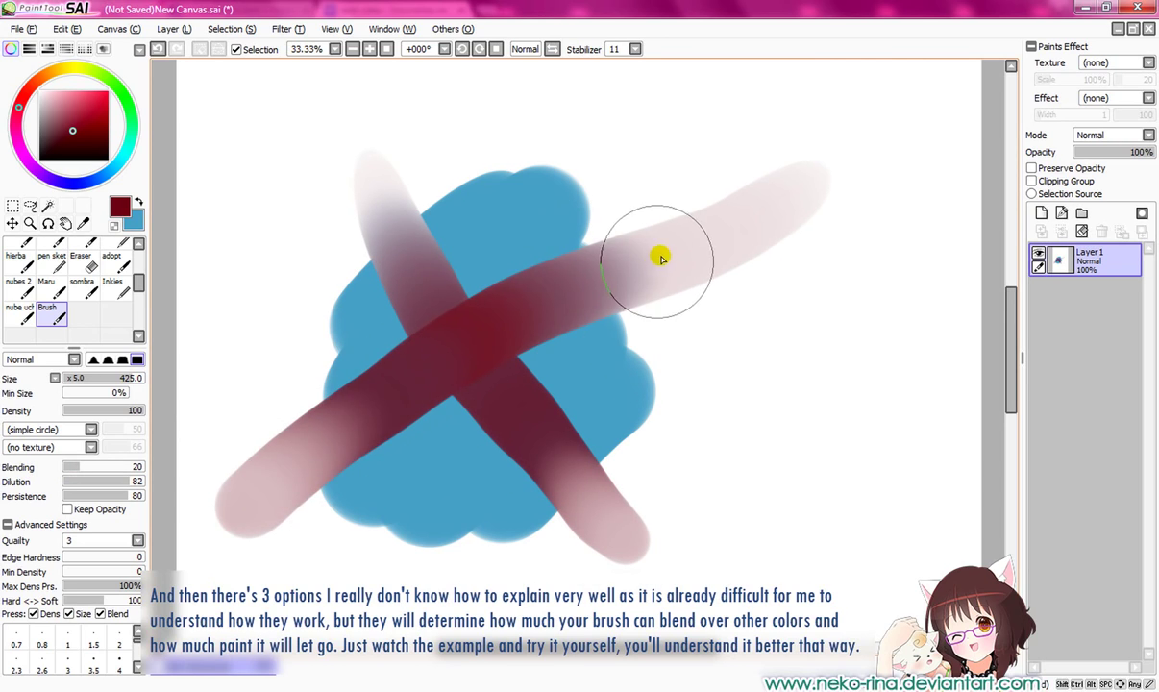
pyautogui.moveTo(766, 96)
pyautogui.mouseDown()
pyautogui.moveTo(793, 509)
pyautogui.moveTo(858, 317)
pyautogui.moveTo(742, 370)
pyautogui.moveTo(703, 409)
pyautogui.mouseUp()
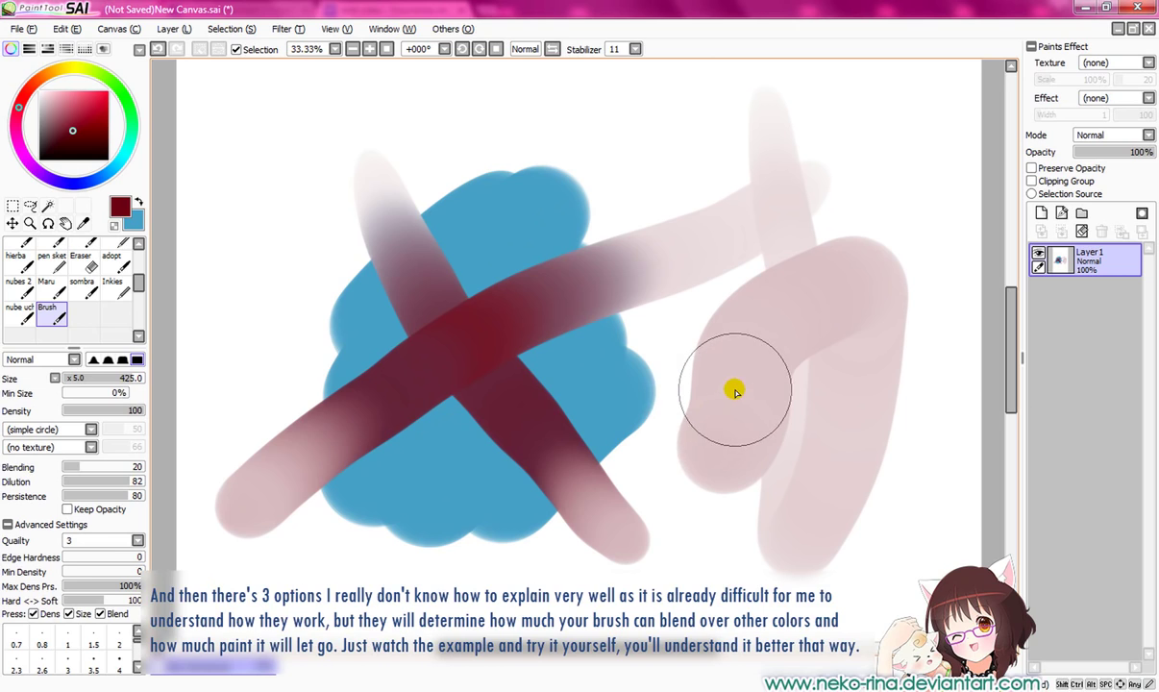
pyautogui.click(643, 144)
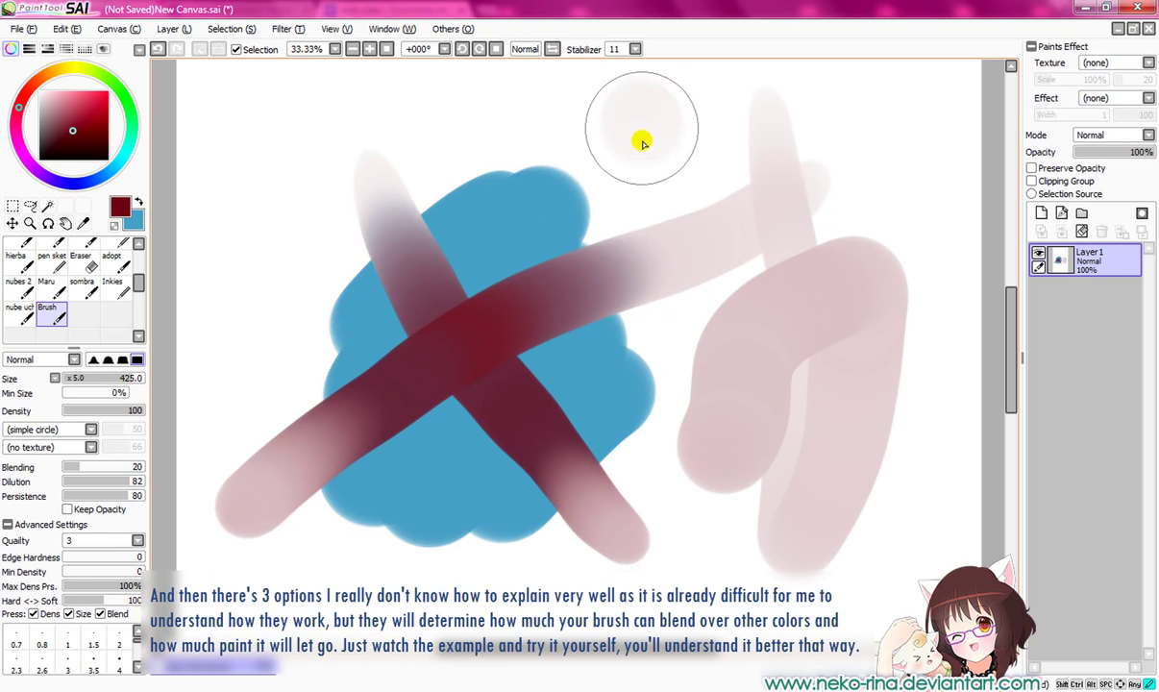
pyautogui.moveTo(643, 143)
pyautogui.mouseDown()
pyautogui.moveTo(732, 349)
pyautogui.moveTo(740, 442)
pyautogui.moveTo(649, 480)
pyautogui.moveTo(549, 324)
pyautogui.moveTo(461, 423)
pyautogui.moveTo(323, 339)
pyautogui.moveTo(317, 140)
pyautogui.moveTo(525, 90)
pyautogui.moveTo(698, 267)
pyautogui.moveTo(625, 384)
pyautogui.mouseUp()
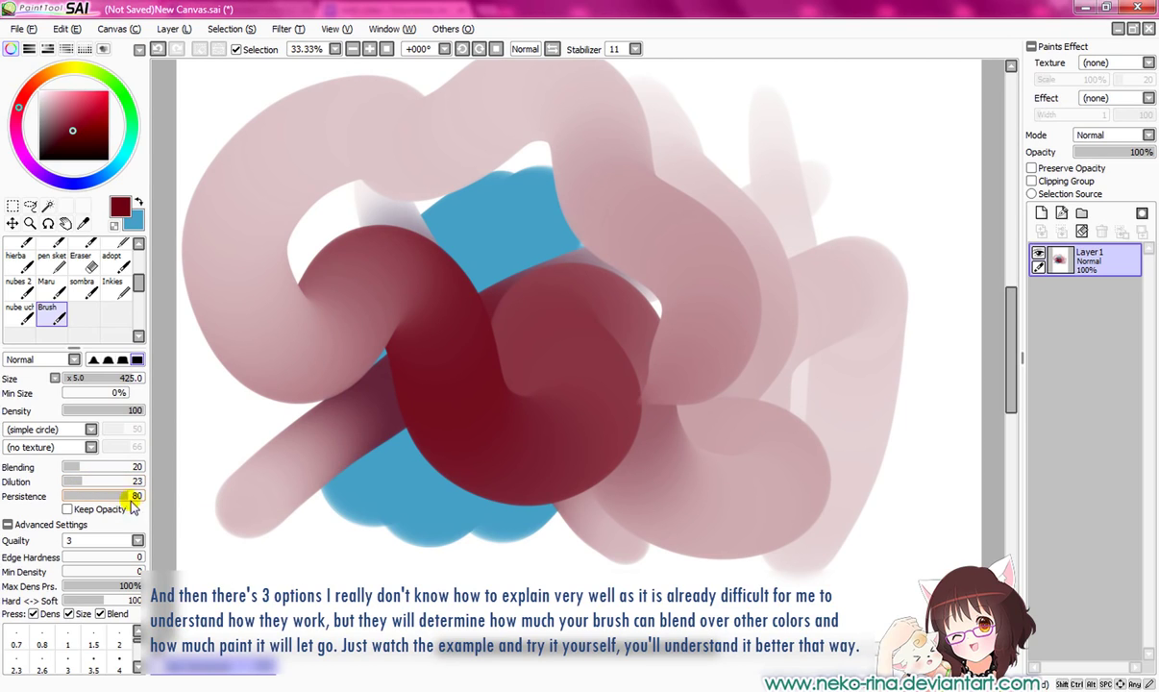
pyautogui.click(1081, 232)
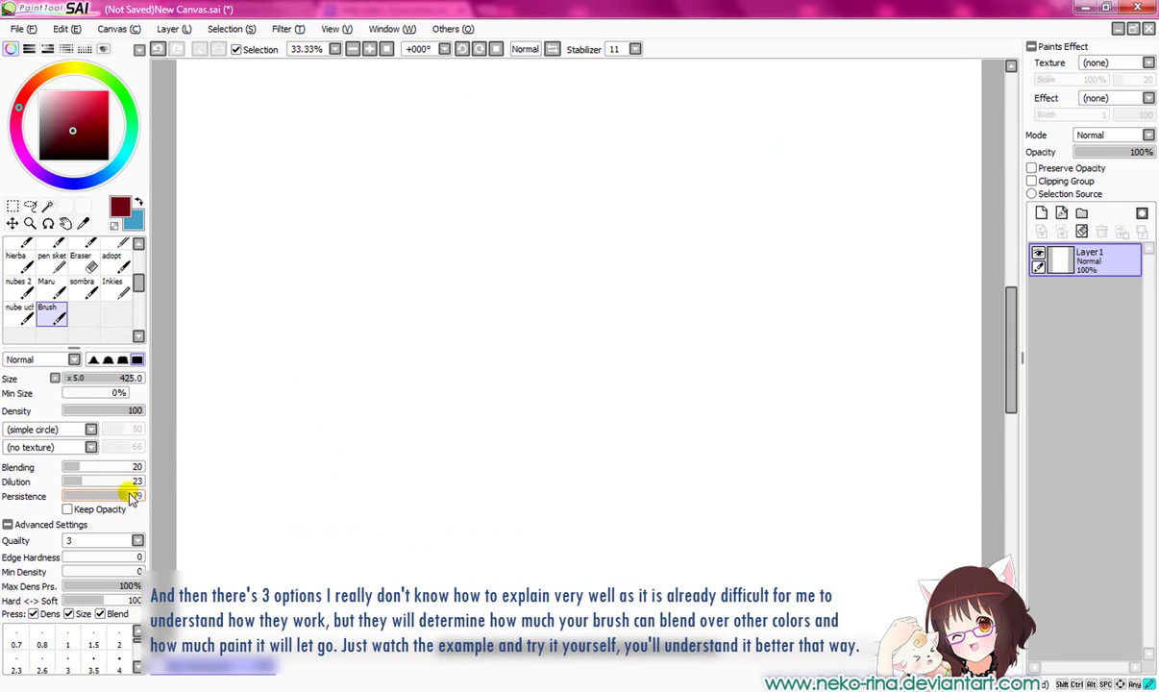
# Lower Persistence to 17 and paint mauve test strokes.
pyautogui.moveTo(132, 496); pyautogui.dragTo(144, 495)
pyautogui.moveTo(364, 144); pyautogui.dragTo(453, 517)
pyautogui.moveTo(409, 144); pyautogui.dragTo(552, 523)
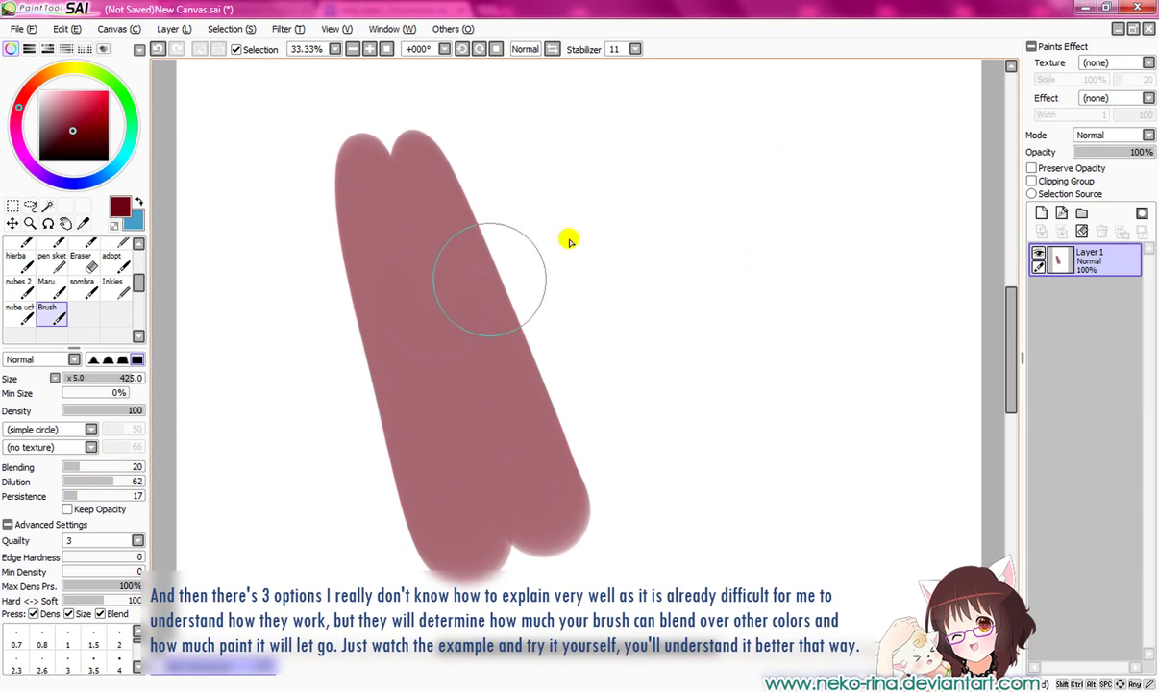
pyautogui.moveTo(576, 168); pyautogui.dragTo(318, 480)
# Paint more broad diagonal mauve strokes, blend the band's edge, then clear the layer.
pyautogui.moveTo(677, 221)
pyautogui.mouseDown()
pyautogui.moveTo(420, 509)
pyautogui.moveTo(322, 571)
pyautogui.mouseUp()
pyautogui.moveTo(512, 120); pyautogui.dragTo(206, 437)
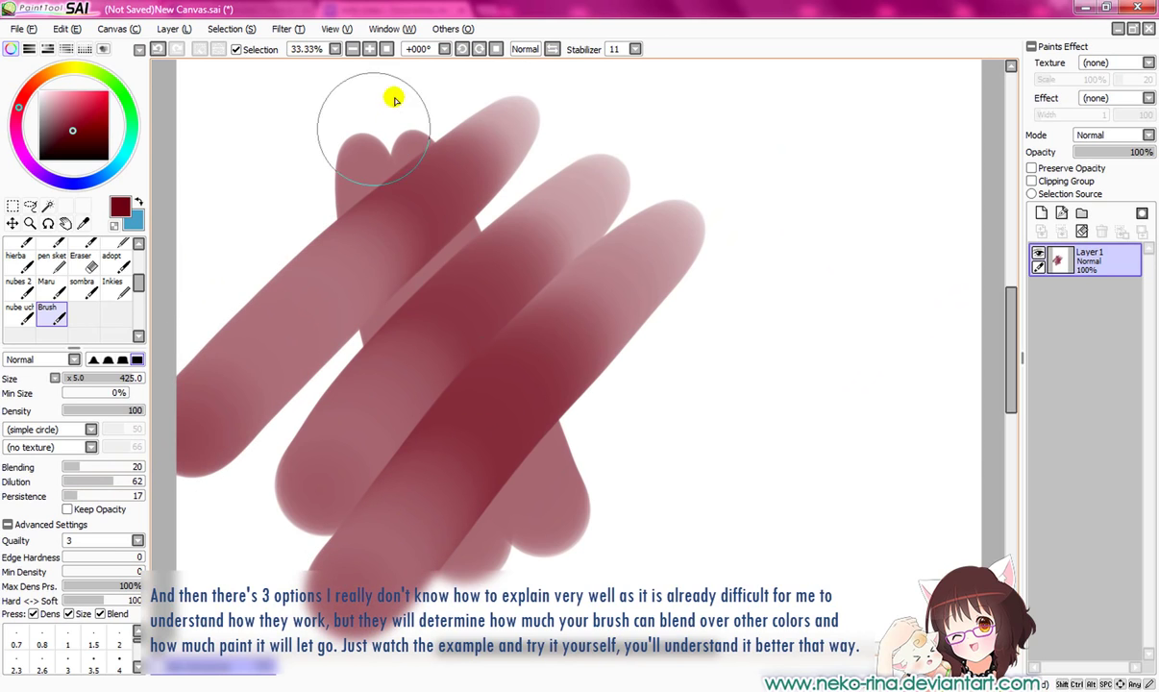
pyautogui.moveTo(292, 98); pyautogui.dragTo(762, 476)
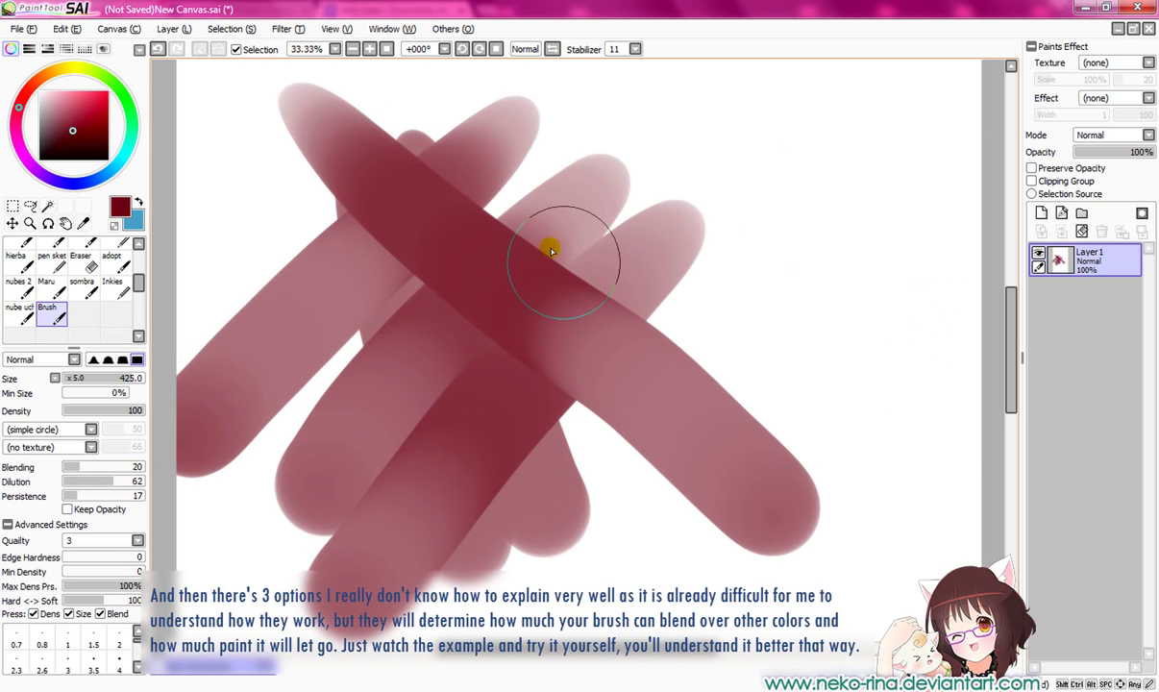
pyautogui.moveTo(551, 250)
pyautogui.mouseDown()
pyautogui.moveTo(670, 251)
pyautogui.moveTo(662, 310)
pyautogui.moveTo(684, 305)
pyautogui.mouseUp()
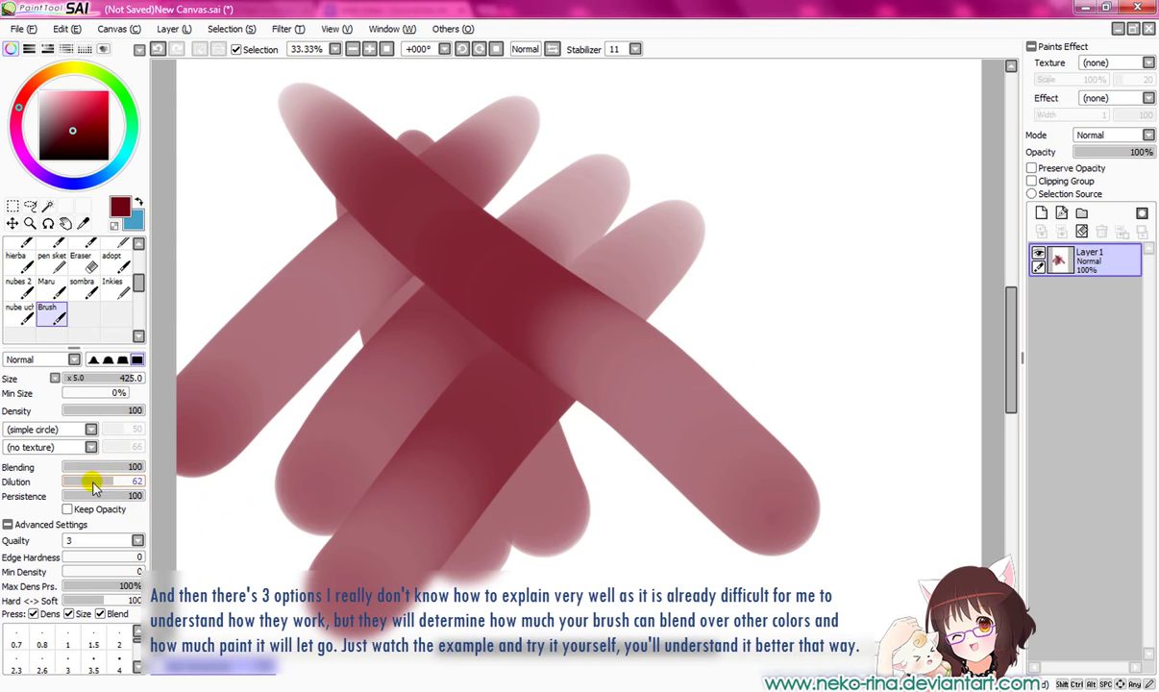
pyautogui.click(1078, 232)
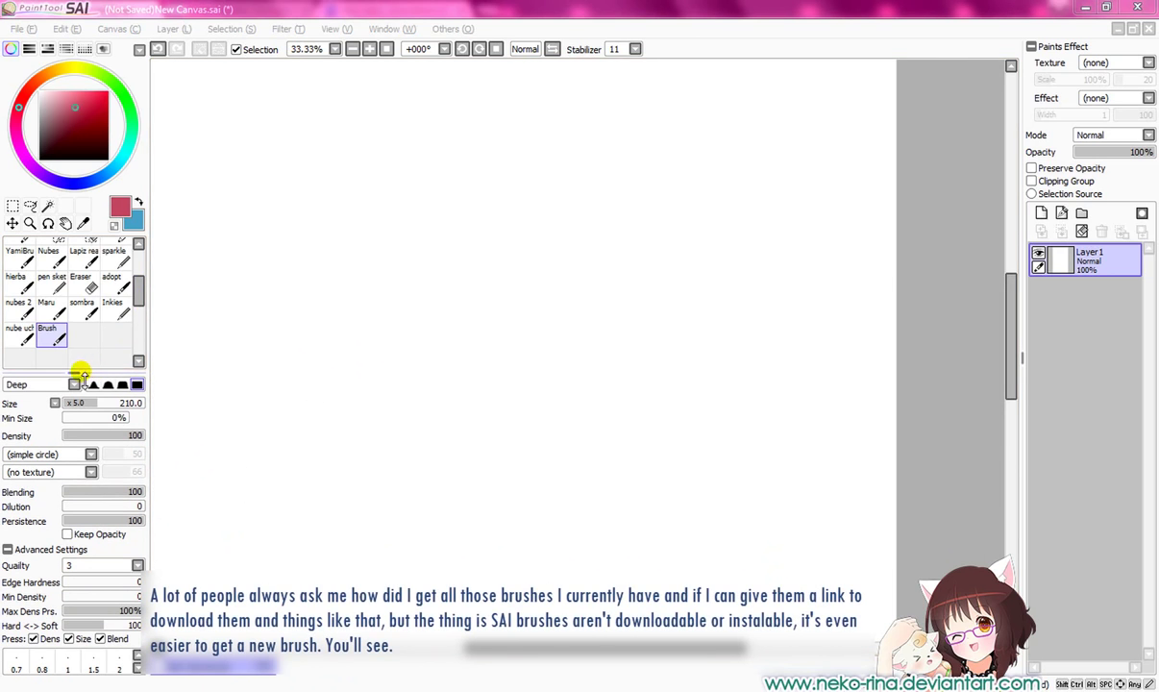
# Enlarge the brush list to show every brush and select the Ink brush.
pyautogui.click(87, 405)
pyautogui.moveTo(75, 371); pyautogui.dragTo(77, 419)
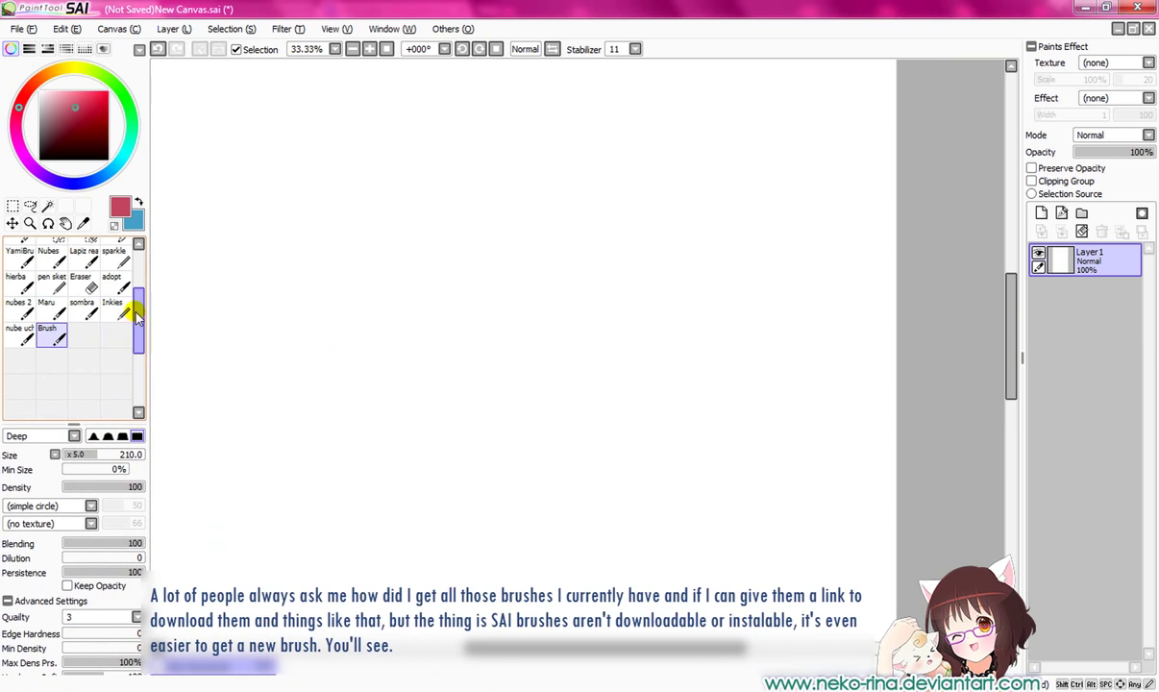
pyautogui.moveTo(137, 305); pyautogui.dragTo(140, 269)
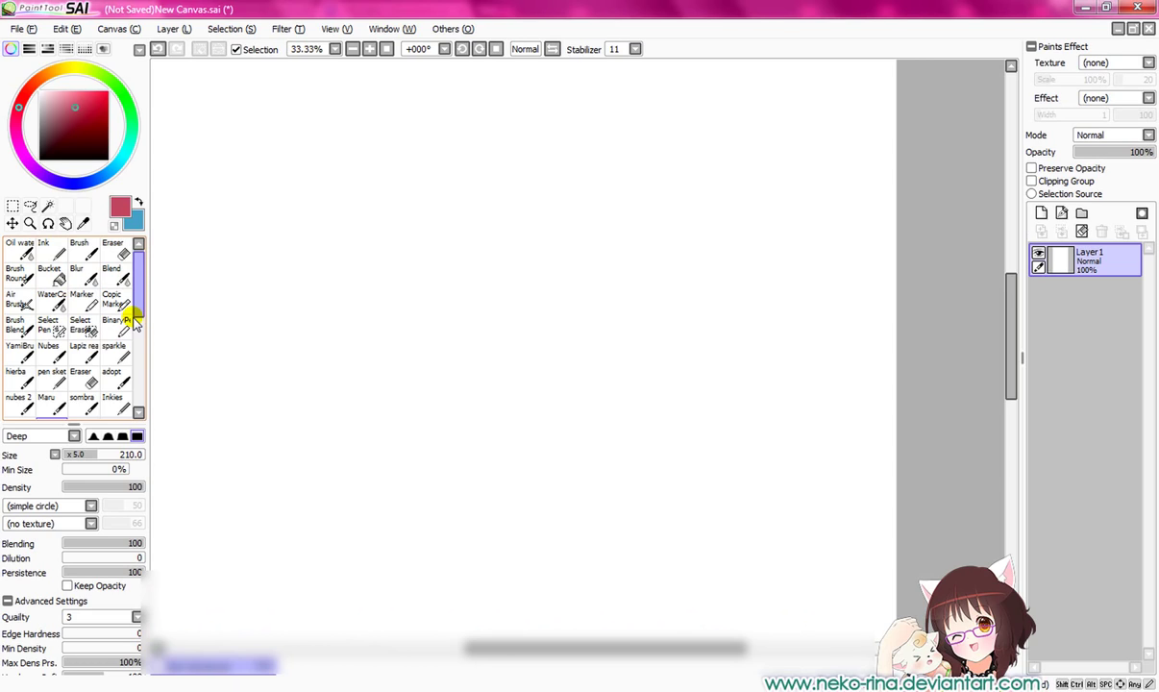
pyautogui.click(51, 250)
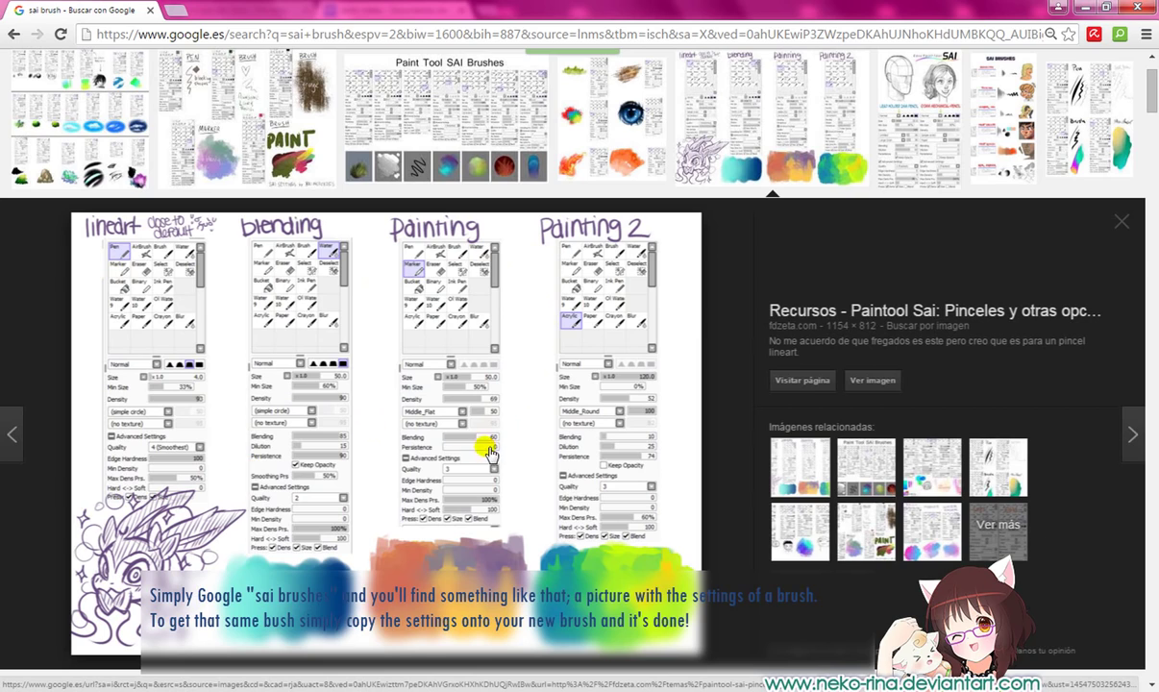
# Copy the brush-settings chart from Google Images into a new SAI canvas zoomed to 150%.
pyautogui.rightClick(404, 404)
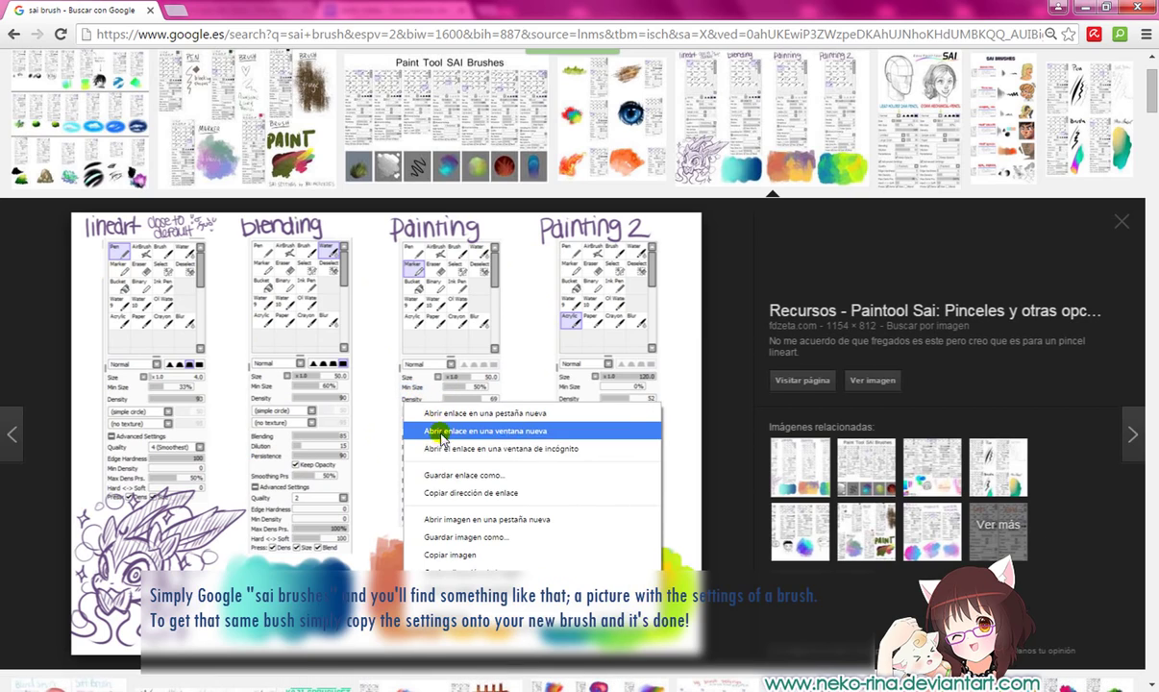
pyautogui.click(471, 558)
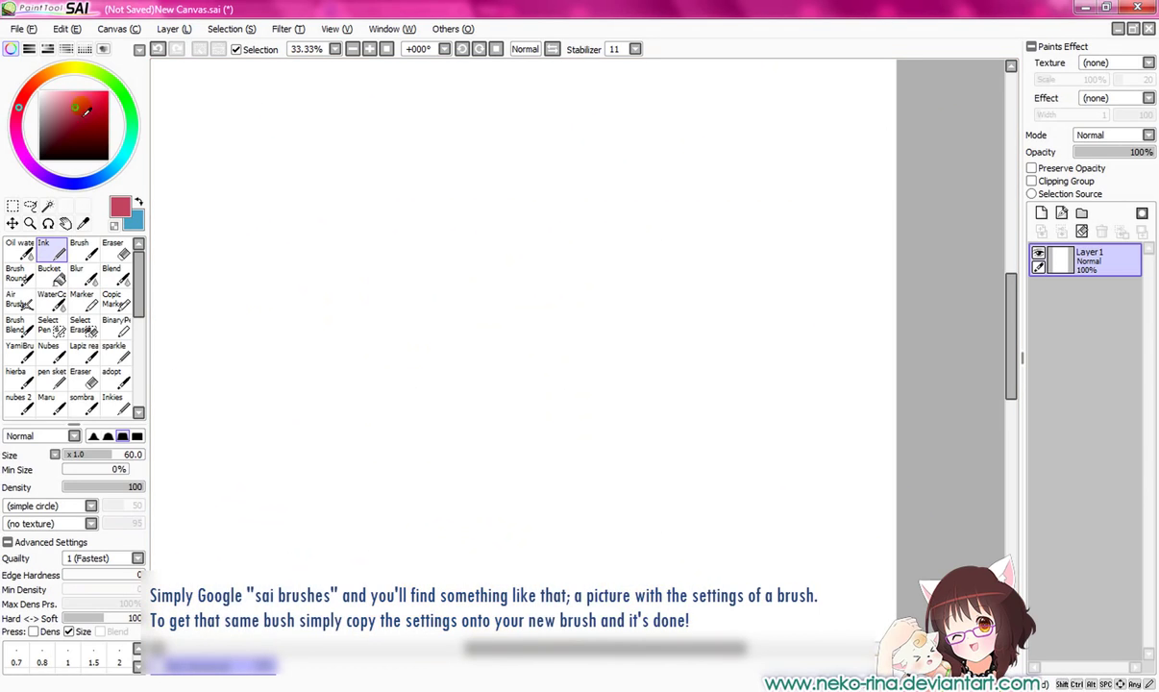
pyautogui.click(22, 28)
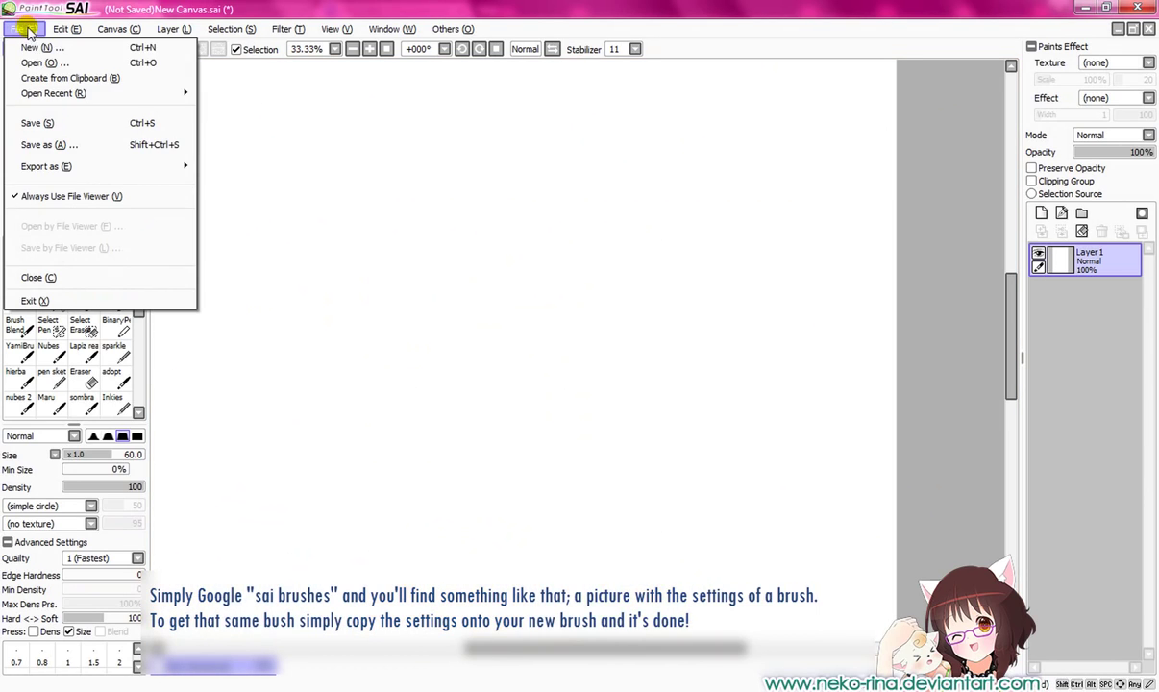
pyautogui.click(83, 78)
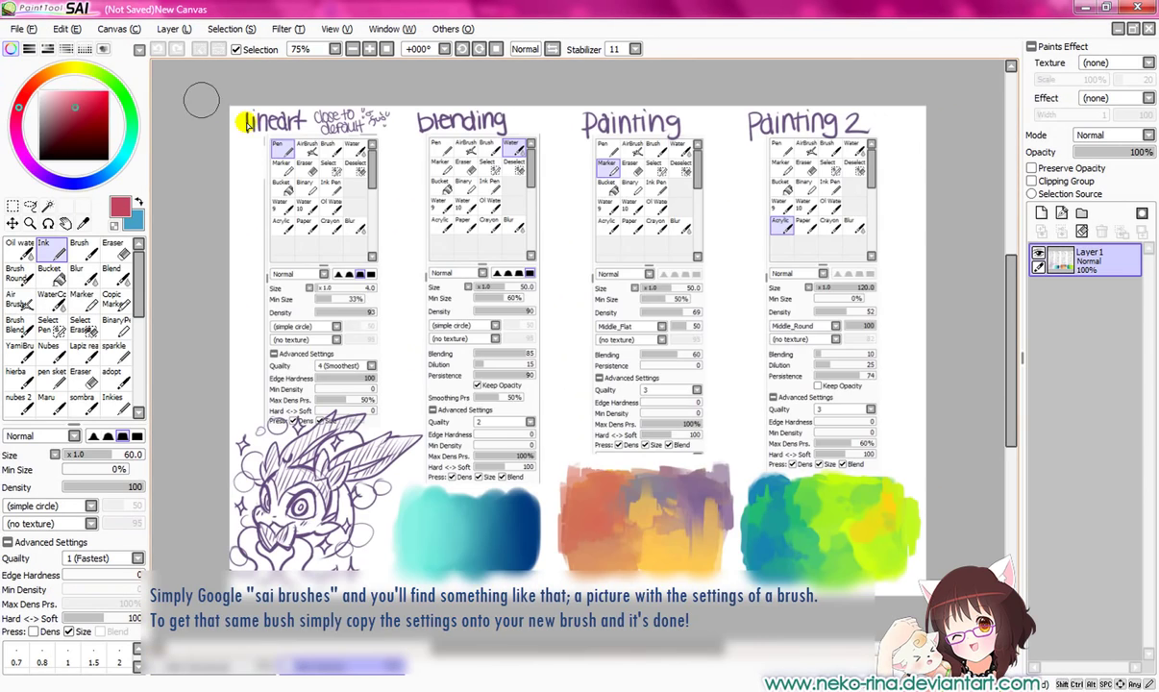
pyautogui.click(373, 52)
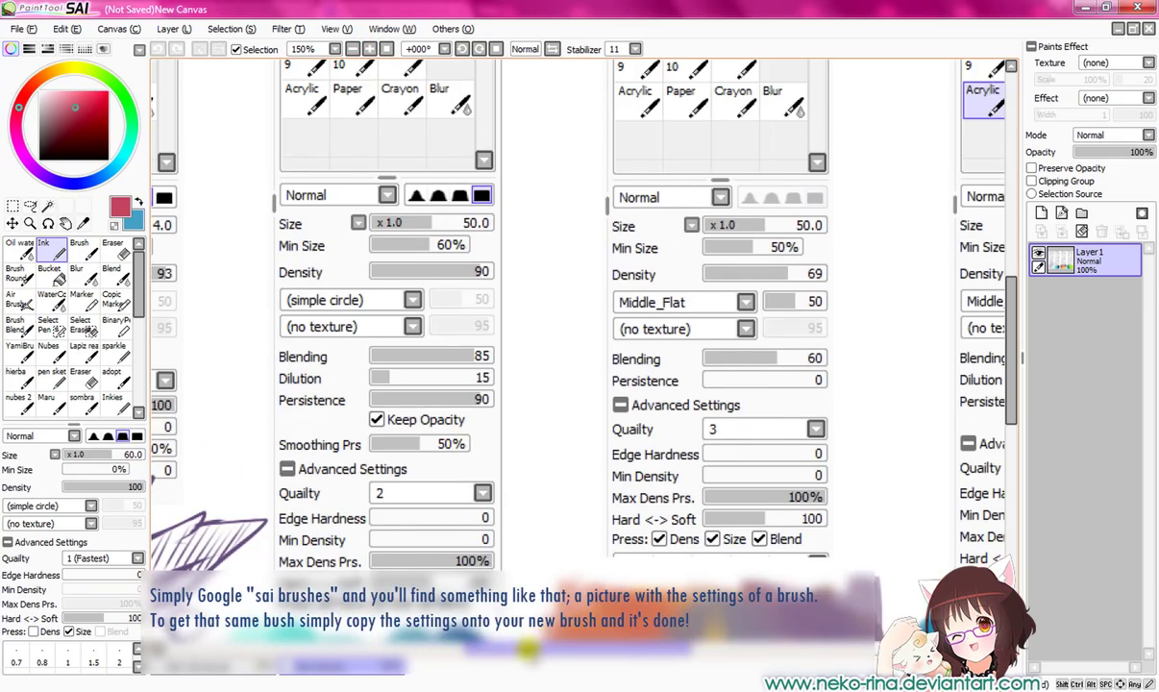
# Scroll the pasted chart to show the Painting column's Marker settings (Size 50, Density 90, Blending 85).
pyautogui.hscroll(-3, 573, 567)
pyautogui.moveTo(1011, 388)
pyautogui.mouseDown()
pyautogui.moveTo(1011, 337)
pyautogui.moveTo(1017, 457)
pyautogui.mouseUp()
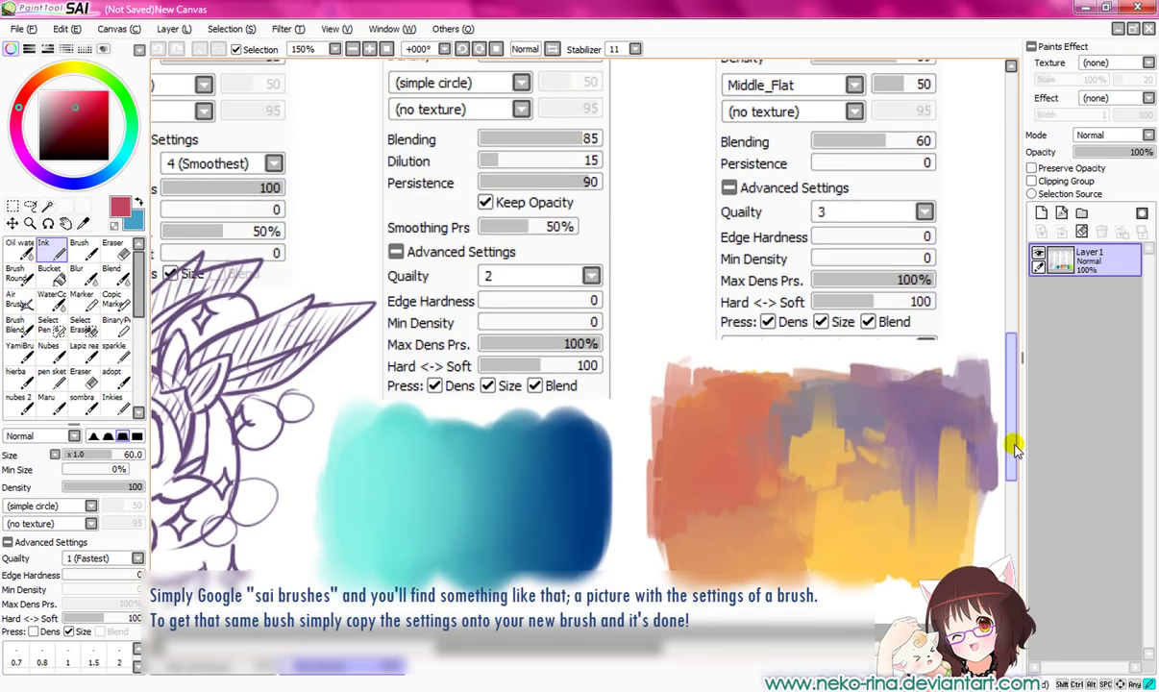
pyautogui.hscroll(2, 636, 582)
pyautogui.hscroll(3, 636, 582)
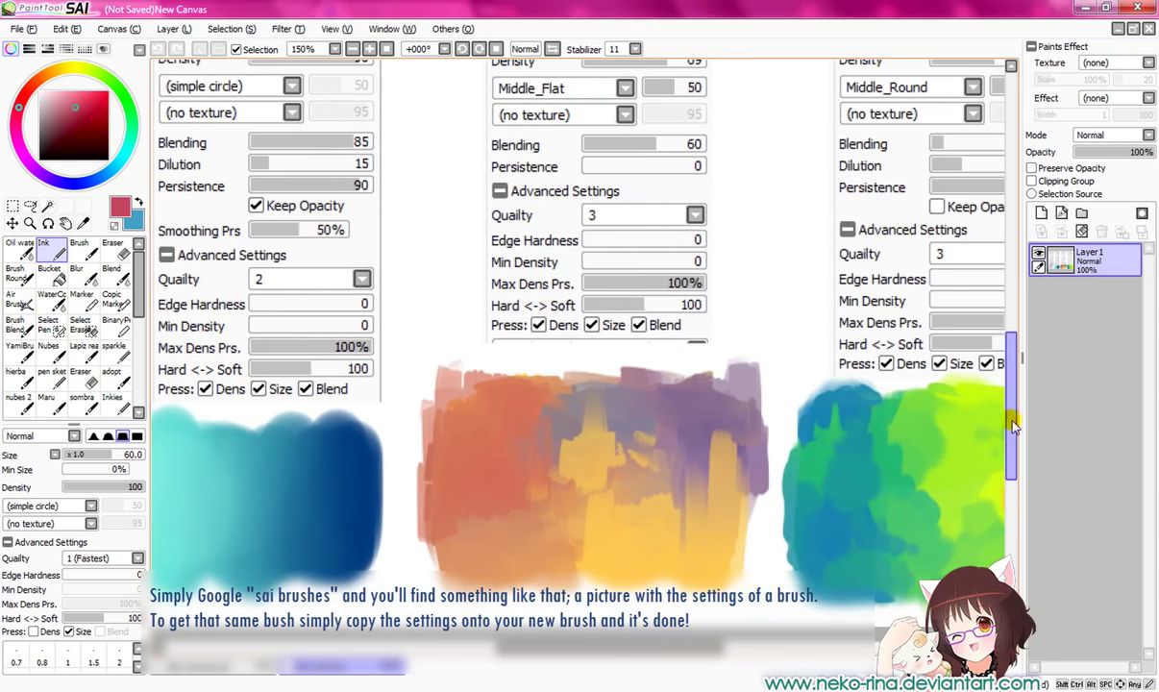
pyautogui.moveTo(1011, 420); pyautogui.dragTo(1013, 331)
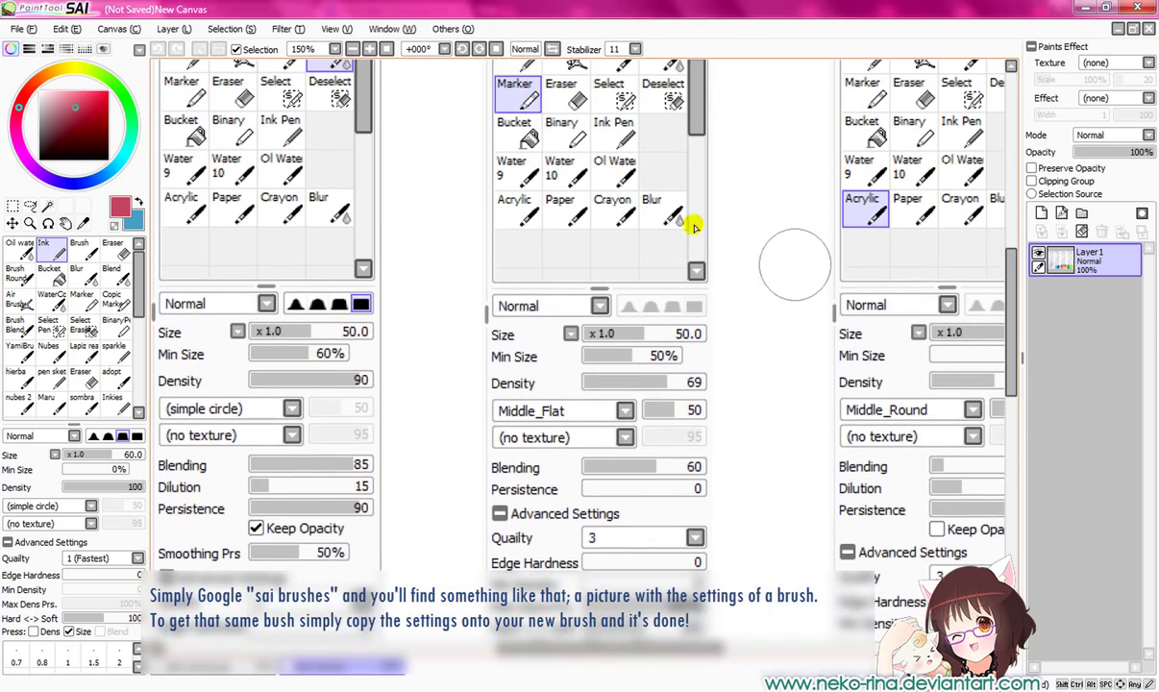
pyautogui.moveTo(142, 296); pyautogui.dragTo(143, 313)
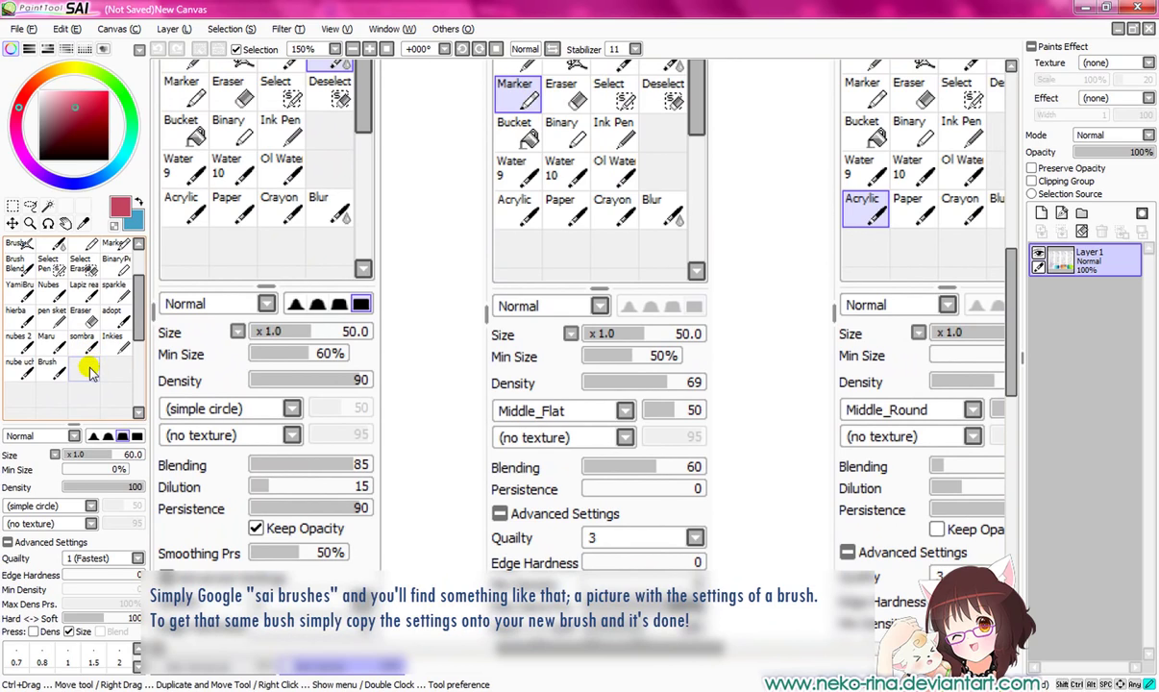
# Create a Marker brush in the empty slot and set its Density to 67.
pyautogui.rightClick(89, 372)
pyautogui.click(134, 487)
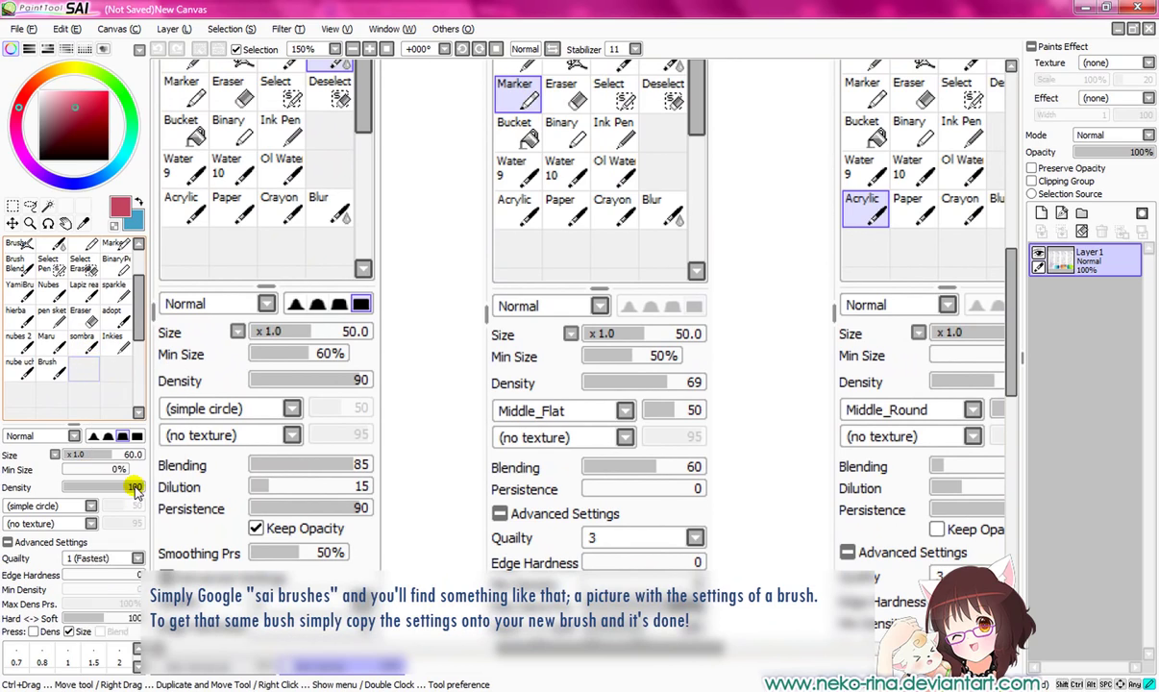
pyautogui.moveTo(139, 314); pyautogui.dragTo(140, 339)
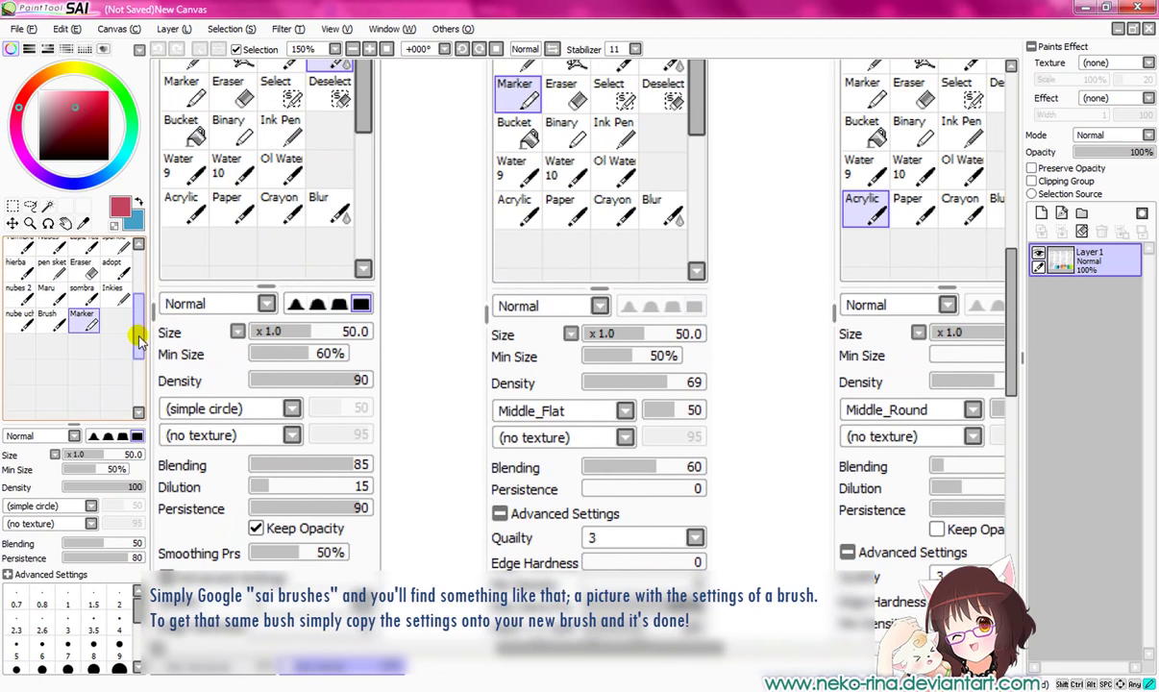
pyautogui.moveTo(73, 424); pyautogui.dragTo(75, 375)
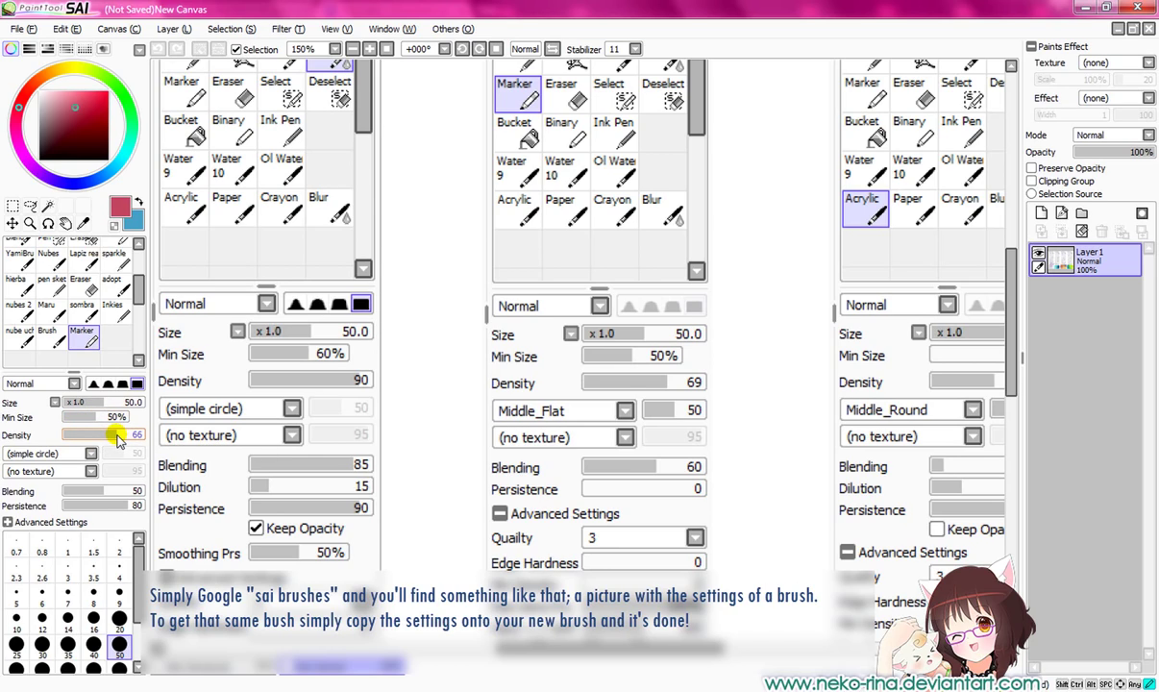
pyautogui.click(117, 438)
# Give the Marker brush the Middle_Flat shape and Persistence 0.
pyautogui.click(90, 452)
pyautogui.moveTo(89, 505); pyautogui.dragTo(95, 584)
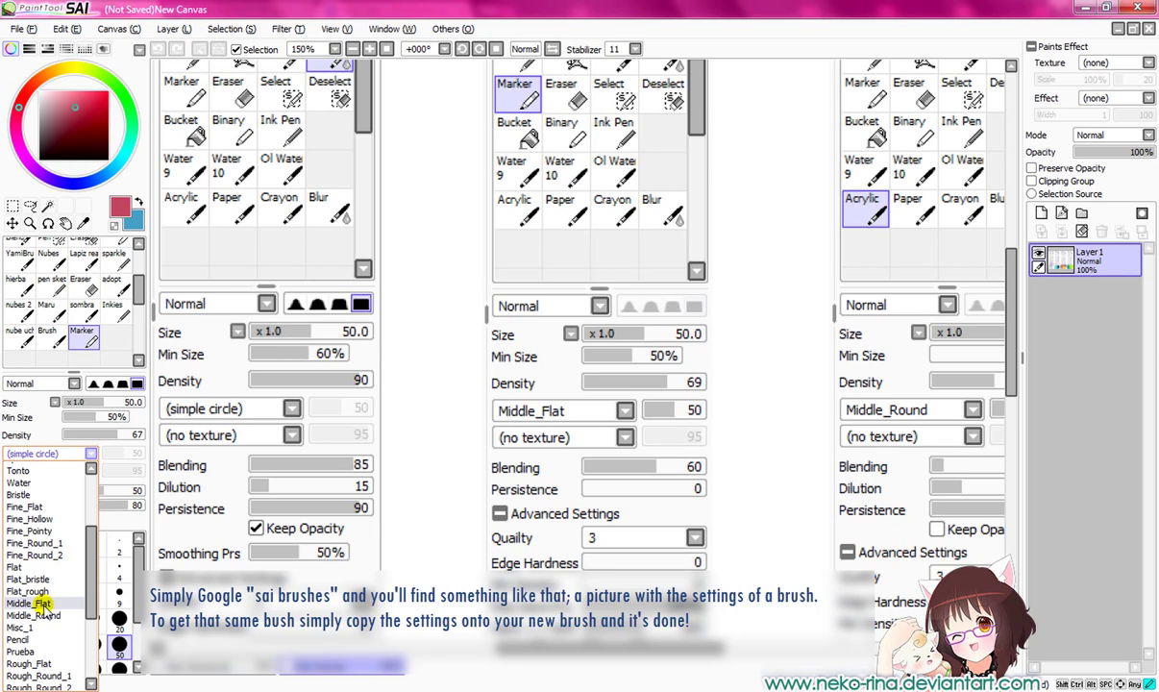
pyautogui.click(44, 603)
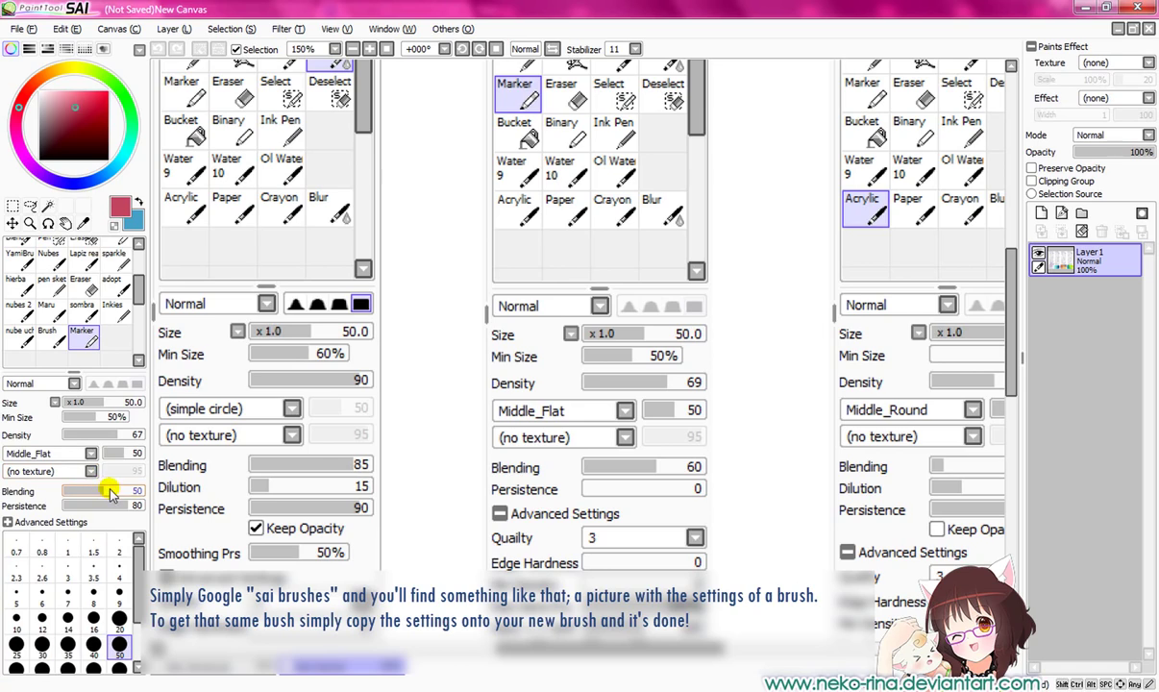
pyautogui.moveTo(122, 506); pyautogui.dragTo(60, 507)
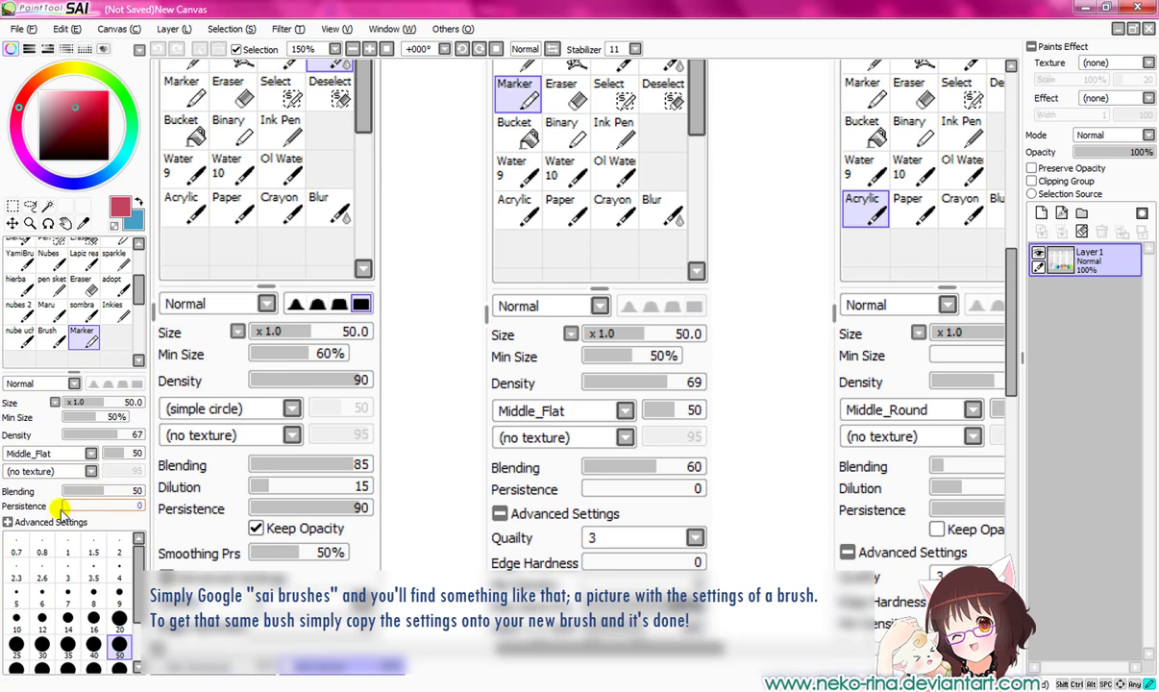
# Keep the advanced Quality at 3 and return to the blank New Canvas.sai.
pyautogui.click(7, 522)
pyautogui.click(120, 541)
pyautogui.click(120, 528)
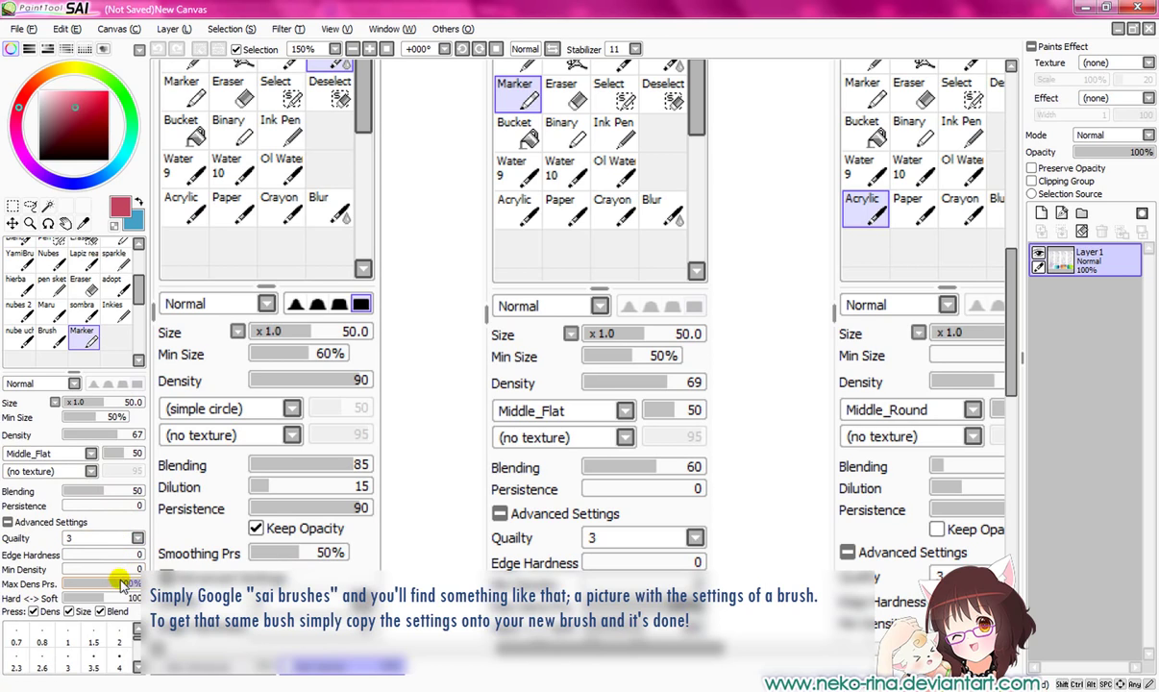
pyautogui.moveTo(1009, 380); pyautogui.dragTo(1009, 413)
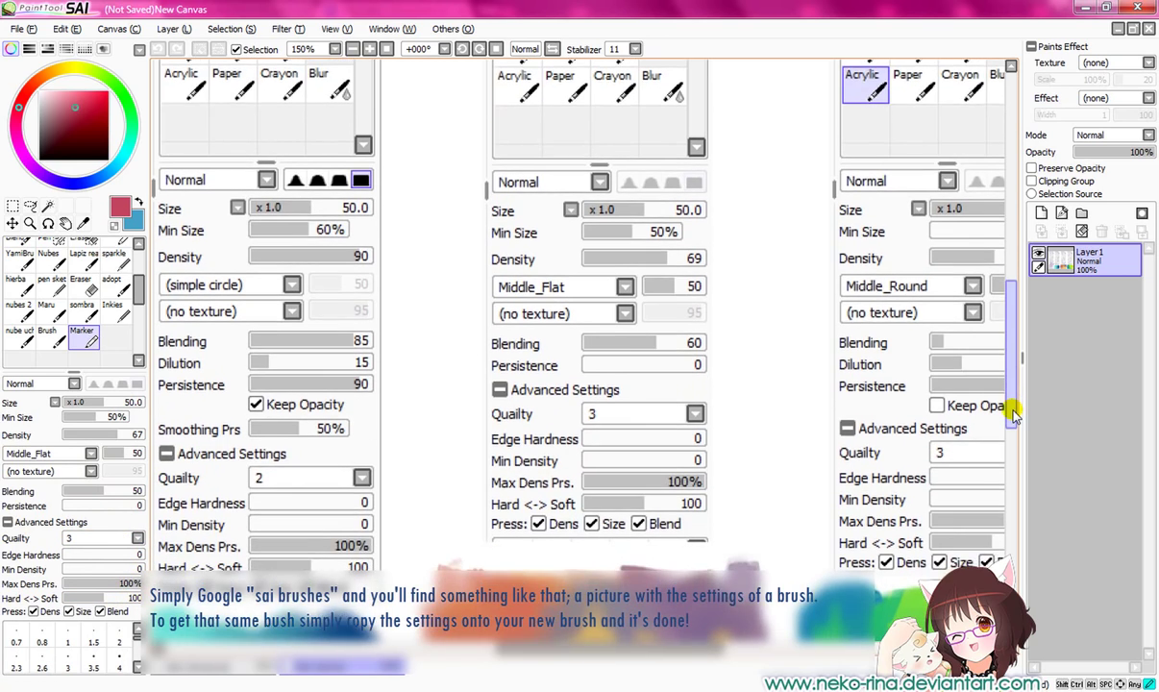
pyautogui.click(207, 663)
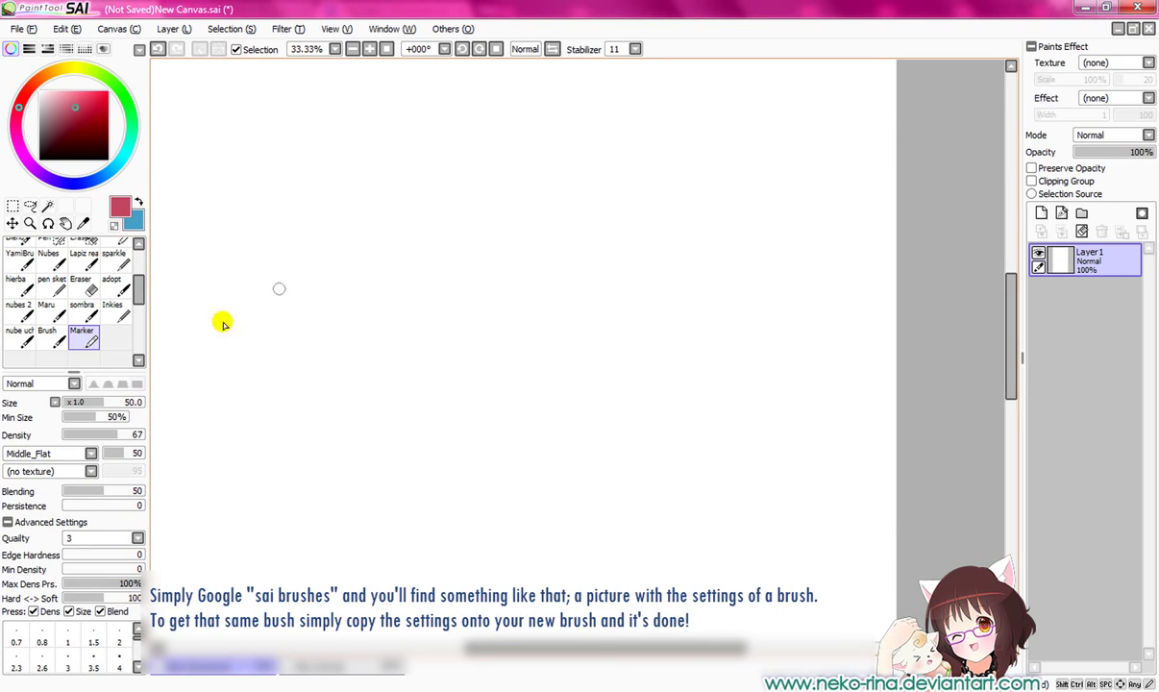
# Set the Marker size to 100 and paint overlapping pink and blue test strokes.
pyautogui.moveTo(98, 402); pyautogui.dragTo(152, 402)
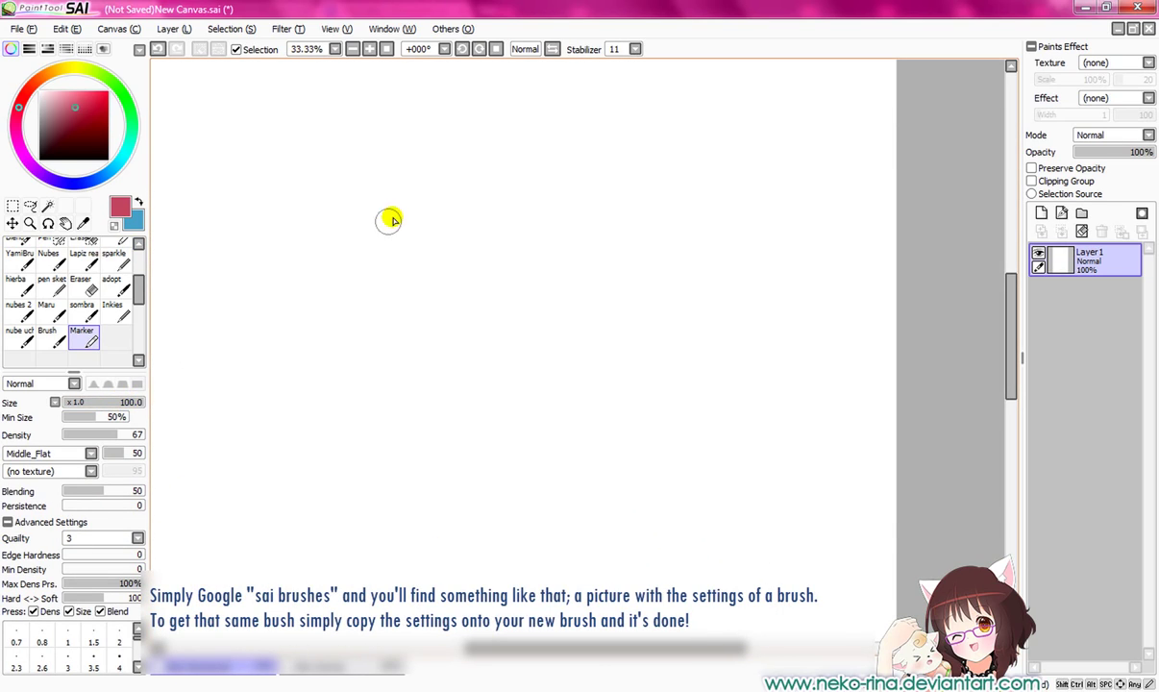
pyautogui.moveTo(388, 218)
pyautogui.mouseDown()
pyautogui.moveTo(401, 220)
pyautogui.moveTo(414, 181)
pyautogui.moveTo(444, 377)
pyautogui.moveTo(448, 190)
pyautogui.moveTo(494, 378)
pyautogui.moveTo(486, 221)
pyautogui.mouseUp()
pyautogui.click(139, 202)
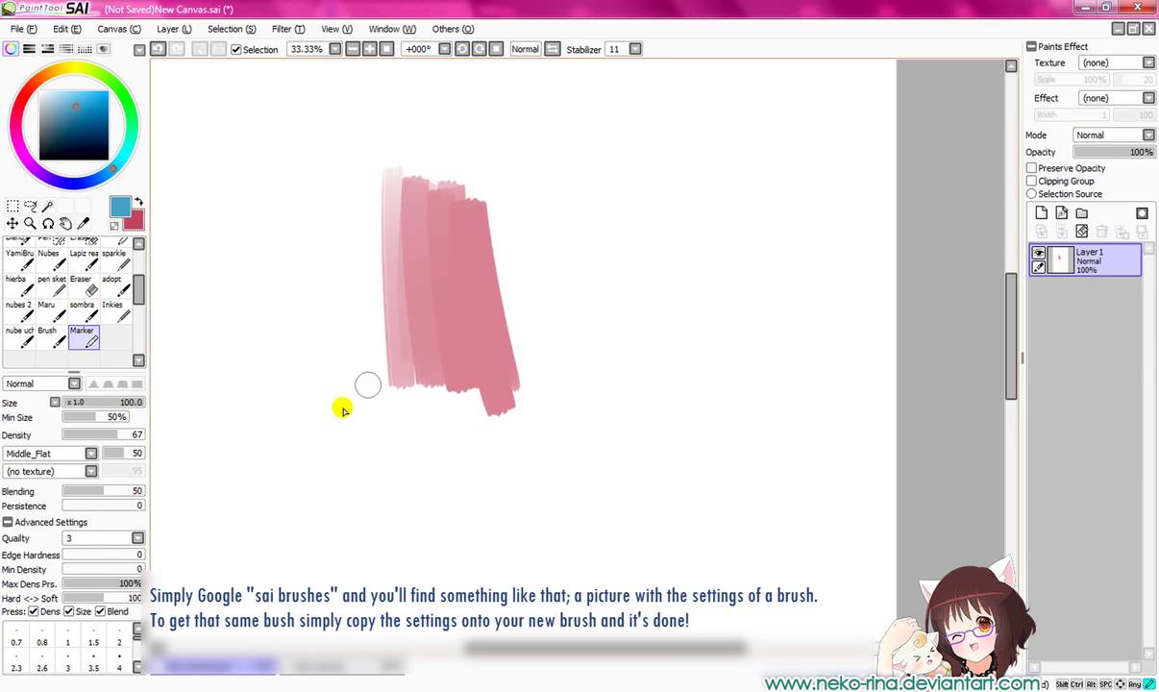
pyautogui.moveTo(339, 406)
pyautogui.mouseDown()
pyautogui.moveTo(430, 311)
pyautogui.moveTo(470, 349)
pyautogui.moveTo(491, 321)
pyautogui.moveTo(444, 218)
pyautogui.moveTo(478, 332)
pyautogui.mouseUp()
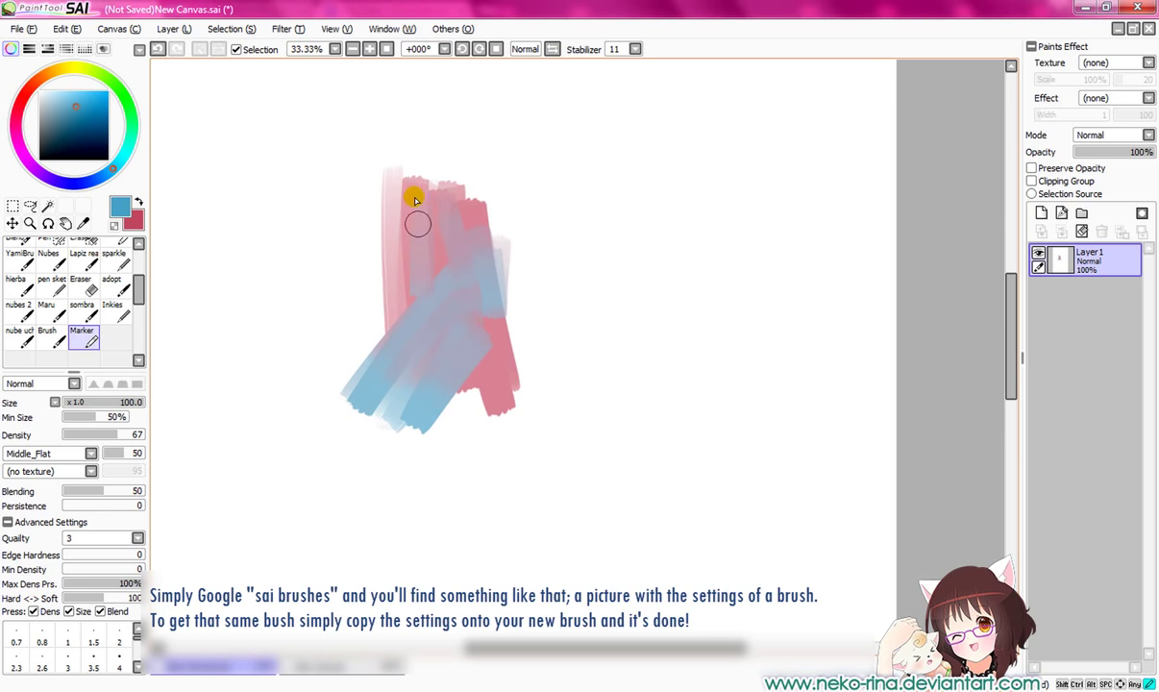
pyautogui.moveTo(380, 248); pyautogui.dragTo(378, 375)
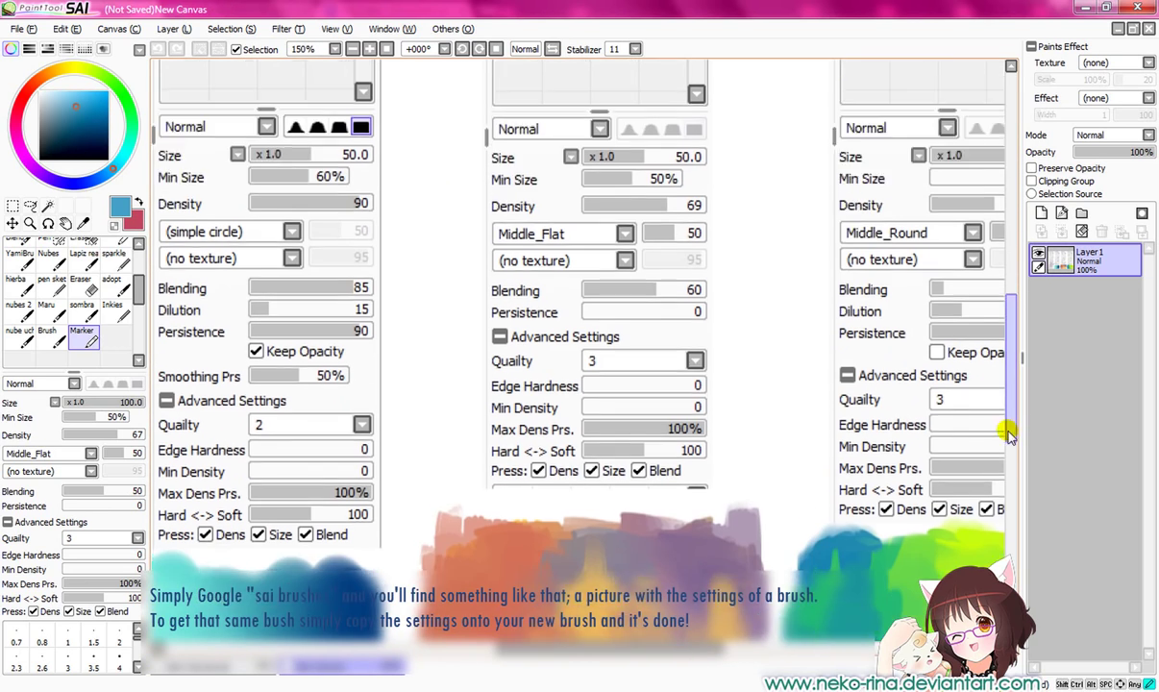
# Return to the painting document and bring the new Marker slot into view in the tool list.
pyautogui.moveTo(1009, 435); pyautogui.dragTo(1009, 480)
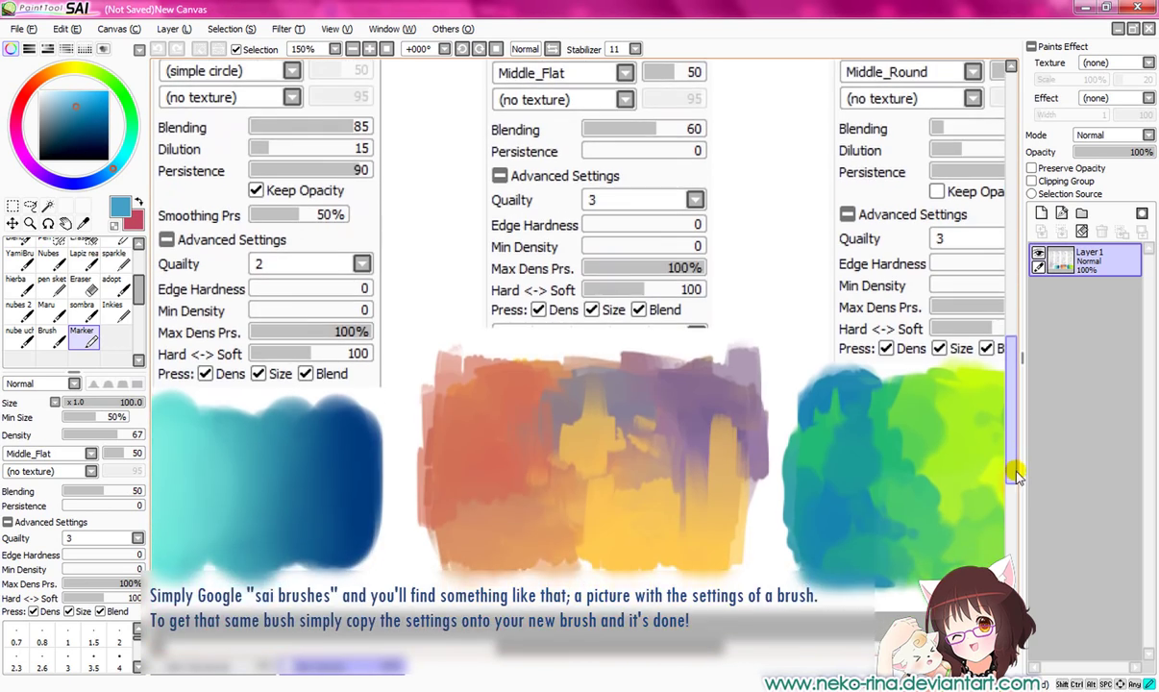
pyautogui.click(255, 667)
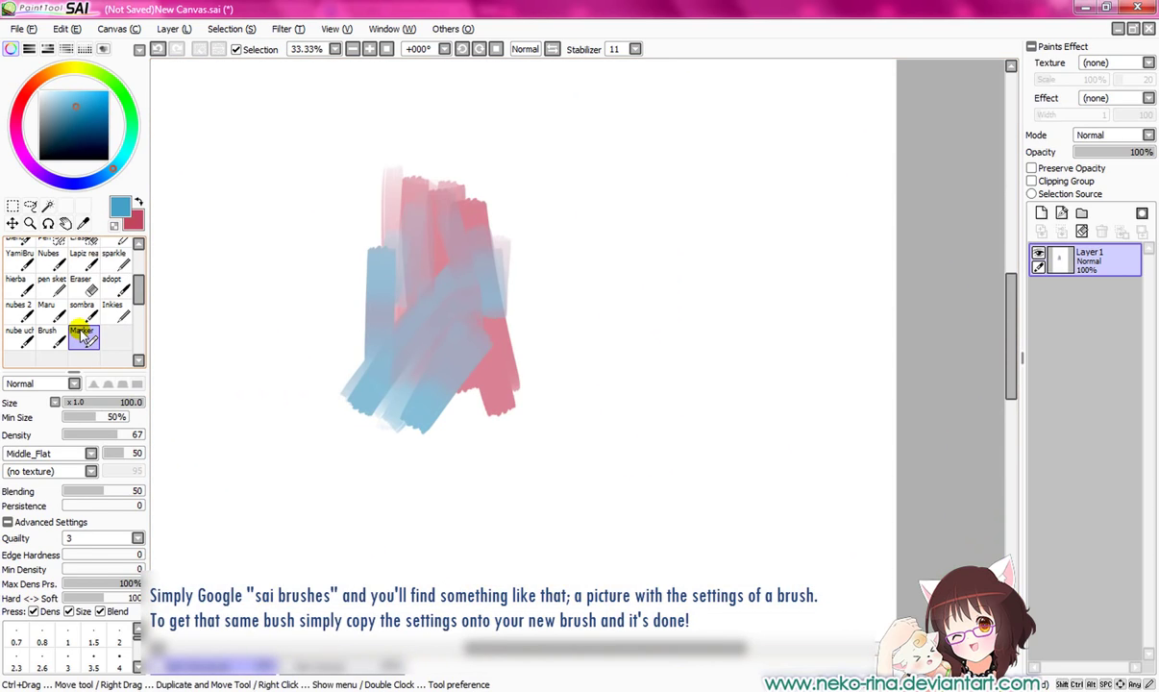
pyautogui.click(82, 334)
pyautogui.scroll(1, 269, 104)
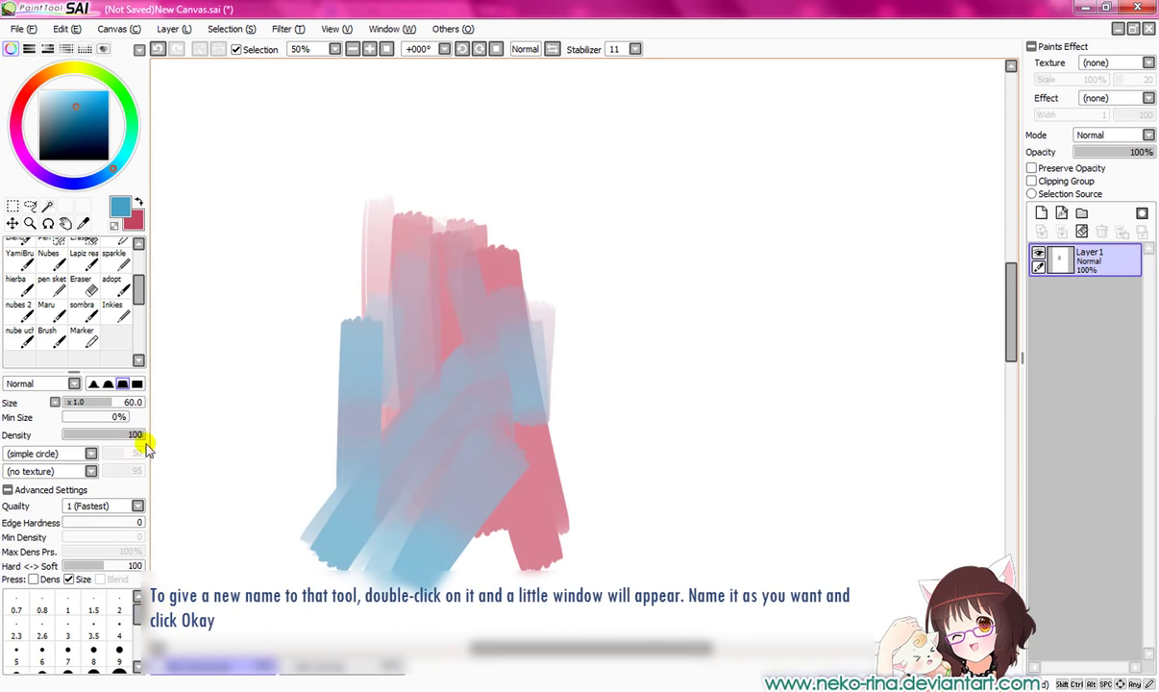
# Rename the Marker brush to 'fhsagfjal' in the Custom Tool dialog.
pyautogui.doubleClick(85, 337)
pyautogui.write('fhsagfjahfa')
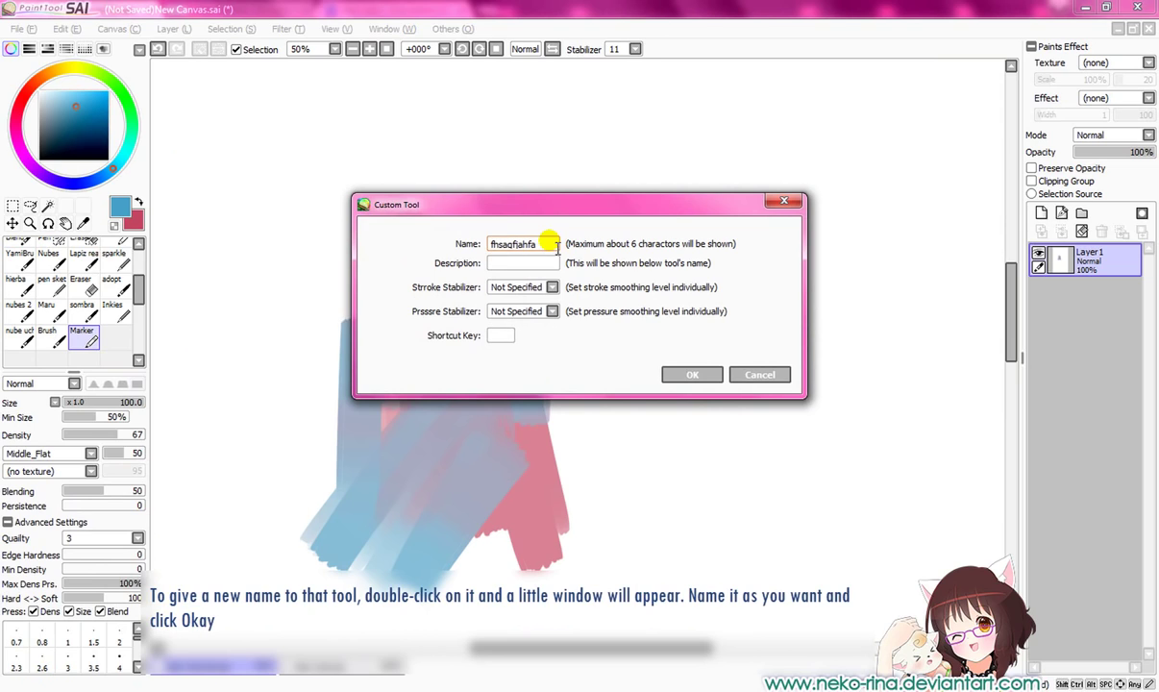
pyautogui.click(688, 374)
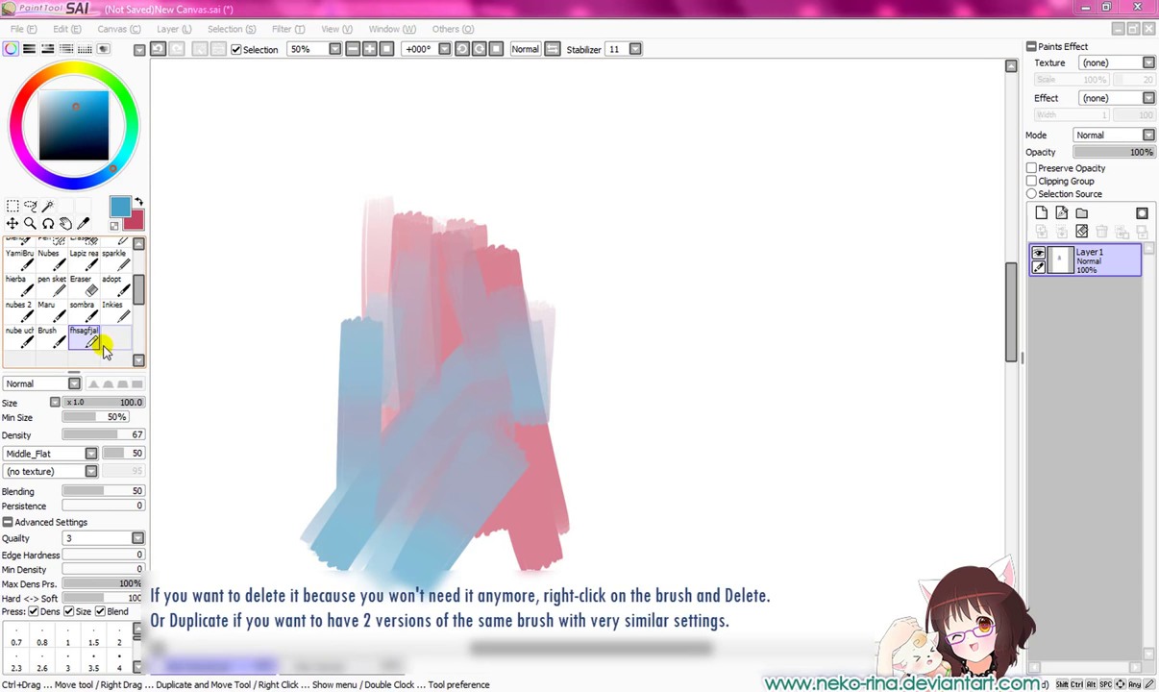
pyautogui.moveTo(138, 303); pyautogui.dragTo(138, 301)
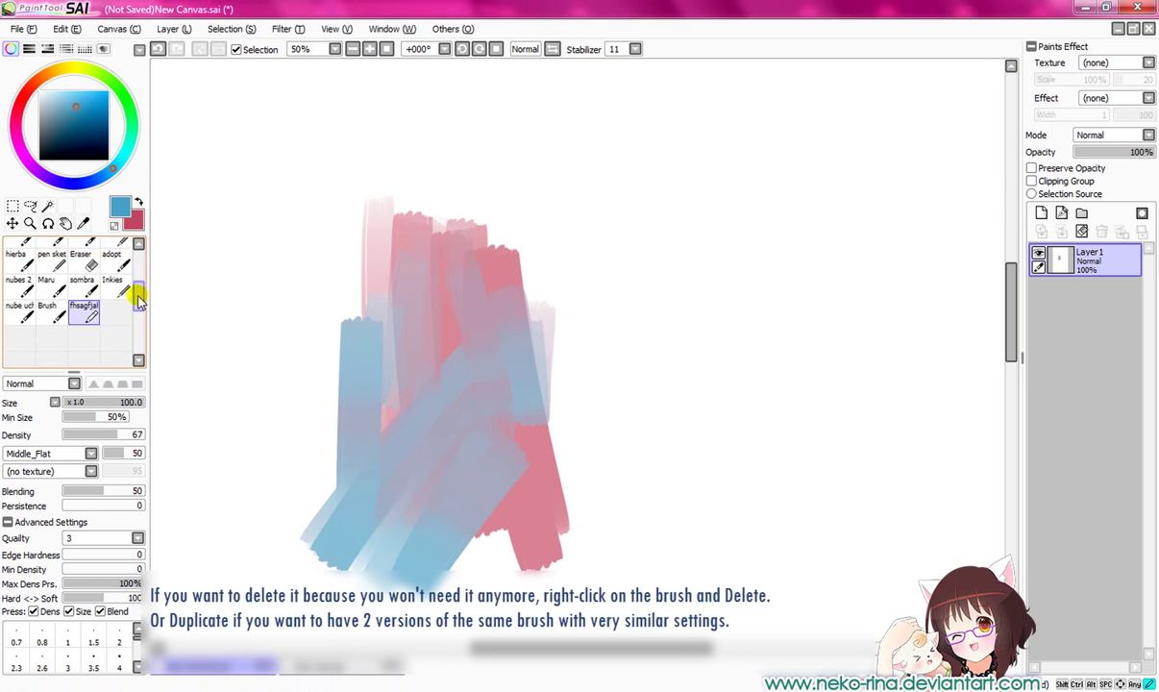
pyautogui.scroll(1, 138, 301)
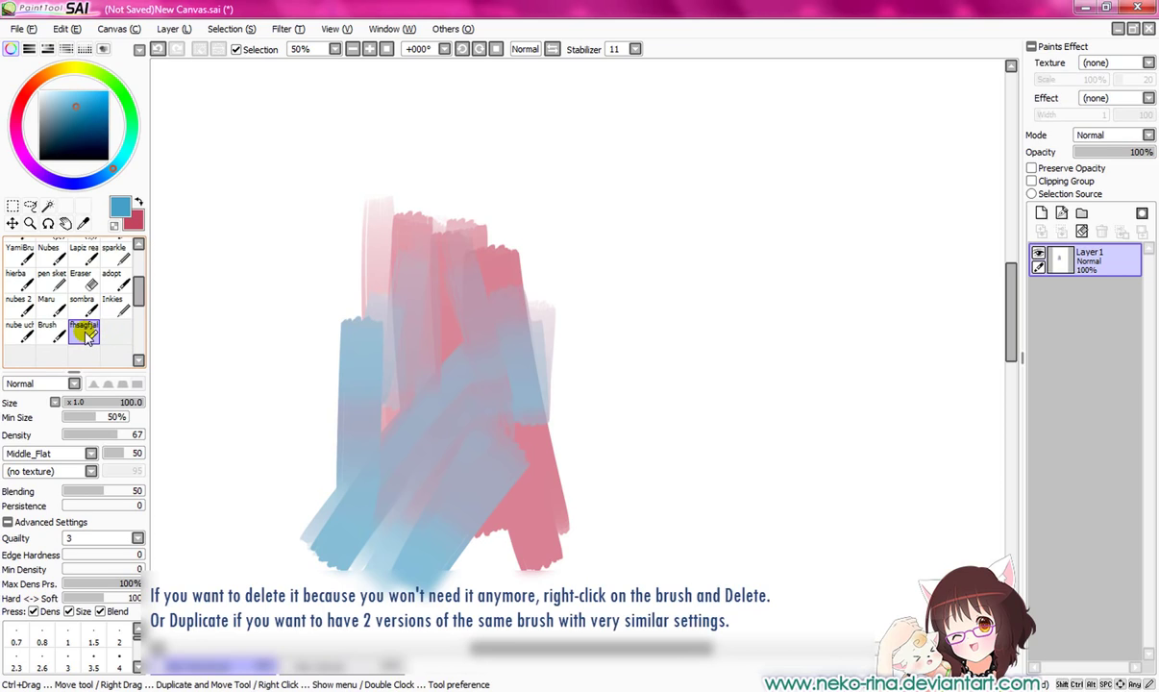
# Delete the 'fhsagfjal' brush from the tool list and reselect the Brush tool.
pyautogui.rightClick(86, 337)
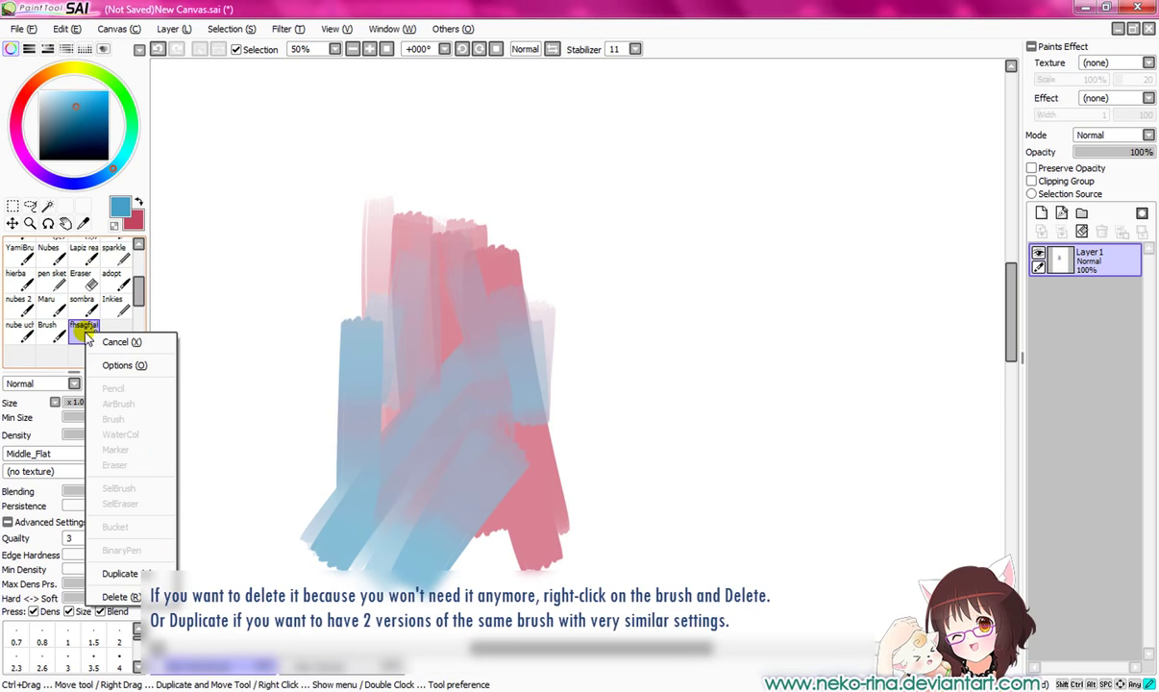
pyautogui.click(126, 599)
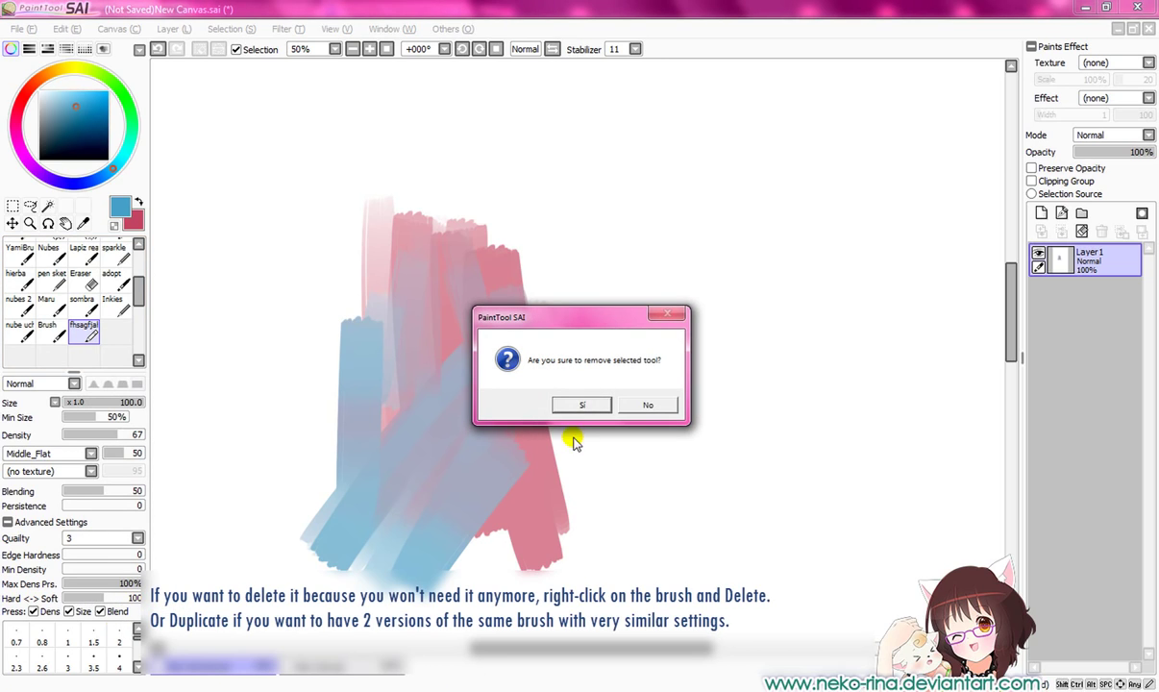
pyautogui.click(582, 405)
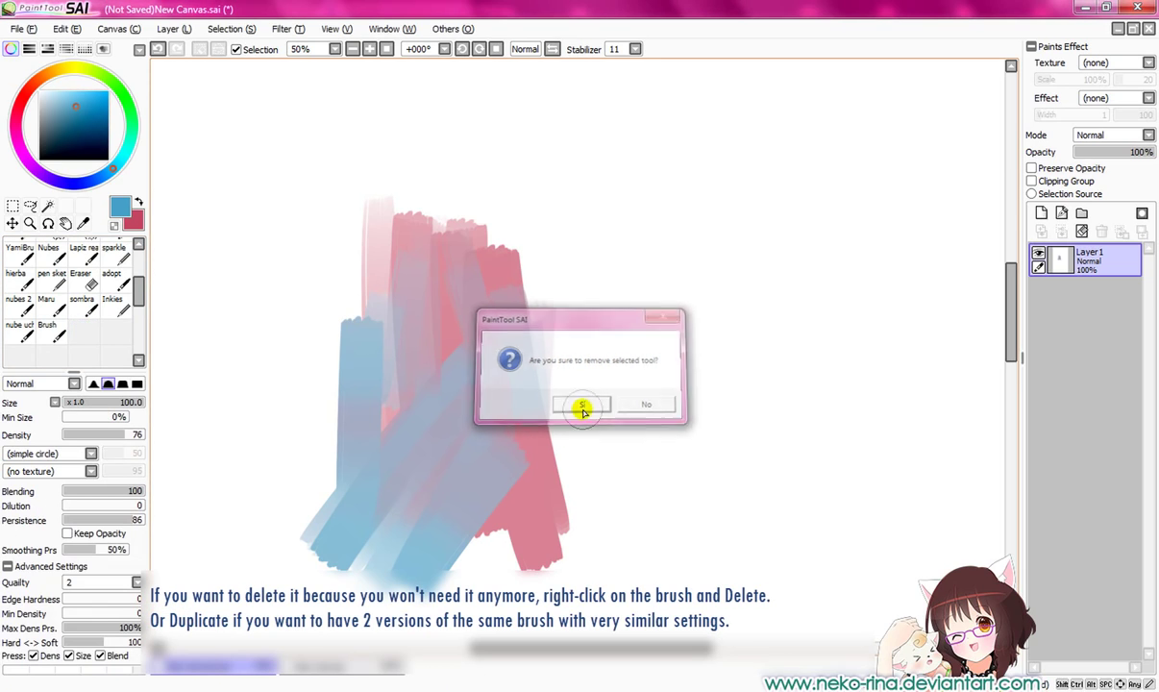
pyautogui.click(50, 332)
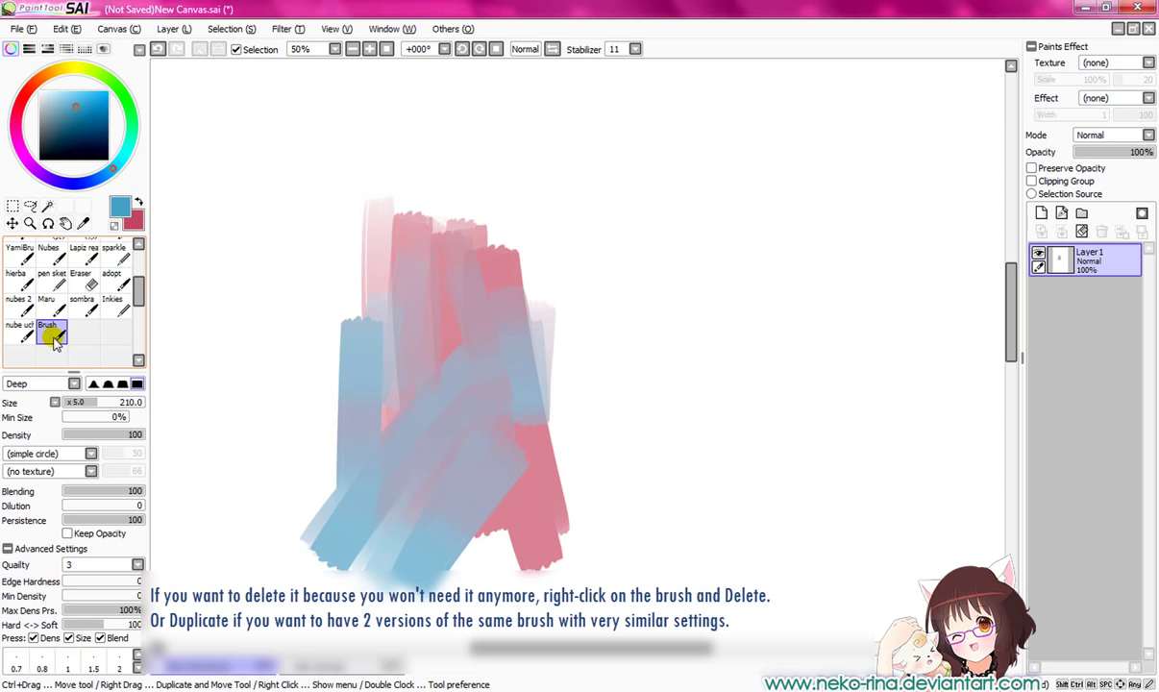
# Duplicate the Brush tool, lower the copy's persistence, and compare it with the original.
pyautogui.rightClick(55, 332)
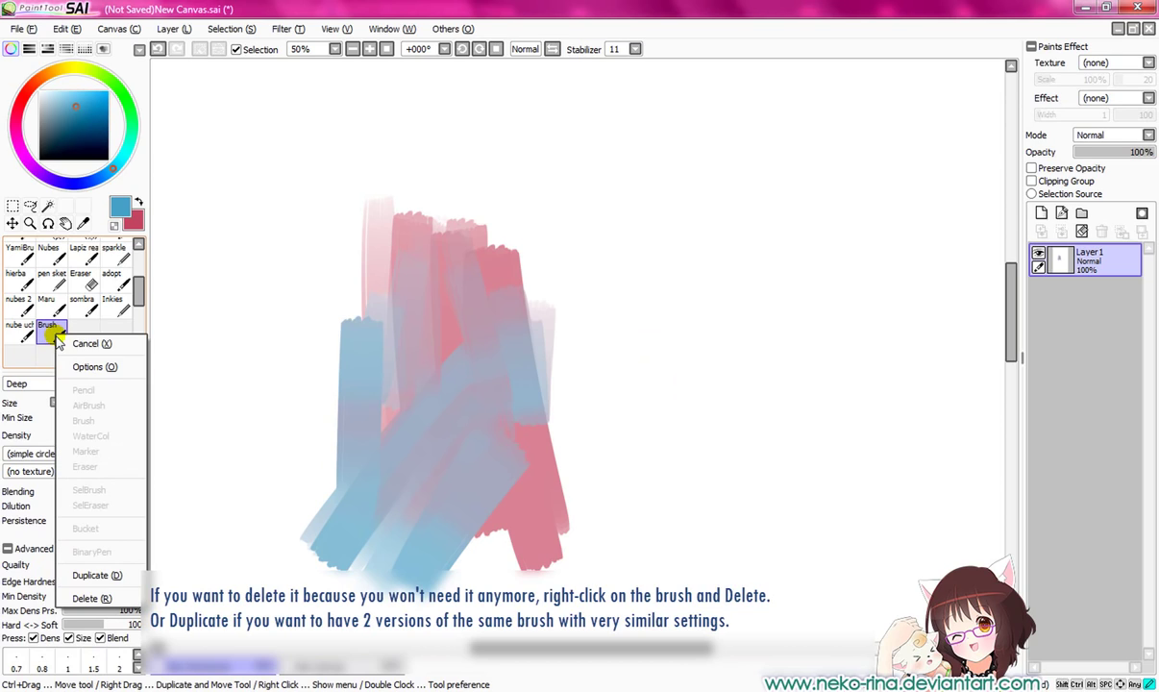
pyautogui.click(96, 576)
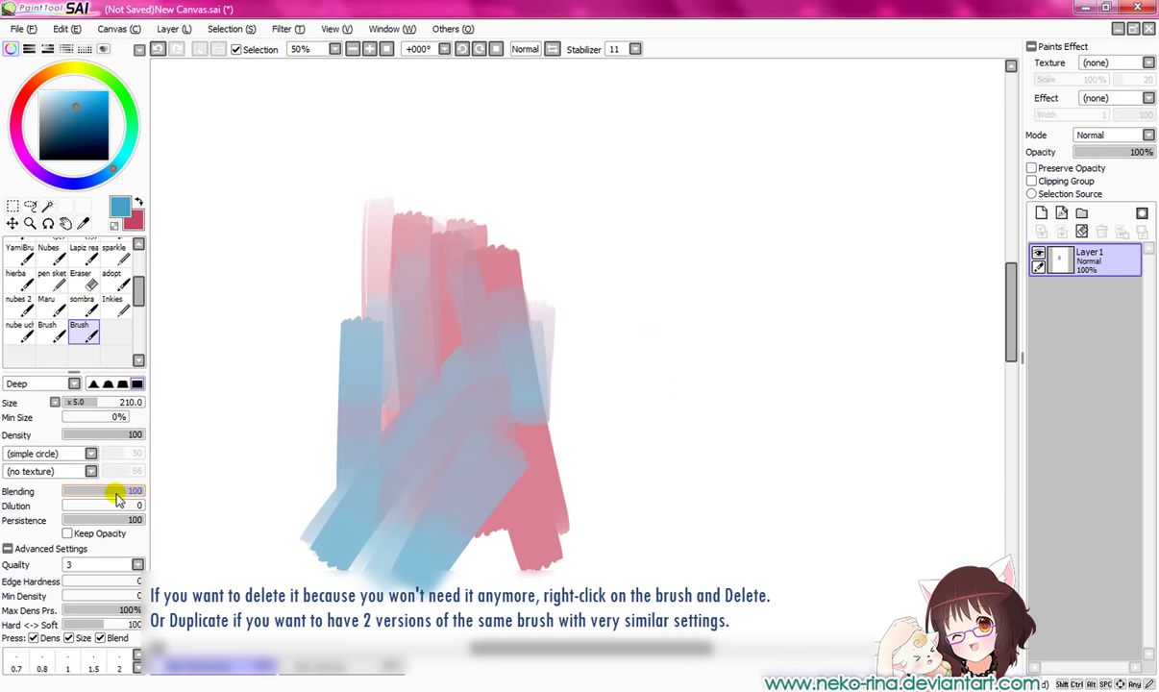
pyautogui.click(126, 521)
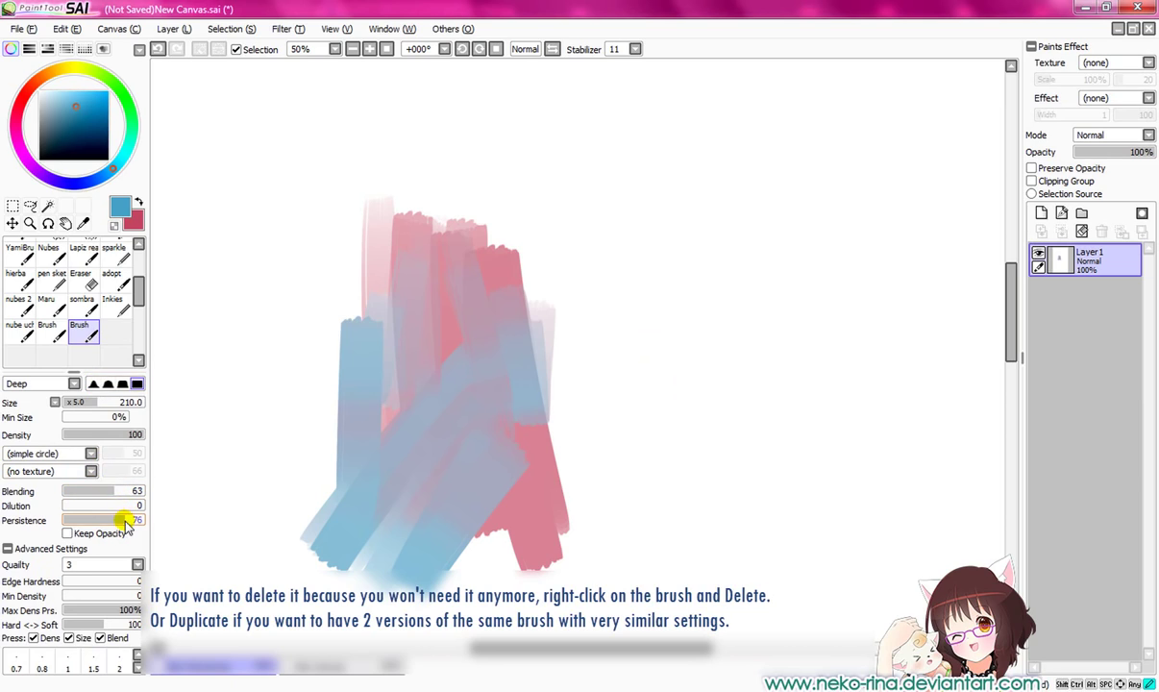
pyautogui.click(53, 341)
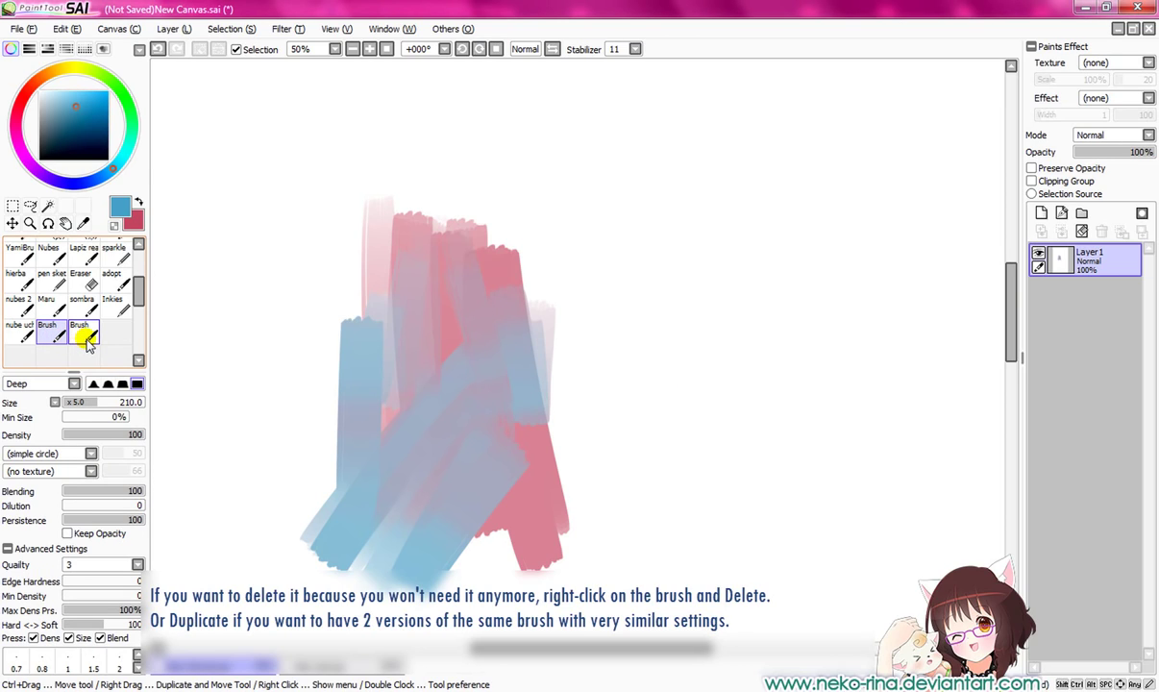
pyautogui.click(87, 338)
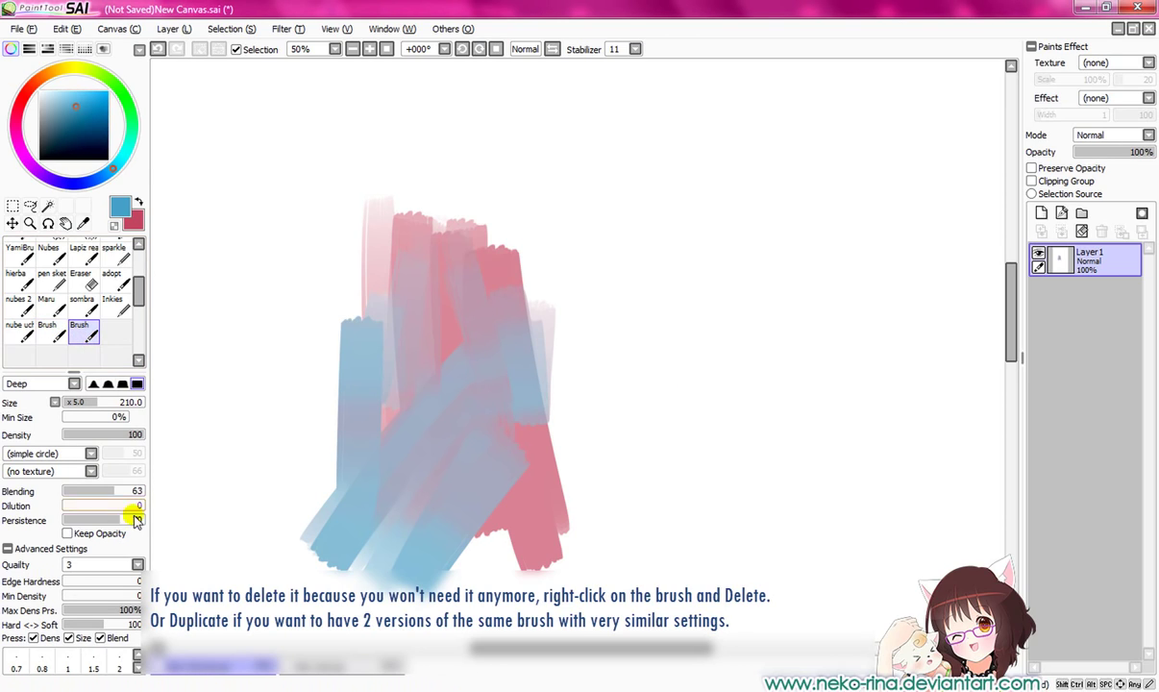
# Delete the duplicate Brush and then the original Brush, confirming each with Sí.
pyautogui.rightClick(84, 334)
pyautogui.click(117, 595)
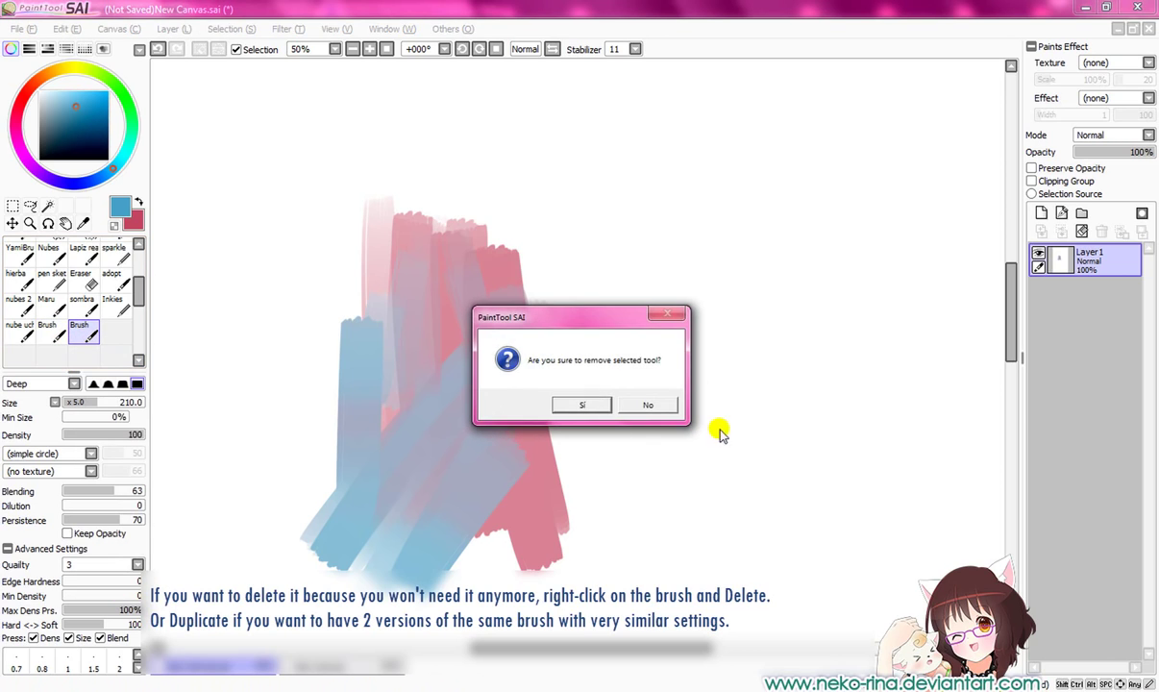
pyautogui.click(593, 401)
pyautogui.rightClick(55, 337)
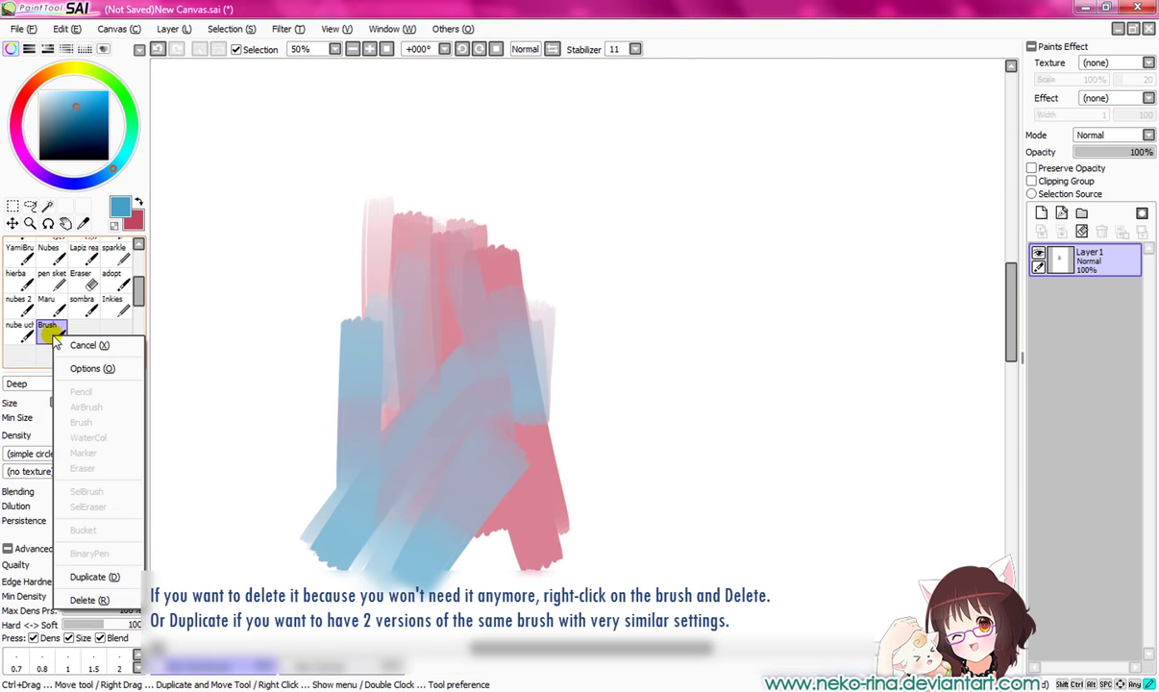
pyautogui.click(119, 595)
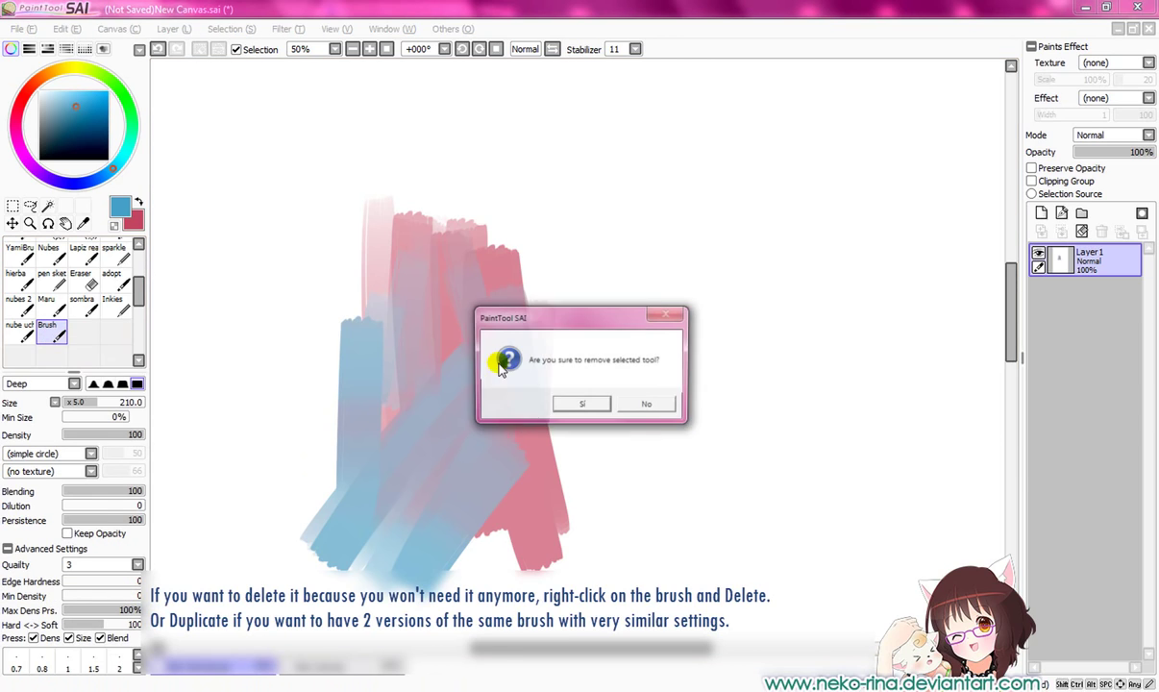
pyautogui.click(572, 403)
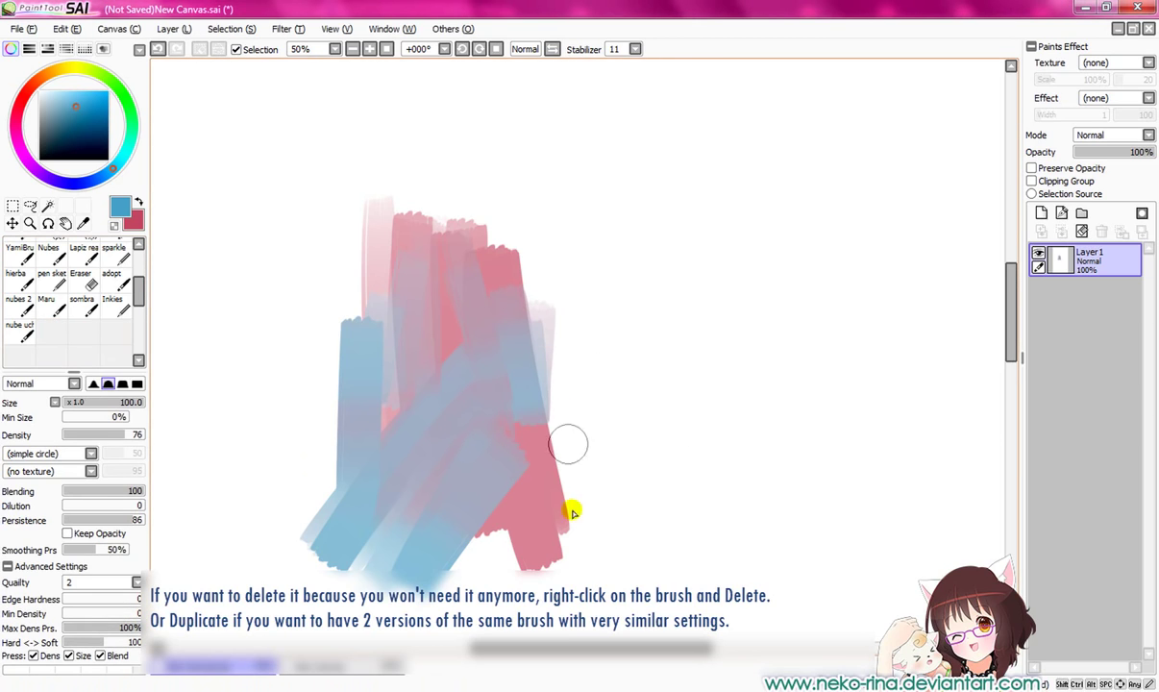
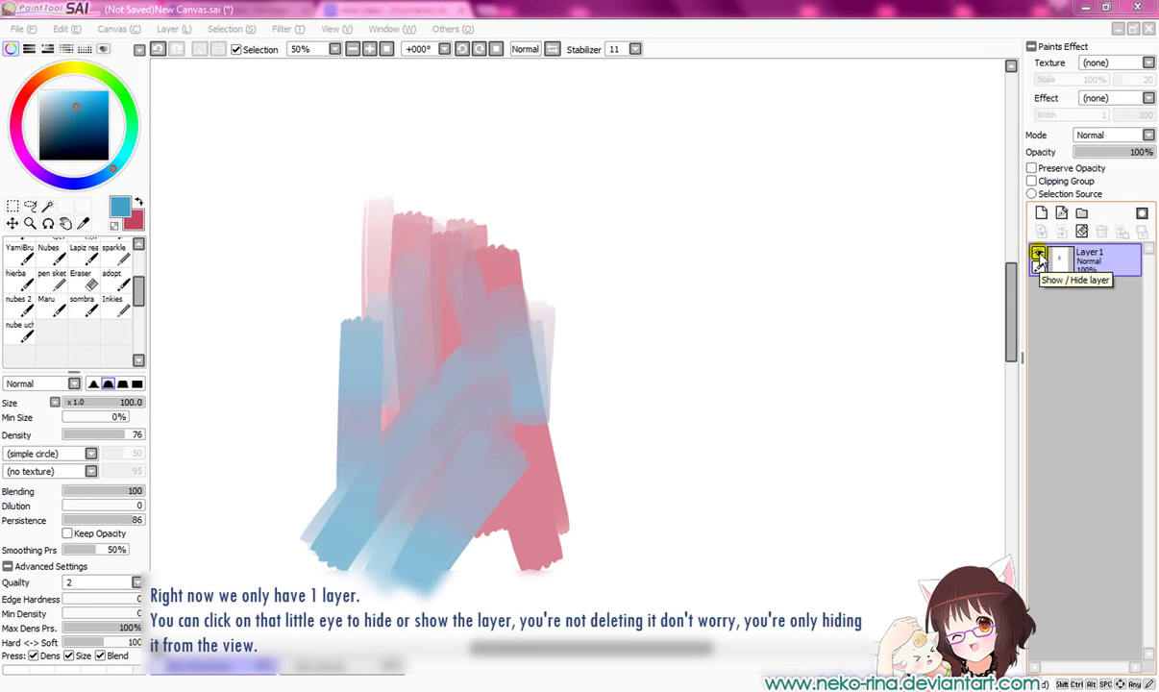
# On a new Layer2, draw a big blue looping scribble with the Ink tool.
pyautogui.click(1038, 255)
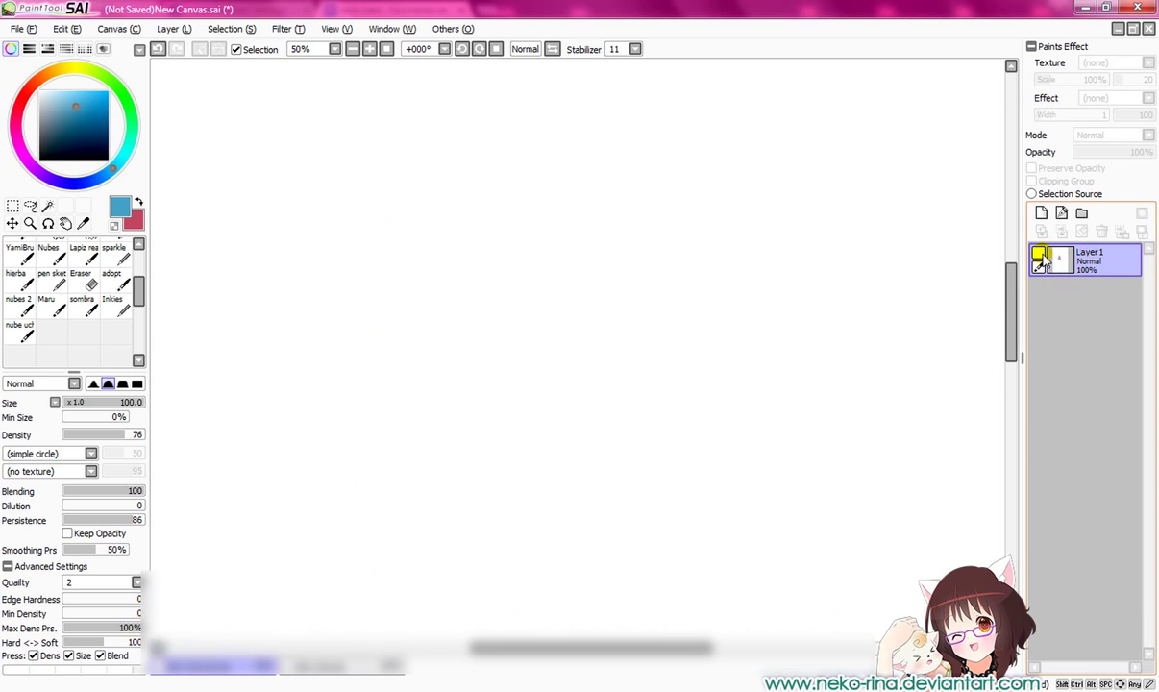
pyautogui.click(1039, 255)
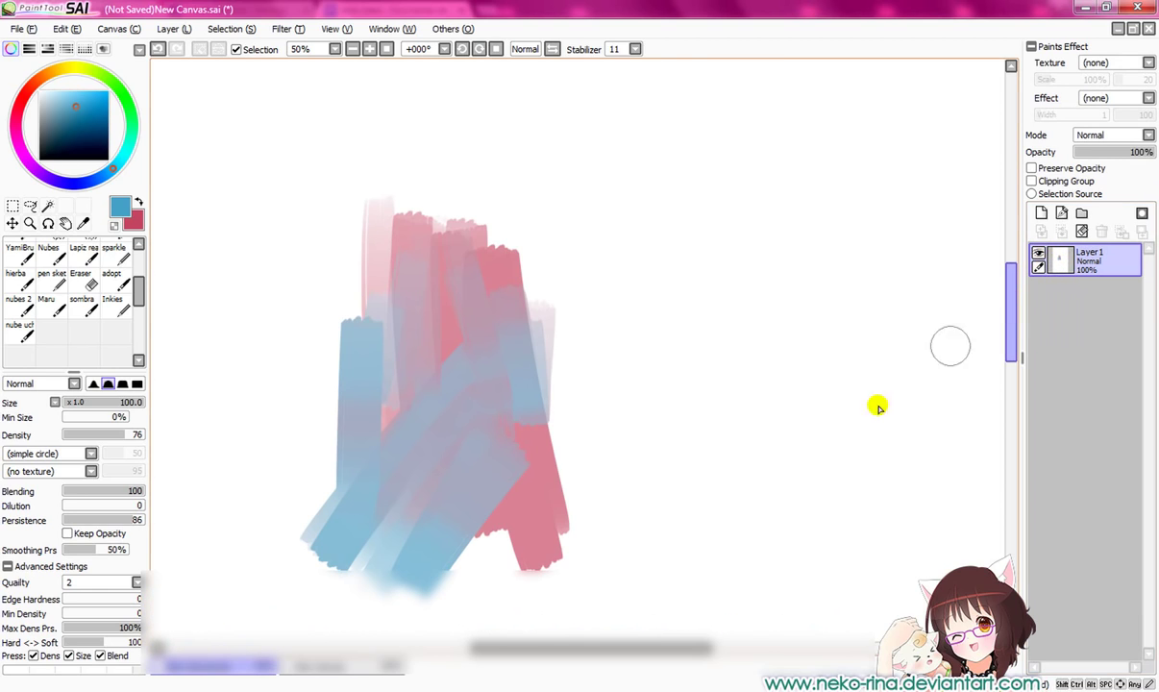
pyautogui.moveTo(606, 642); pyautogui.dragTo(636, 642)
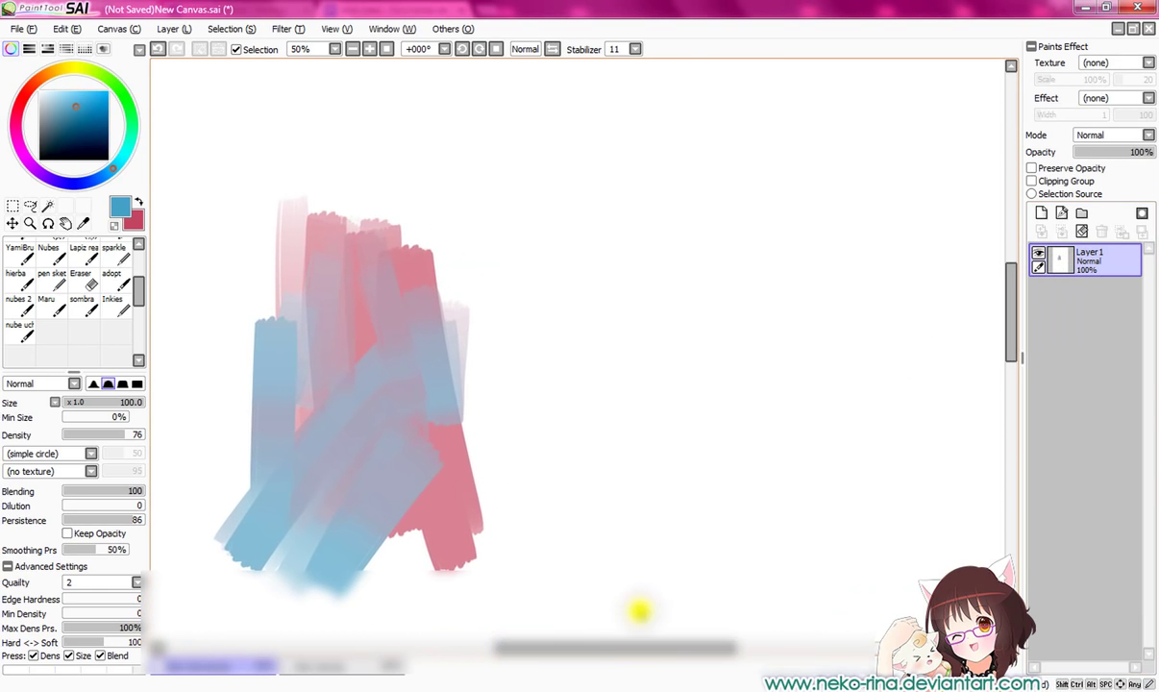
pyautogui.click(1041, 213)
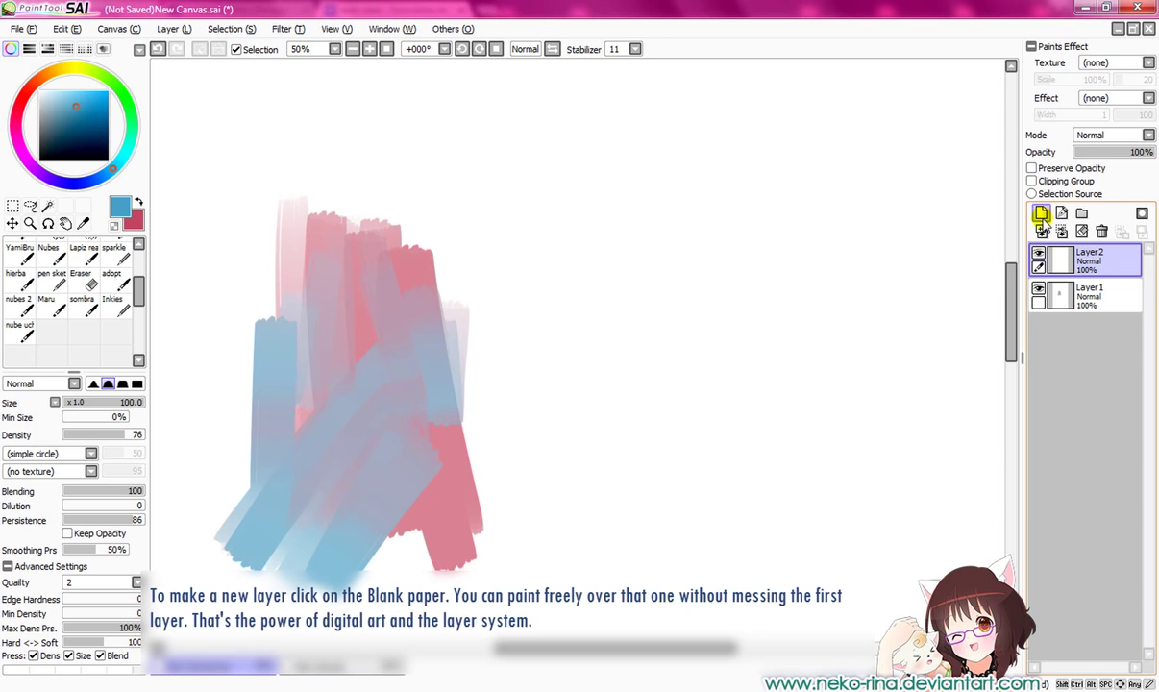
pyautogui.moveTo(135, 296); pyautogui.dragTo(137, 254)
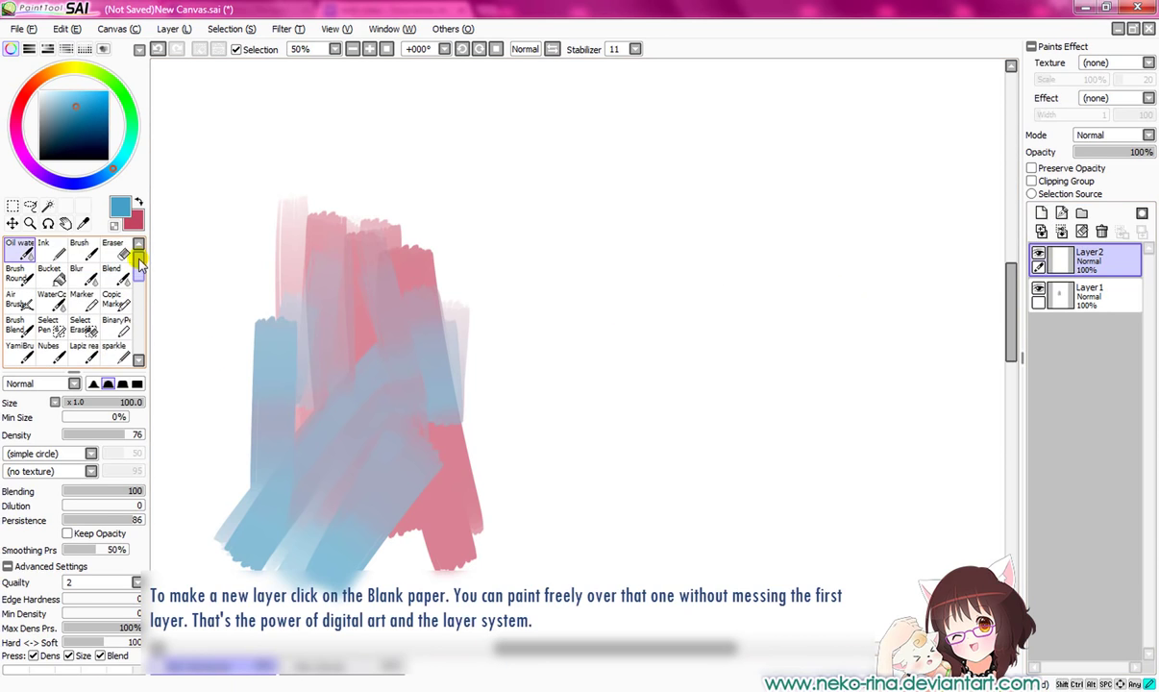
pyautogui.click(53, 249)
pyautogui.moveTo(558, 195)
pyautogui.mouseDown()
pyautogui.moveTo(441, 432)
pyautogui.moveTo(374, 531)
pyautogui.moveTo(416, 505)
pyautogui.moveTo(313, 145)
pyautogui.moveTo(276, 292)
pyautogui.moveTo(293, 437)
pyautogui.moveTo(517, 154)
pyautogui.moveTo(500, 388)
pyautogui.moveTo(474, 306)
pyautogui.mouseUp()
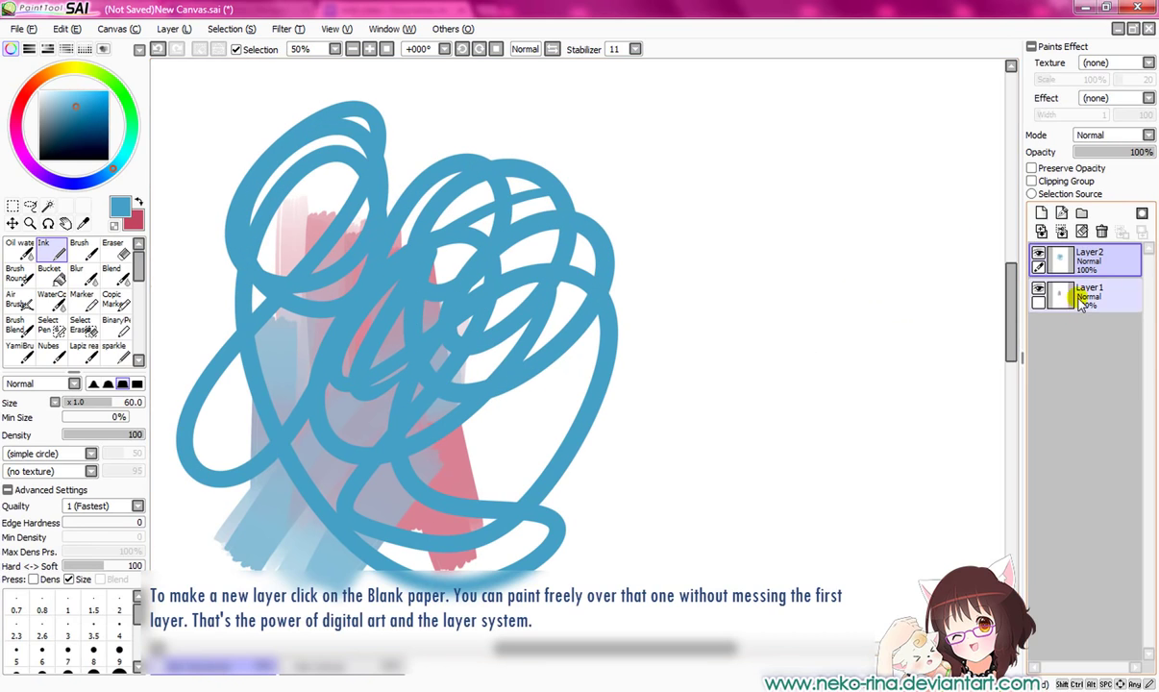
pyautogui.click(1038, 288)
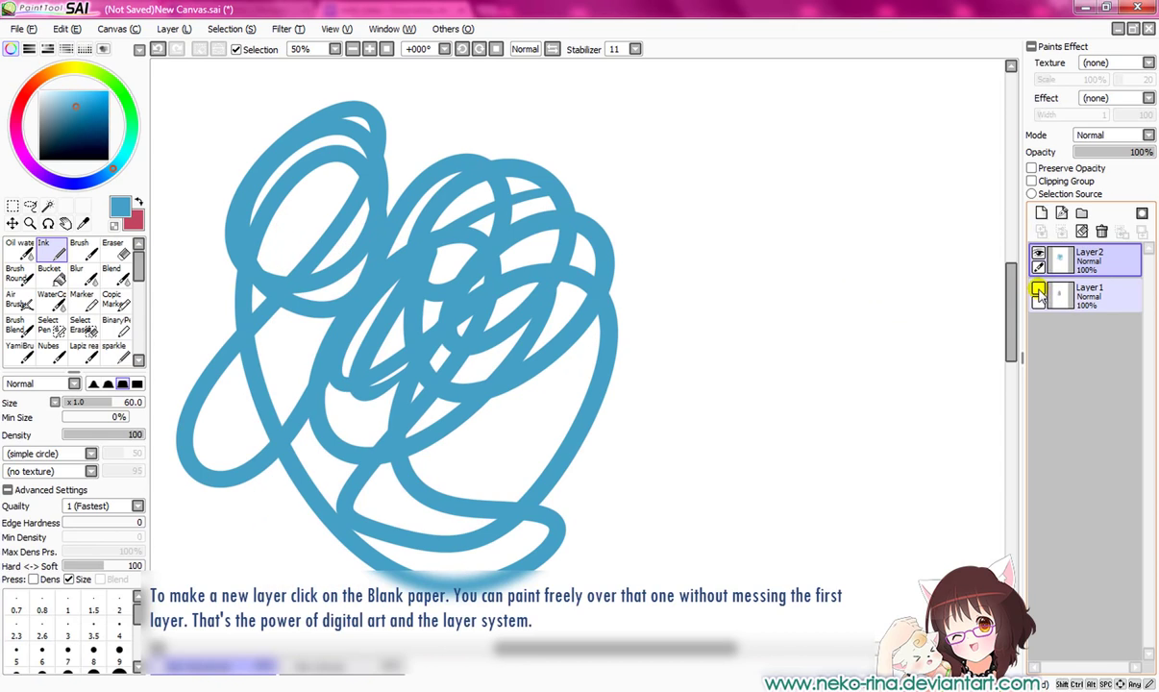
pyautogui.click(1038, 288)
# Move Layer 1's pink-and-blue strokes to the right and Layer2's blue scribble up and right.
pyautogui.click(1067, 293)
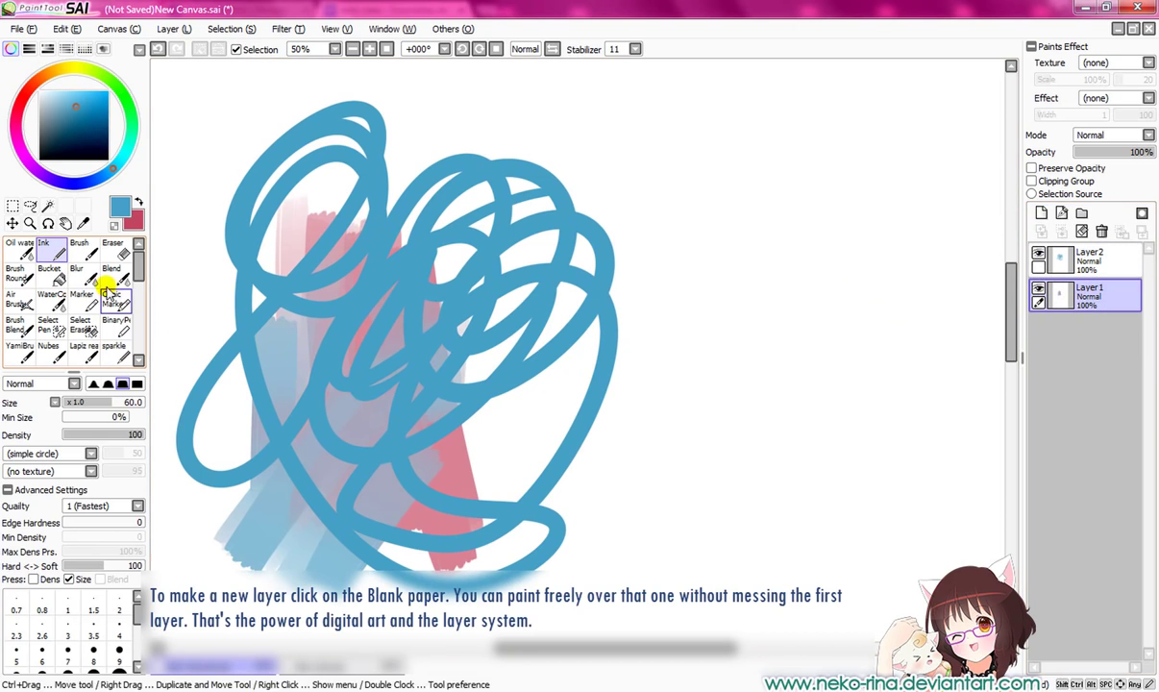
pyautogui.click(13, 222)
pyautogui.moveTo(365, 399)
pyautogui.mouseDown()
pyautogui.moveTo(786, 356)
pyautogui.moveTo(796, 344)
pyautogui.mouseUp()
pyautogui.click(1052, 260)
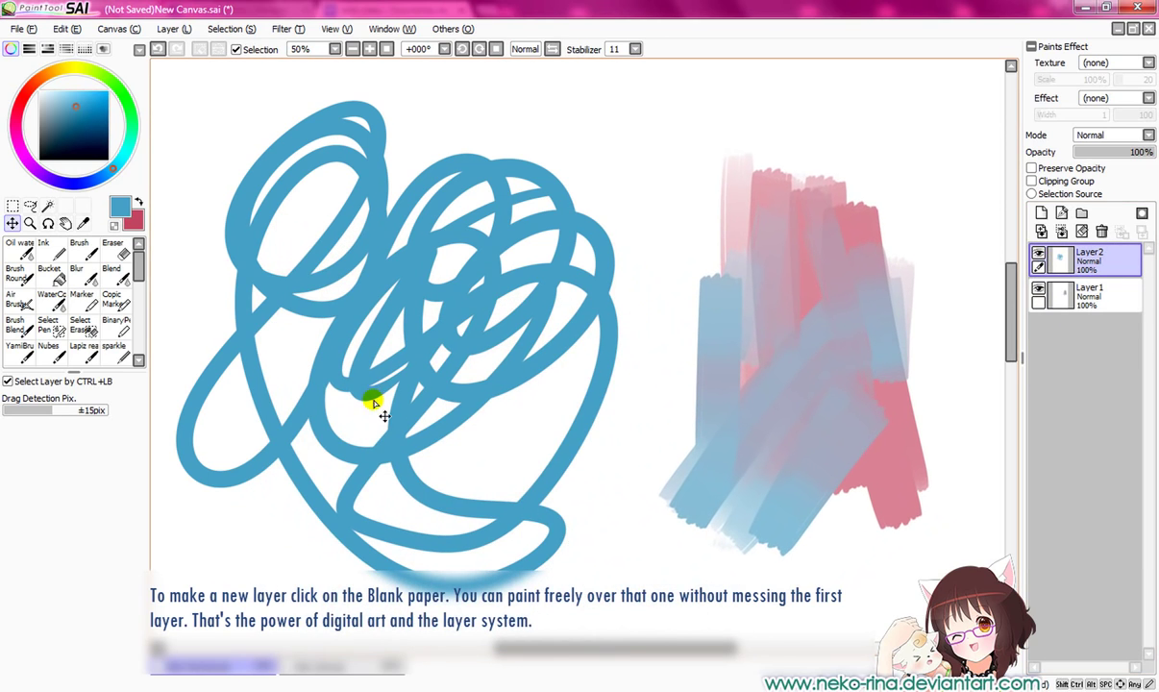
pyautogui.moveTo(375, 394)
pyautogui.mouseDown()
pyautogui.moveTo(622, 305)
pyautogui.moveTo(618, 318)
pyautogui.mouseUp()
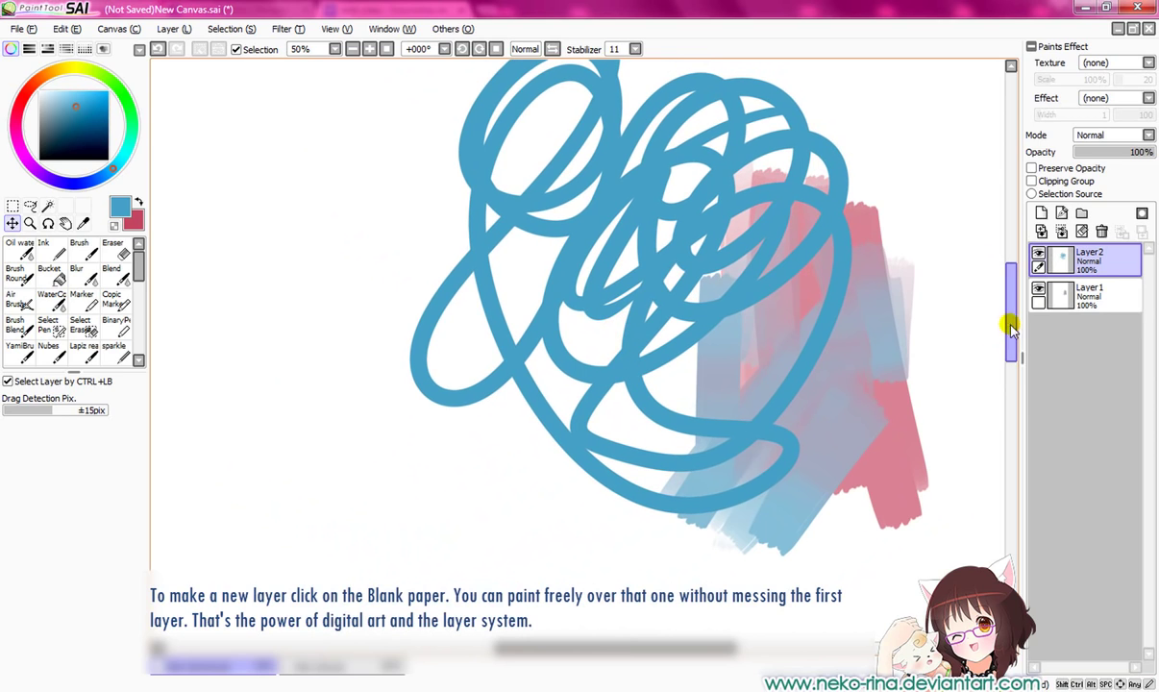
pyautogui.moveTo(1011, 325); pyautogui.dragTo(1016, 312)
pyautogui.moveTo(692, 642); pyautogui.dragTo(701, 641)
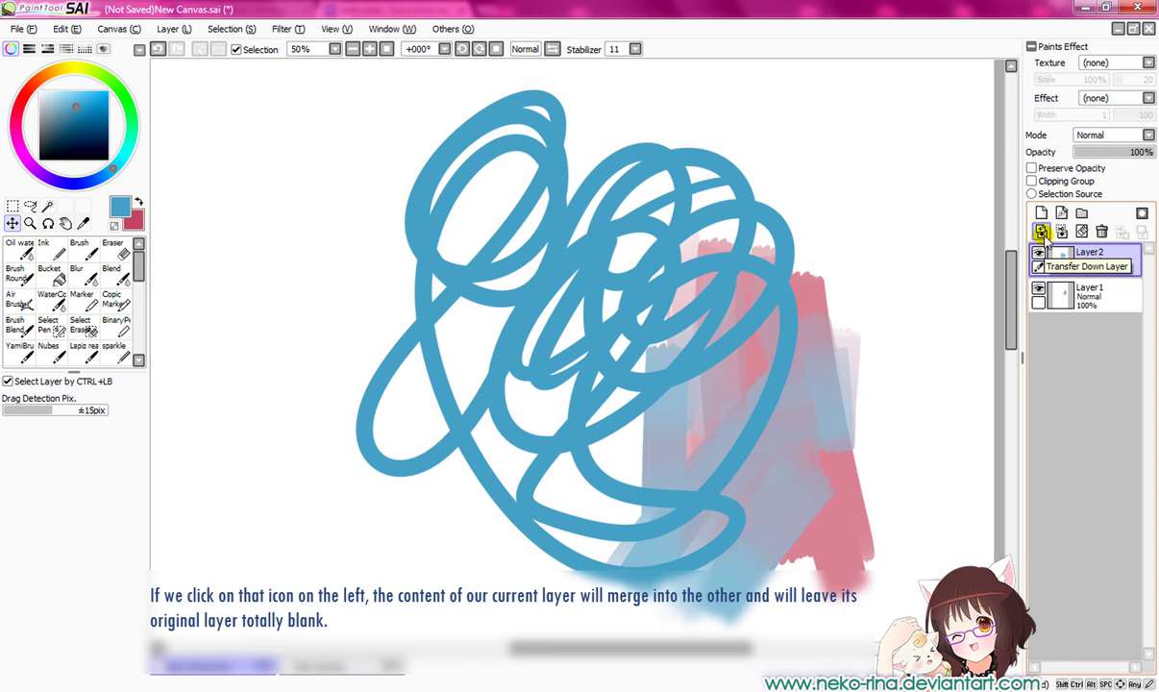
# Transfer the blue scribble down onto Layer 1 and shift the combined strokes left.
pyautogui.click(1044, 234)
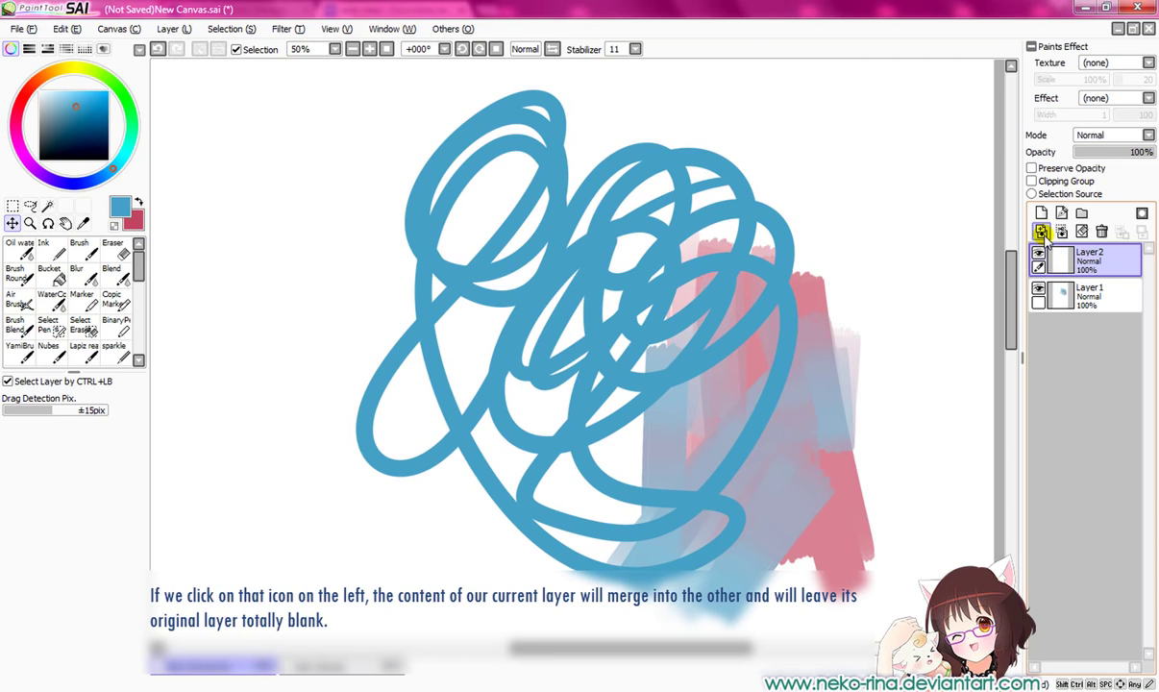
pyautogui.click(1043, 296)
pyautogui.moveTo(776, 270)
pyautogui.mouseDown()
pyautogui.moveTo(690, 304)
pyautogui.moveTo(543, 285)
pyautogui.moveTo(602, 261)
pyautogui.moveTo(599, 279)
pyautogui.mouseUp()
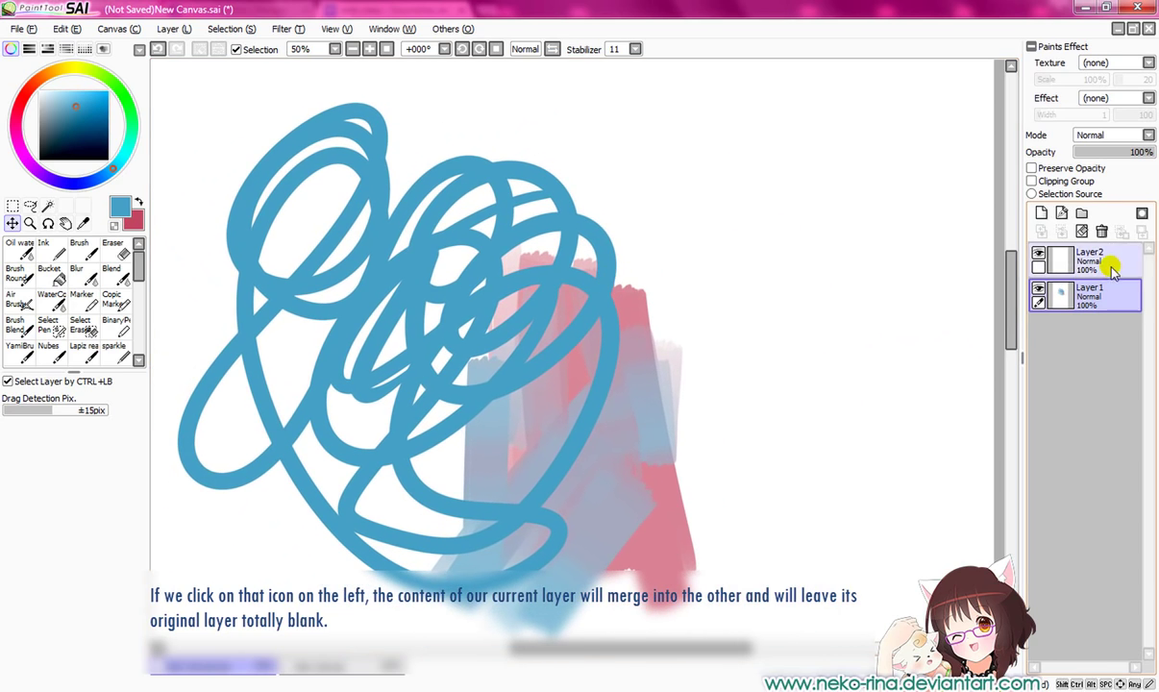
# Delete the empty Layer2 and add a fresh empty layer above Layer 1.
pyautogui.click(1044, 264)
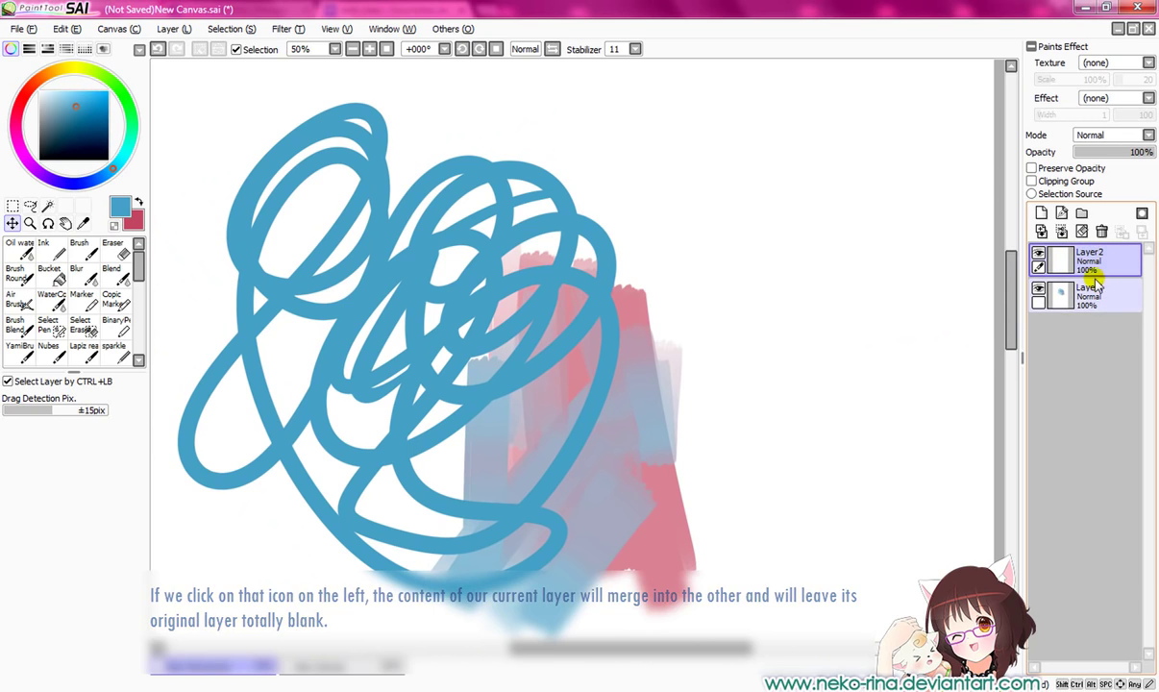
pyautogui.click(1101, 230)
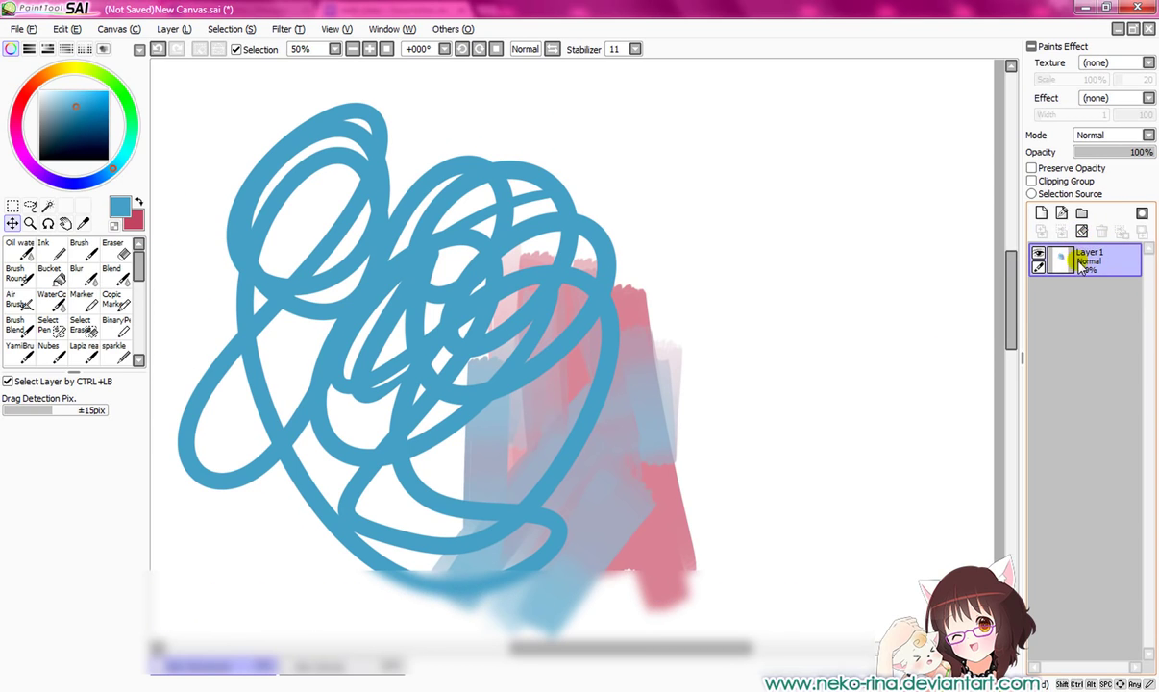
pyautogui.click(1040, 212)
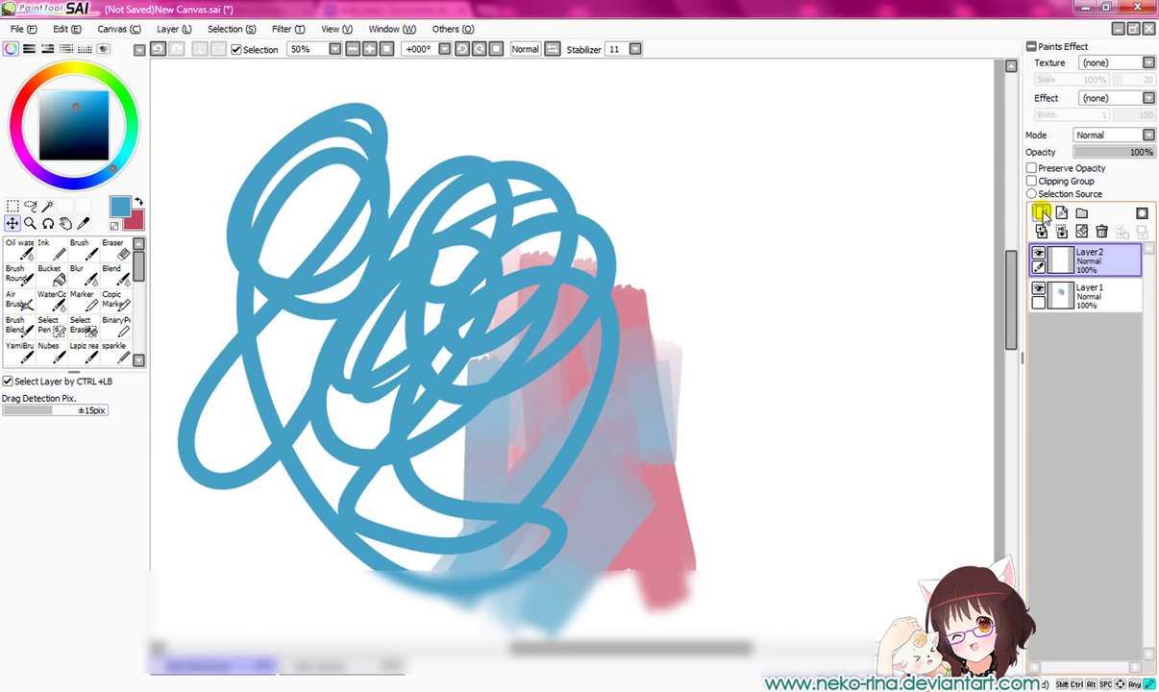
# Paint a red curly spiral in Ink on Layer2, merge it into Layer 1, and reposition the strokes.
pyautogui.click(142, 219)
pyautogui.click(29, 248)
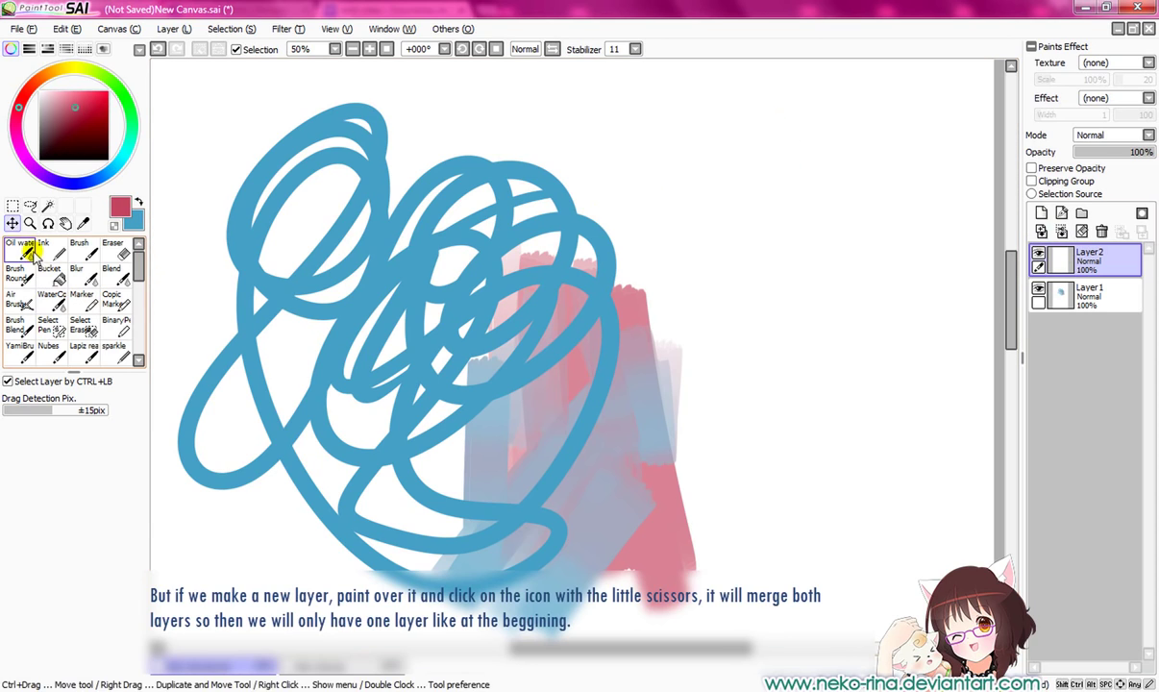
pyautogui.click(53, 248)
pyautogui.moveTo(736, 169)
pyautogui.mouseDown()
pyautogui.moveTo(603, 241)
pyautogui.moveTo(777, 414)
pyautogui.moveTo(835, 396)
pyautogui.mouseUp()
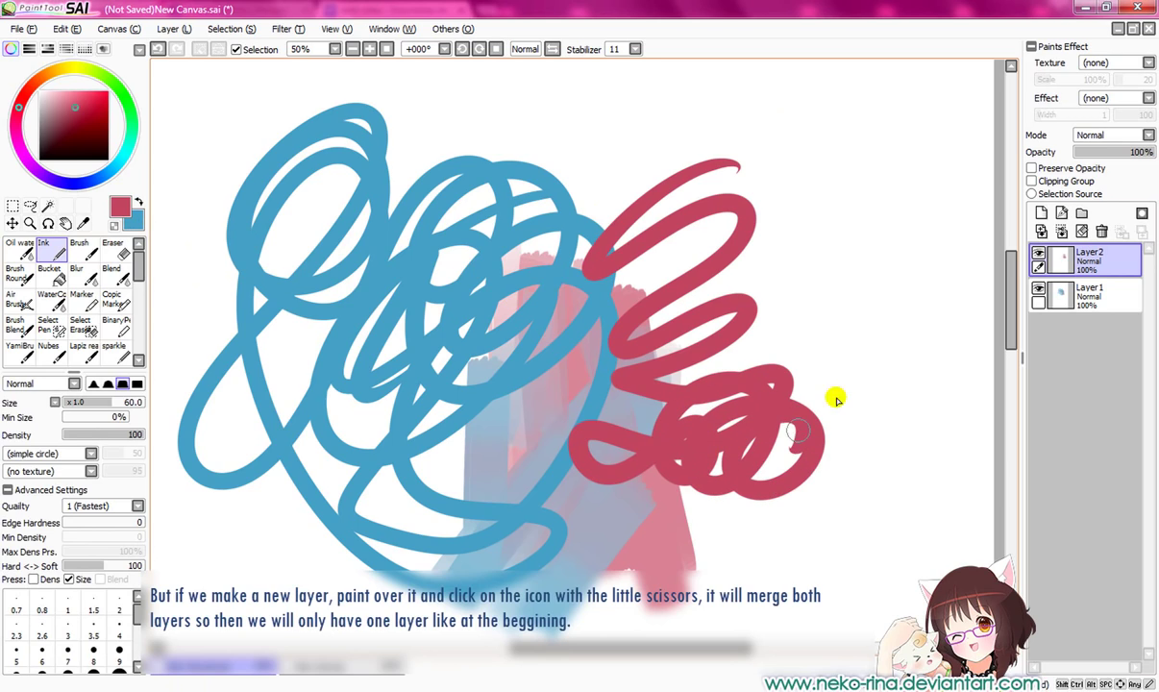
pyautogui.click(1060, 233)
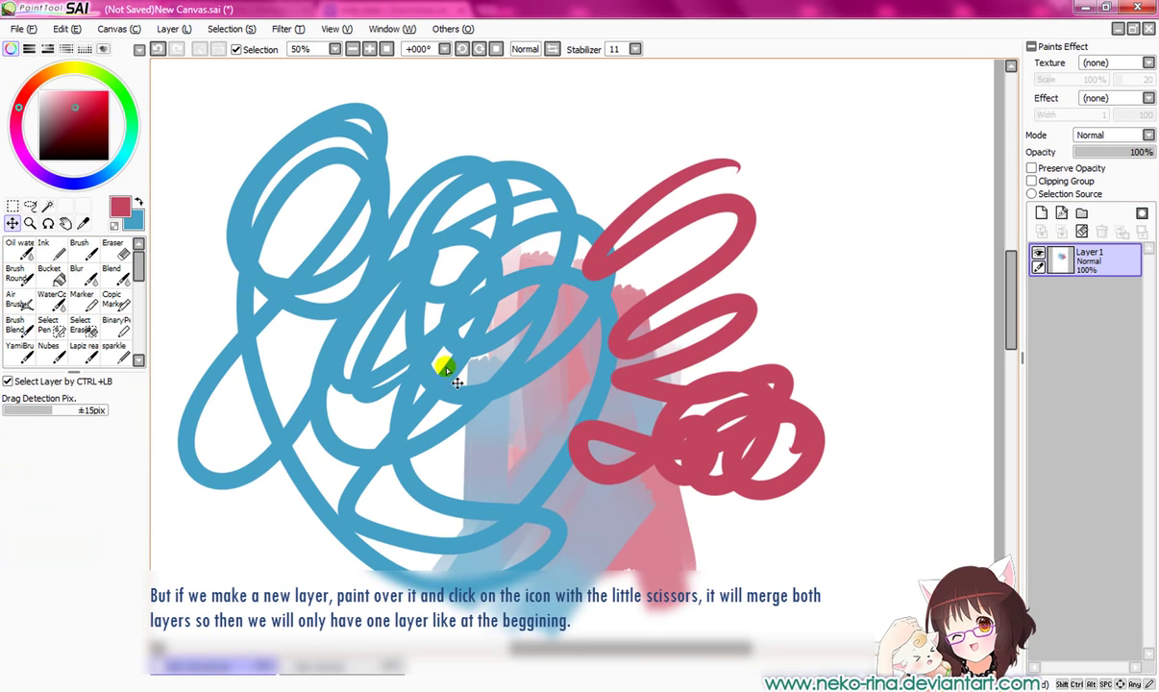
pyautogui.moveTo(440, 363)
pyautogui.mouseDown()
pyautogui.moveTo(483, 394)
pyautogui.moveTo(463, 335)
pyautogui.moveTo(465, 357)
pyautogui.moveTo(434, 382)
pyautogui.moveTo(465, 393)
pyautogui.moveTo(495, 378)
pyautogui.mouseUp()
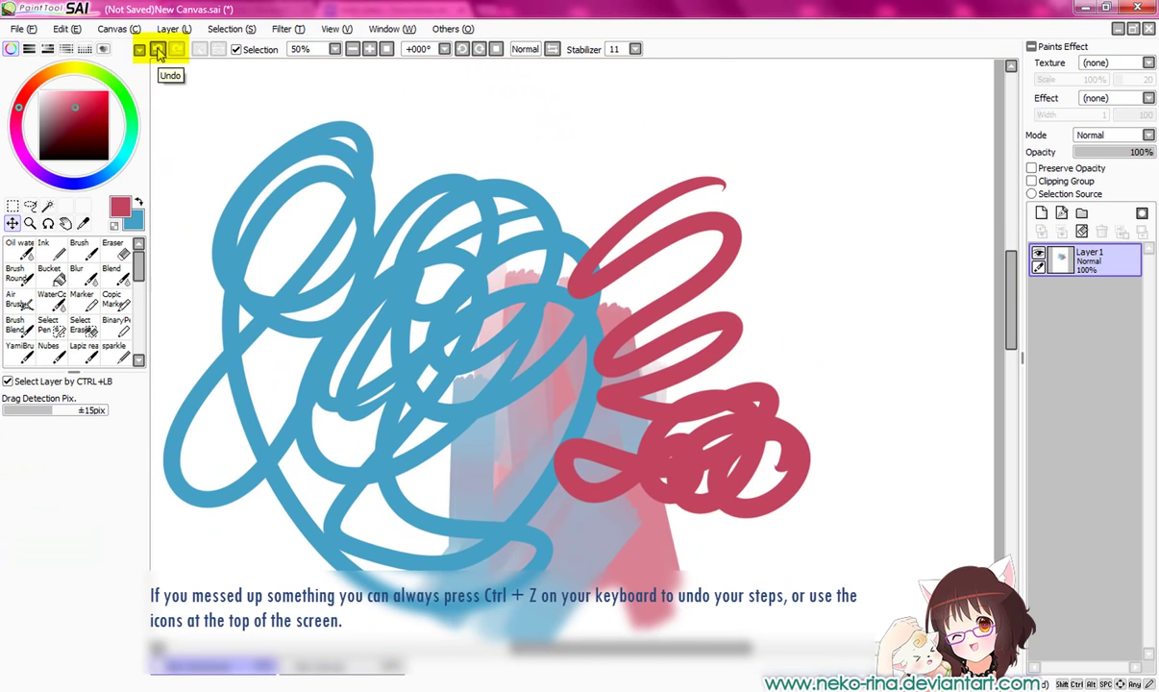
# Undo the spiral, merge, transfer and blue scribble until only the pink-and-blue strokes remain.
pyautogui.click(158, 51)
pyautogui.click(159, 51)
pyautogui.click(158, 51)
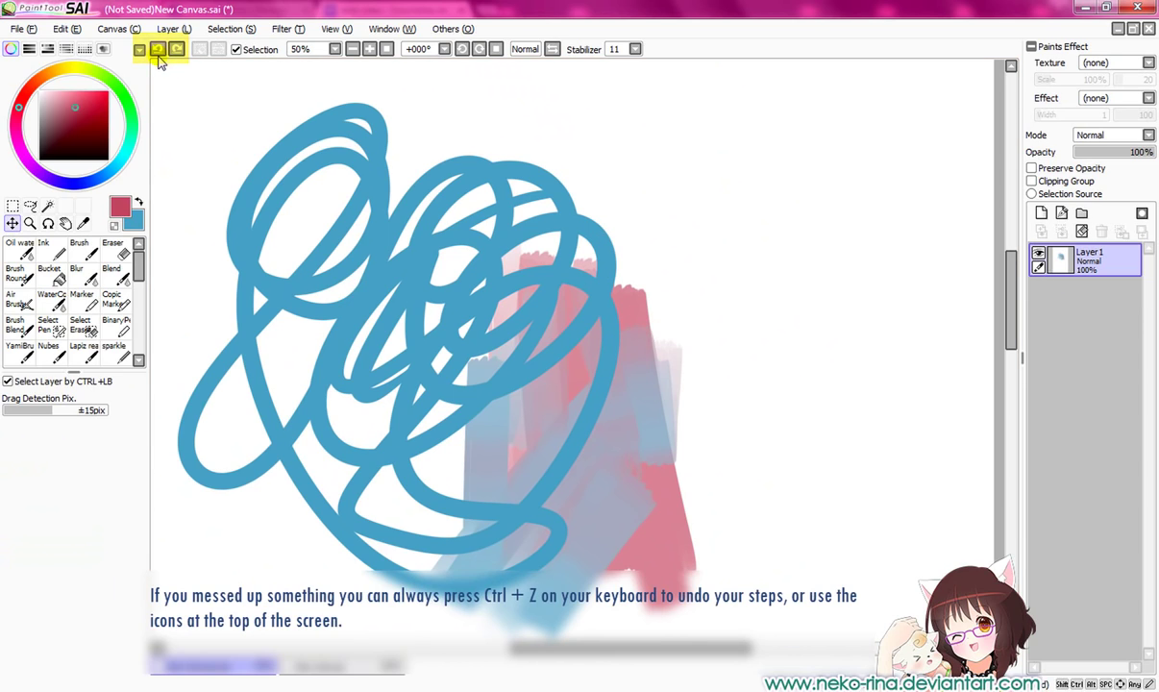
pyautogui.click(160, 53)
pyautogui.click(159, 51)
pyautogui.click(160, 52)
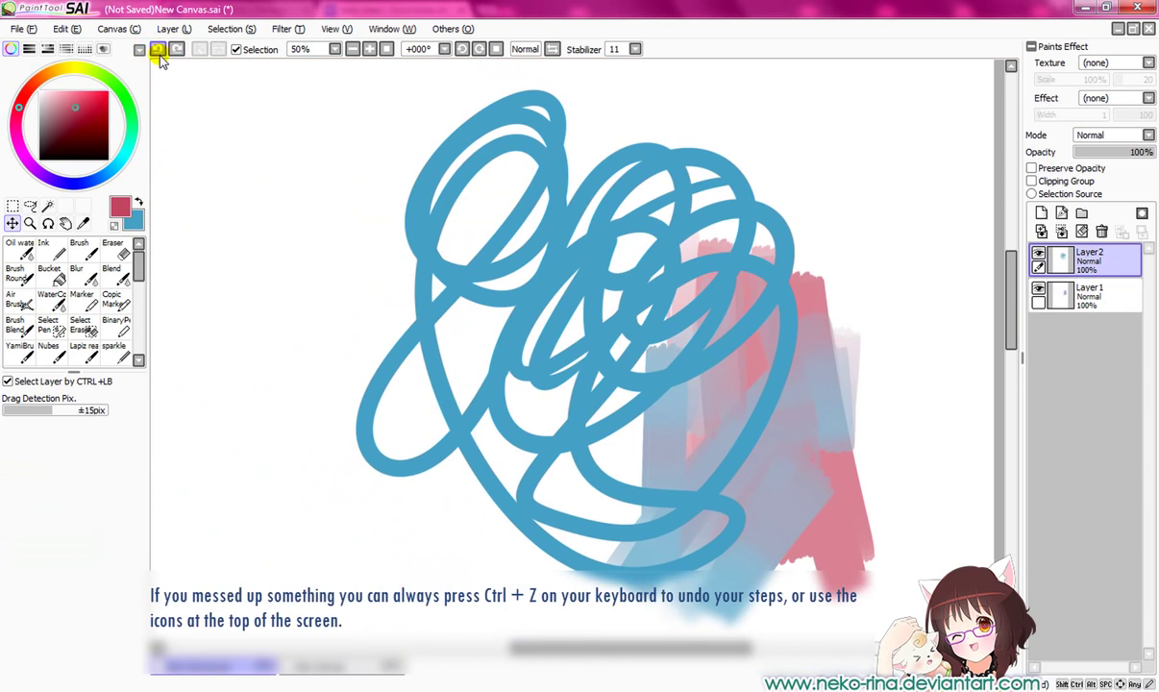
pyautogui.click(160, 52)
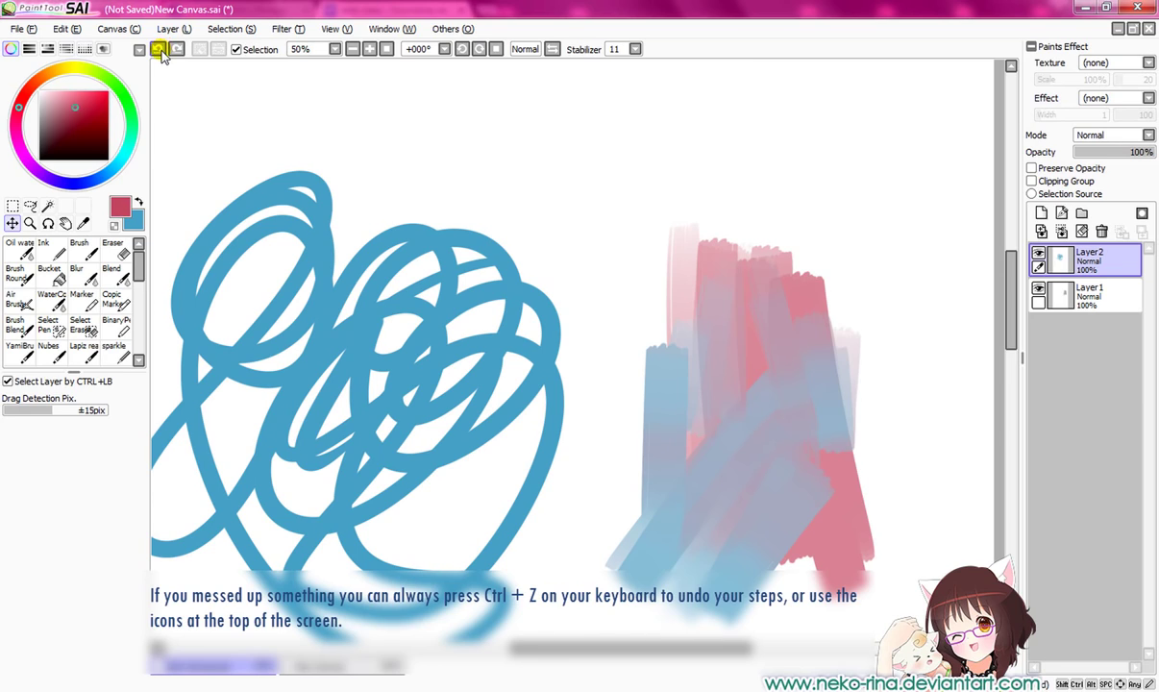
pyautogui.click(160, 51)
pyautogui.click(160, 52)
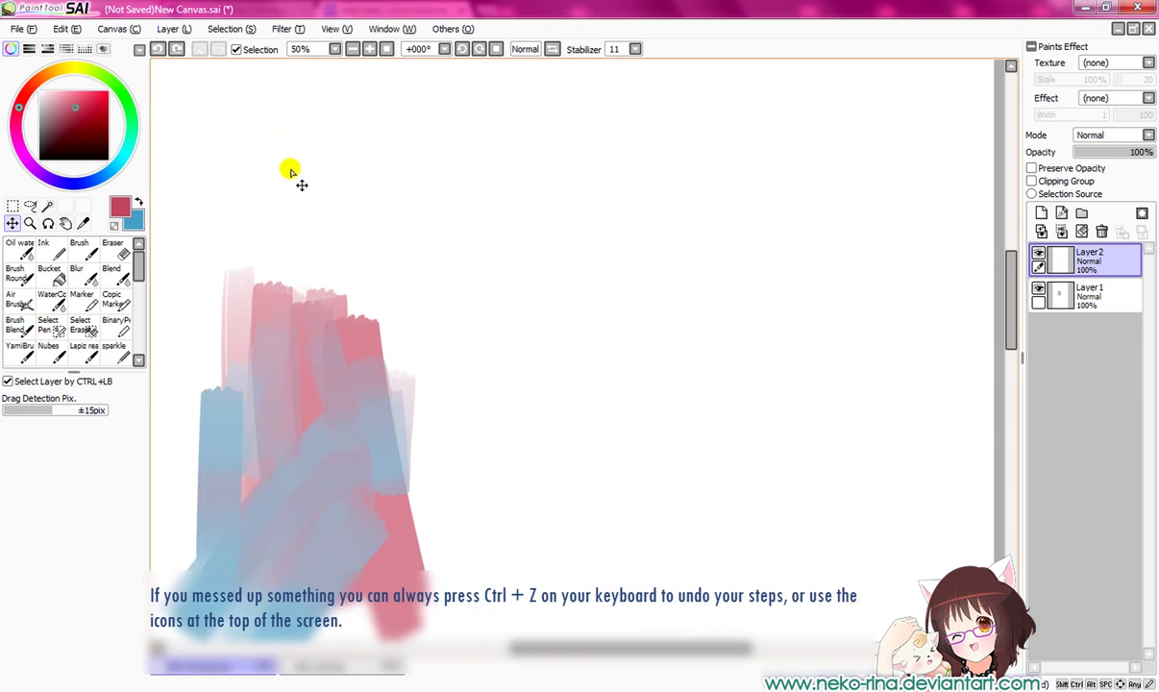
pyautogui.click(176, 50)
pyautogui.click(177, 50)
pyautogui.click(177, 51)
pyautogui.click(158, 50)
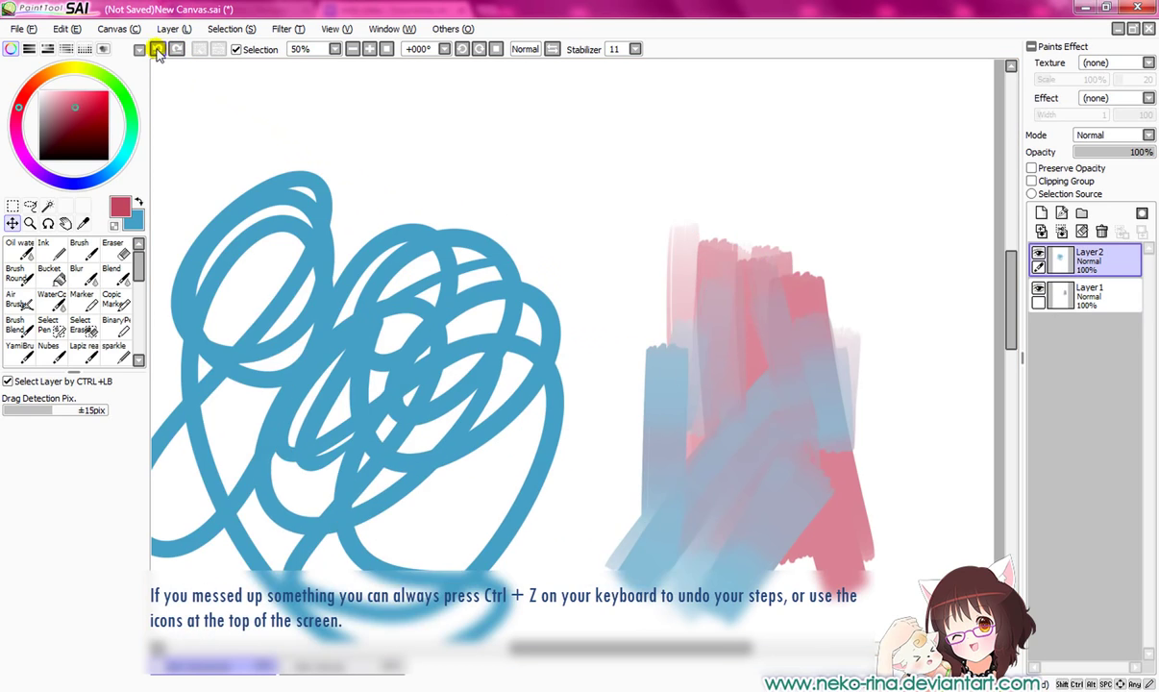
pyautogui.click(159, 50)
pyautogui.click(158, 50)
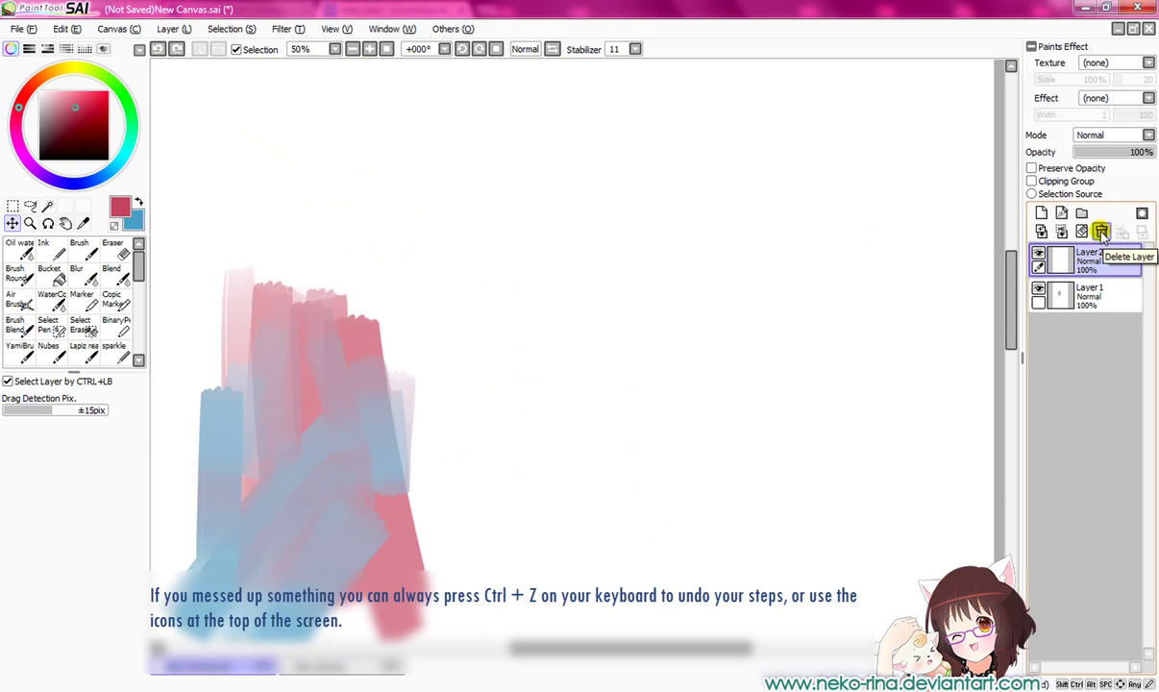
# Paint a thick red zigzag on Layer2, then clear the layer.
pyautogui.click(56, 249)
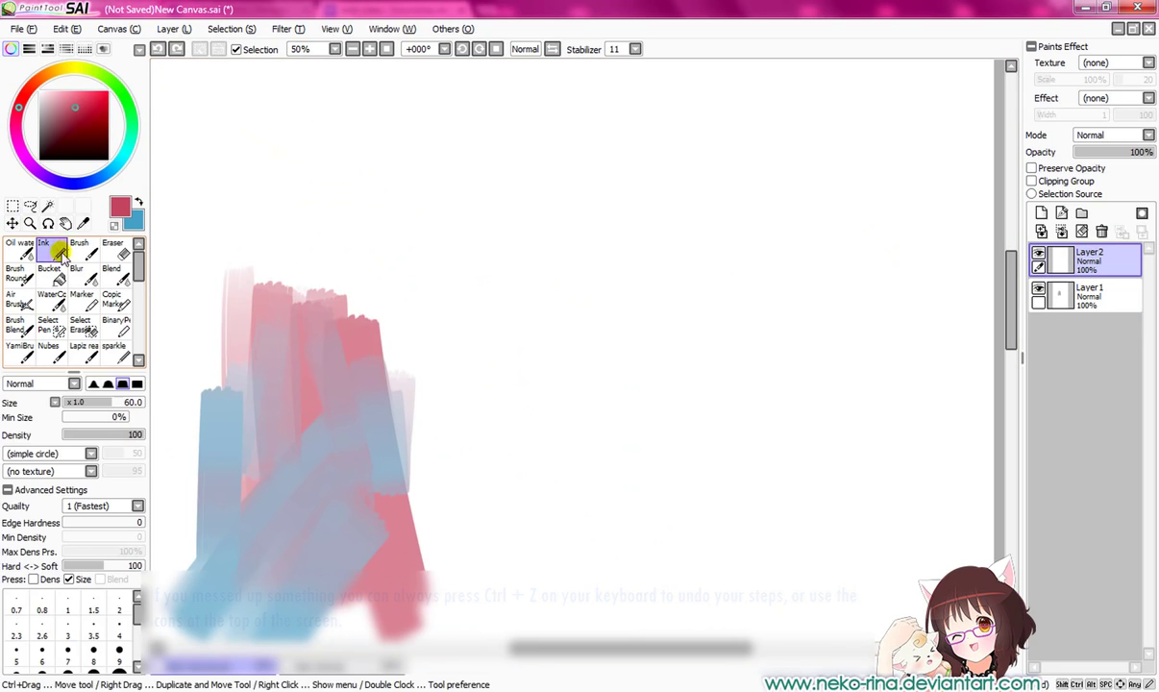
pyautogui.moveTo(541, 178)
pyautogui.mouseDown()
pyautogui.moveTo(683, 370)
pyautogui.moveTo(544, 555)
pyautogui.mouseUp()
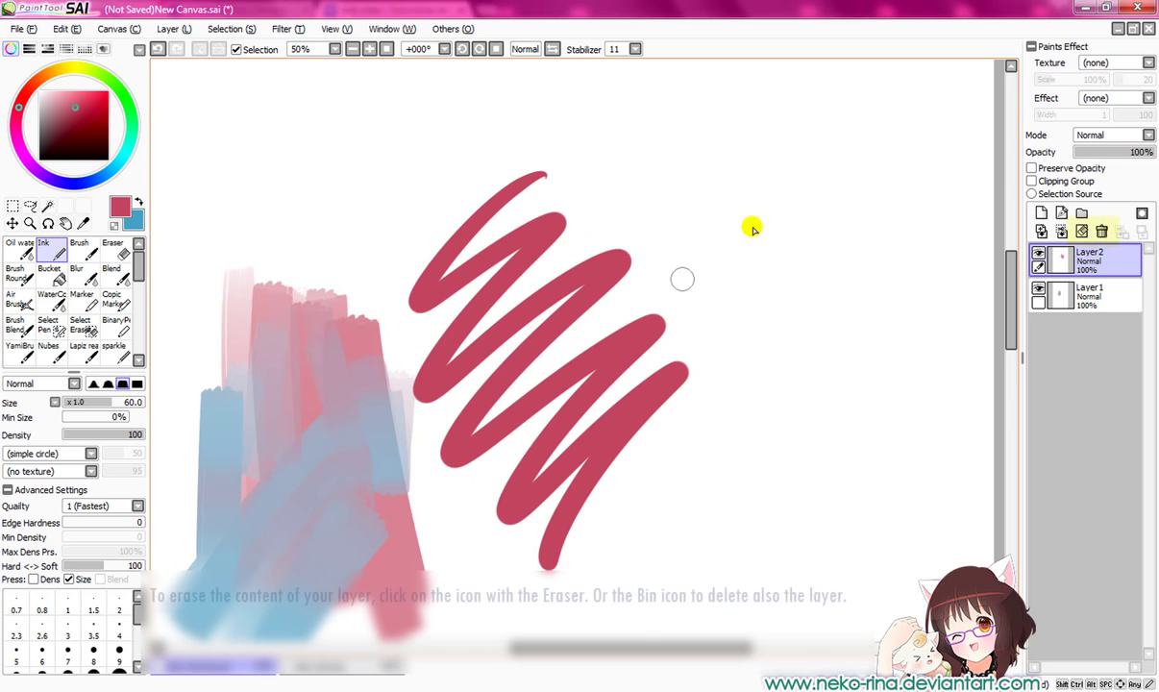
pyautogui.click(1081, 232)
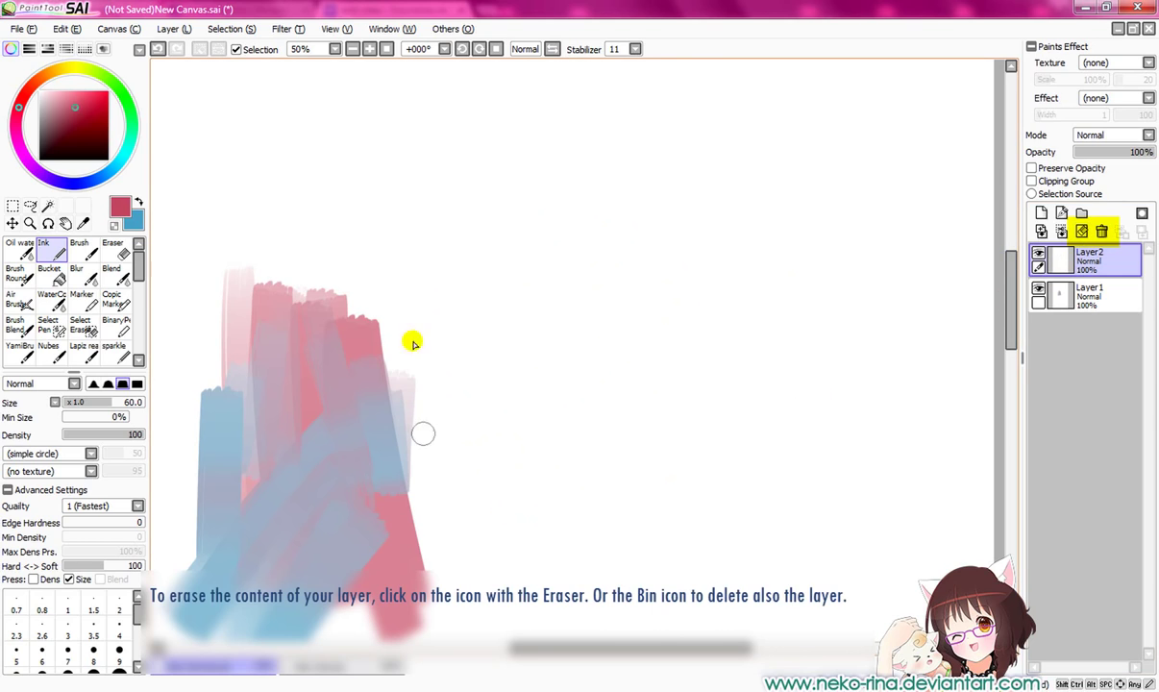
# Paint a red looping scribble on Layer2, then delete Layer2 entirely.
pyautogui.moveTo(617, 157); pyautogui.dragTo(738, 356)
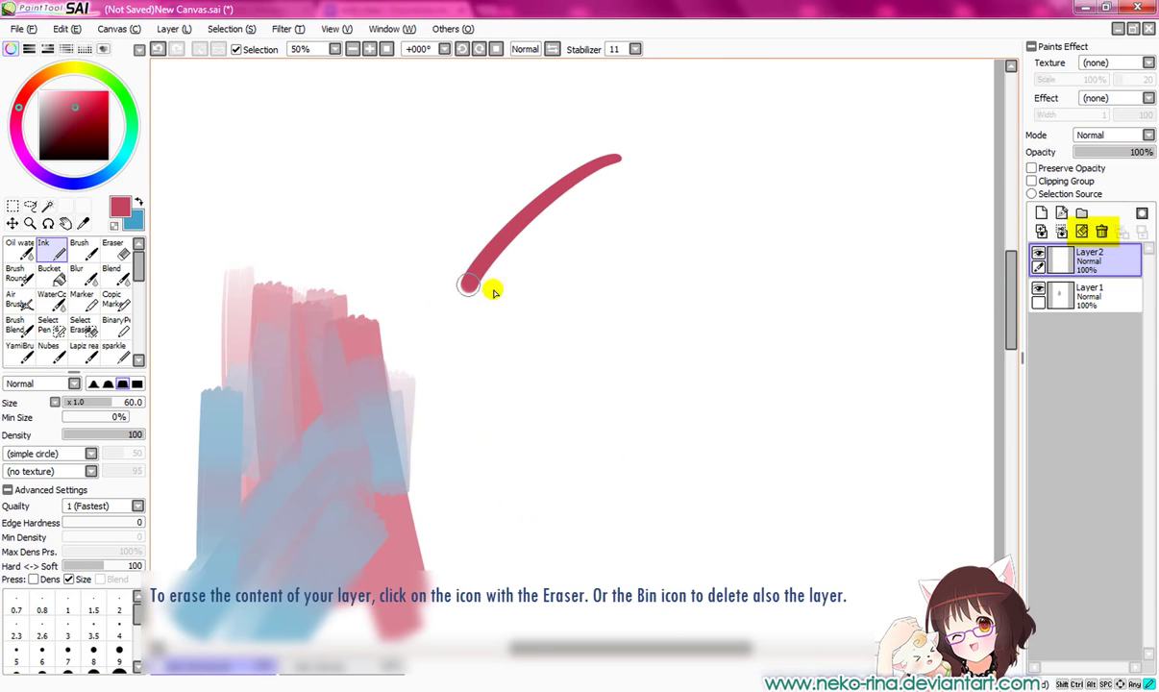
pyautogui.moveTo(669, 424); pyautogui.dragTo(564, 460)
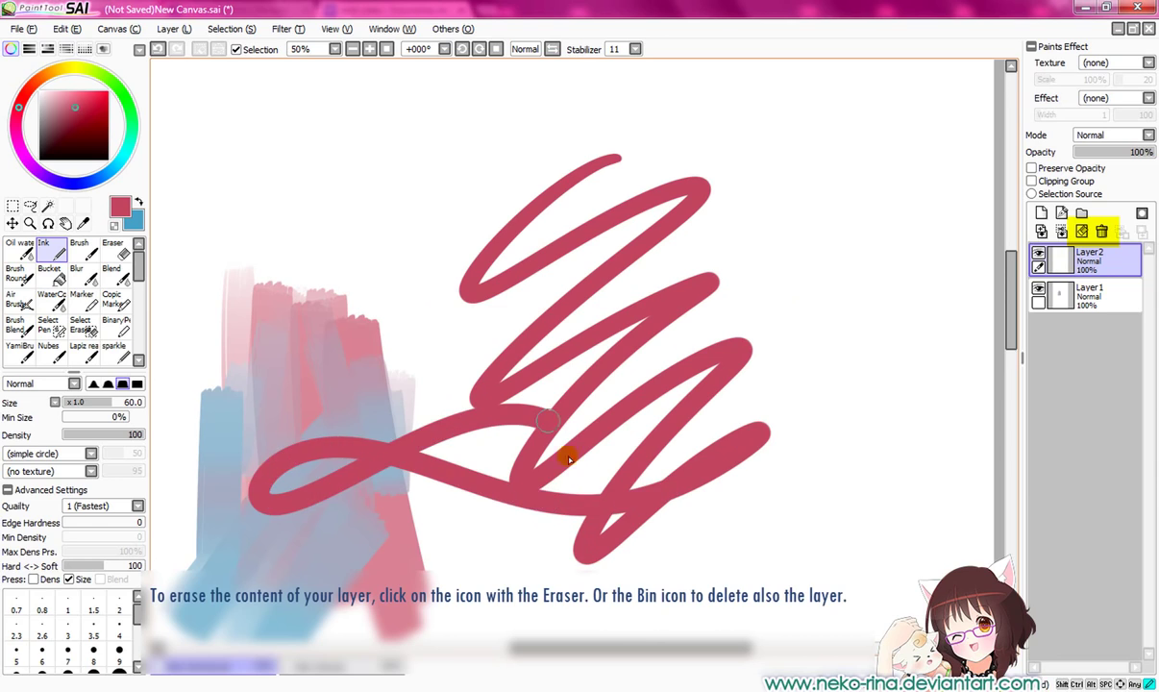
pyautogui.click(1102, 233)
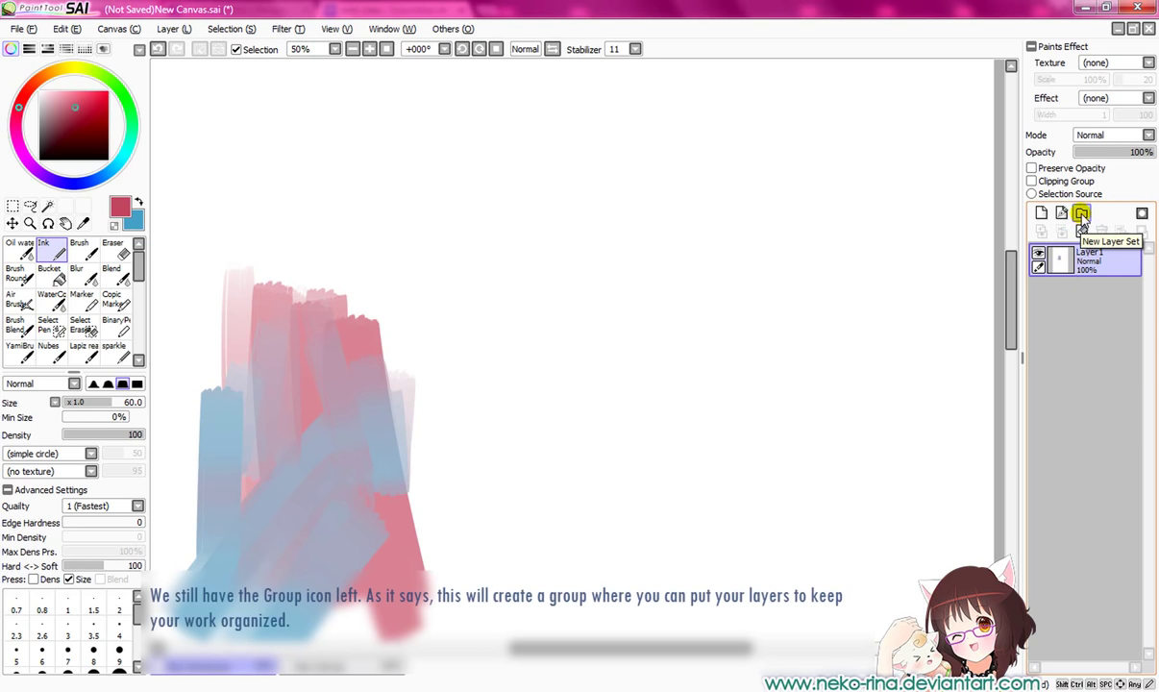
# Create layer set Set1 containing Layer 1, then add Set2 and open it.
pyautogui.click(1081, 221)
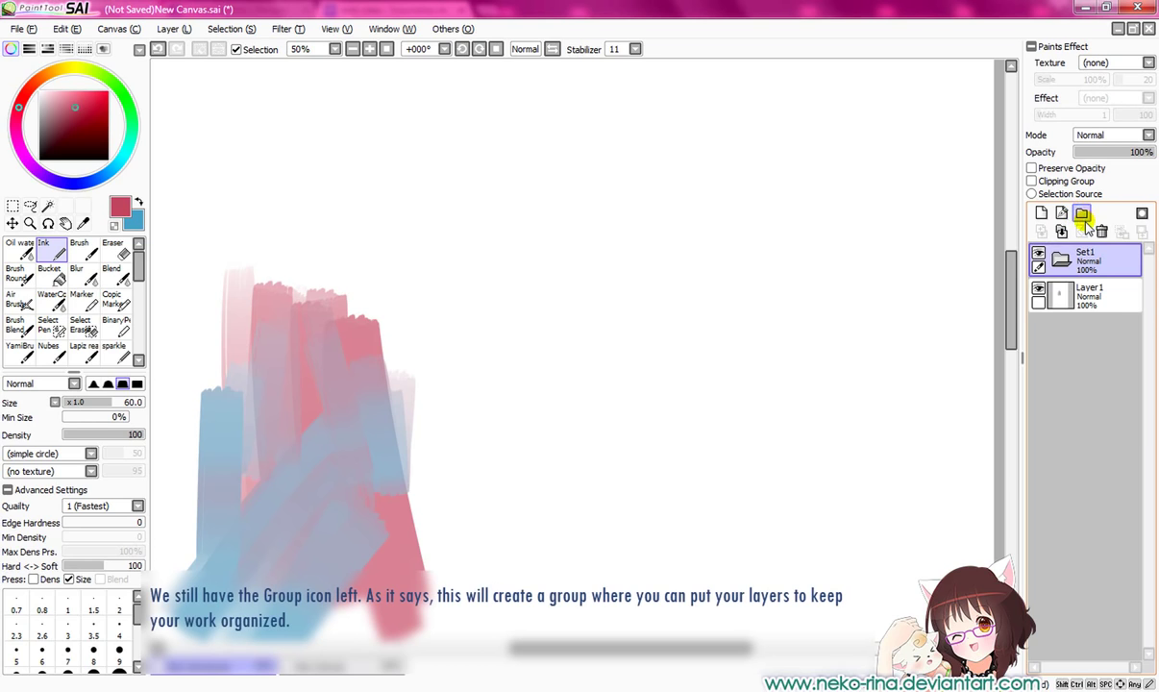
pyautogui.click(1105, 294)
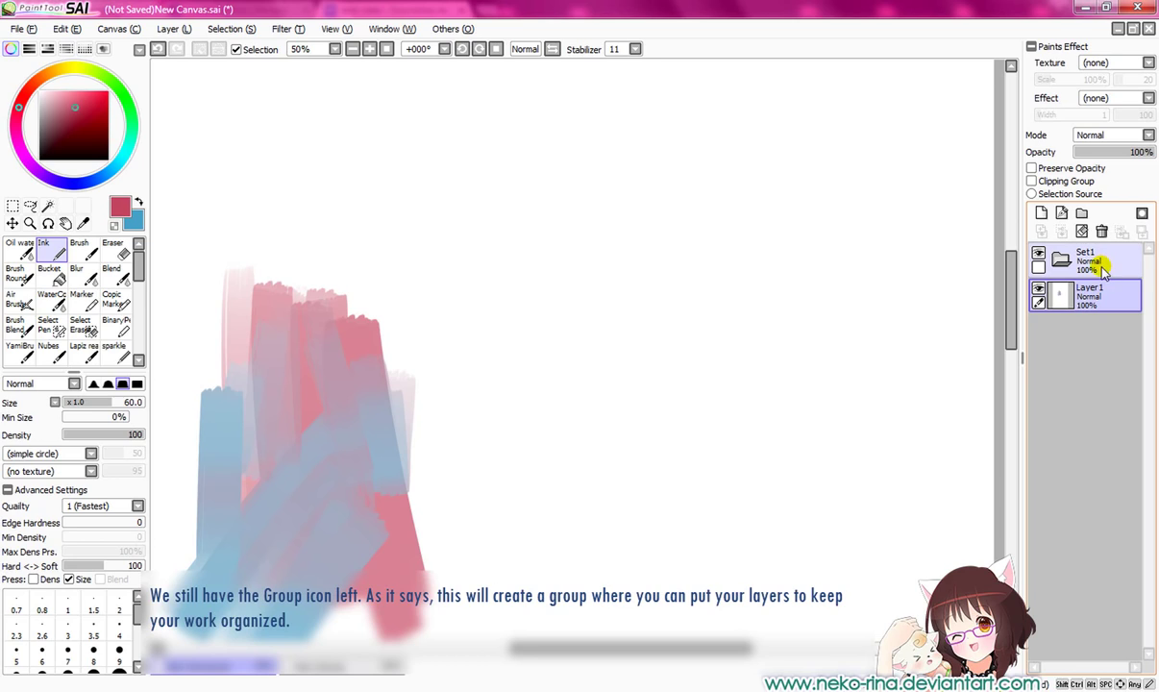
pyautogui.moveTo(1089, 272); pyautogui.dragTo(1090, 275)
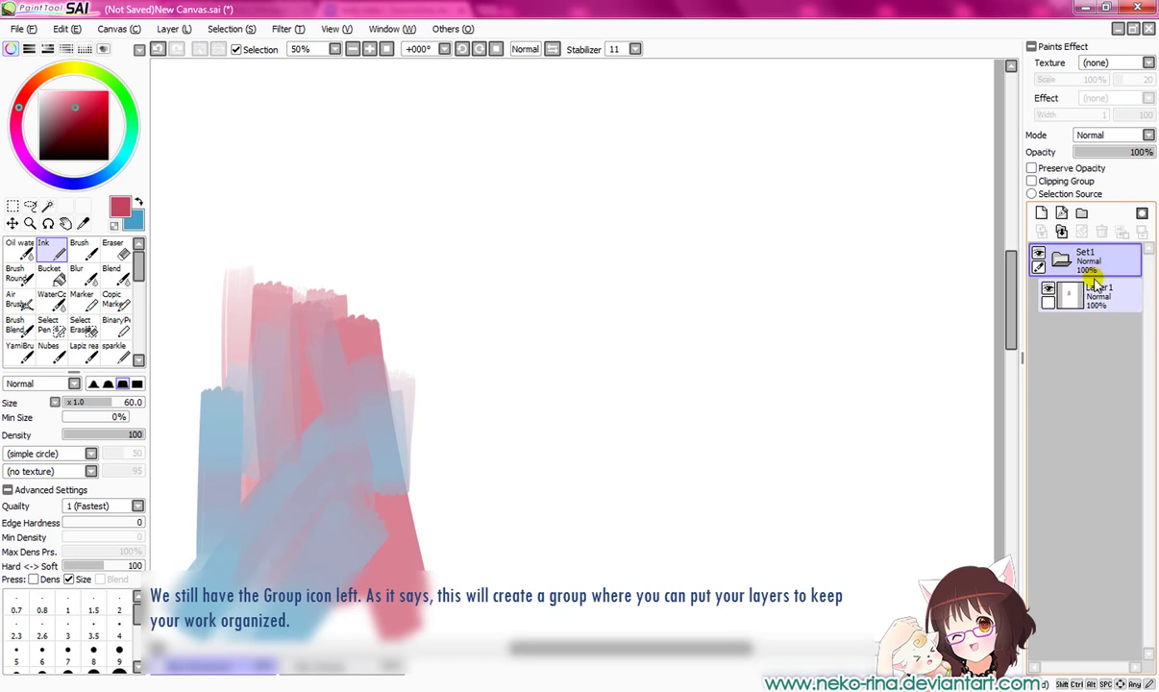
pyautogui.click(1081, 212)
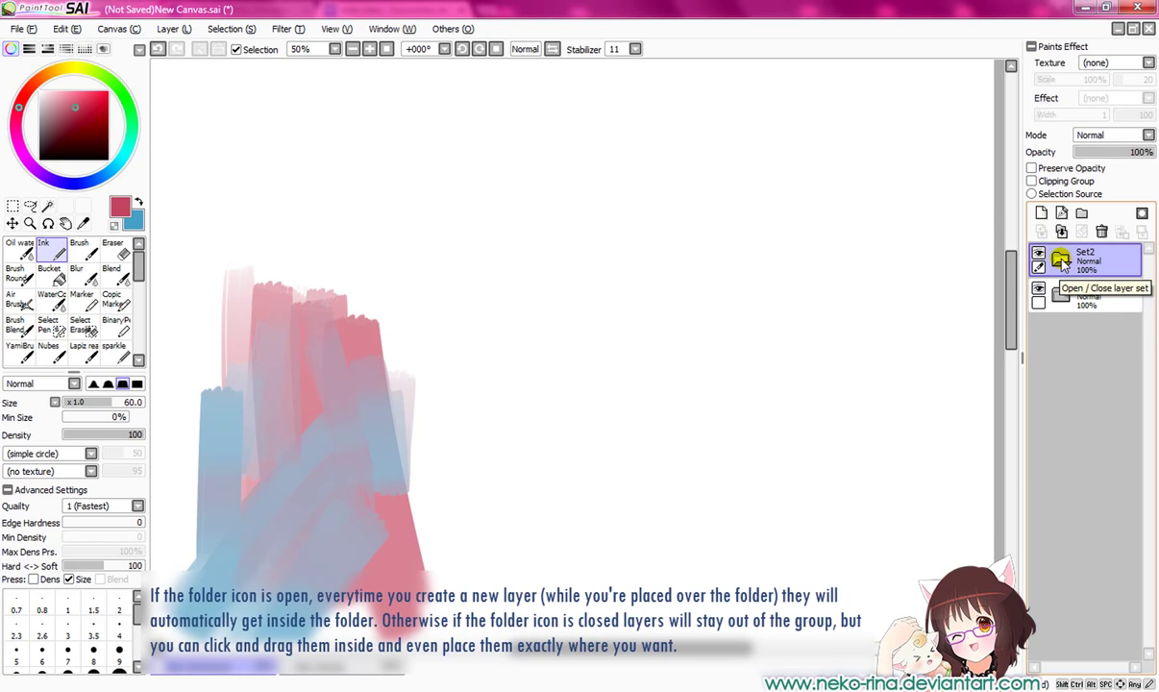
pyautogui.click(1060, 260)
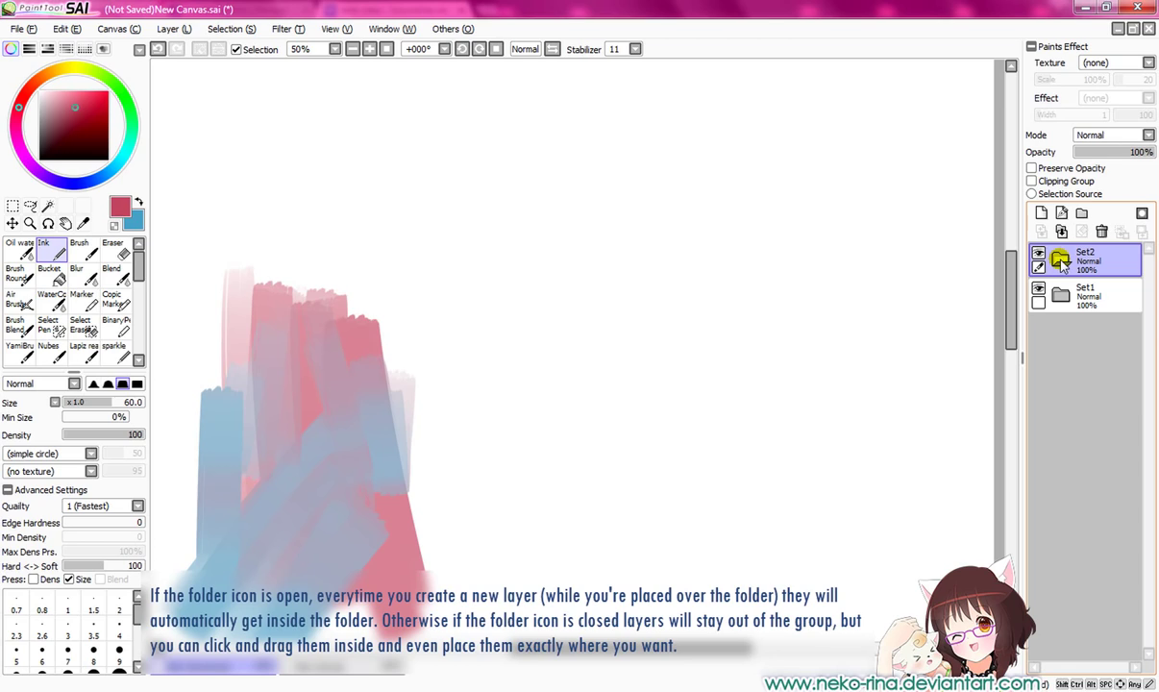
# Add five layers inside Set2, then add Layer7 and drag it into Set2.
pyautogui.click(1040, 213)
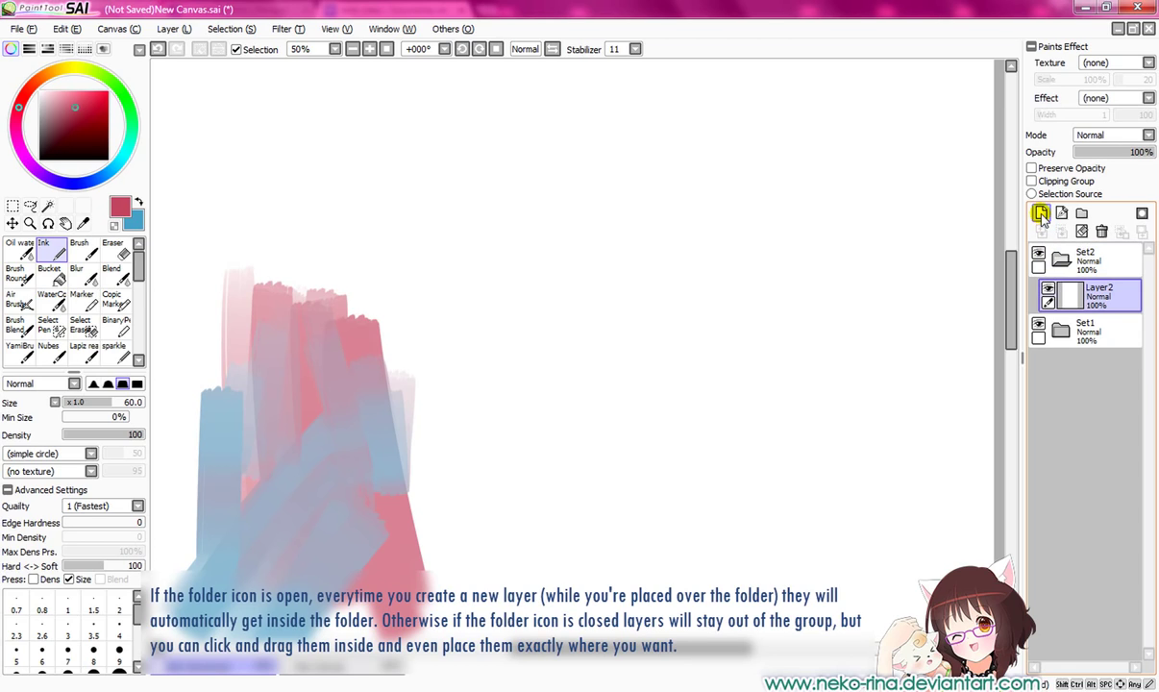
pyautogui.click(1040, 213)
pyautogui.click(1041, 214)
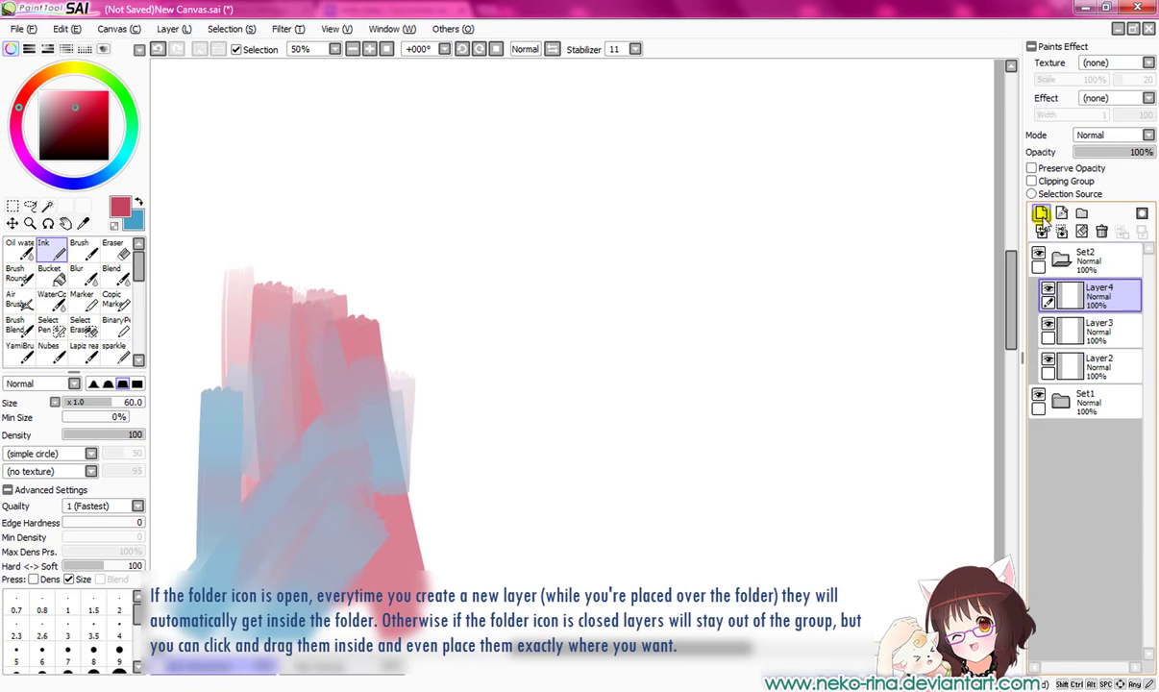
pyautogui.click(1041, 213)
pyautogui.click(1041, 213)
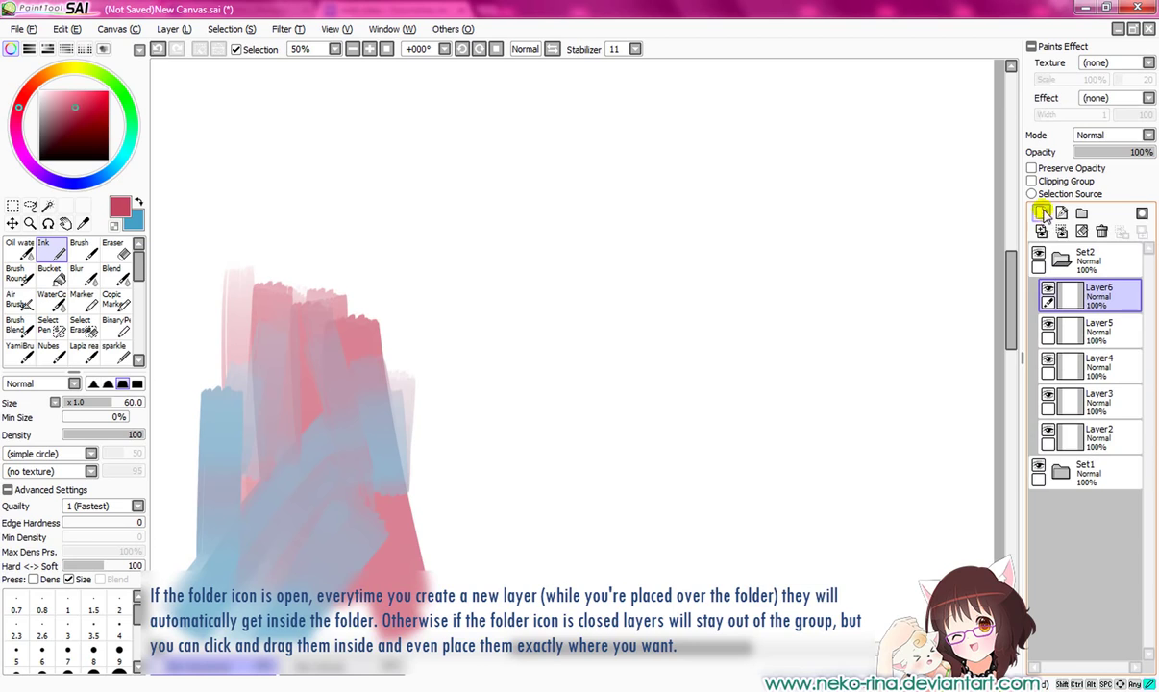
pyautogui.click(1088, 268)
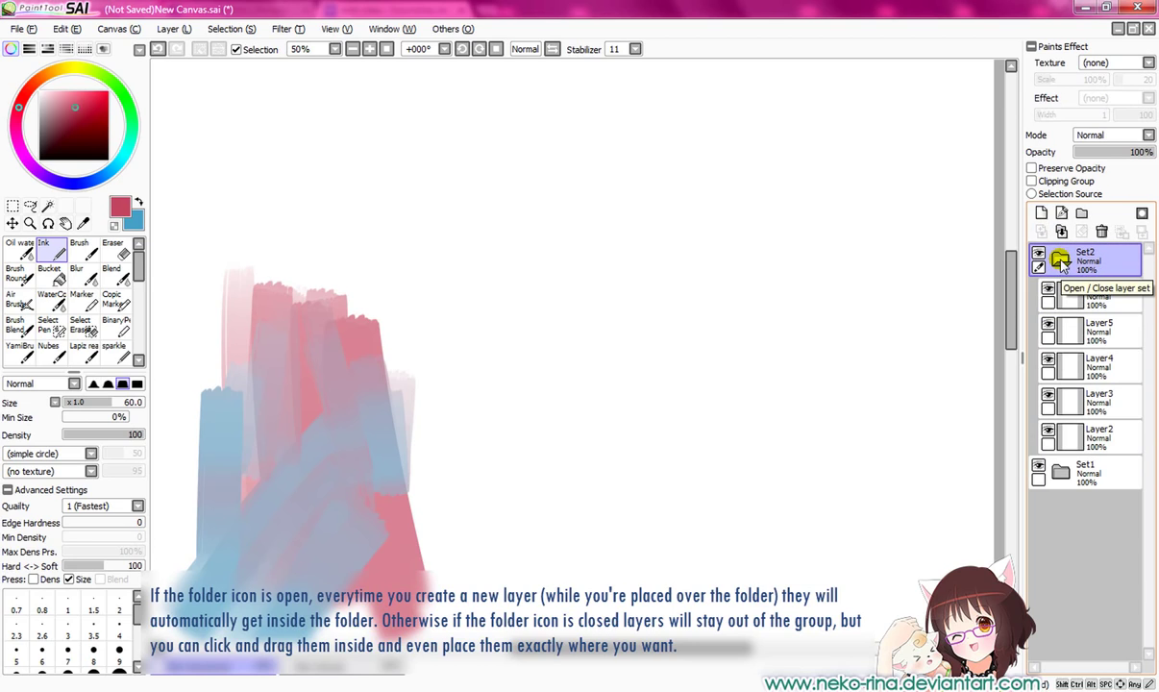
pyautogui.click(1060, 263)
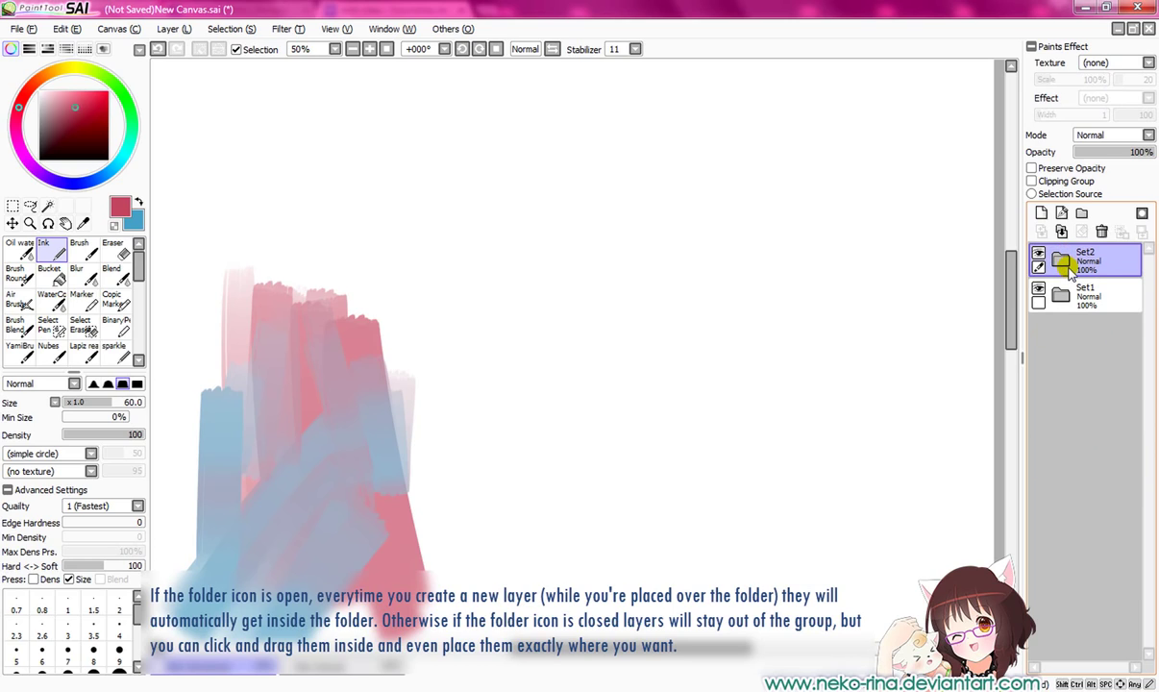
pyautogui.click(1041, 215)
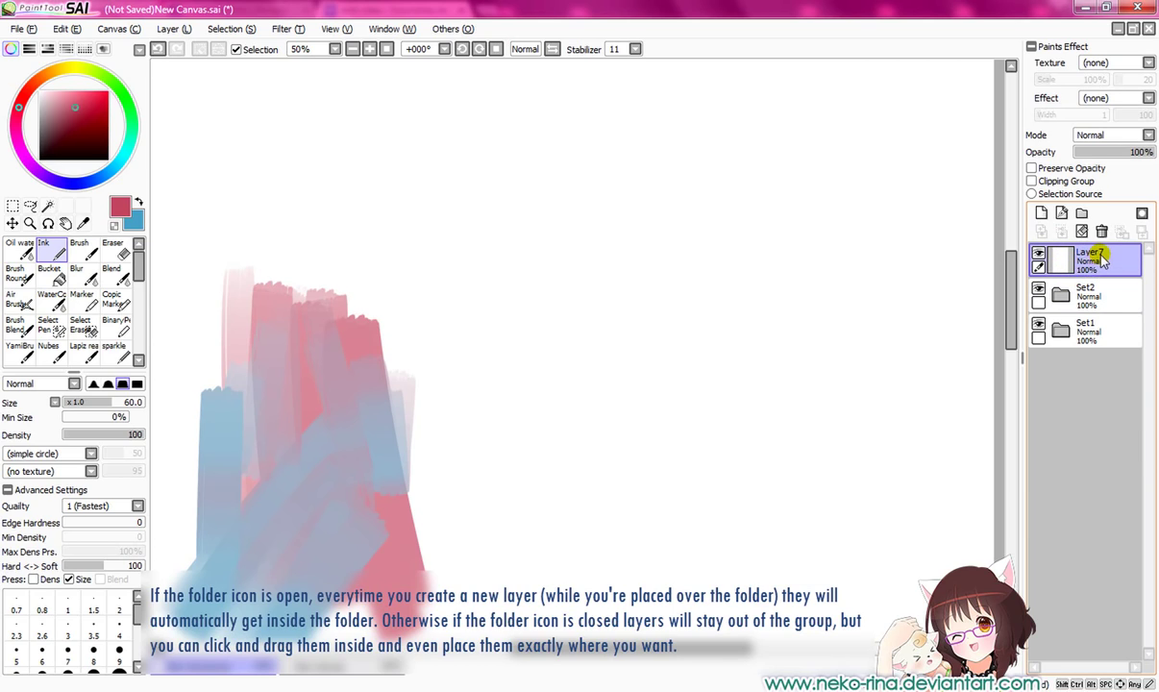
pyautogui.moveTo(1101, 267); pyautogui.dragTo(1090, 296)
# Add Layer8 and drag it into Set1, placing it below Layer 1.
pyautogui.click(1061, 295)
pyautogui.click(1115, 303)
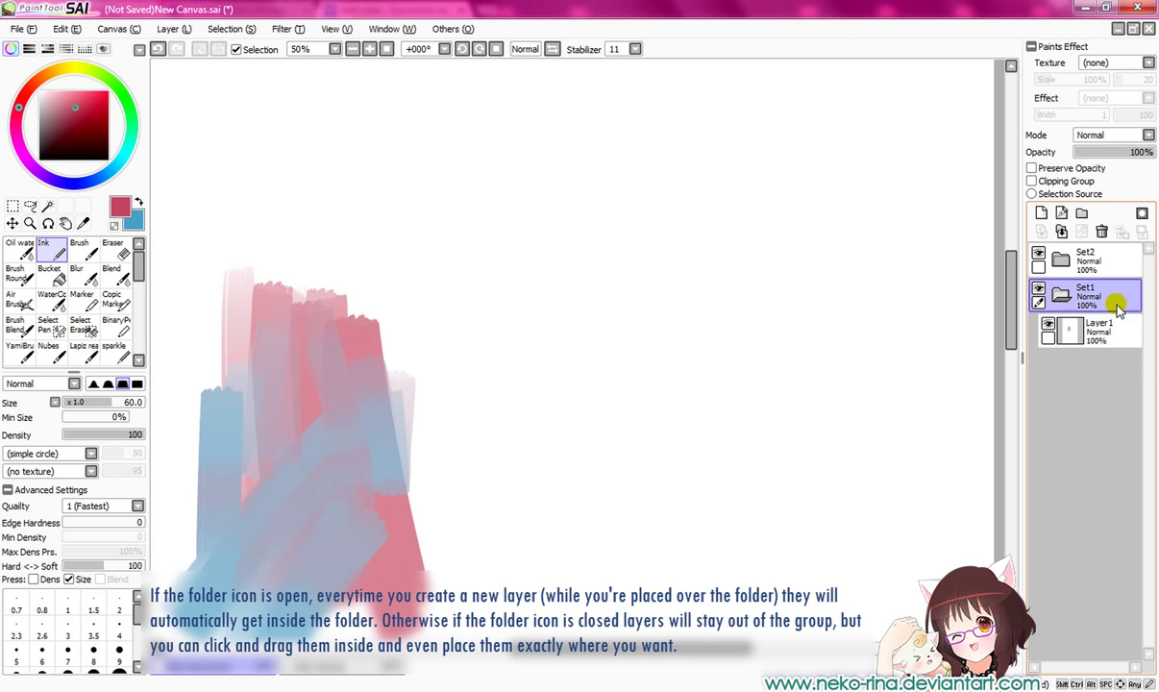
pyautogui.click(1061, 295)
pyautogui.click(1041, 212)
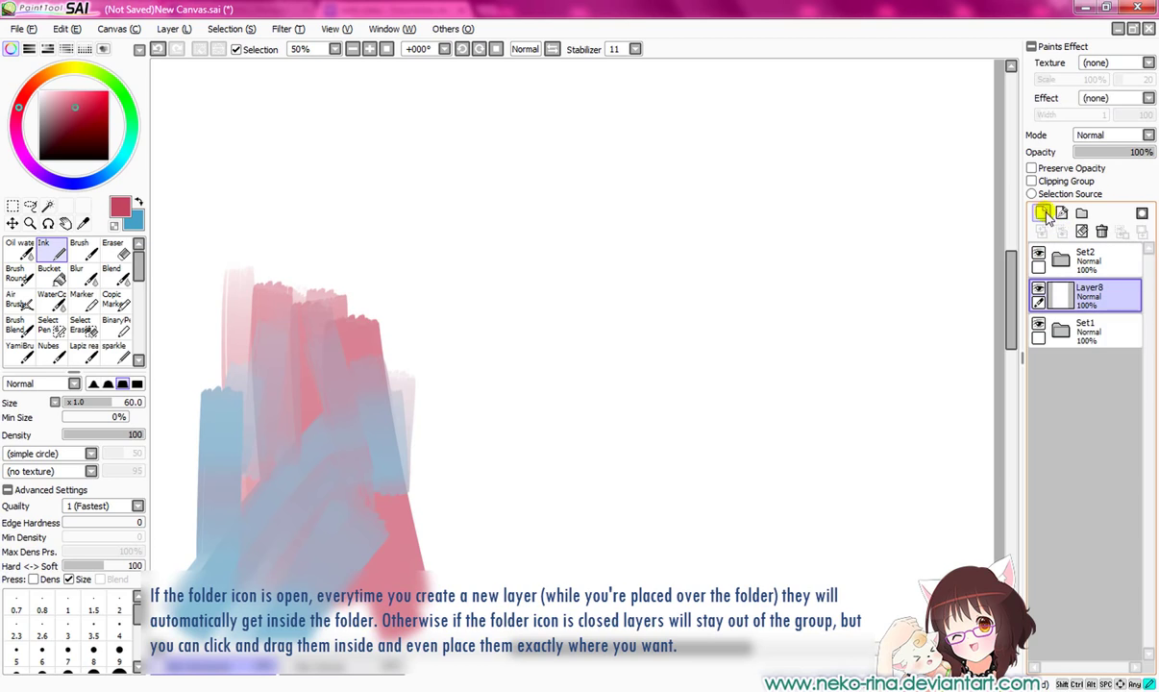
pyautogui.click(1060, 330)
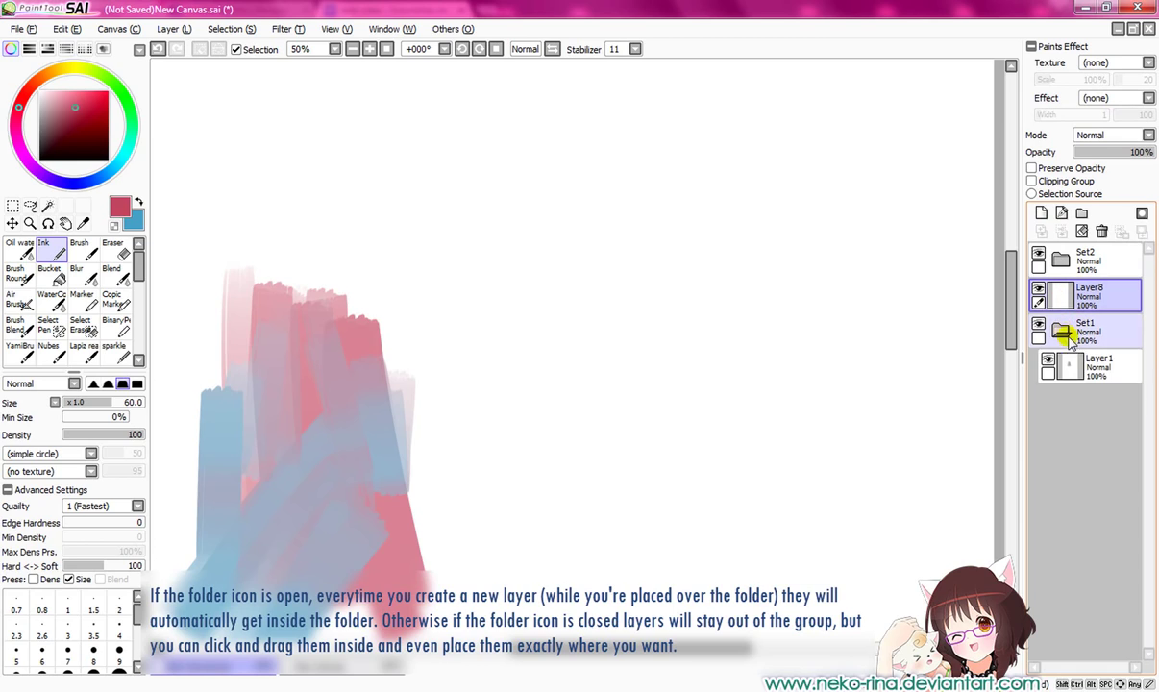
pyautogui.moveTo(1098, 305); pyautogui.dragTo(1103, 359)
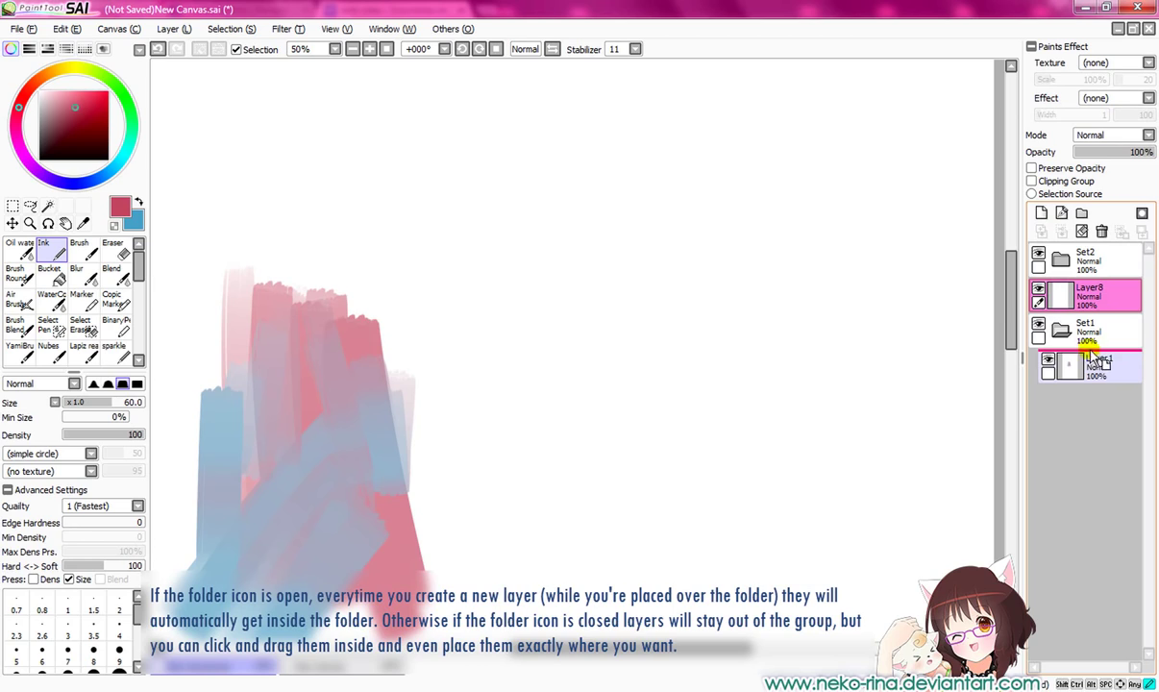
pyautogui.moveTo(1088, 353); pyautogui.dragTo(1096, 380)
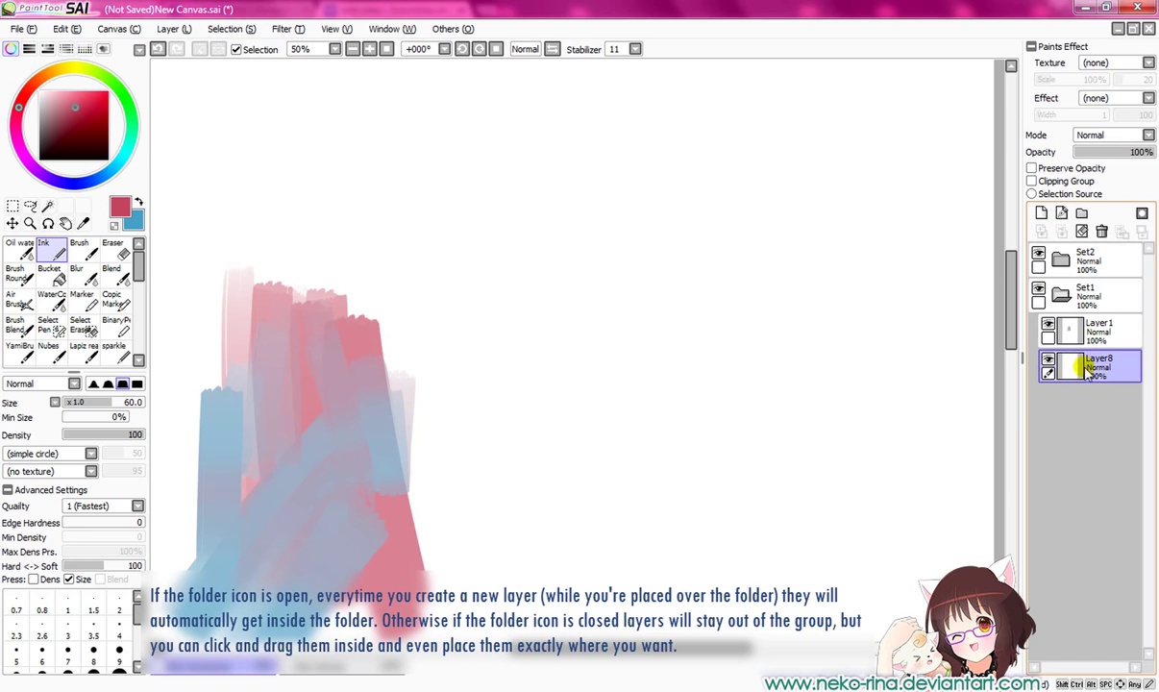
# Delete Set1 with all its layers and expand Set2.
pyautogui.click(1061, 294)
pyautogui.click(1105, 292)
pyautogui.click(1102, 232)
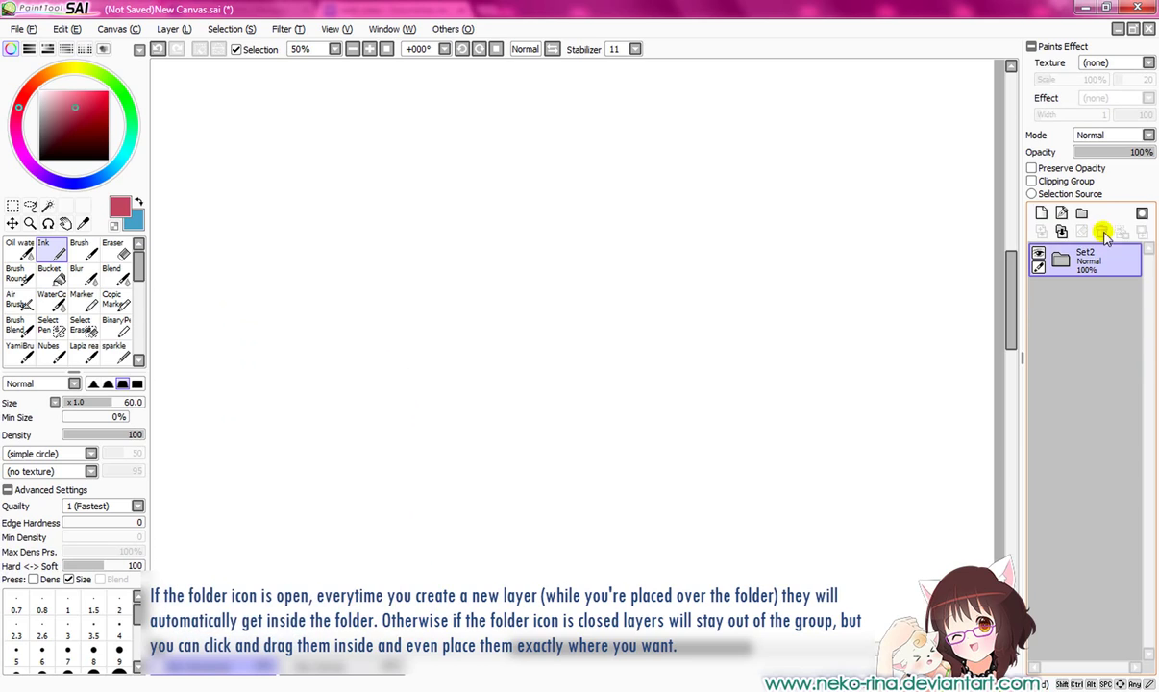
pyautogui.click(1061, 260)
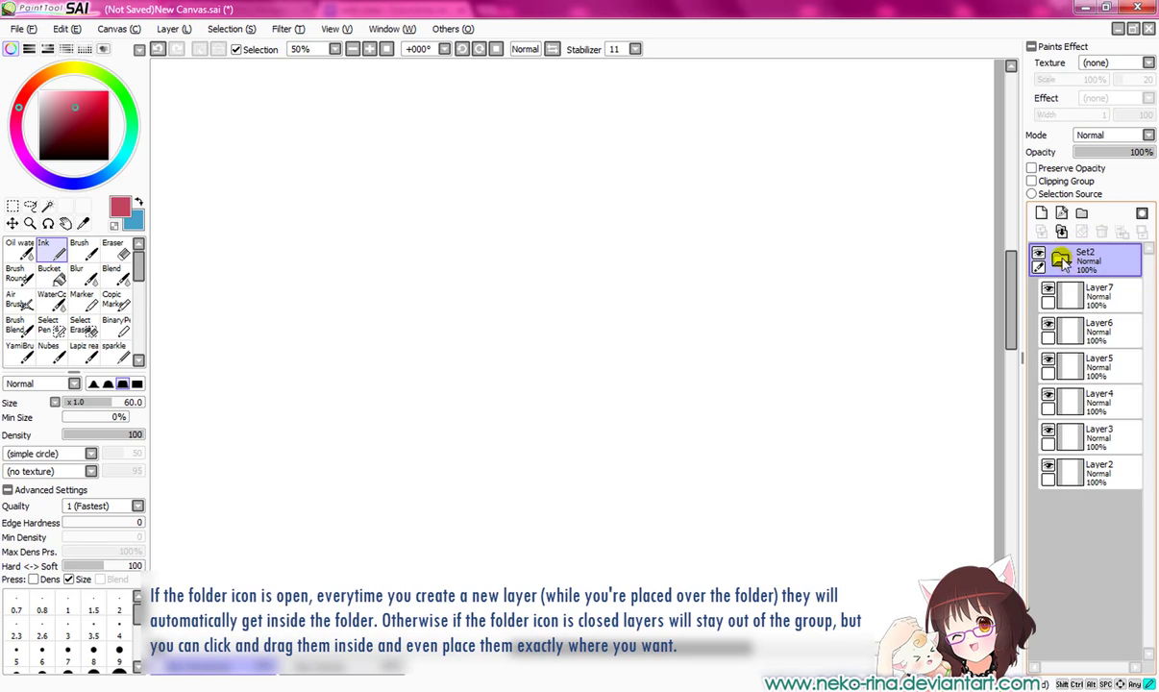
pyautogui.click(1064, 257)
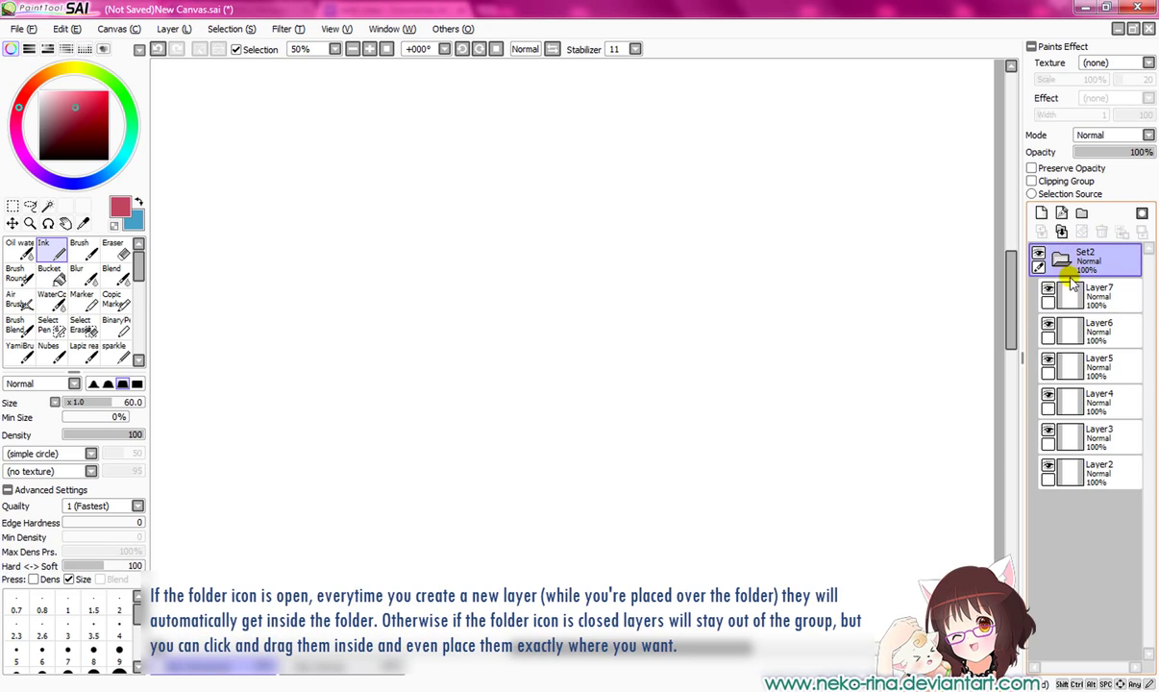
# Draw a red stroke on Layer7, a blue loop on Layer6 and a dark navy loop on Layer5.
pyautogui.click(1077, 293)
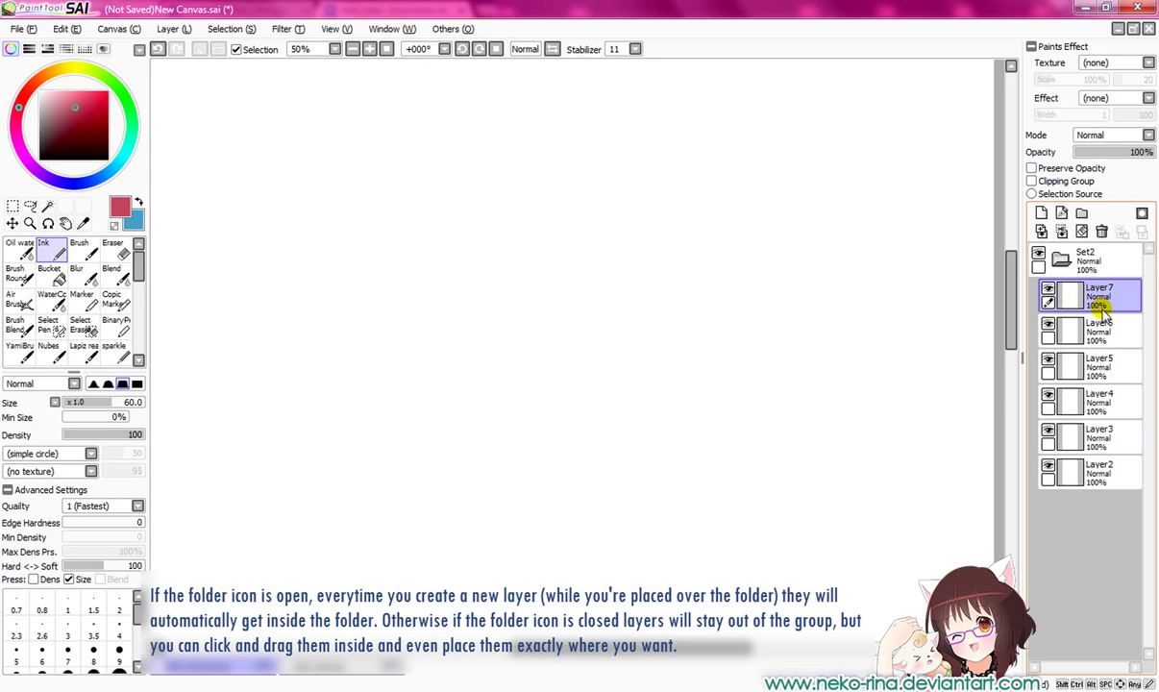
pyautogui.moveTo(590, 162)
pyautogui.mouseDown()
pyautogui.moveTo(541, 269)
pyautogui.moveTo(566, 486)
pyautogui.mouseUp()
pyautogui.click(1096, 327)
pyautogui.click(144, 217)
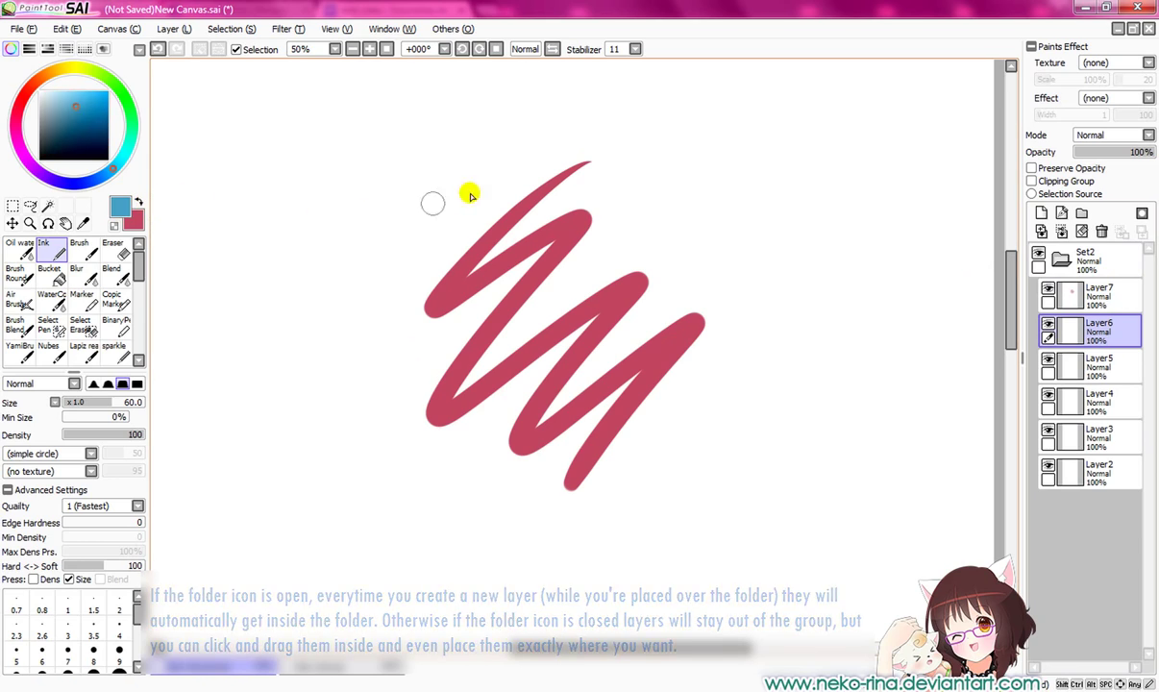
pyautogui.moveTo(468, 197)
pyautogui.mouseDown()
pyautogui.moveTo(404, 426)
pyautogui.moveTo(491, 419)
pyautogui.moveTo(449, 632)
pyautogui.mouseUp()
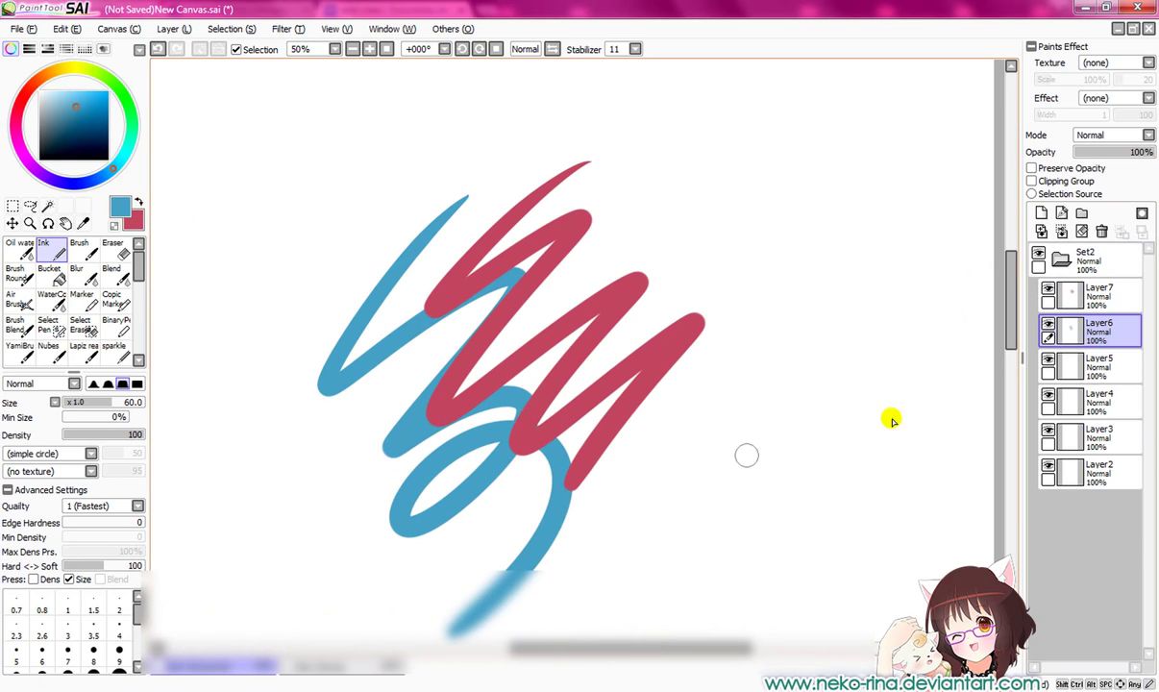
pyautogui.click(1110, 369)
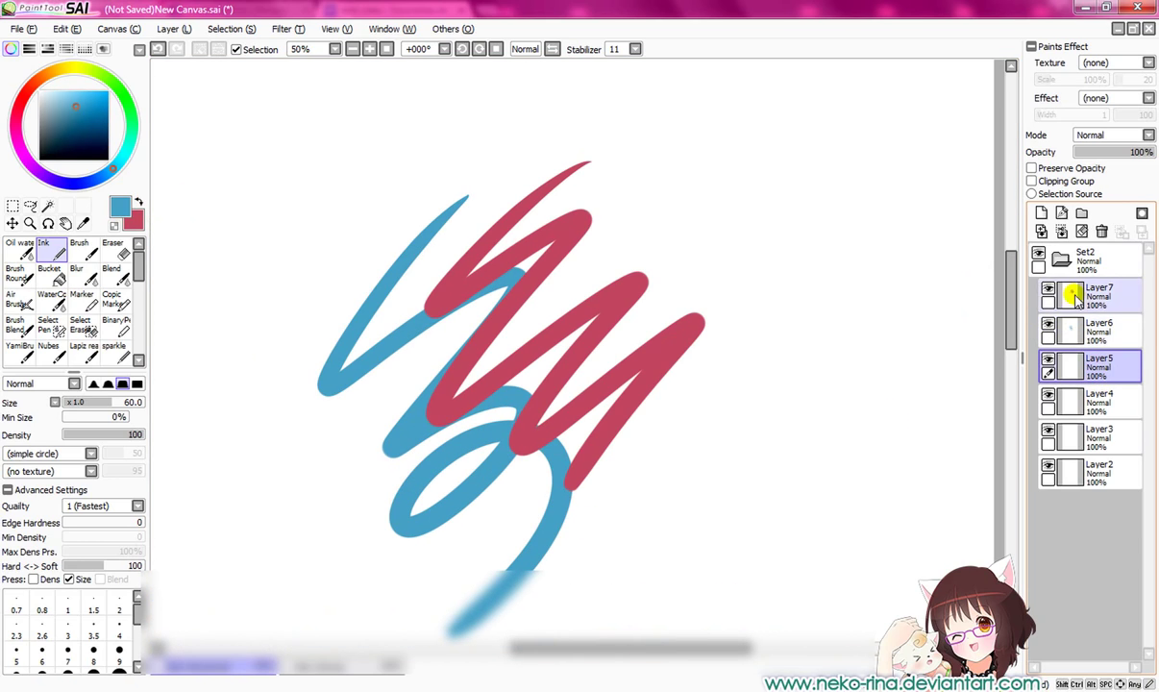
pyautogui.click(58, 142)
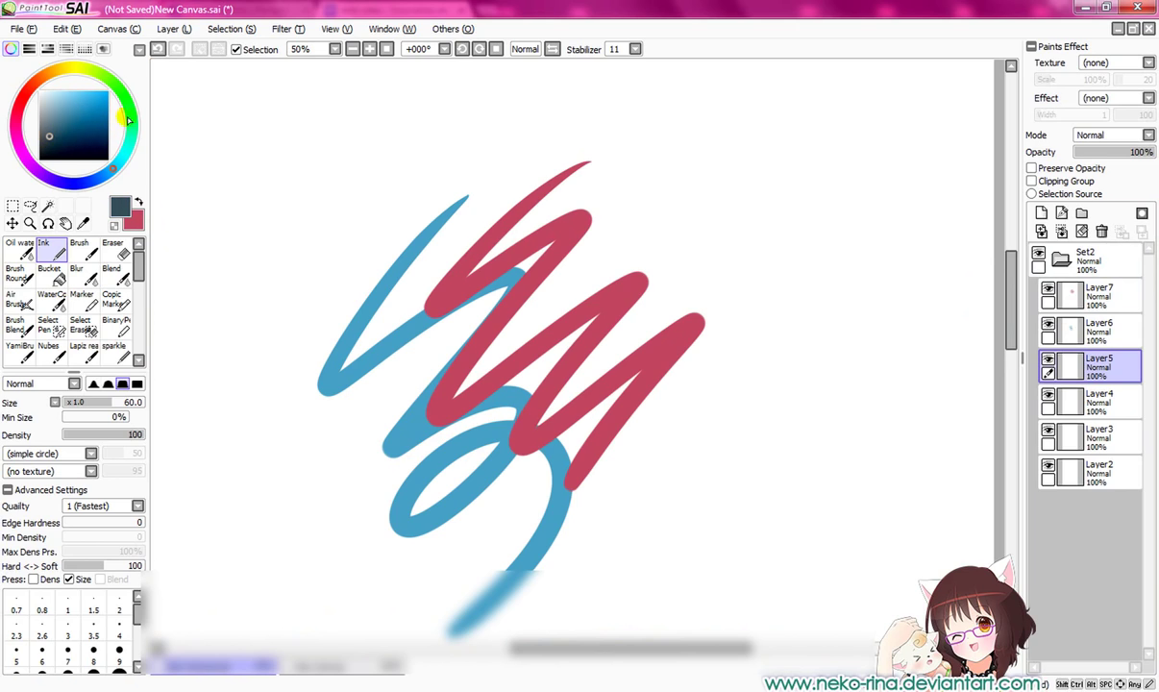
pyautogui.moveTo(716, 195); pyautogui.dragTo(672, 567)
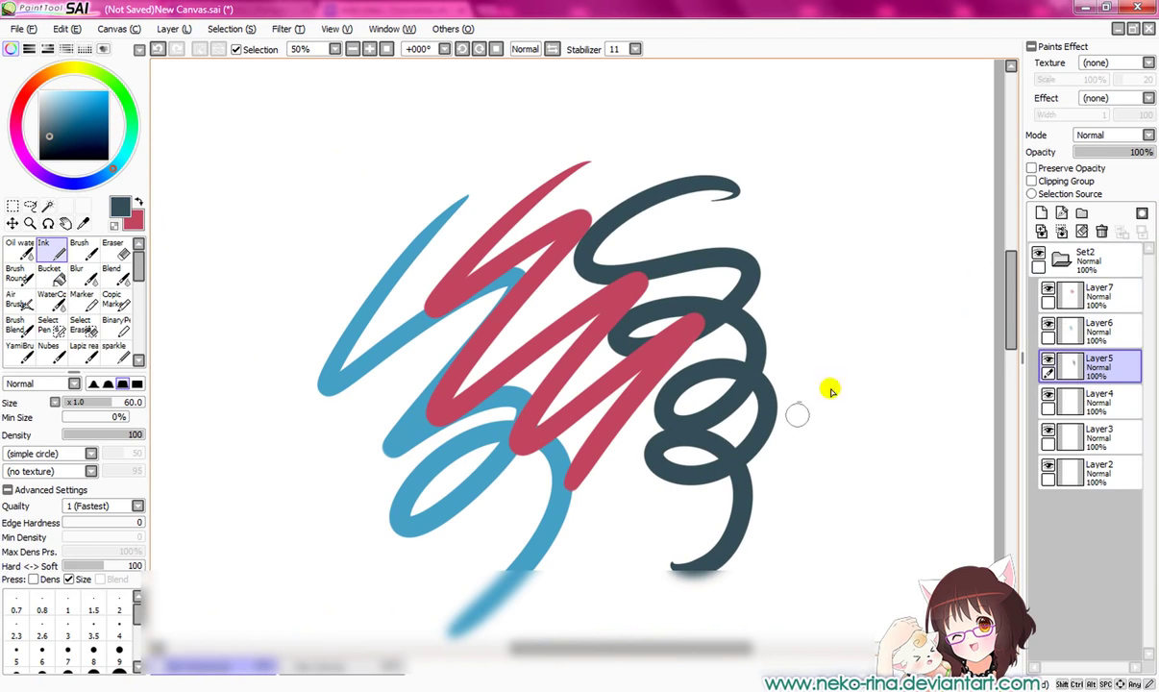
# Collapse and select Set2, merge the layer set, and add an empty layer above it.
pyautogui.click(1061, 263)
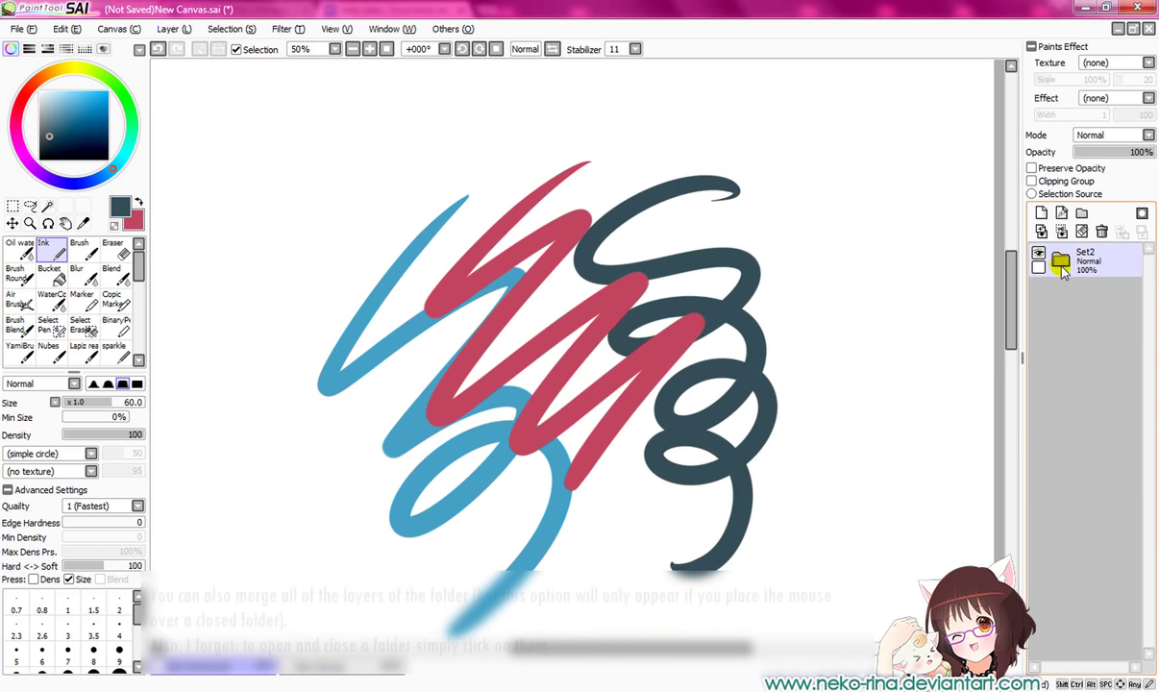
pyautogui.click(1092, 256)
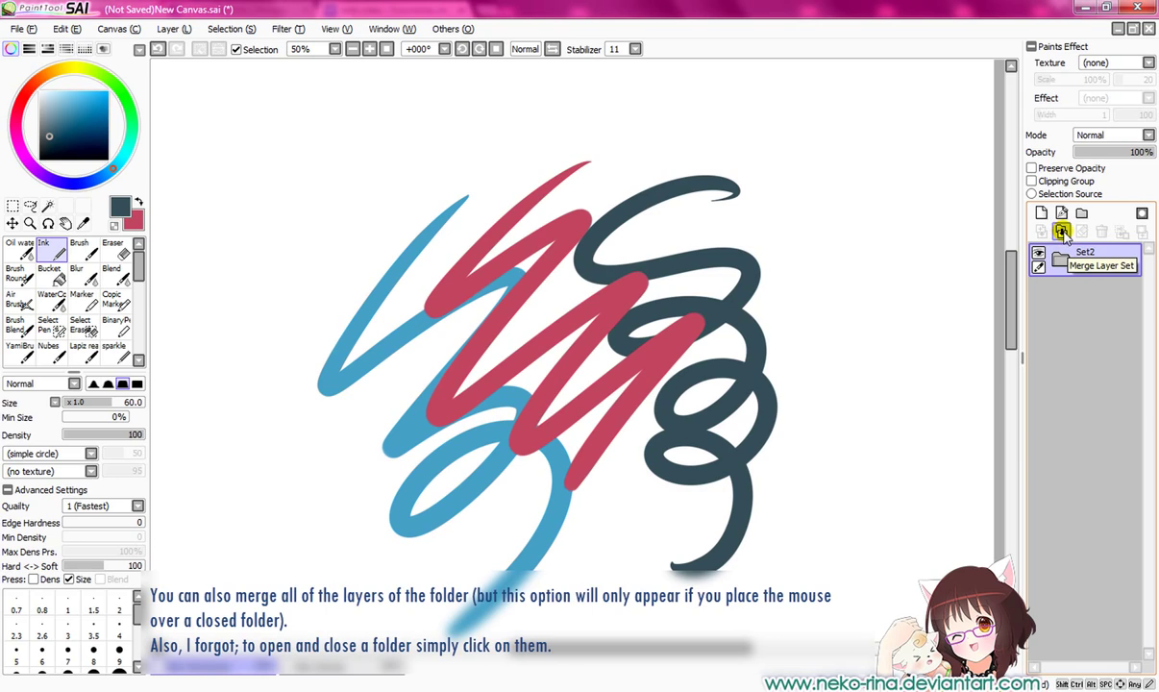
pyautogui.click(1062, 232)
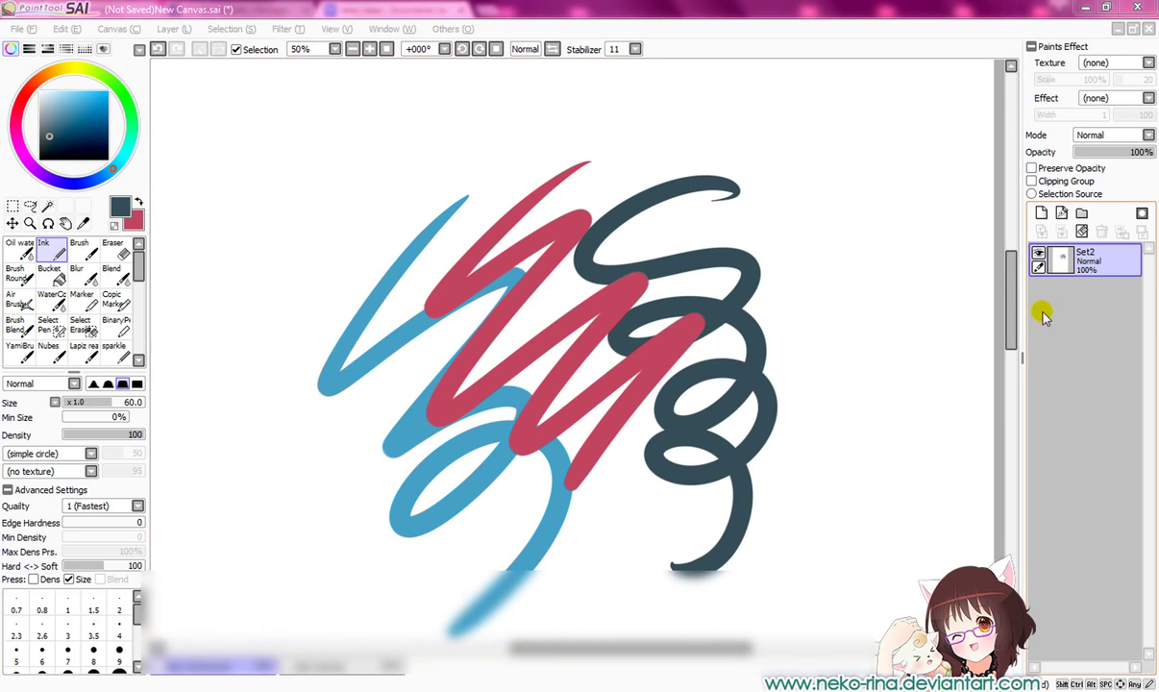
pyautogui.click(1046, 216)
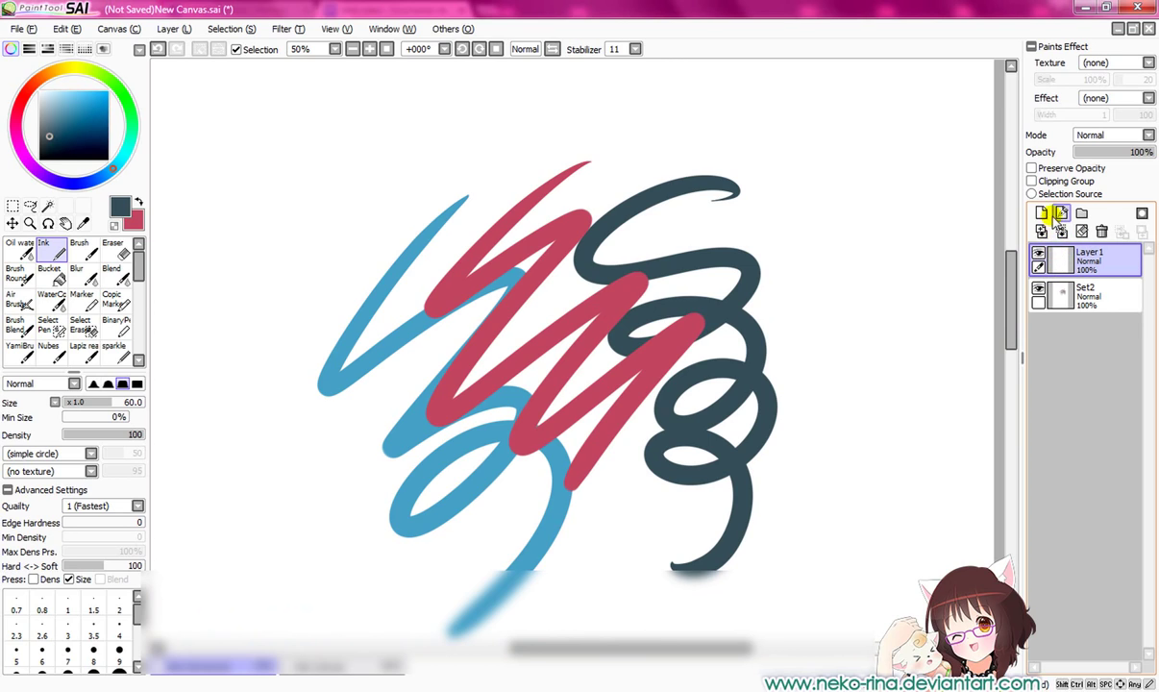
# Add a second empty layer, delete the Set2 layer, and draw red vertical strokes on Layer1.
pyautogui.click(1045, 227)
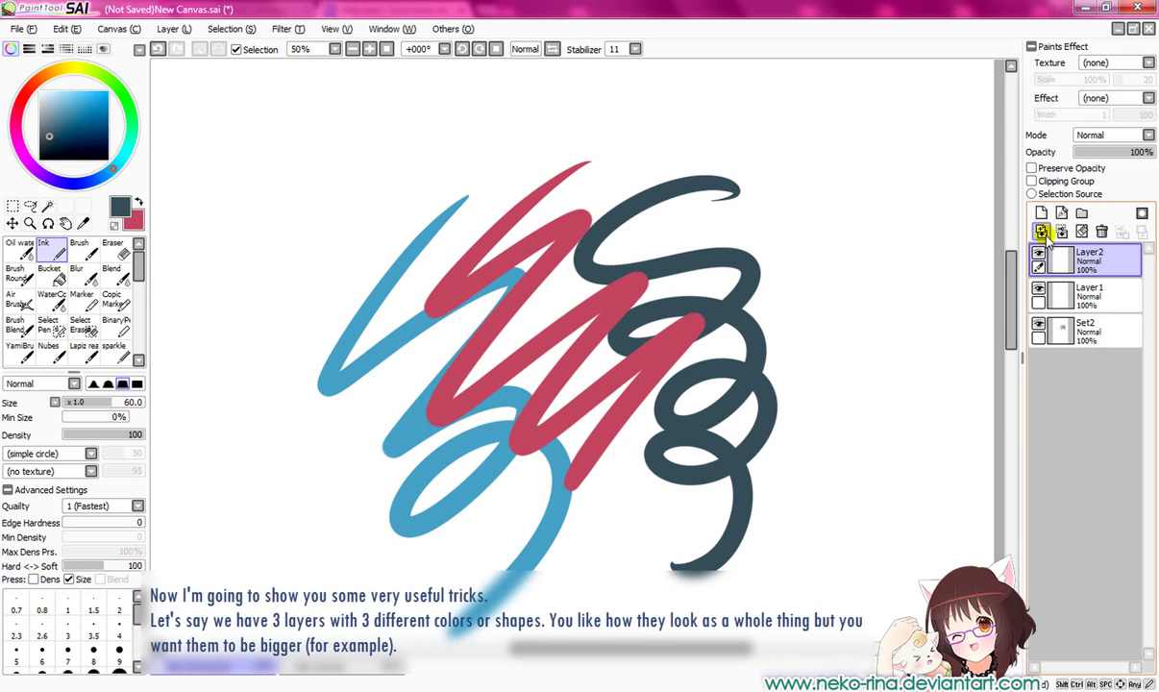
pyautogui.click(1066, 323)
pyautogui.click(1102, 231)
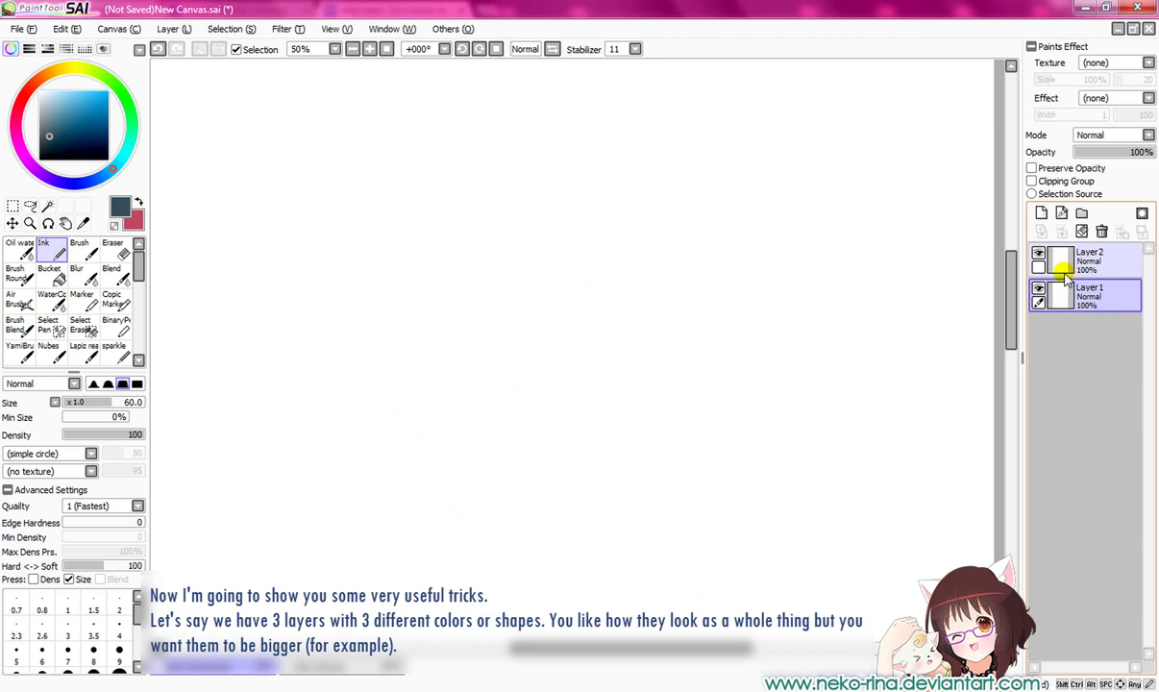
pyautogui.click(139, 203)
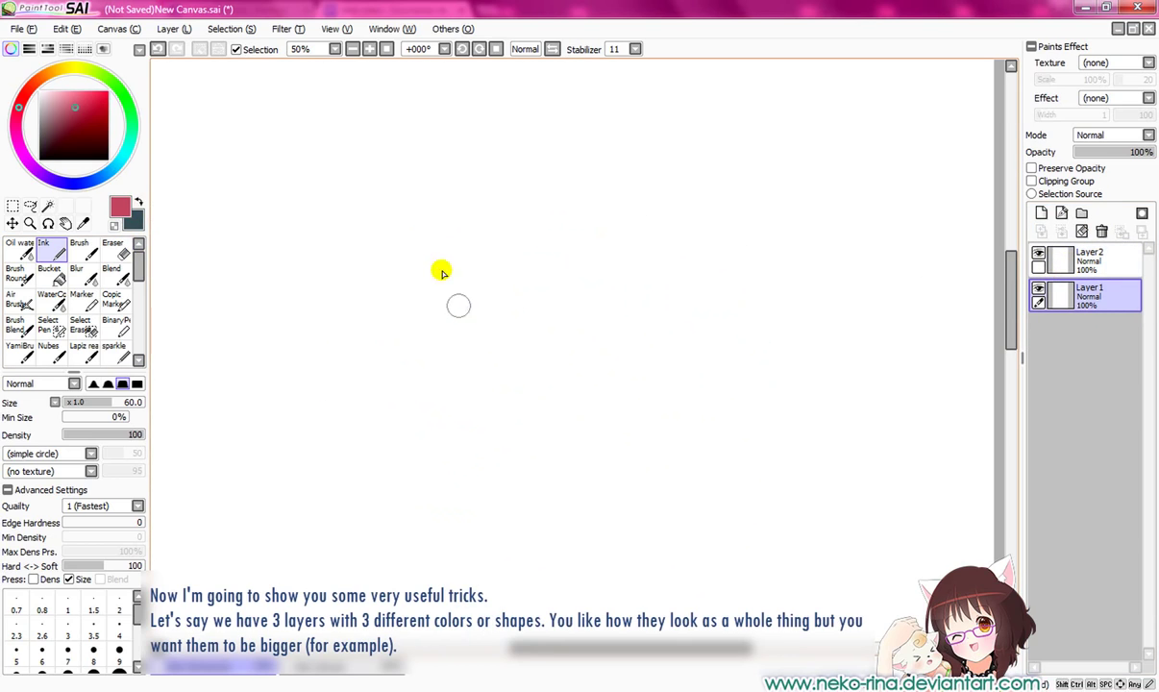
pyautogui.moveTo(429, 165)
pyautogui.mouseDown()
pyautogui.moveTo(430, 384)
pyautogui.moveTo(468, 392)
pyautogui.mouseUp()
pyautogui.moveTo(508, 149); pyautogui.dragTo(502, 371)
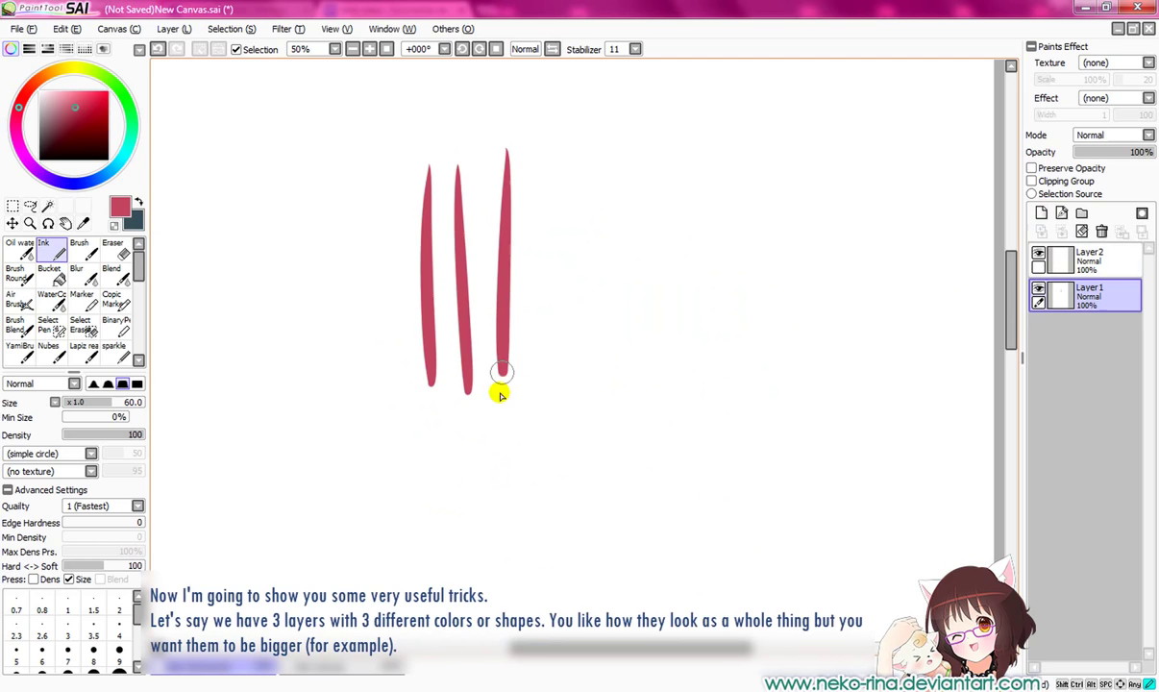
# Draw three dark blue diagonal strokes on Layer2.
pyautogui.click(138, 202)
pyautogui.click(1089, 257)
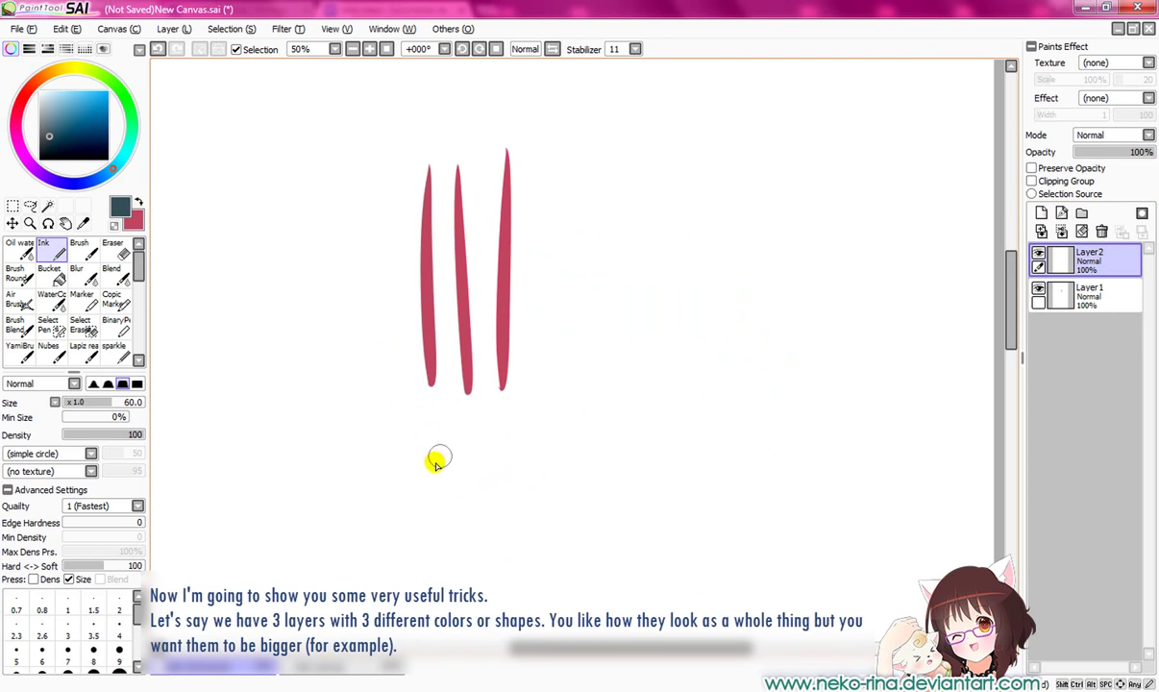
pyautogui.moveTo(437, 462); pyautogui.dragTo(574, 323)
pyautogui.moveTo(456, 493); pyautogui.dragTo(608, 320)
pyautogui.moveTo(484, 527); pyautogui.dragTo(601, 377)
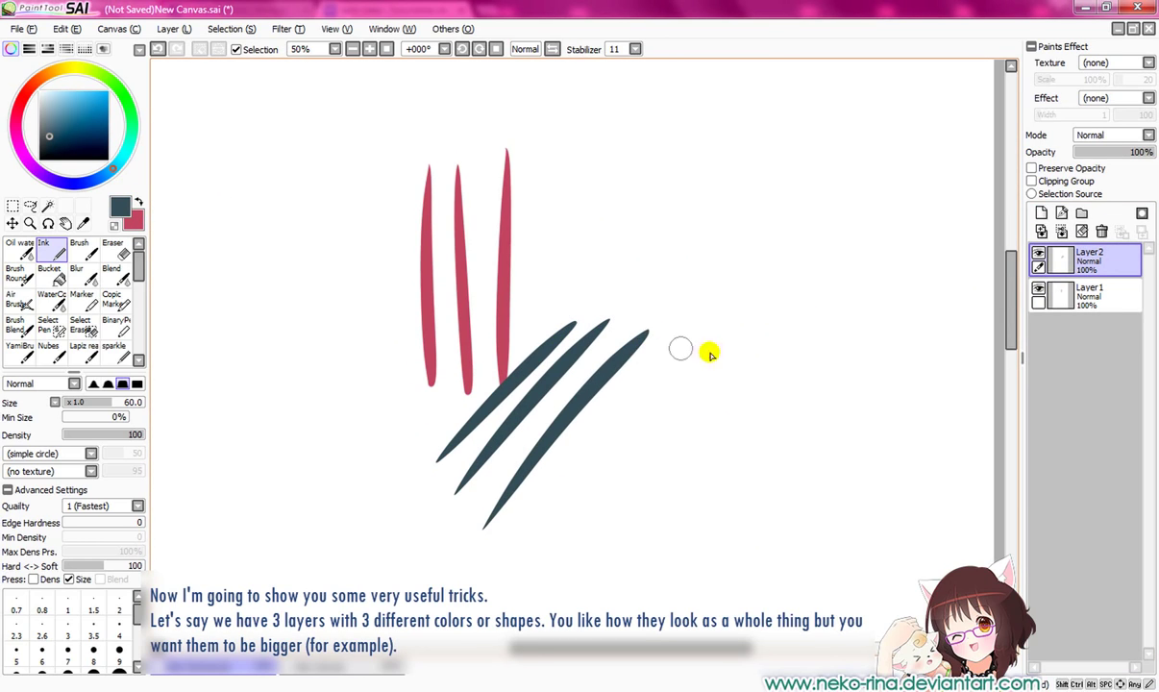
# Add Layer3 with a red spiral over the blue strokes, then zoom to 16.66%.
pyautogui.click(1042, 212)
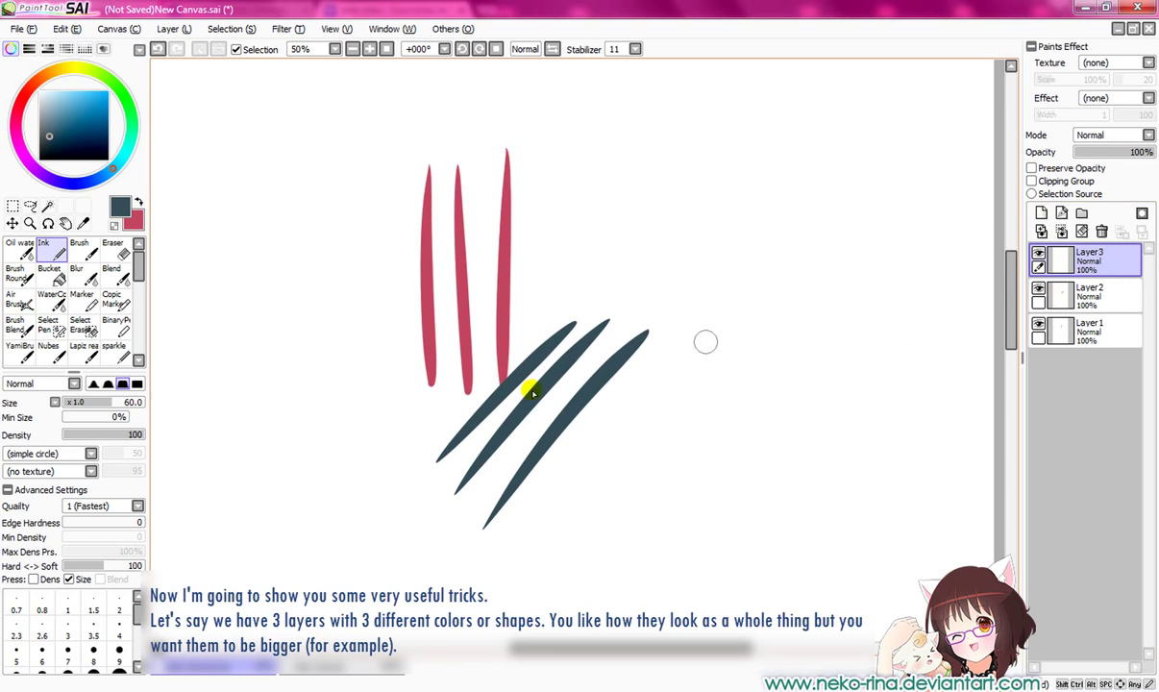
pyautogui.click(139, 203)
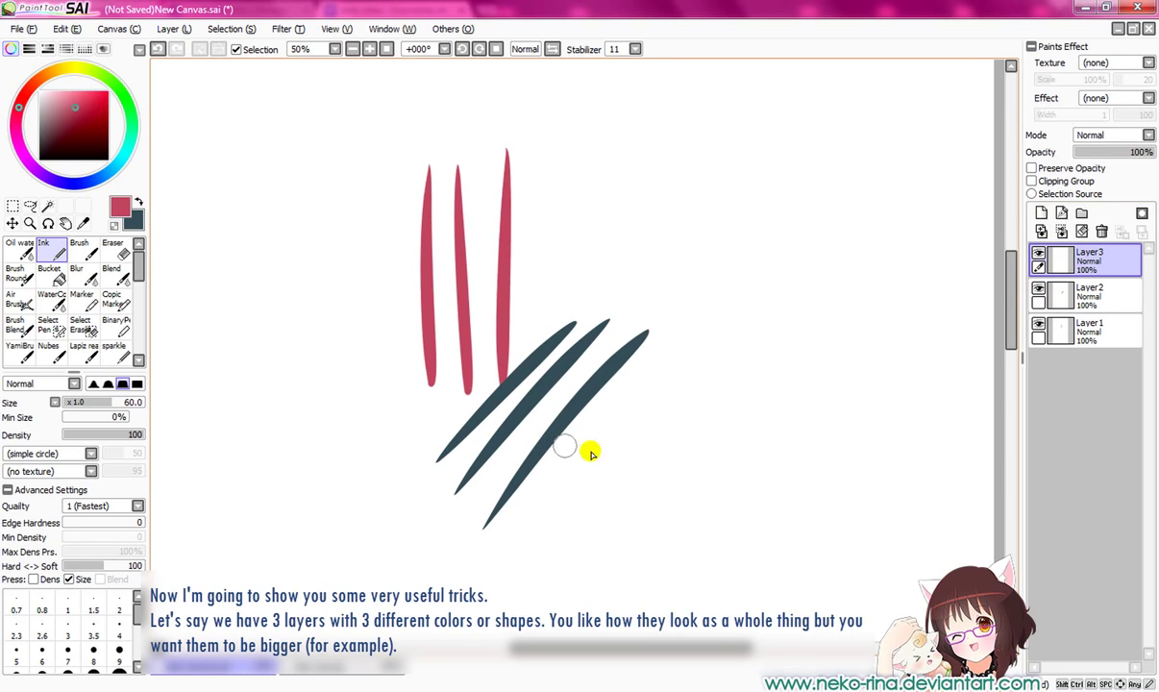
pyautogui.moveTo(574, 394); pyautogui.dragTo(588, 464)
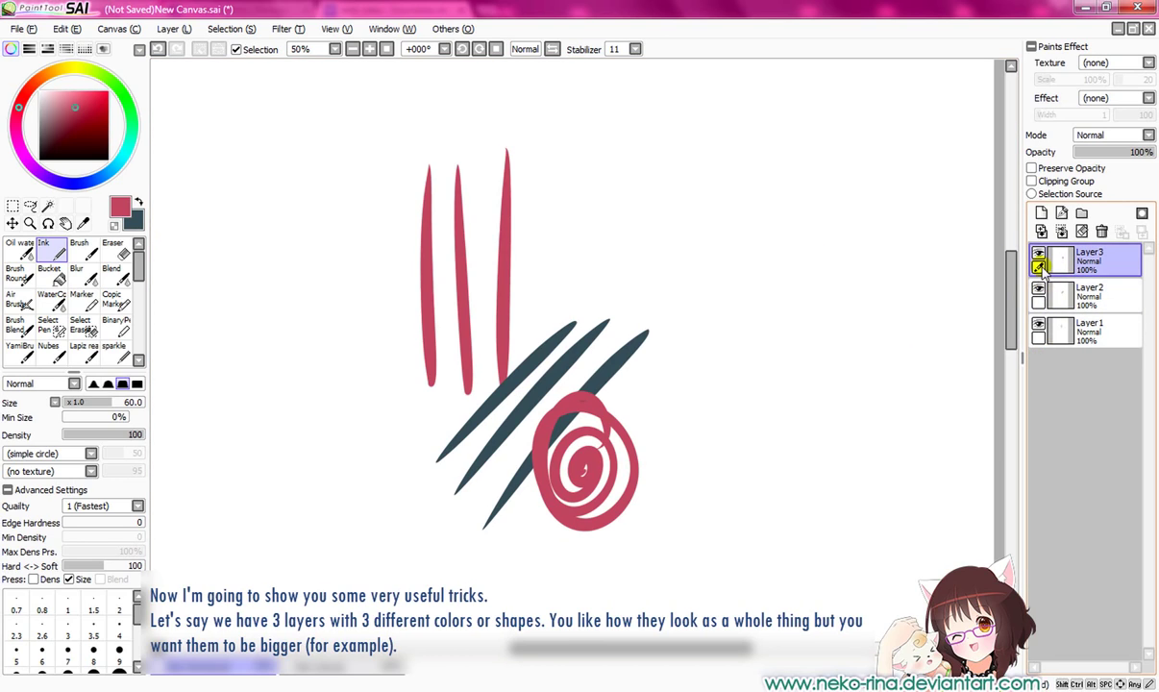
pyautogui.keyDown('ctrl'); pyautogui.click(1037, 324); pyautogui.keyUp('ctrl')
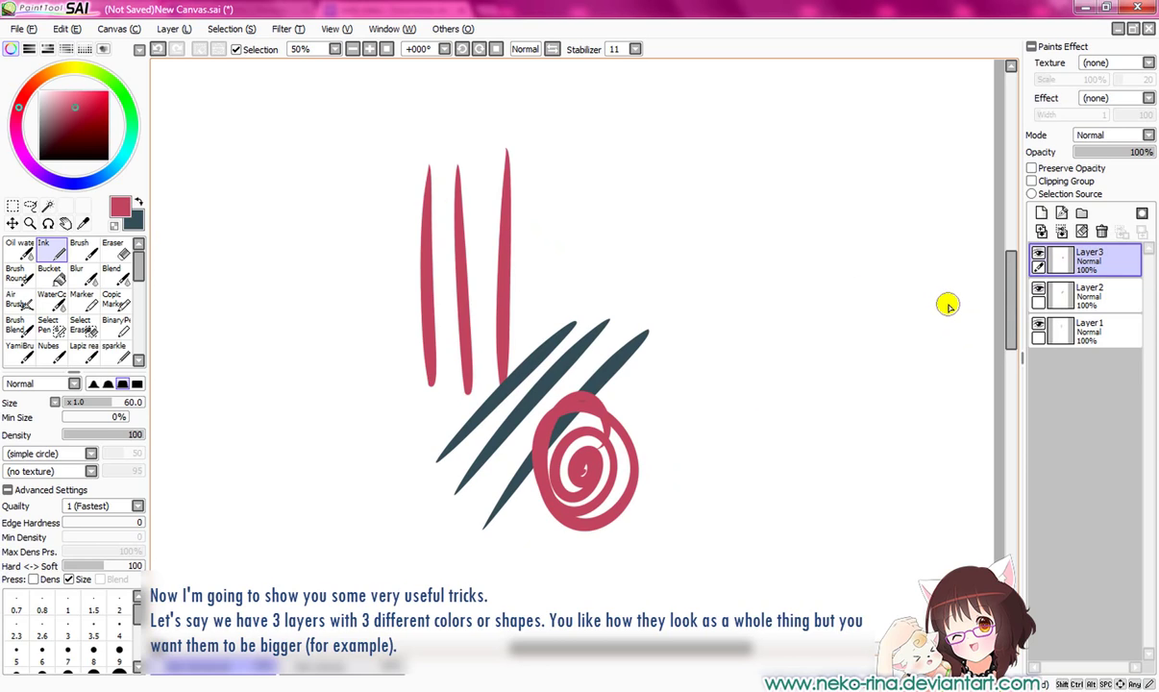
pyautogui.click(352, 49)
pyautogui.click(352, 49)
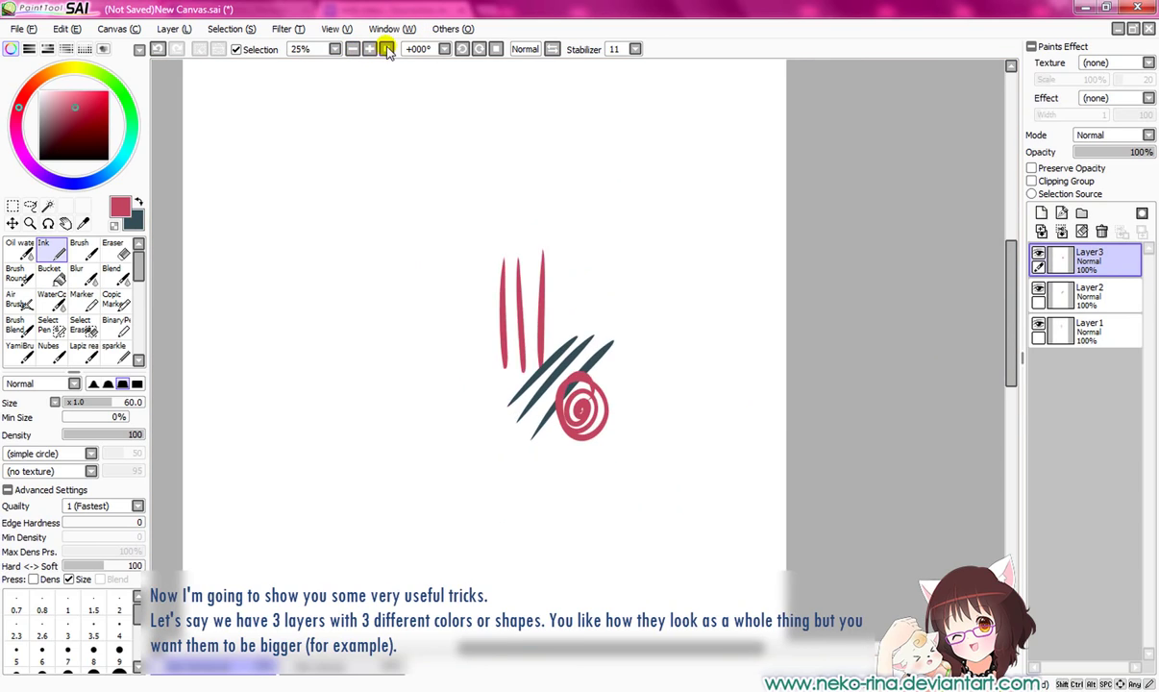
pyautogui.click(387, 49)
pyautogui.click(369, 49)
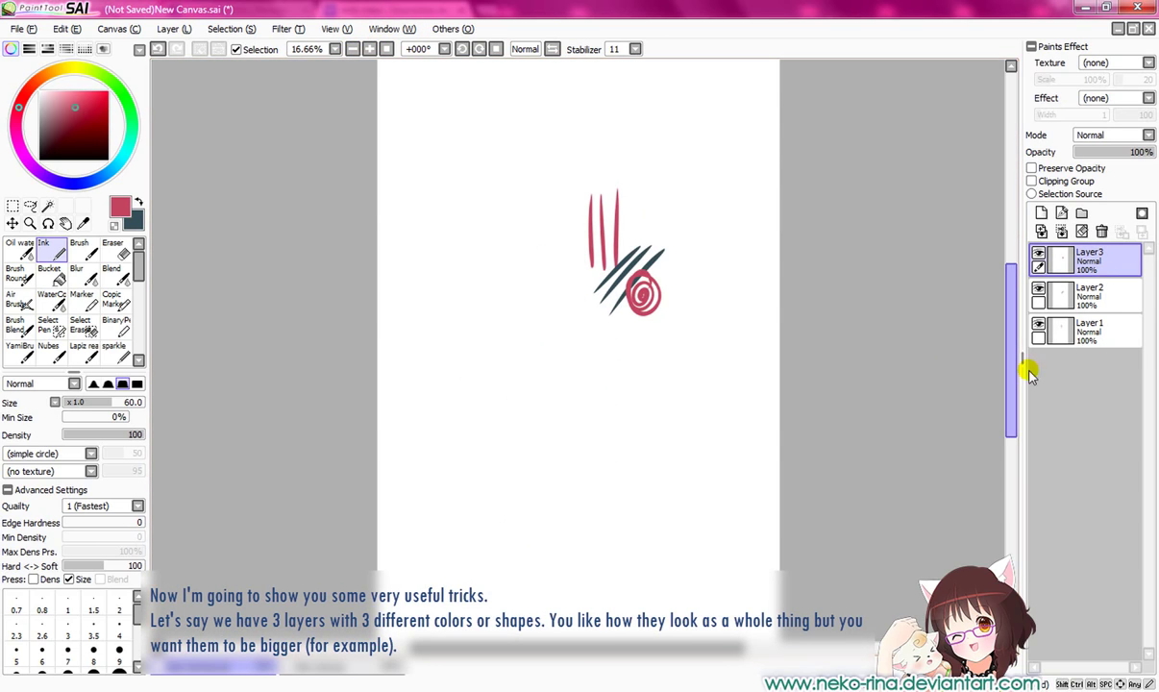
pyautogui.moveTo(1011, 367); pyautogui.dragTo(1011, 360)
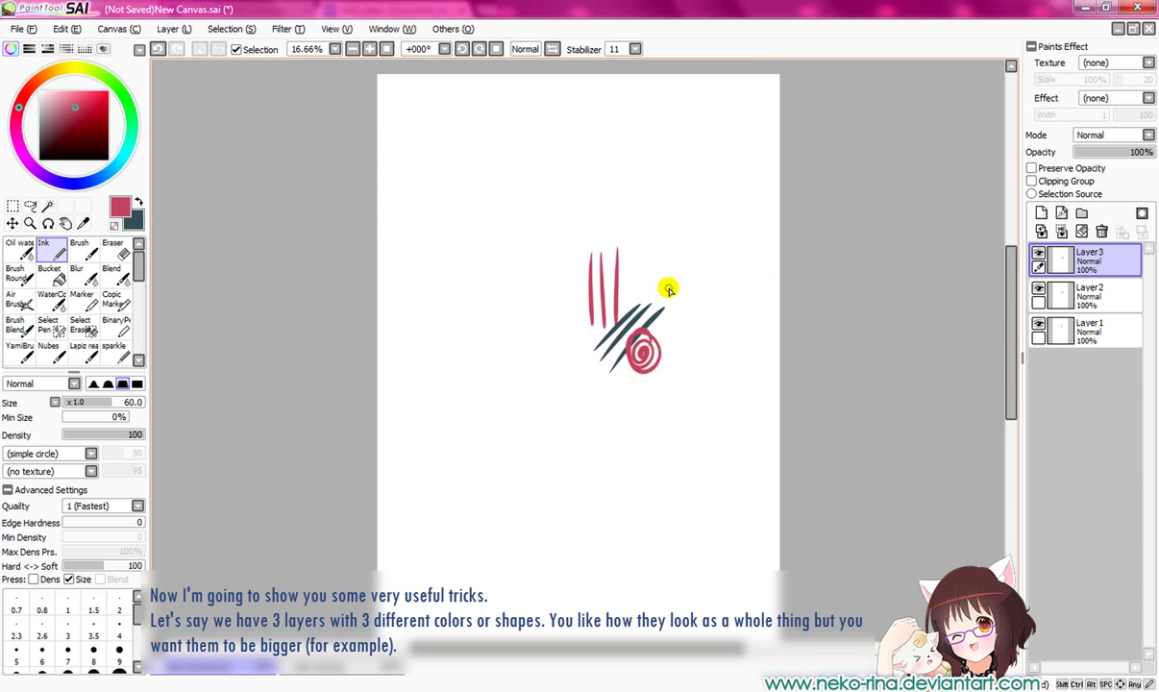
pyautogui.click(1064, 257)
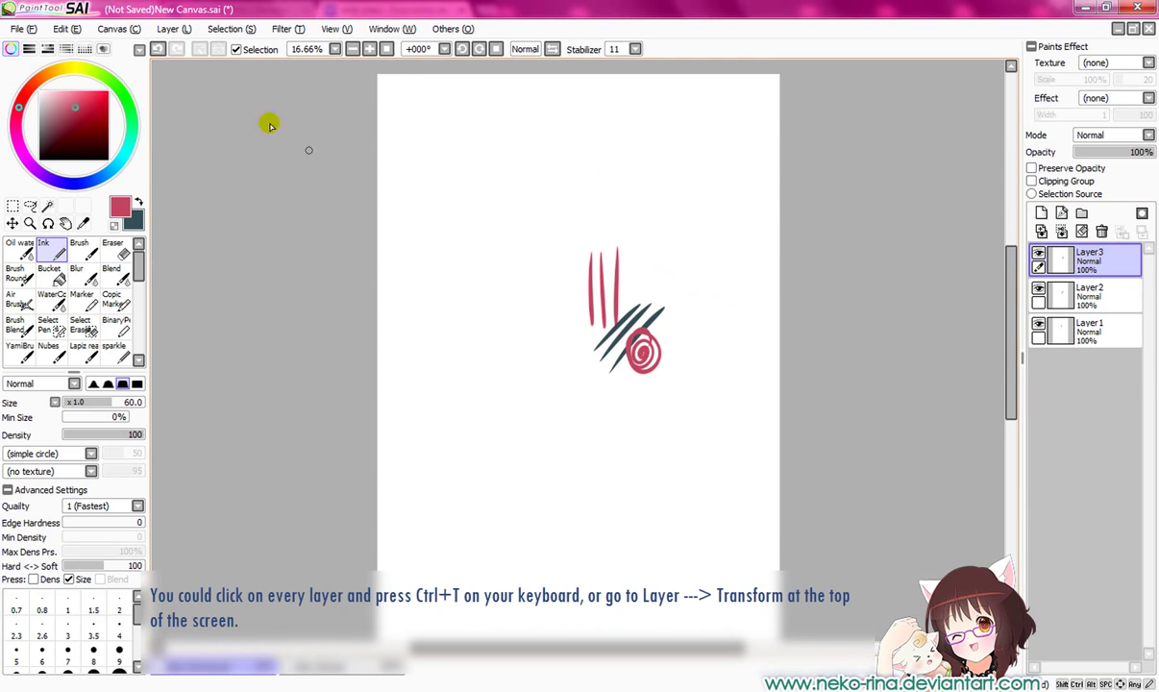
pyautogui.click(182, 32)
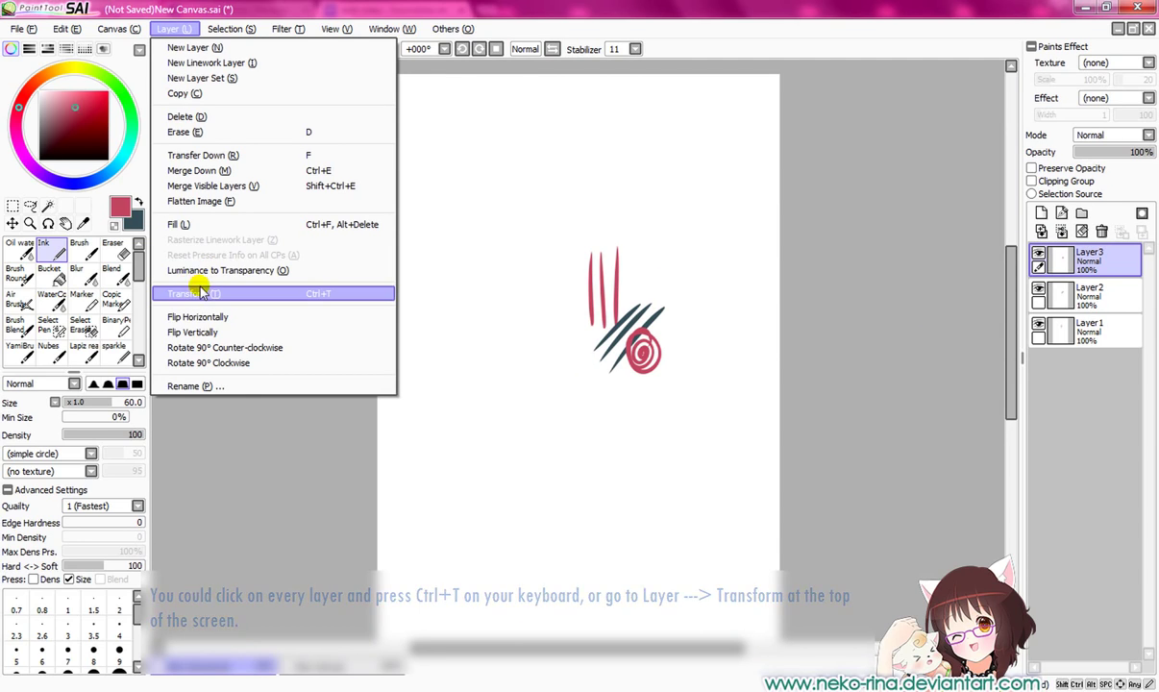
pyautogui.click(169, 29)
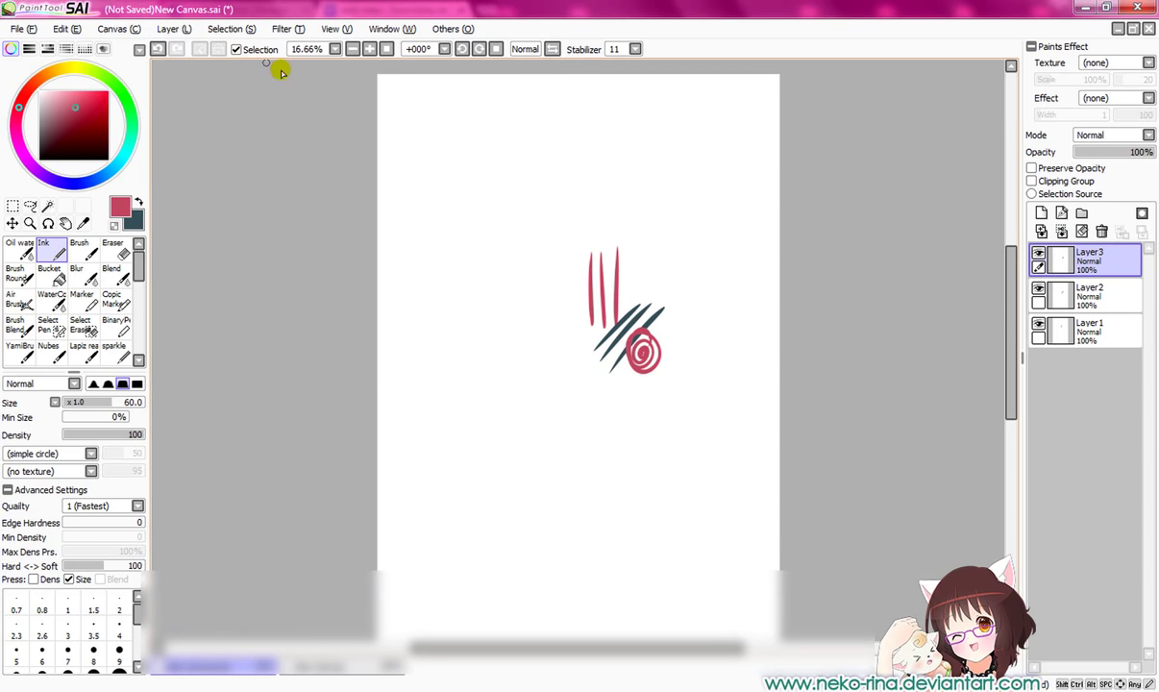
# Zoom to 33.33% and enlarge the red spiral on Layer3 by dragging its corner.
pyautogui.hotkey('ctrl', 't')
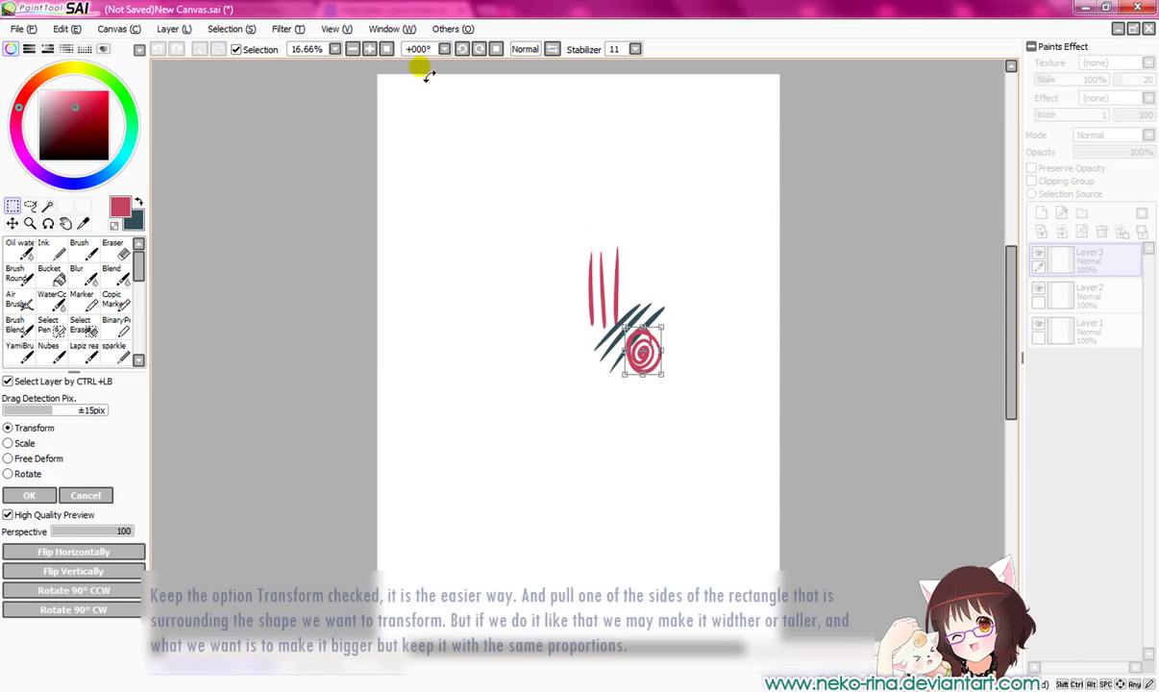
pyautogui.click(369, 49)
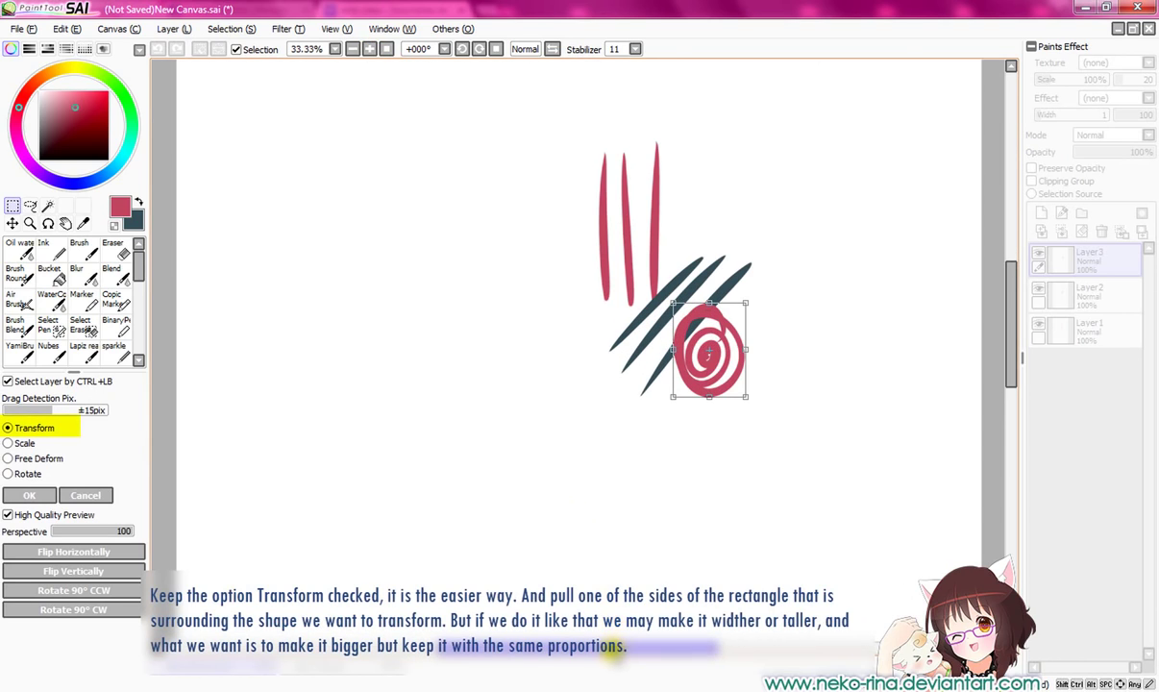
pyautogui.hscroll(2, 634, 641)
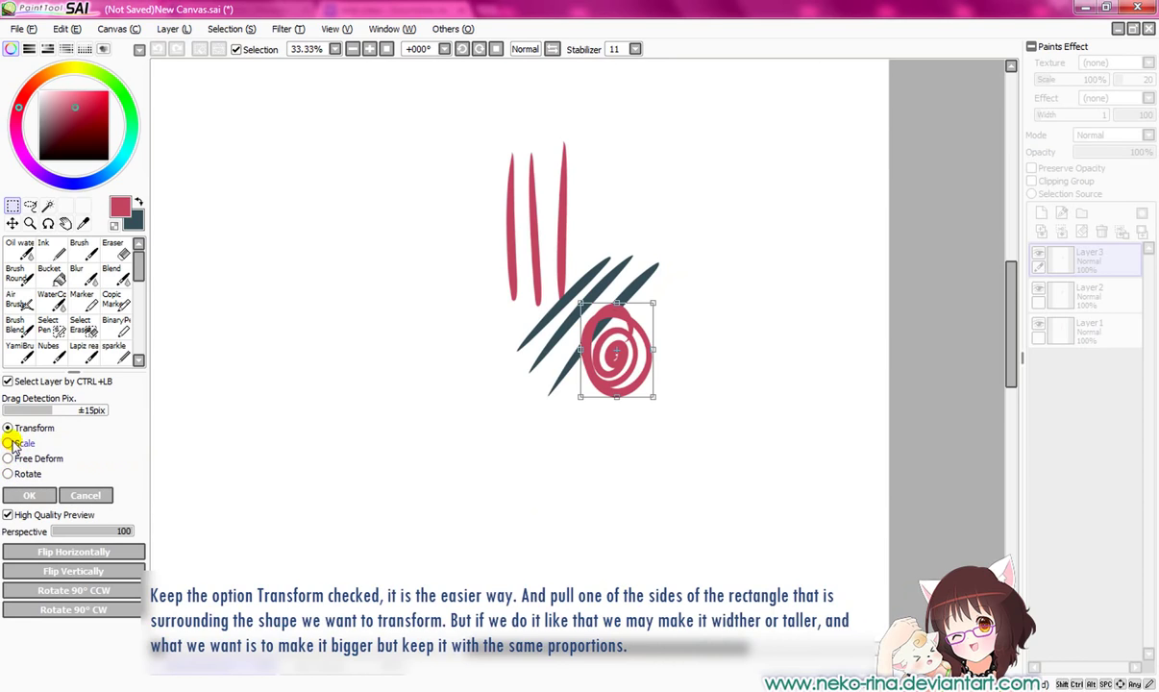
pyautogui.click(23, 444)
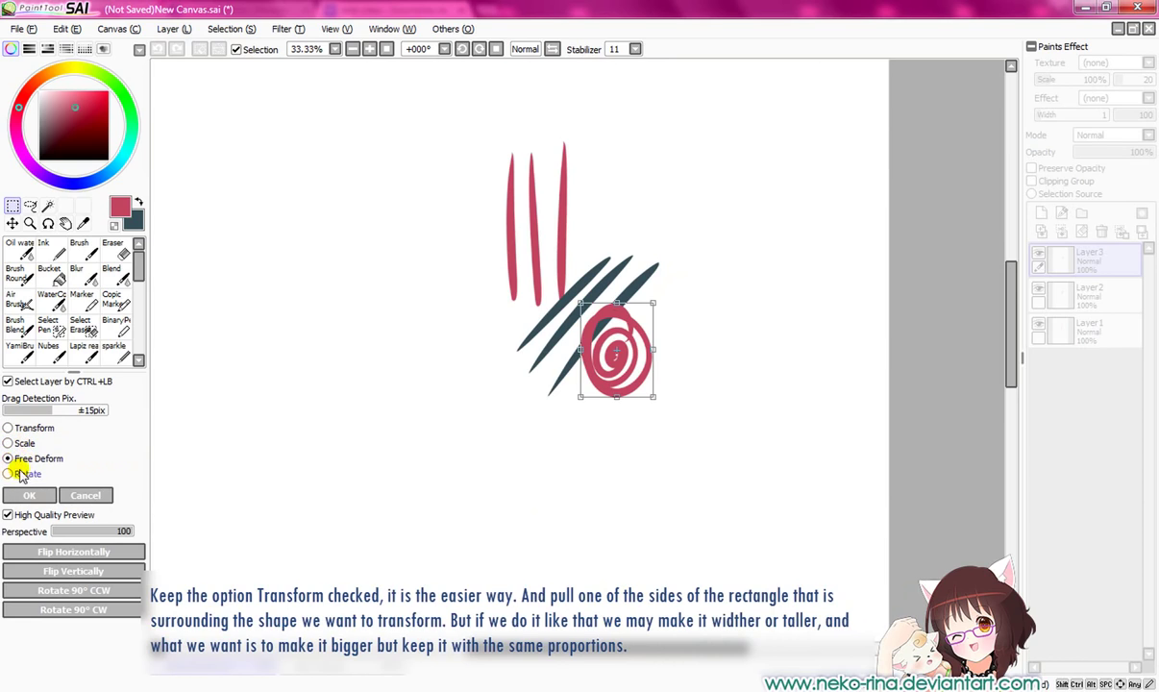
pyautogui.click(21, 473)
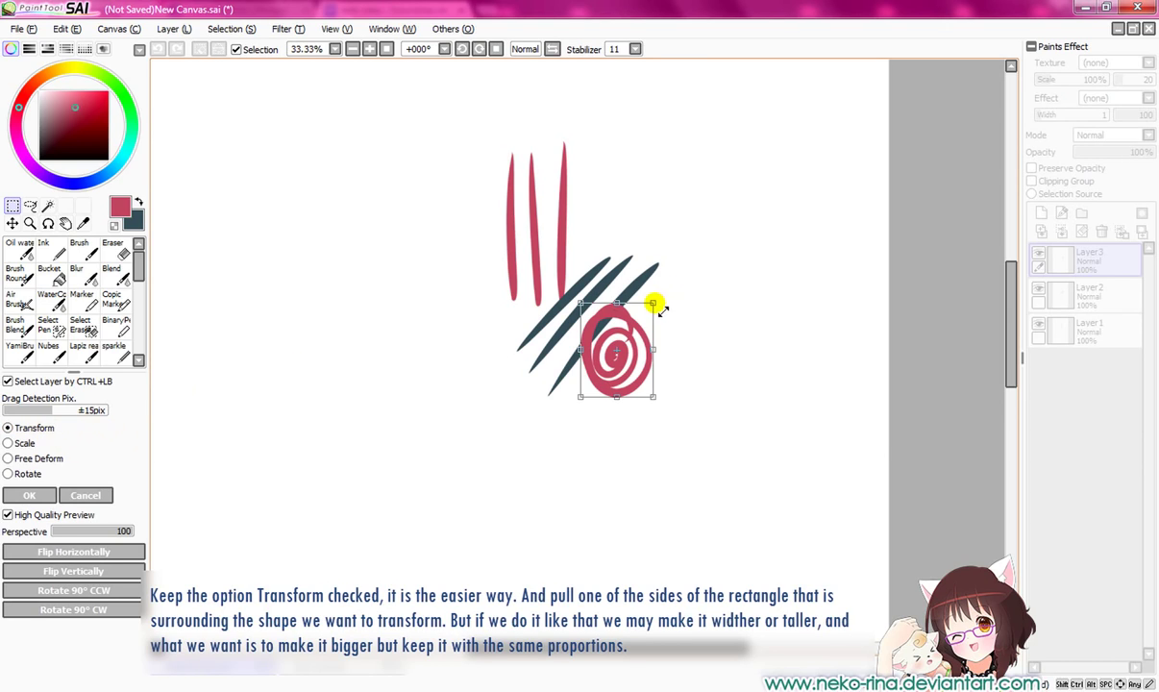
pyautogui.moveTo(695, 278); pyautogui.dragTo(758, 226)
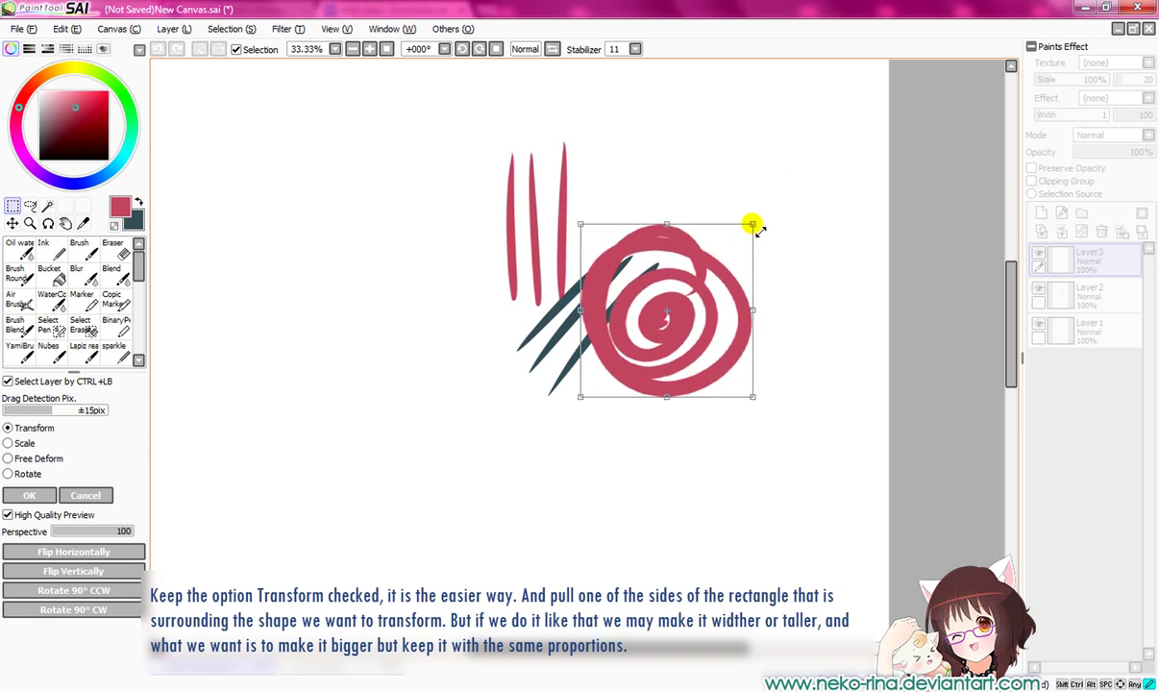
pyautogui.moveTo(758, 226)
pyautogui.mouseDown()
pyautogui.moveTo(745, 176)
pyautogui.moveTo(738, 226)
pyautogui.moveTo(763, 239)
pyautogui.moveTo(809, 157)
pyautogui.moveTo(770, 215)
pyautogui.moveTo(719, 259)
pyautogui.moveTo(740, 272)
pyautogui.moveTo(750, 233)
pyautogui.mouseUp()
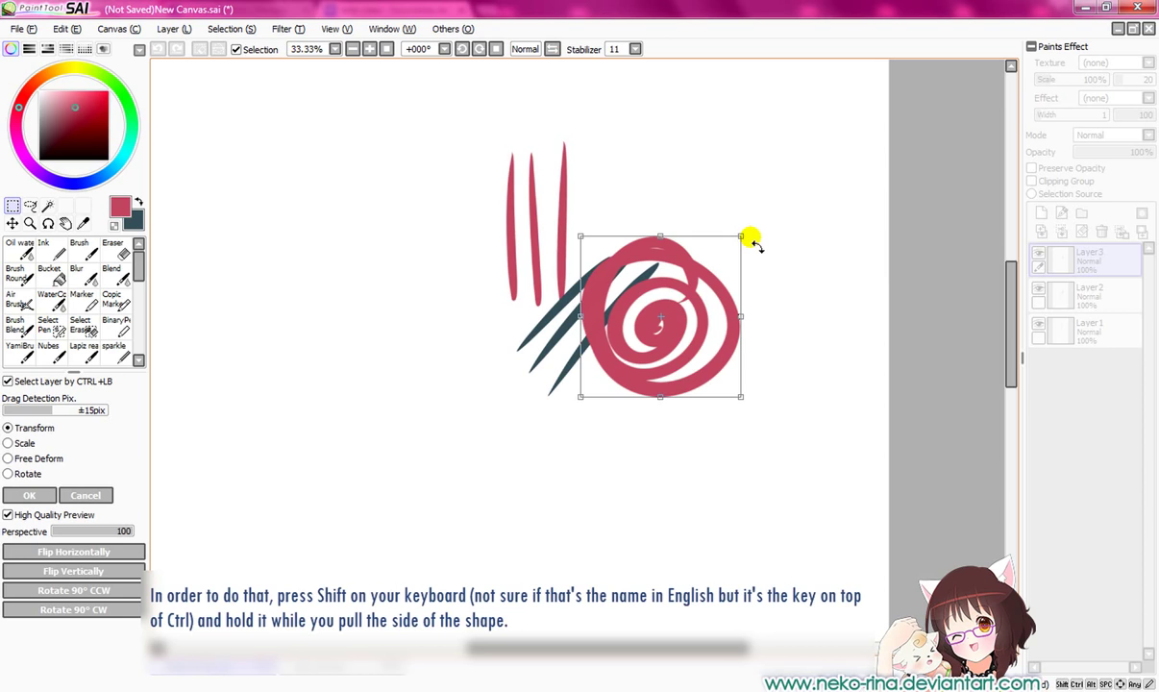
pyautogui.moveTo(746, 245)
pyautogui.mouseDown()
pyautogui.moveTo(758, 223)
pyautogui.moveTo(750, 180)
pyautogui.moveTo(808, 163)
pyautogui.moveTo(684, 178)
pyautogui.moveTo(699, 189)
pyautogui.moveTo(397, 521)
pyautogui.moveTo(835, 176)
pyautogui.mouseUp()
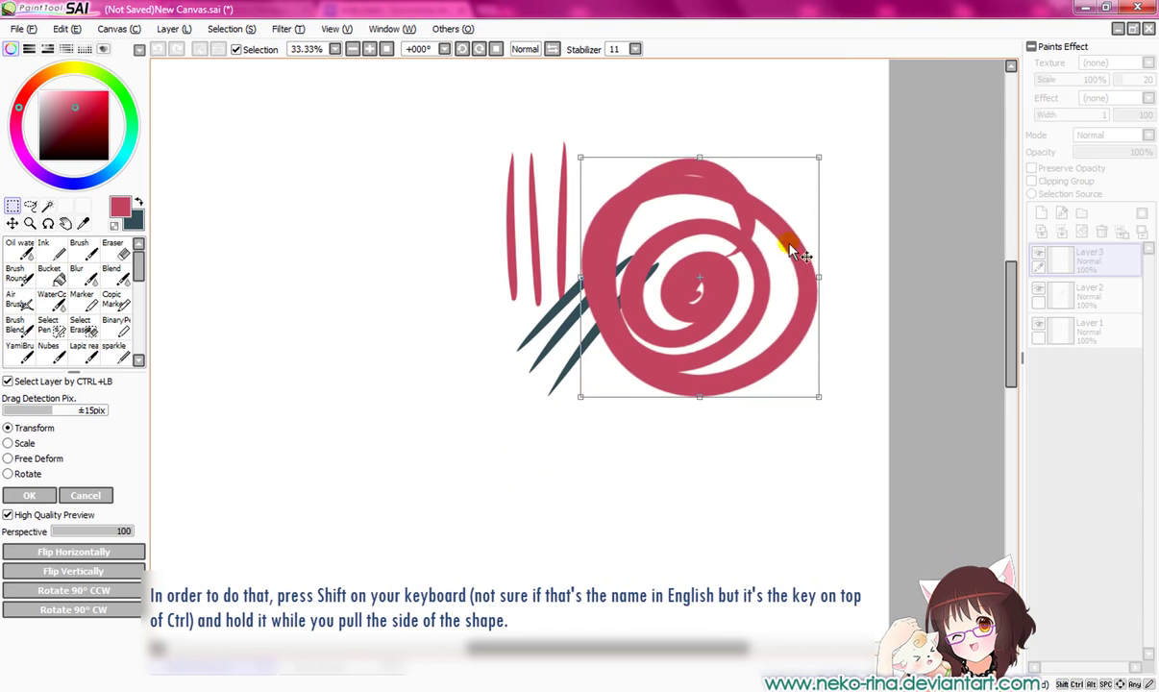
# Move the spiral below the dark strokes and Ctrl-drag three corners to skew it.
pyautogui.moveTo(763, 240)
pyautogui.mouseDown()
pyautogui.moveTo(717, 392)
pyautogui.moveTo(733, 395)
pyautogui.mouseUp()
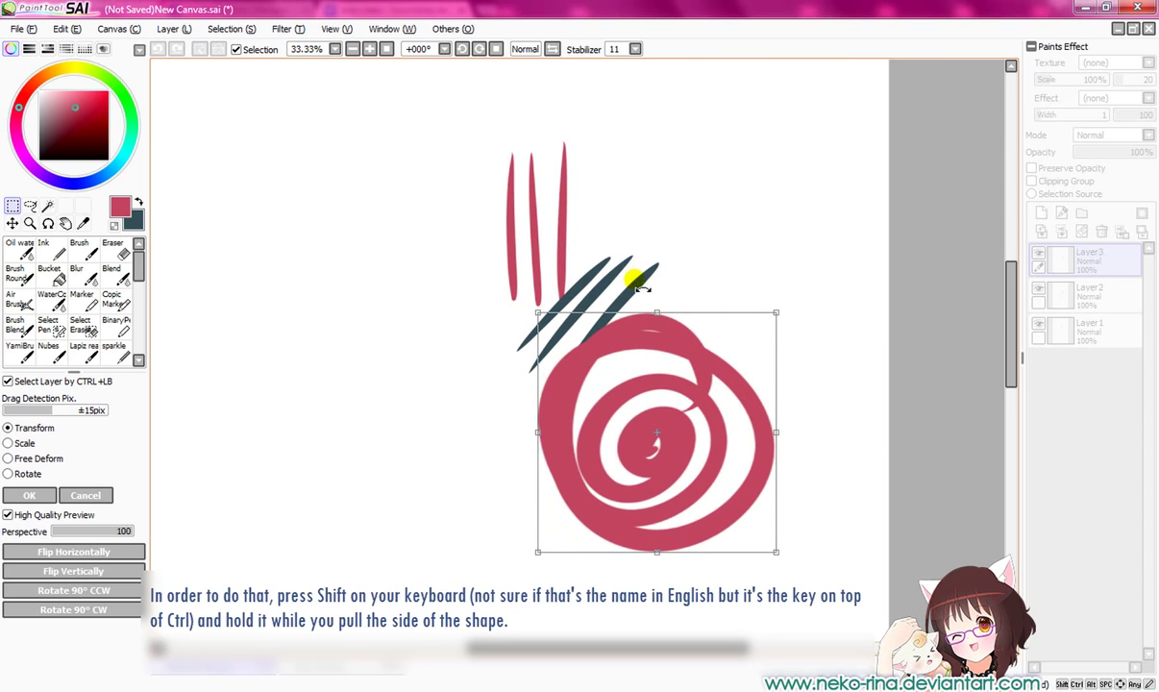
pyautogui.press('ctrl')
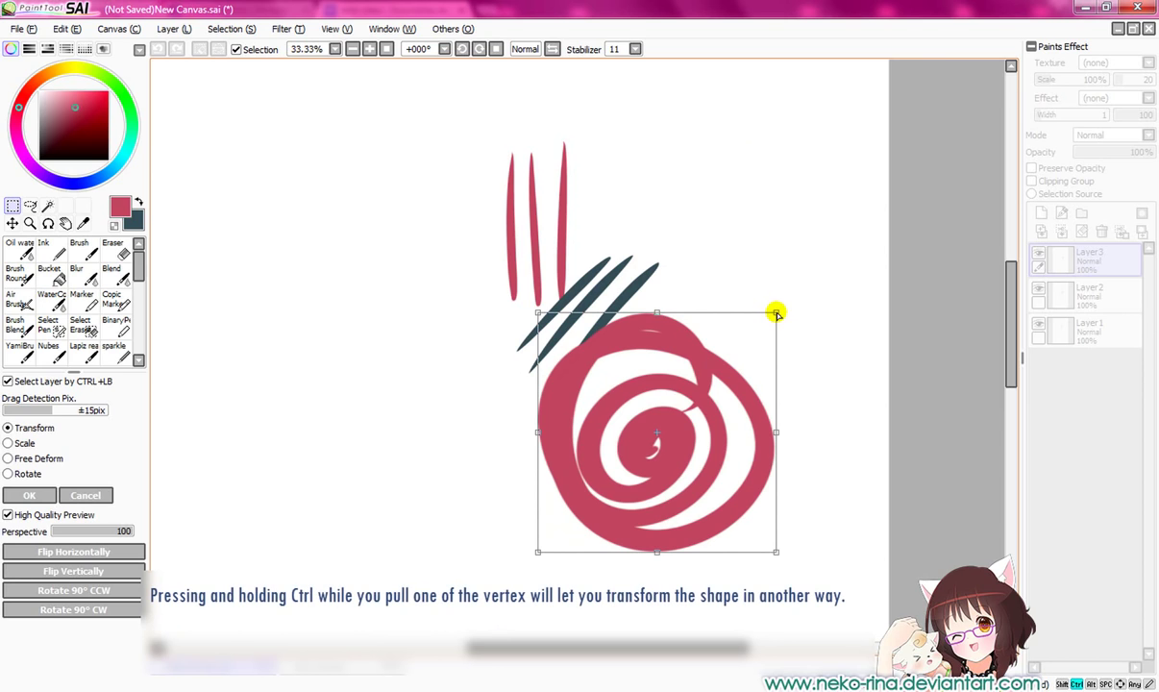
pyautogui.moveTo(775, 314)
pyautogui.mouseDown()
pyautogui.moveTo(847, 199)
pyautogui.moveTo(796, 257)
pyautogui.mouseUp()
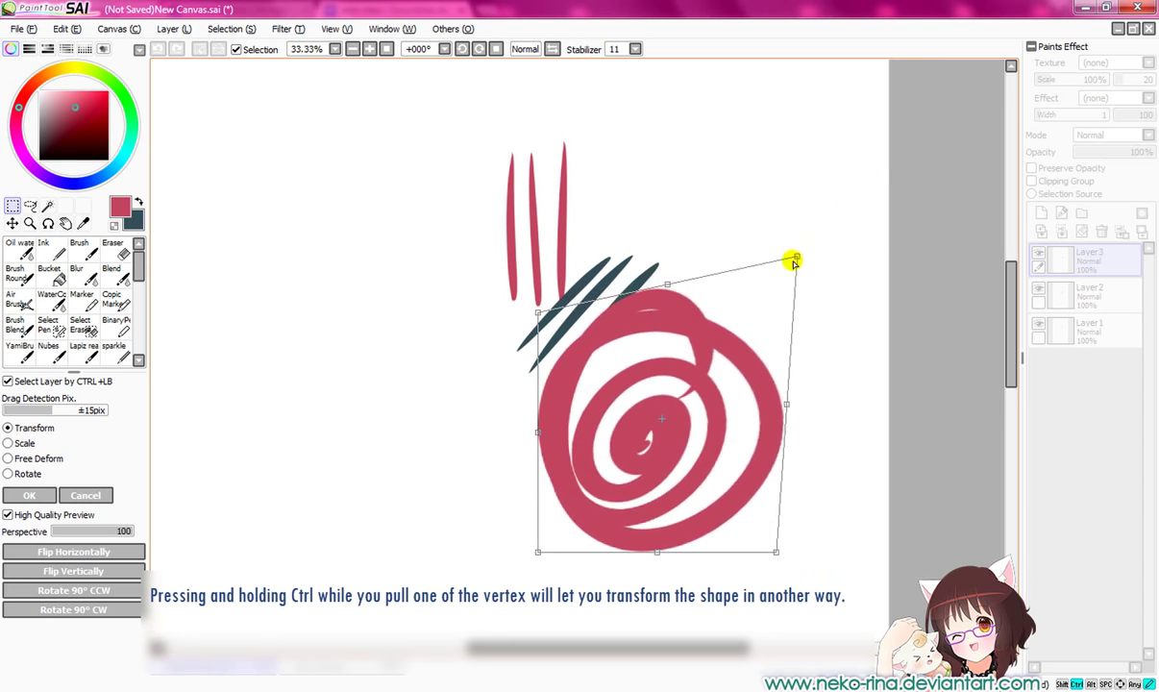
pyautogui.moveTo(539, 552)
pyautogui.mouseDown()
pyautogui.moveTo(445, 607)
pyautogui.moveTo(457, 570)
pyautogui.mouseUp()
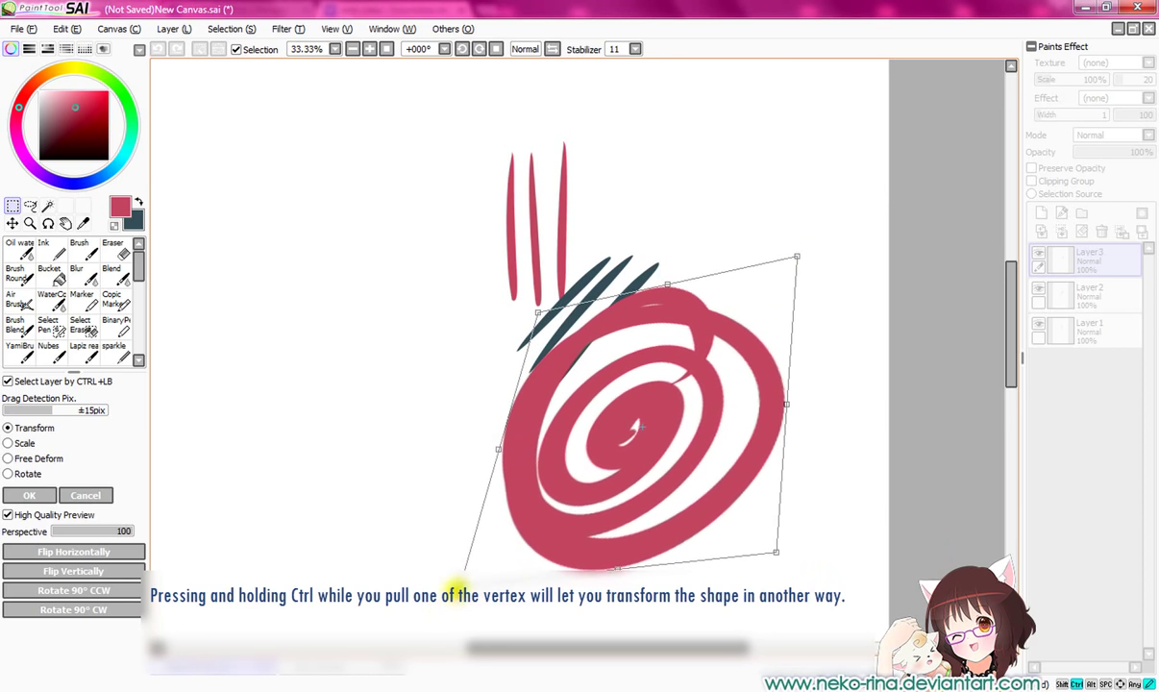
pyautogui.moveTo(537, 312)
pyautogui.mouseDown()
pyautogui.moveTo(403, 319)
pyautogui.moveTo(352, 362)
pyautogui.moveTo(489, 331)
pyautogui.mouseUp()
# Apply the spiral's distortion, then enlarge Layer2's dark strokes down and to the left.
pyautogui.press('Return')
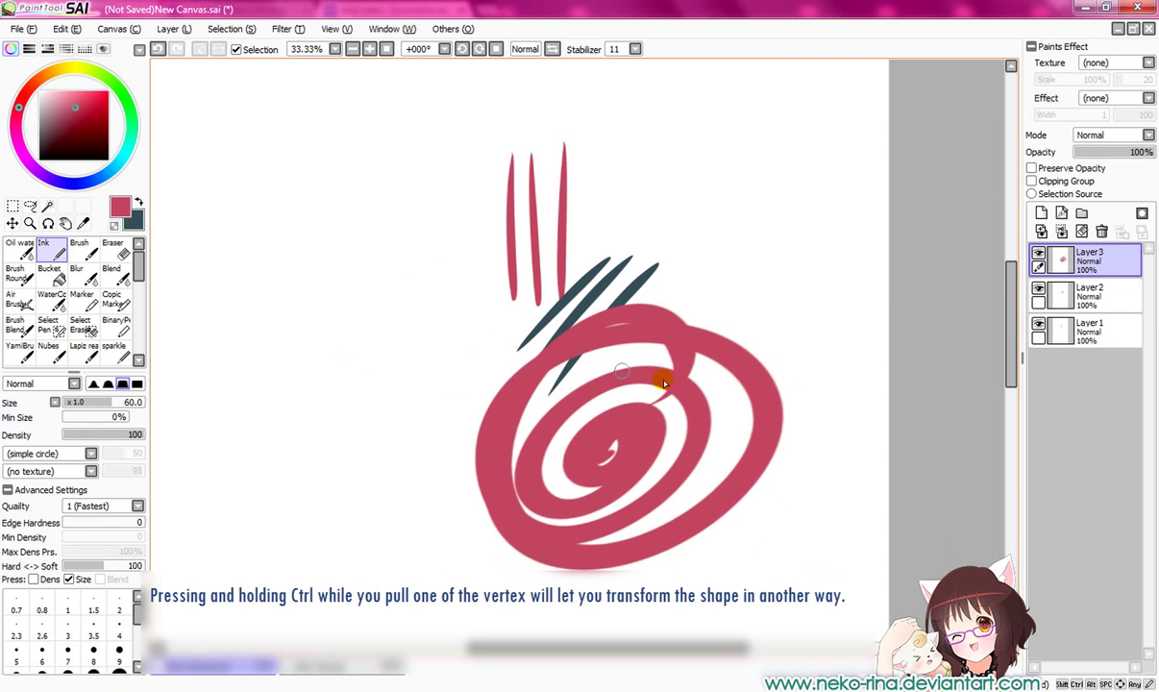
pyautogui.click(1086, 293)
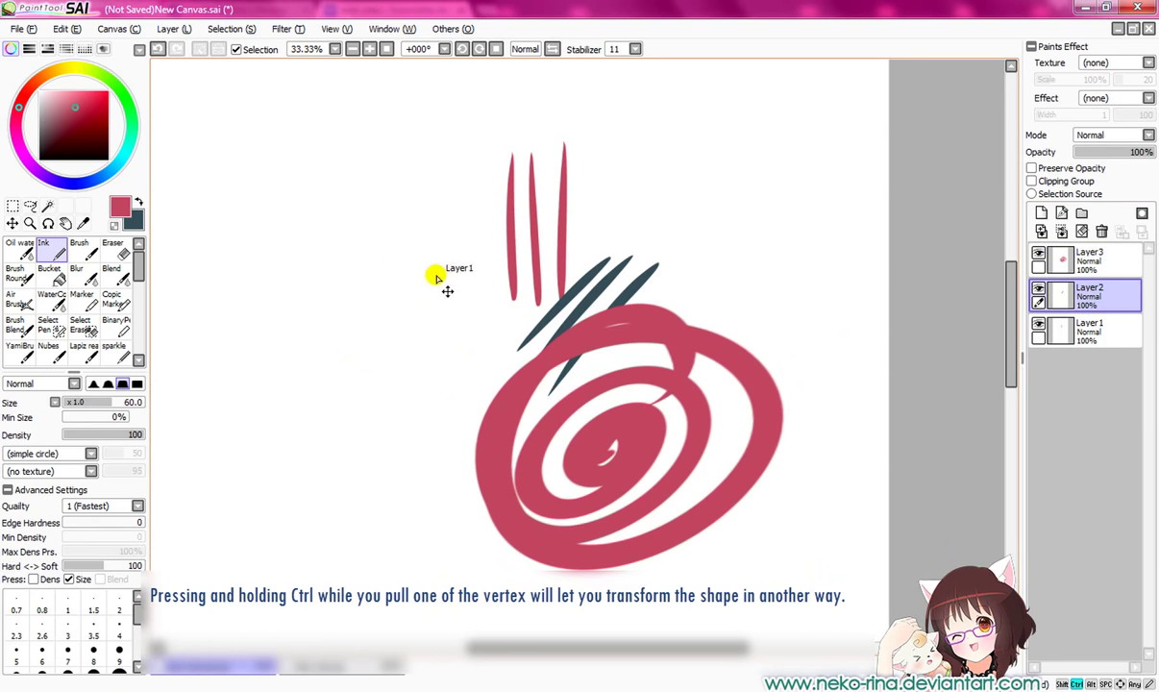
pyautogui.hotkey('ctrl', 't')
pyautogui.moveTo(517, 395); pyautogui.dragTo(403, 510)
pyautogui.press('Return')
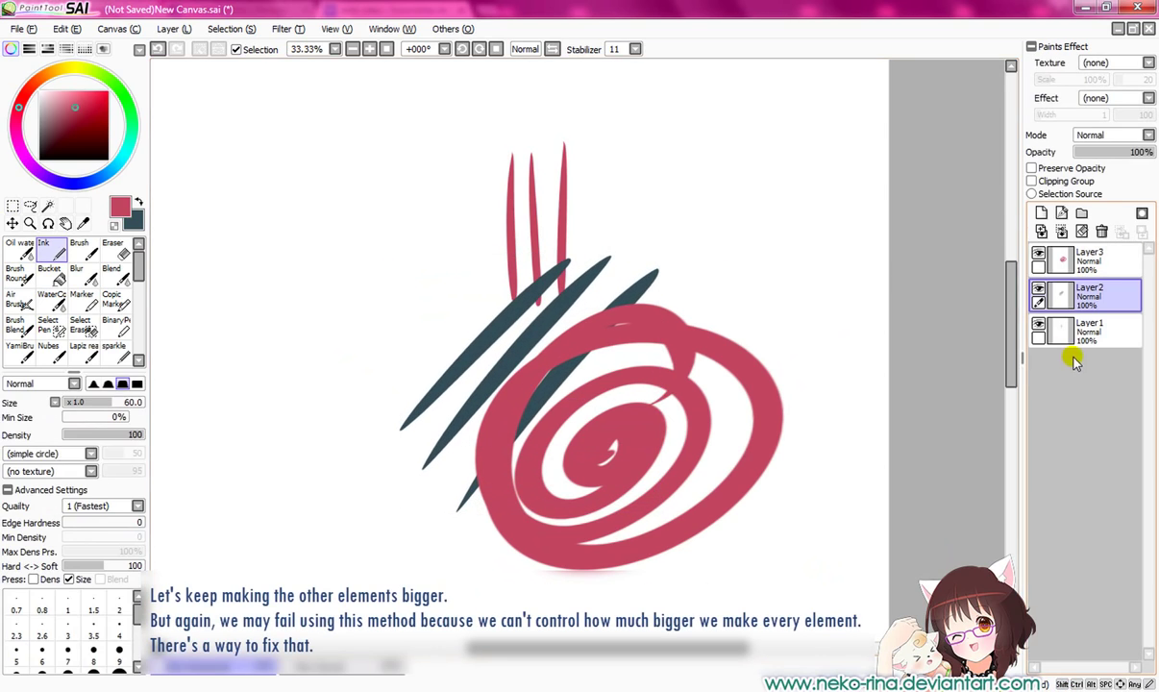
# Stretch Layer1's red vertical strokes upward and apply the transform.
pyautogui.click(1084, 336)
pyautogui.hotkey('ctrl', 't')
pyautogui.moveTo(509, 144)
pyautogui.mouseDown()
pyautogui.moveTo(381, 70)
pyautogui.moveTo(474, 139)
pyautogui.moveTo(491, 285)
pyautogui.moveTo(481, 330)
pyautogui.mouseUp()
pyautogui.press('Return')
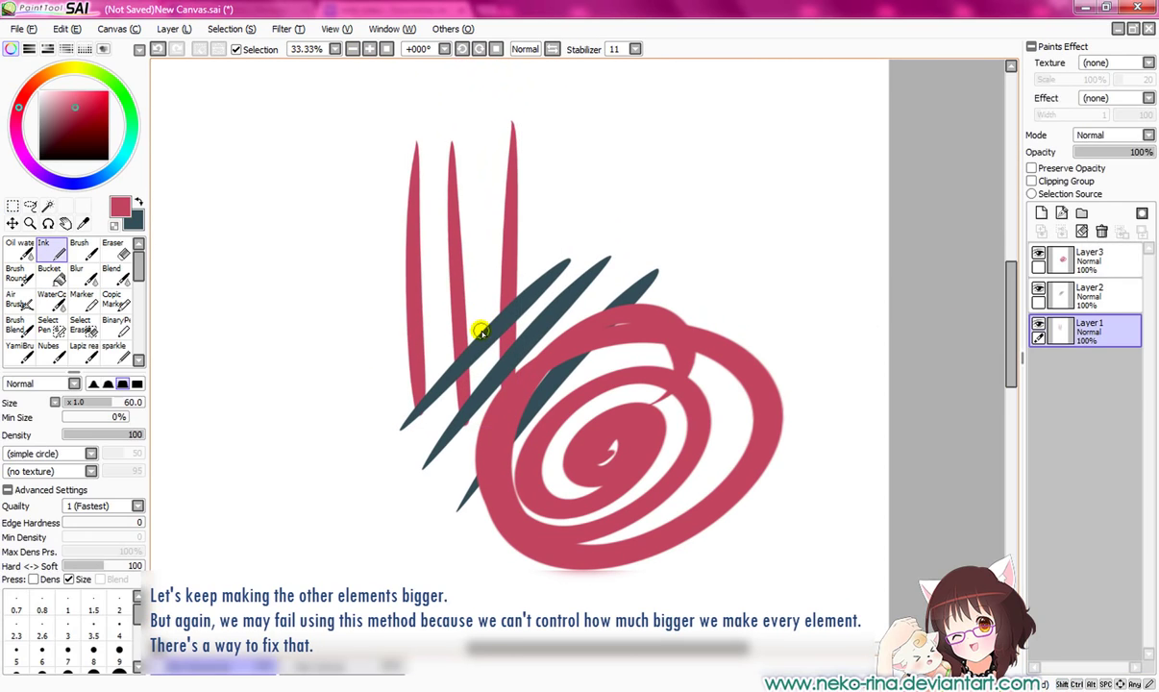
# Zoom out, then shrink Layer3's spiral and tuck it under the dark strokes.
pyautogui.click(351, 49)
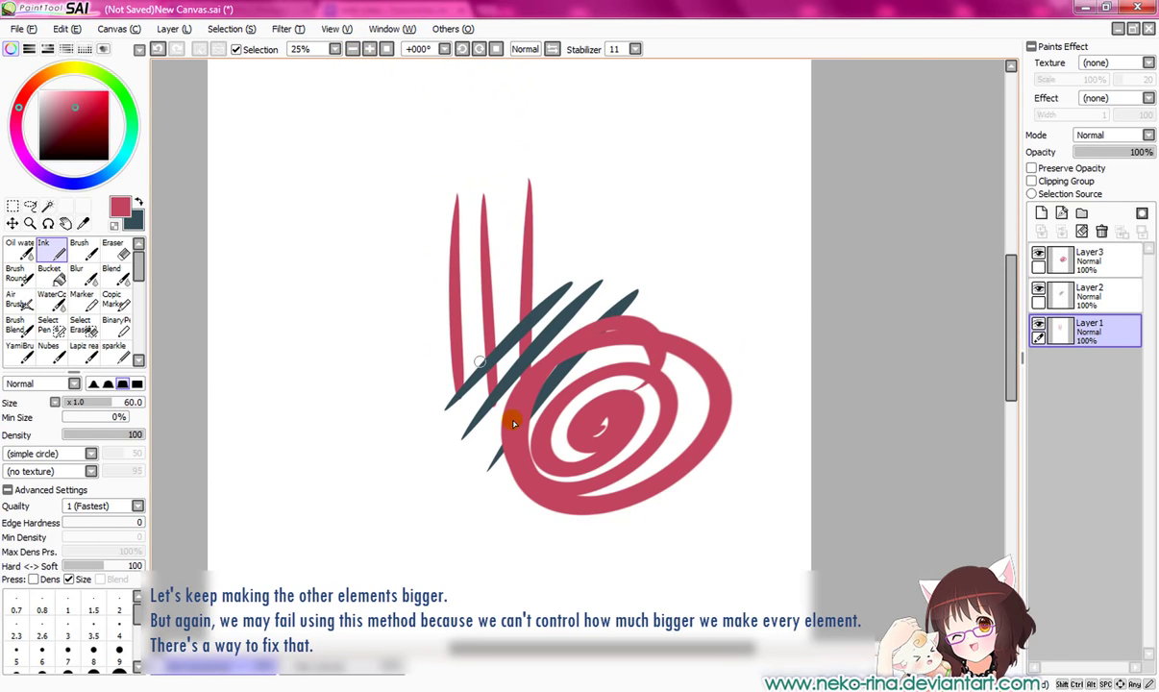
pyautogui.click(1067, 261)
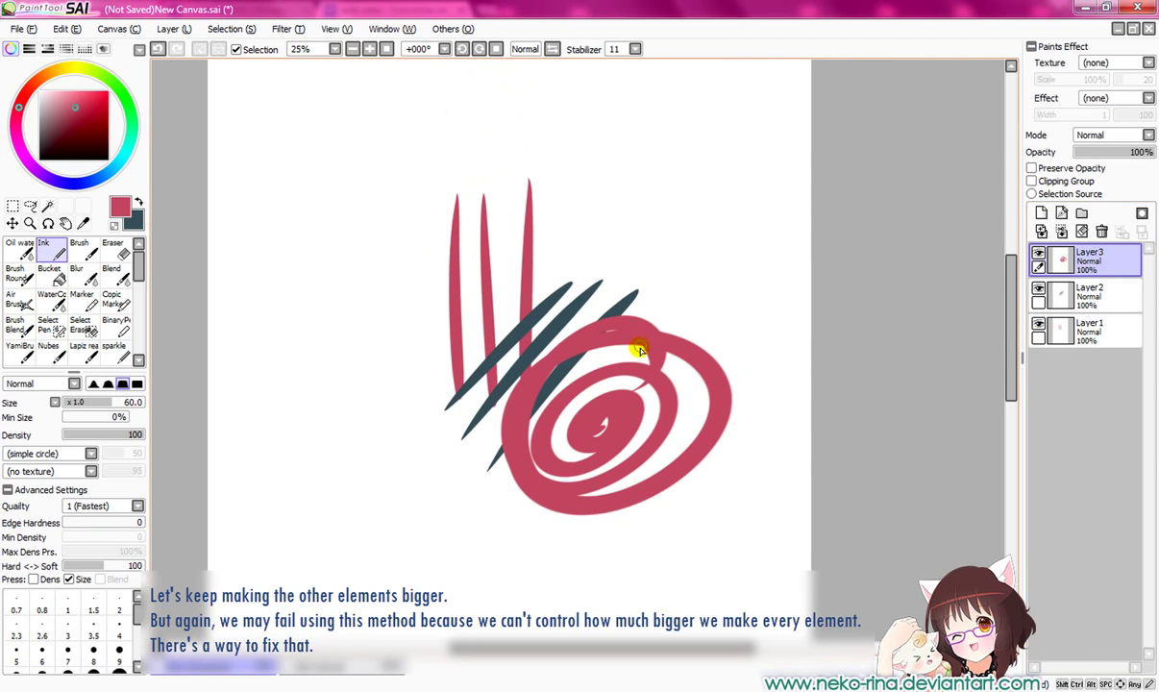
pyautogui.hotkey('ctrl', 't')
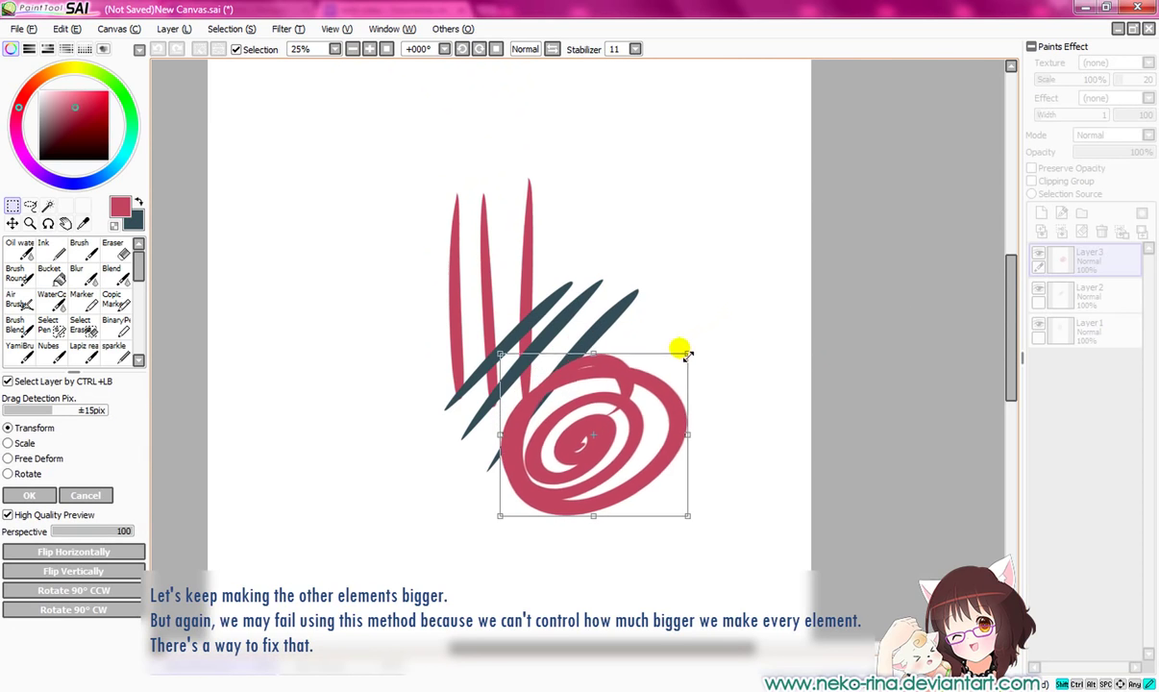
pyautogui.moveTo(734, 315); pyautogui.dragTo(629, 401)
pyautogui.moveTo(615, 444)
pyautogui.mouseDown()
pyautogui.moveTo(598, 416)
pyautogui.moveTo(616, 419)
pyautogui.mouseUp()
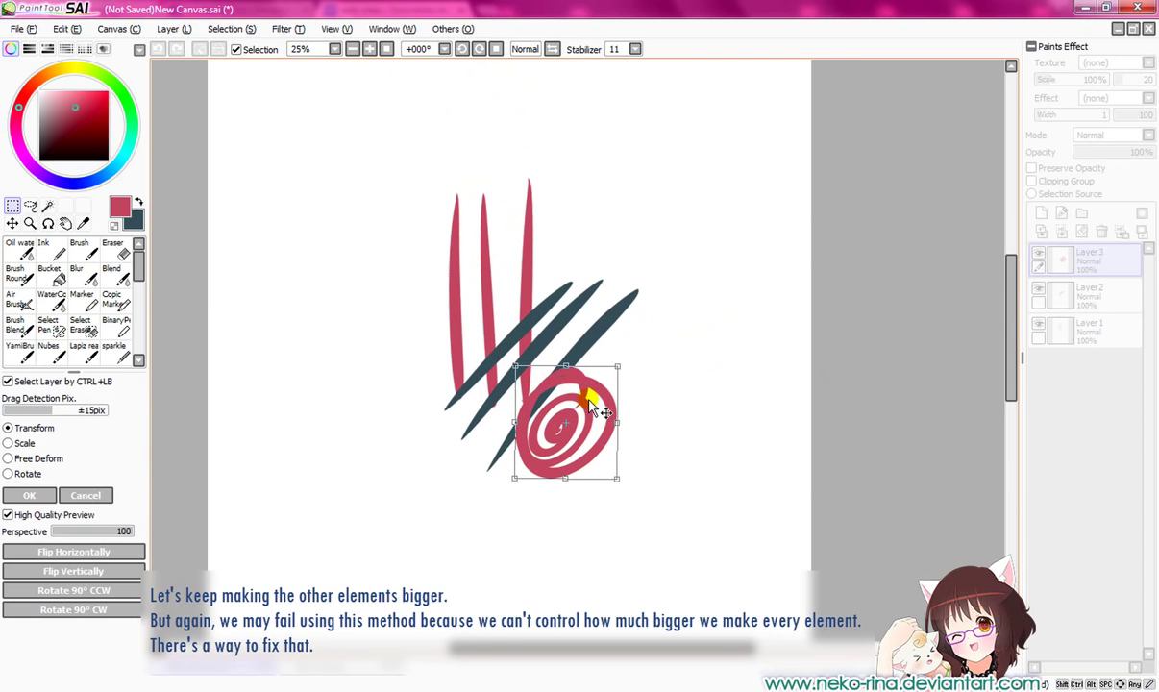
pyautogui.press('Return')
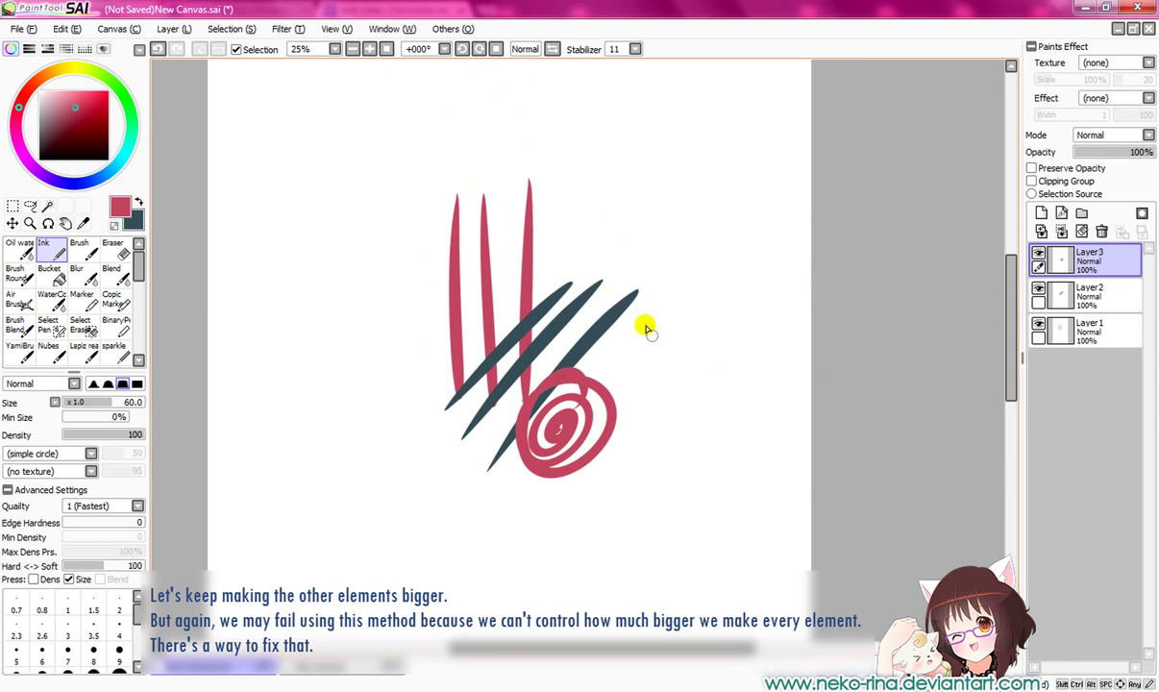
# With Layer3 active, tick the link boxes on Layer2 and Layer1.
pyautogui.click(1053, 268)
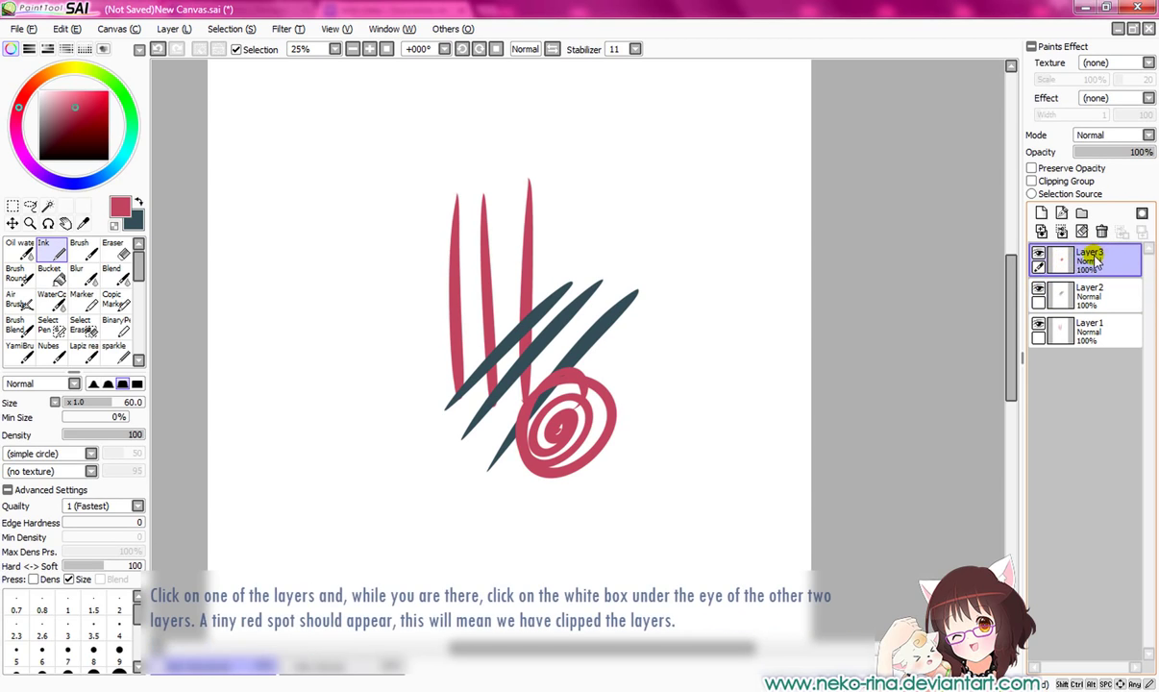
pyautogui.click(1040, 306)
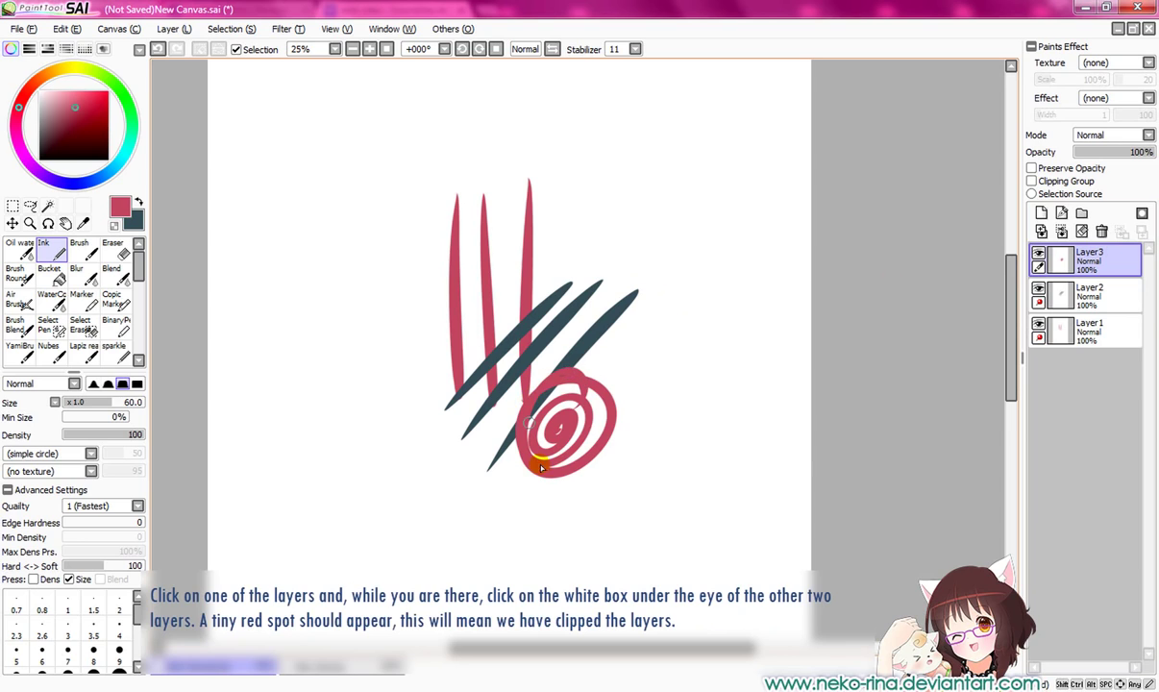
pyautogui.moveTo(541, 467); pyautogui.dragTo(644, 415)
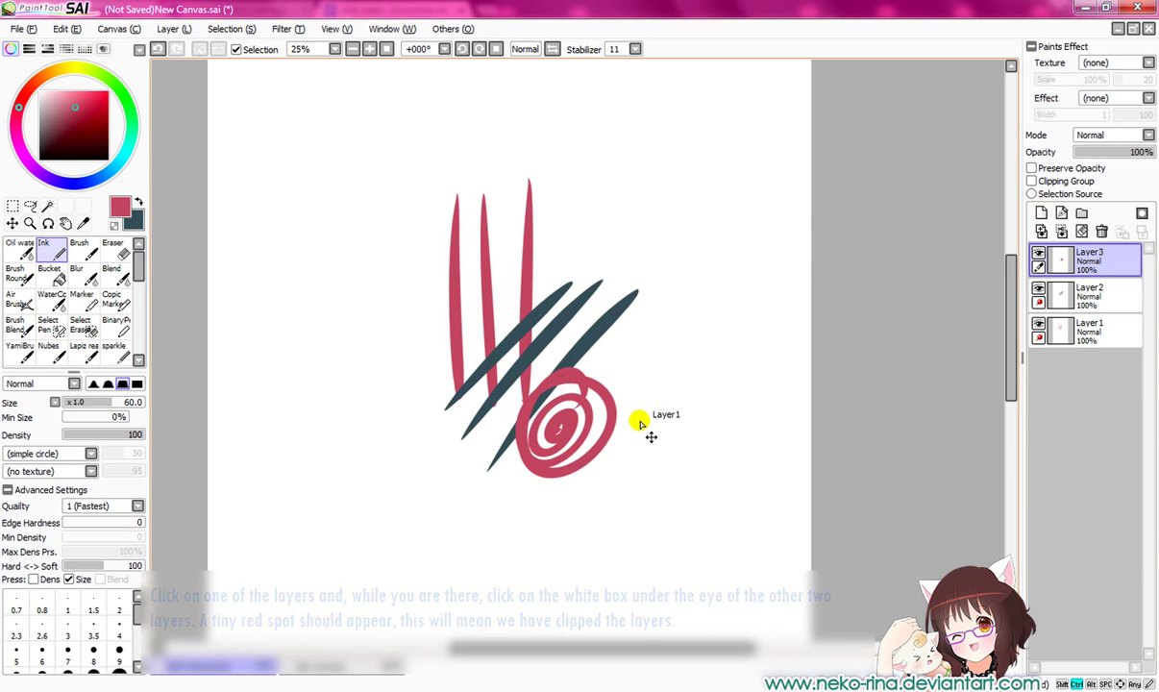
# Enlarge the three linked layers and widen the top into a perspective shape, then apply.
pyautogui.hotkey('ctrl', 't')
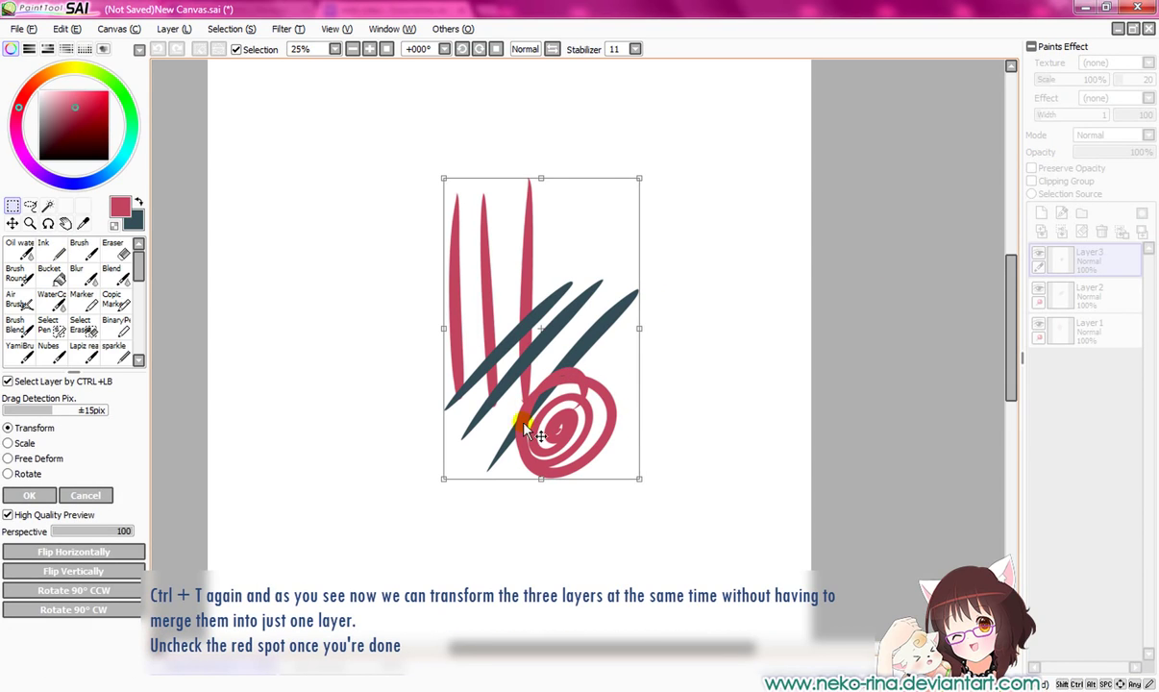
pyautogui.moveTo(444, 478)
pyautogui.mouseDown()
pyautogui.moveTo(411, 495)
pyautogui.moveTo(400, 545)
pyautogui.mouseUp()
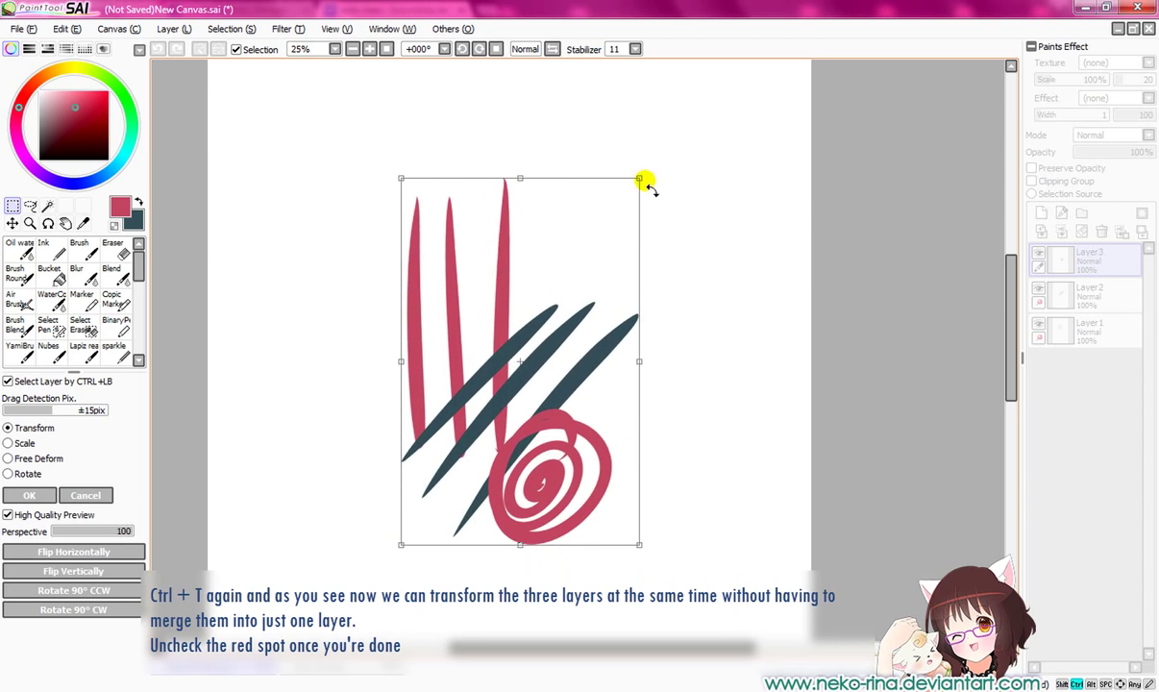
pyautogui.moveTo(641, 180); pyautogui.dragTo(709, 128)
pyautogui.moveTo(400, 177); pyautogui.dragTo(350, 131)
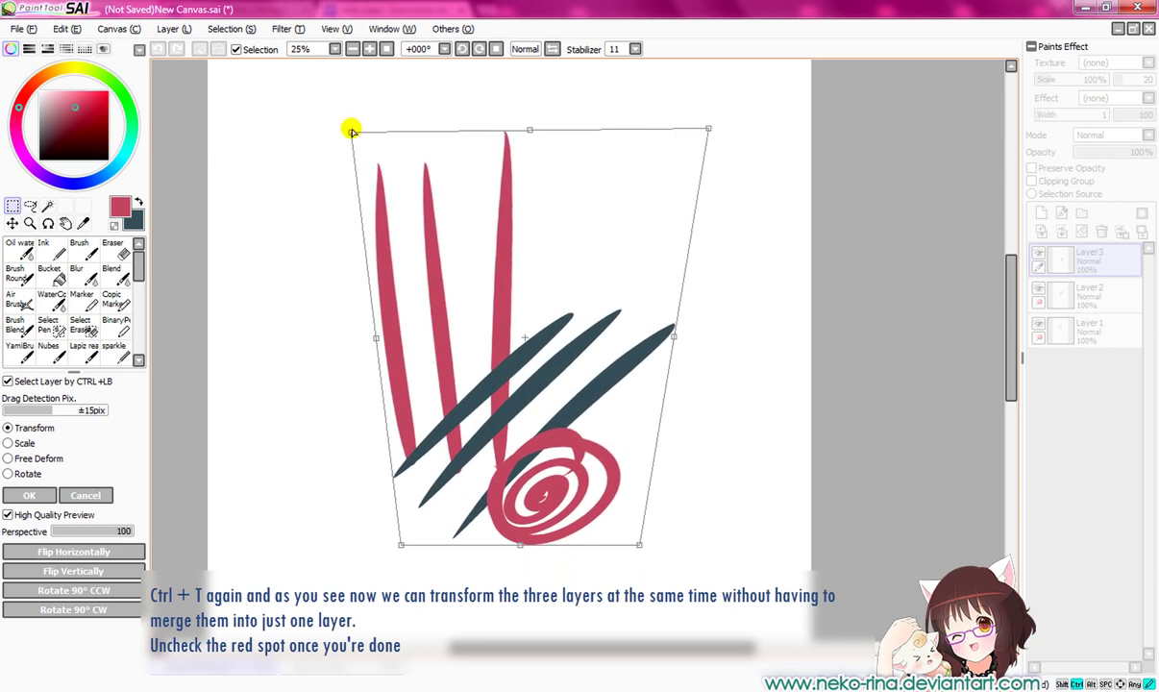
pyautogui.moveTo(400, 545); pyautogui.dragTo(325, 579)
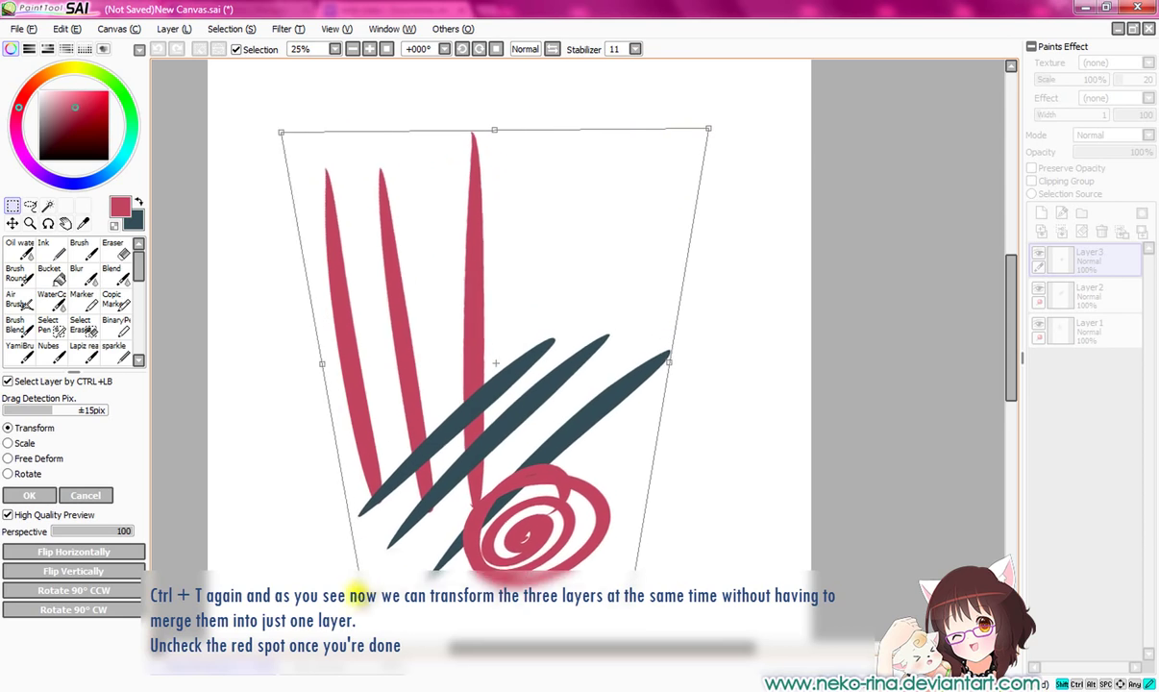
pyautogui.moveTo(524, 331); pyautogui.dragTo(565, 272)
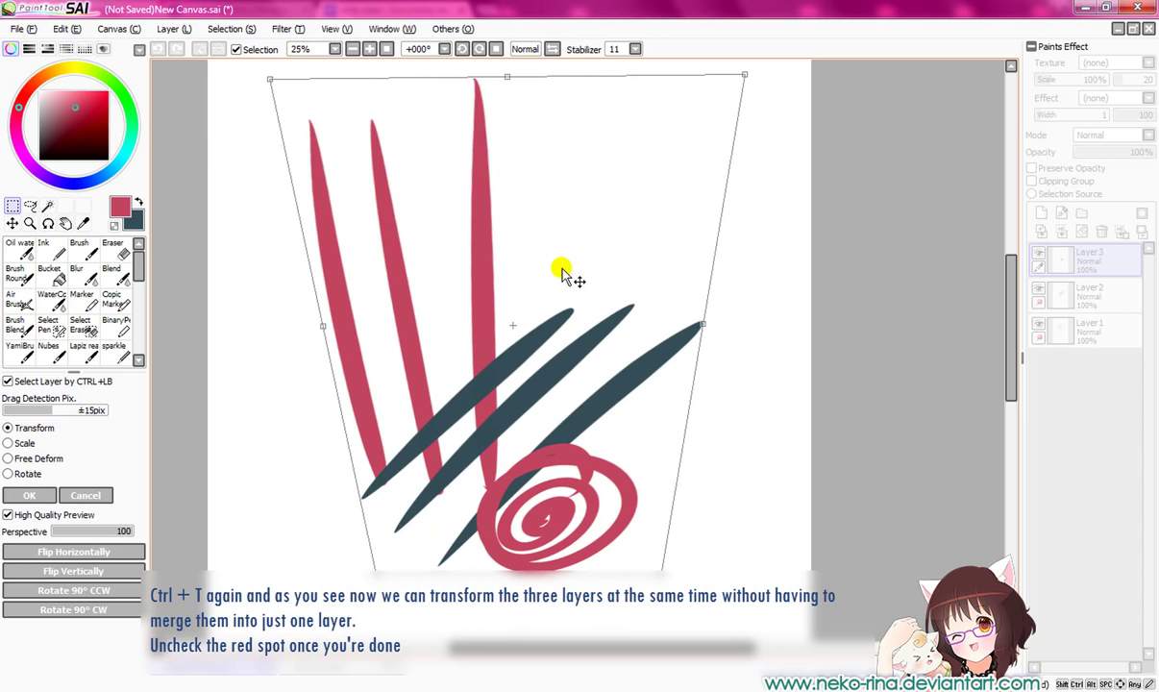
pyautogui.press('Return')
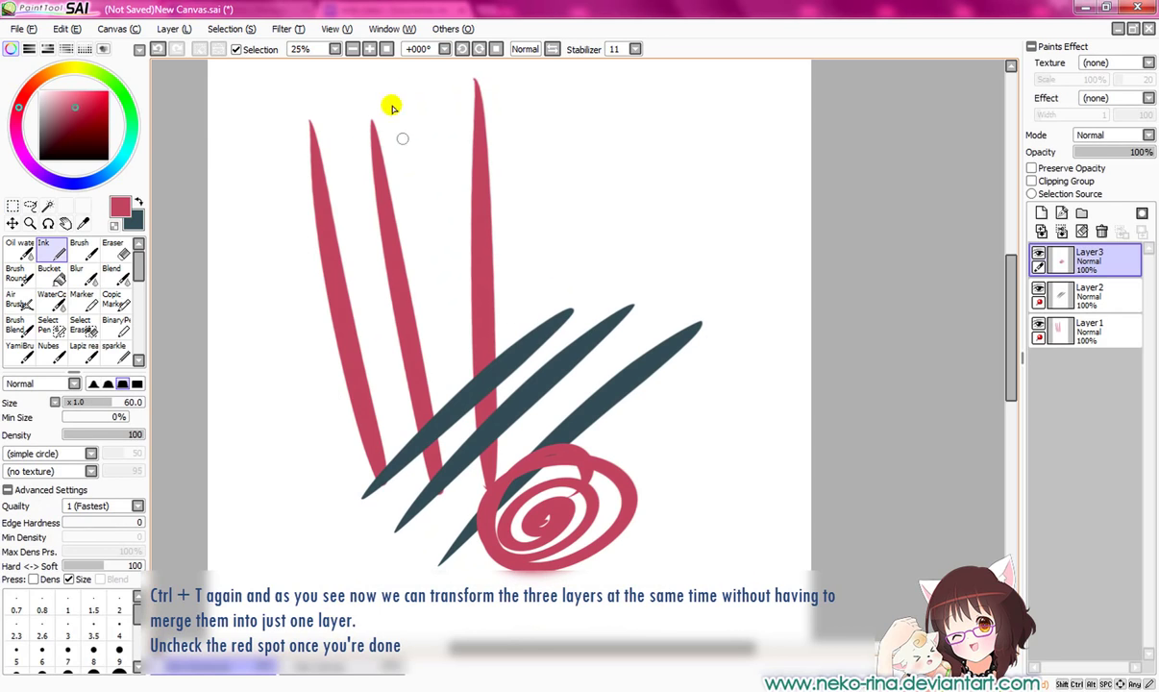
# Unlink Layer2 from the shared transform by clearing its red link spot.
pyautogui.click(352, 49)
pyautogui.click(369, 49)
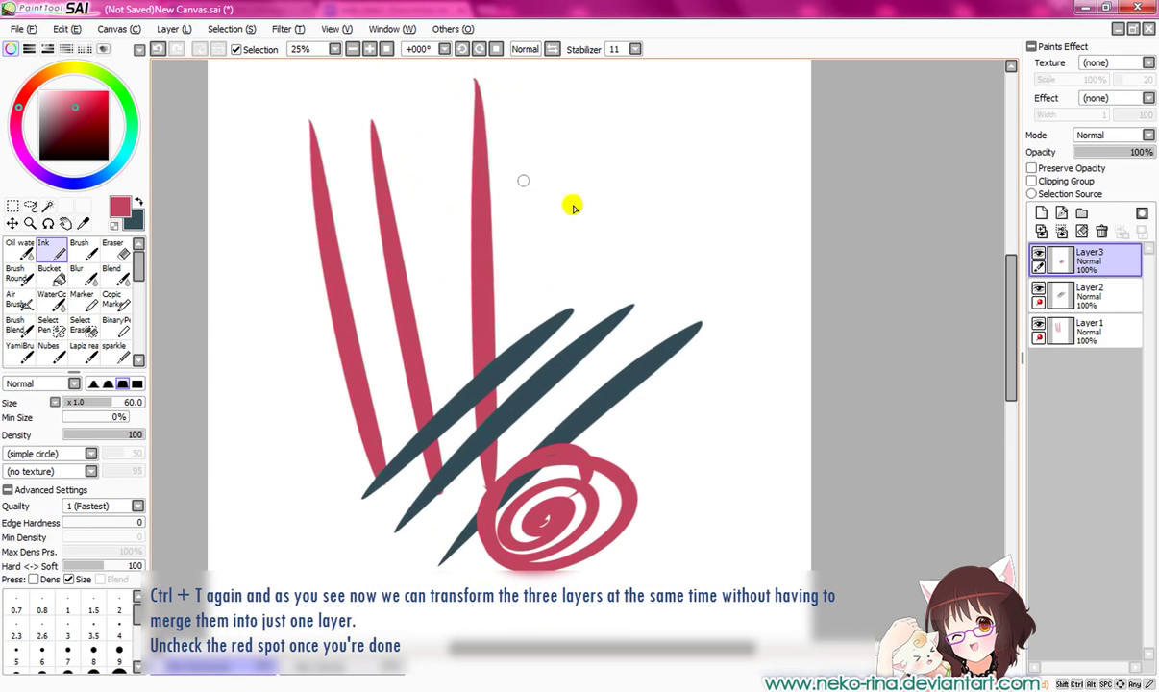
pyautogui.moveTo(1012, 309); pyautogui.dragTo(1012, 321)
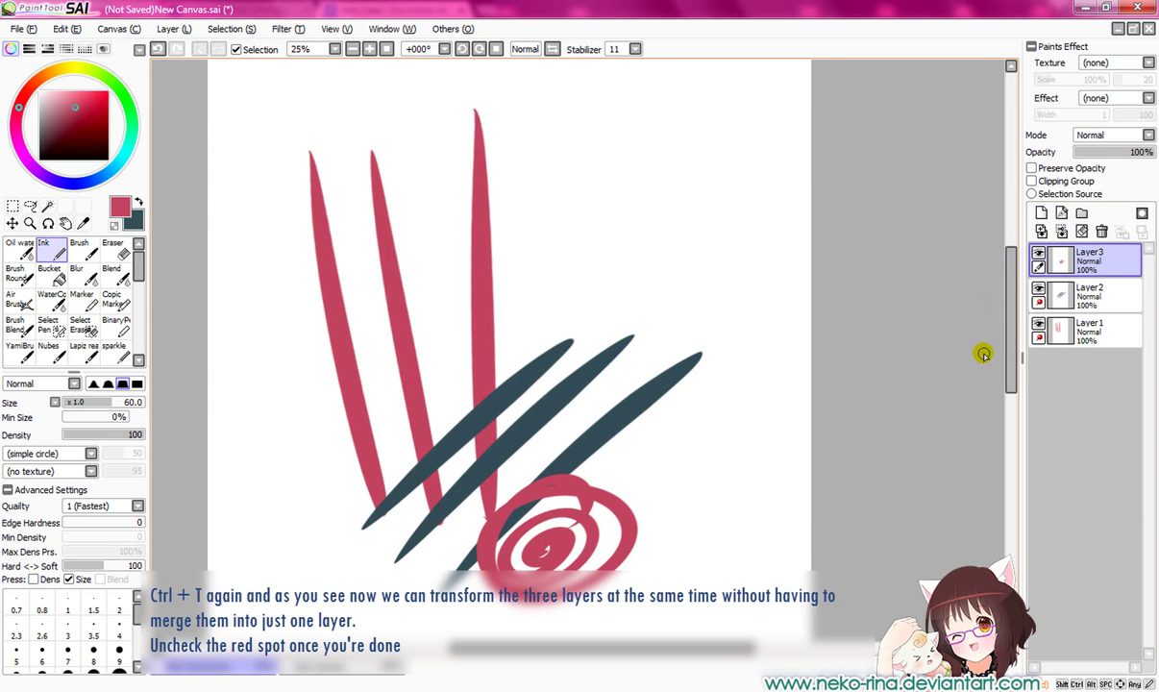
pyautogui.click(1039, 302)
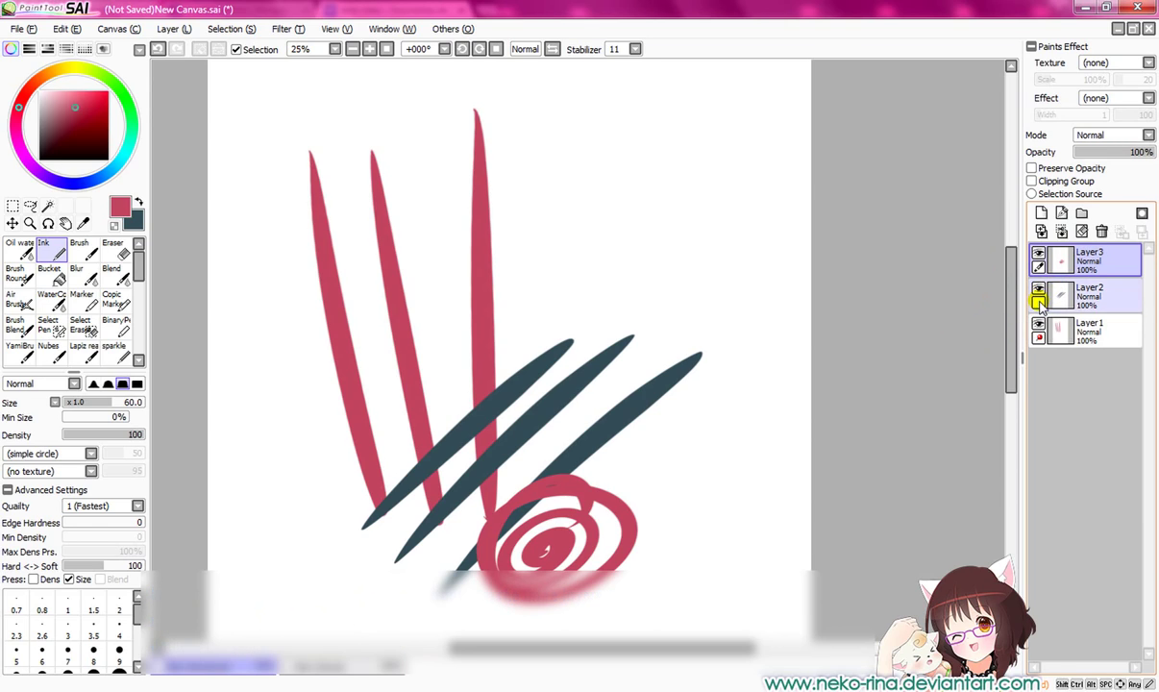